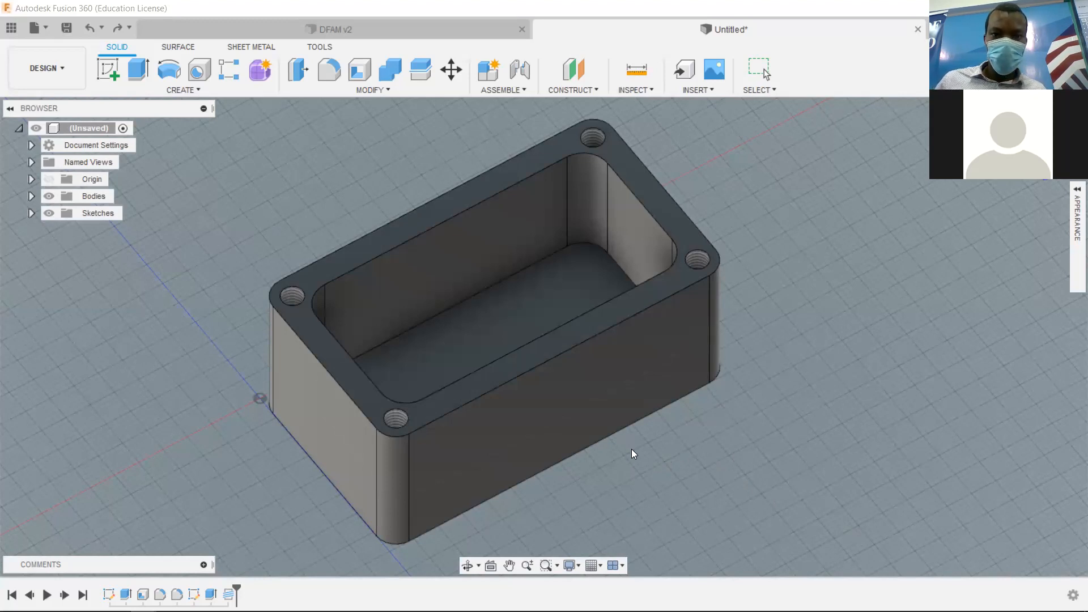
Examine the box with its corner holes, rounded pocket and side faces from several angles.
{"action": "middle_click_drag", "start_coordinate": [623, 453], "coordinate": [516, 431], "text": "shift"}
{"action": "middle_click_drag", "start_coordinate": [597, 430], "coordinate": [738, 464], "text": "shift"}
{"action": "middle_click_drag", "start_coordinate": [611, 471], "coordinate": [618, 475]}
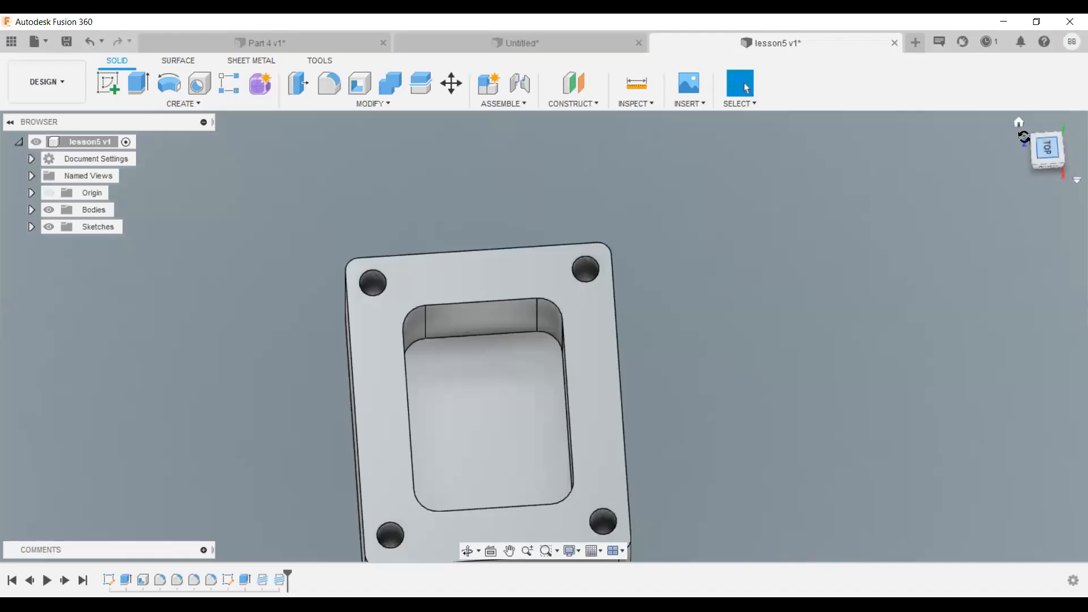
{"action": "left_click", "coordinate": [1026, 137]}
{"action": "left_click_drag", "start_coordinate": [1027, 136], "coordinate": [1027, 150]}
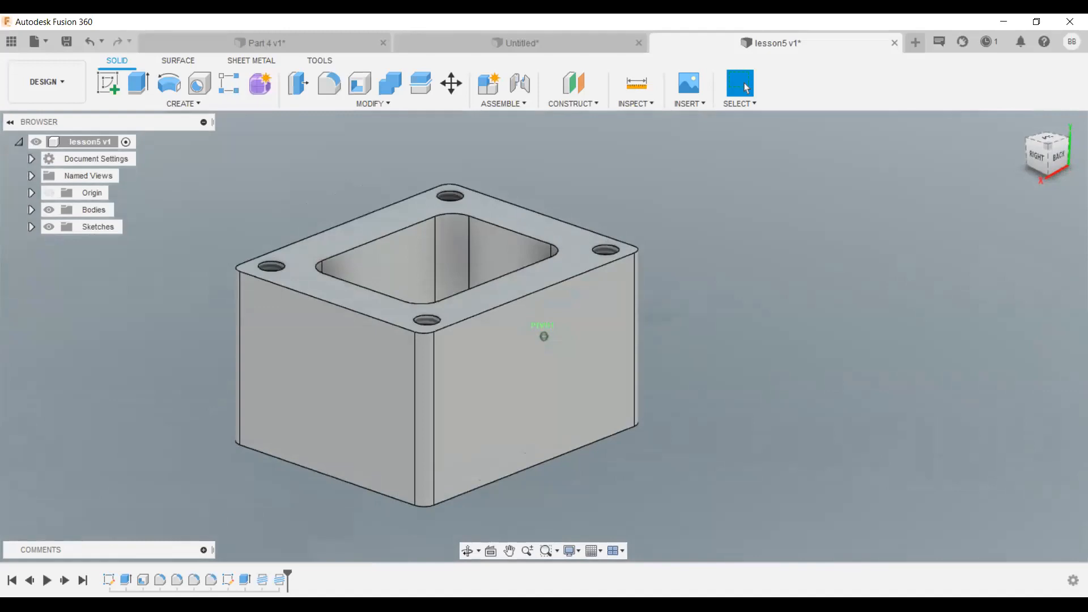
{"action": "left_click_drag", "start_coordinate": [1027, 150], "coordinate": [1047, 156]}
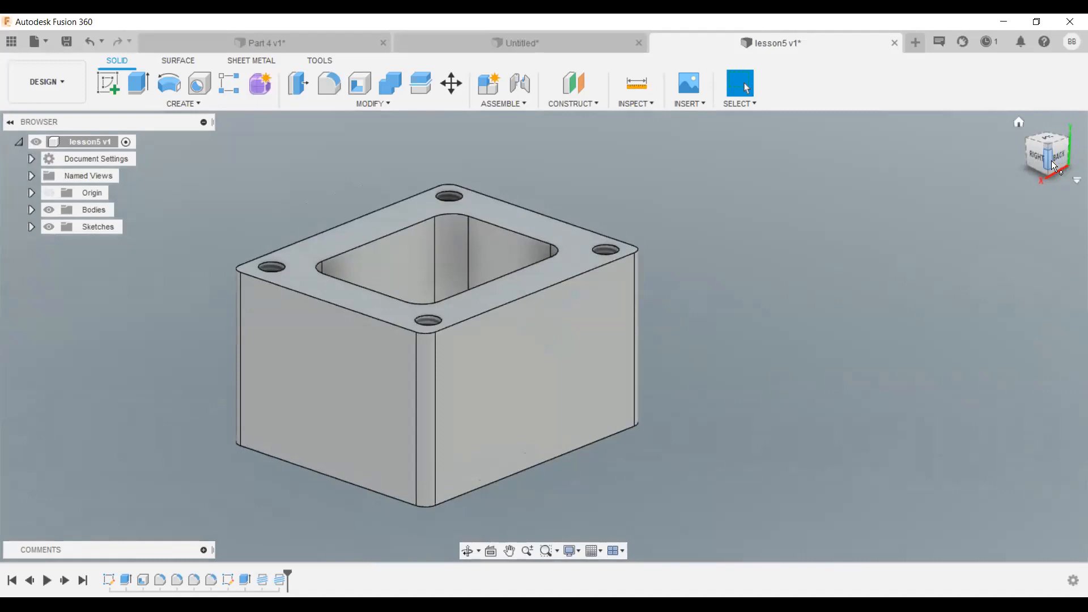
{"action": "left_click_drag", "start_coordinate": [1051, 161], "coordinate": [1041, 148]}
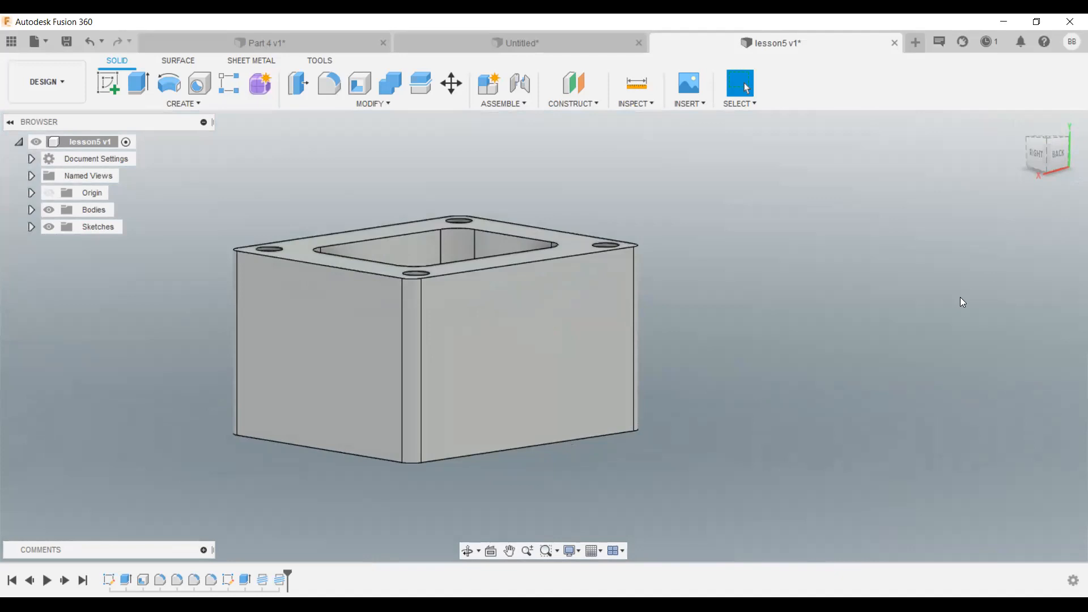
Start a new sketch on the flat side face of the box seen from the right.
{"action": "left_click", "coordinate": [1040, 154]}
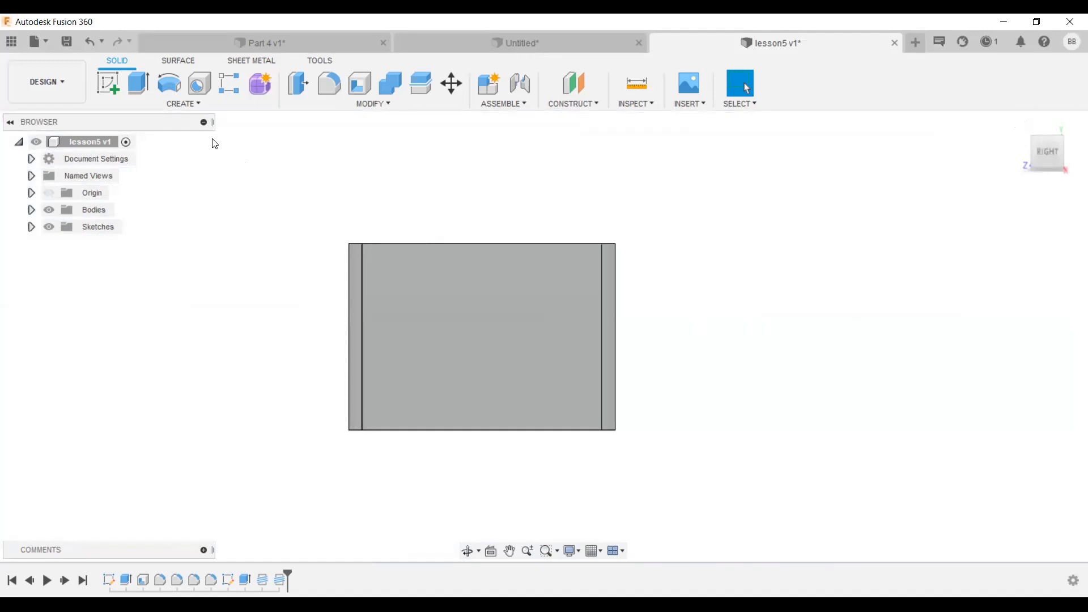
{"action": "left_click", "coordinate": [110, 90]}
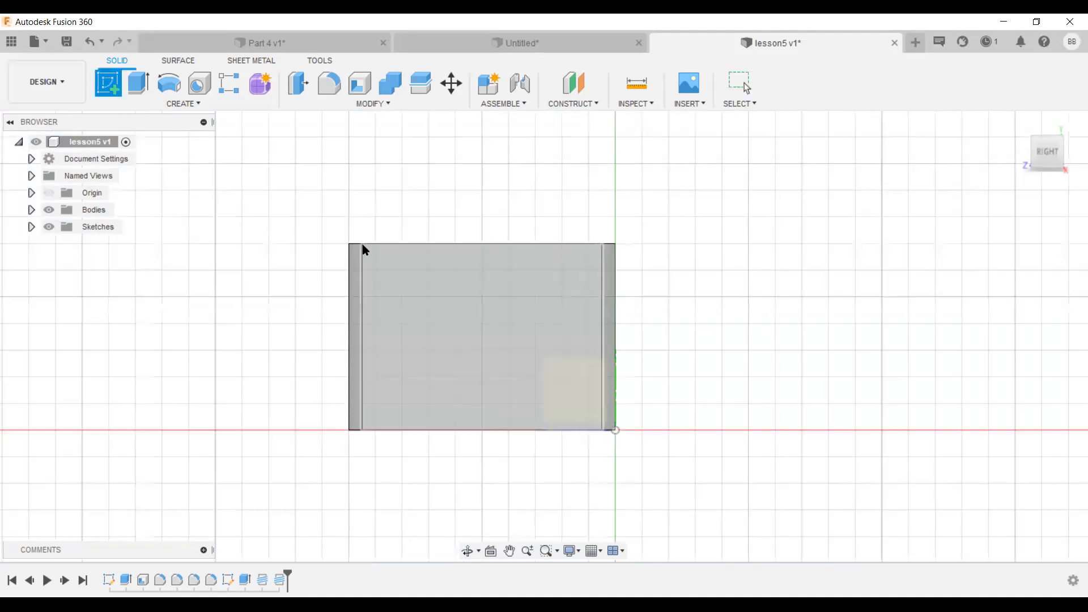
{"action": "left_click", "coordinate": [390, 256]}
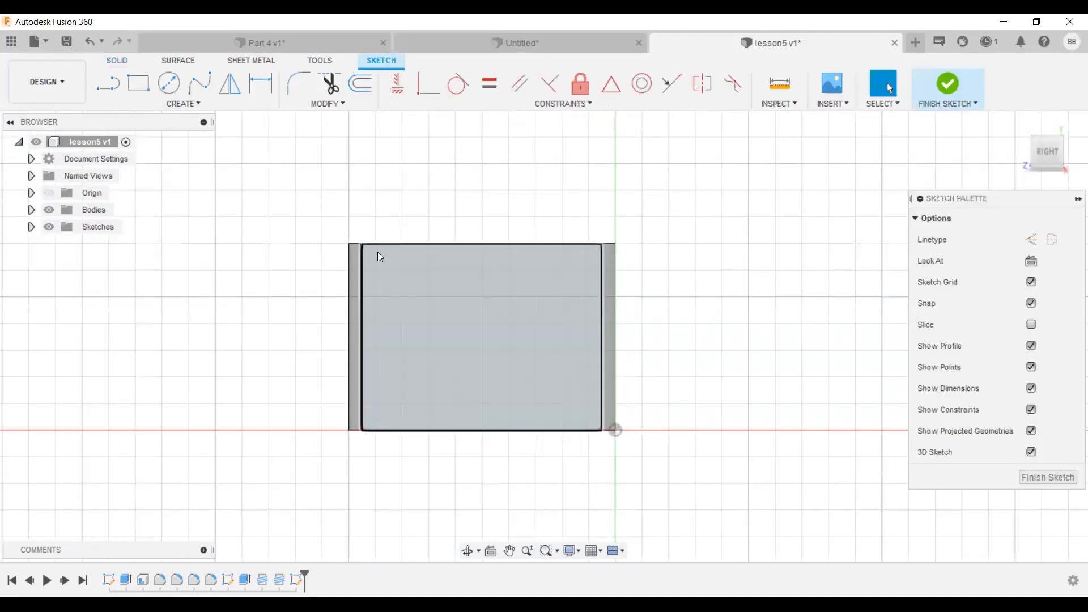
Sketch a thin rectangle about 50 mm wide and 0.5 mm high just above the box, spanning its full width.
{"action": "left_click", "coordinate": [138, 83]}
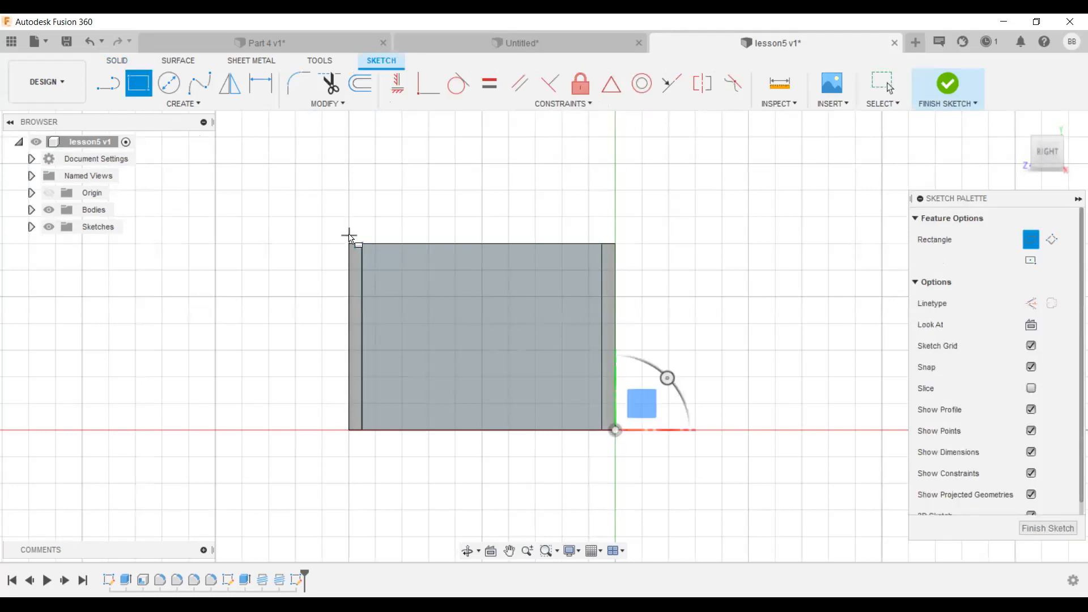
{"action": "left_click", "coordinate": [349, 235]}
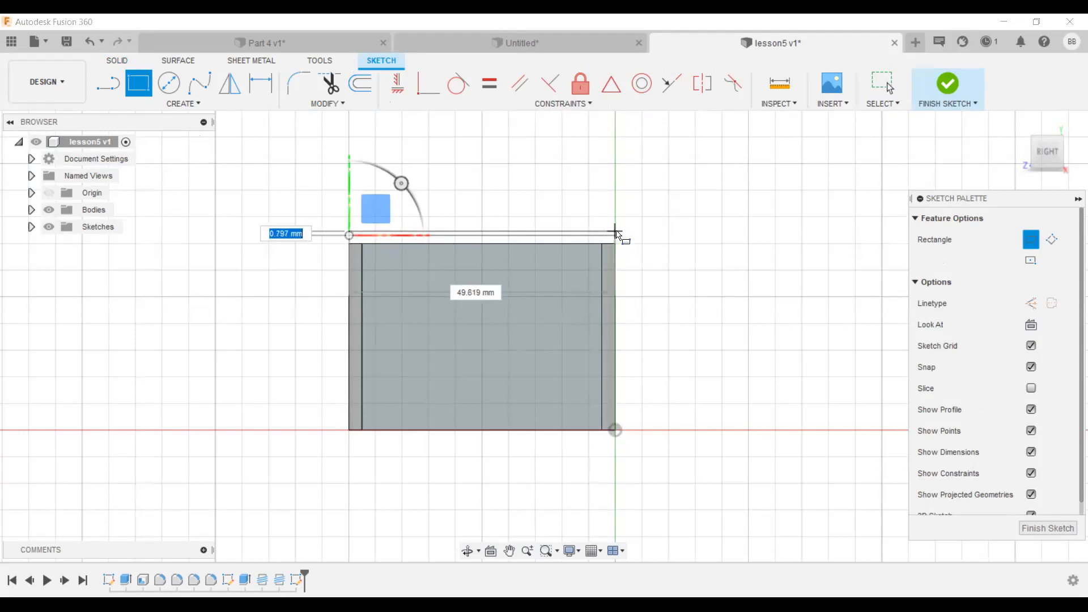
{"action": "scroll", "coordinate": [616, 232], "scroll_direction": "down", "scroll_amount": 1}
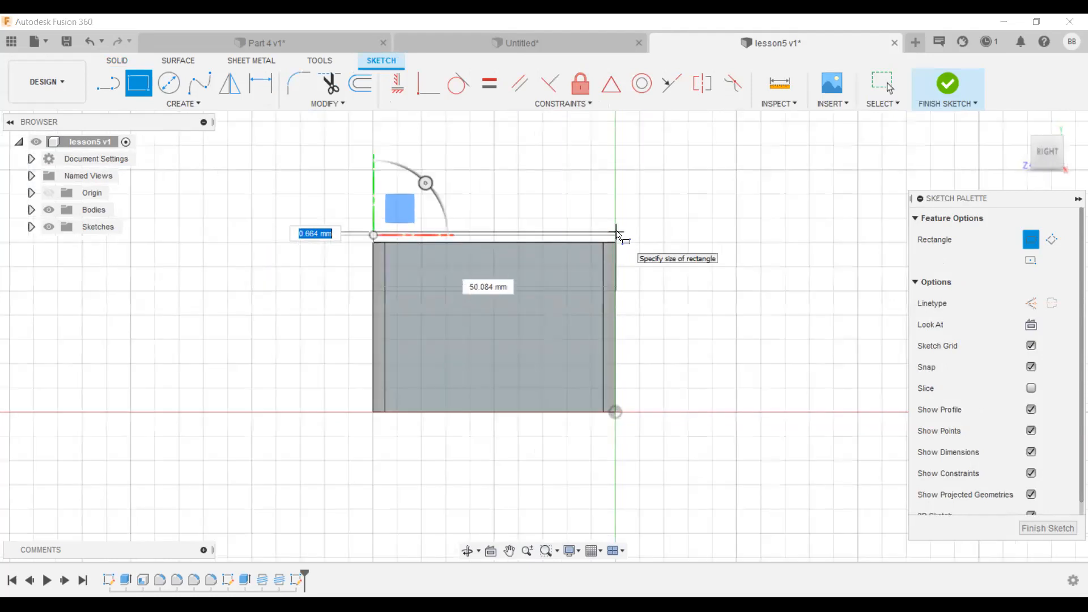
{"action": "scroll", "coordinate": [617, 232], "scroll_direction": "up", "scroll_amount": 2}
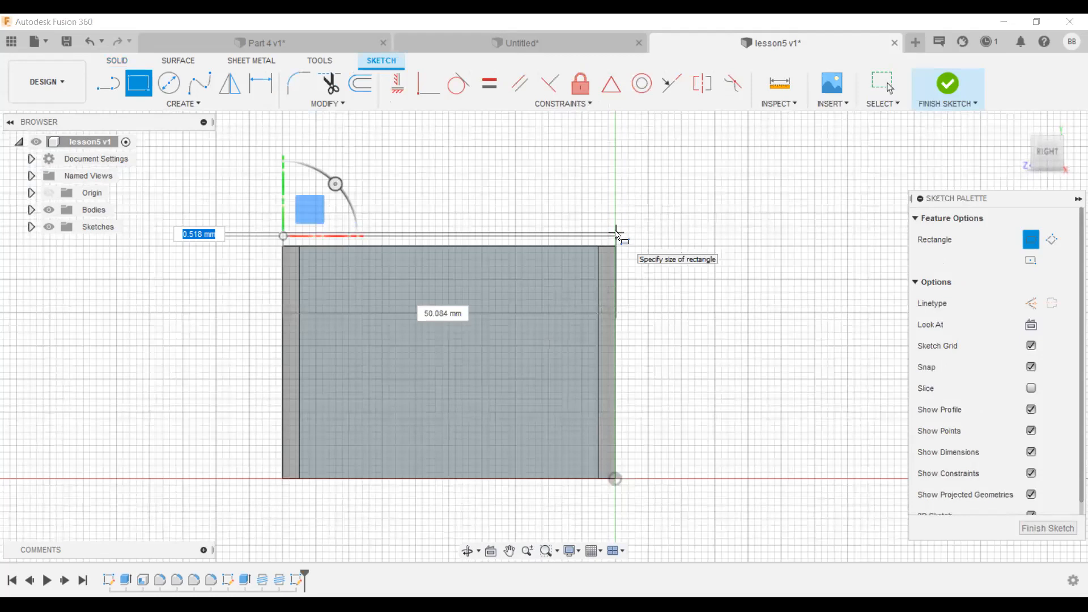
{"action": "scroll", "coordinate": [616, 233], "scroll_direction": "down", "scroll_amount": 1}
{"action": "left_click", "coordinate": [616, 233]}
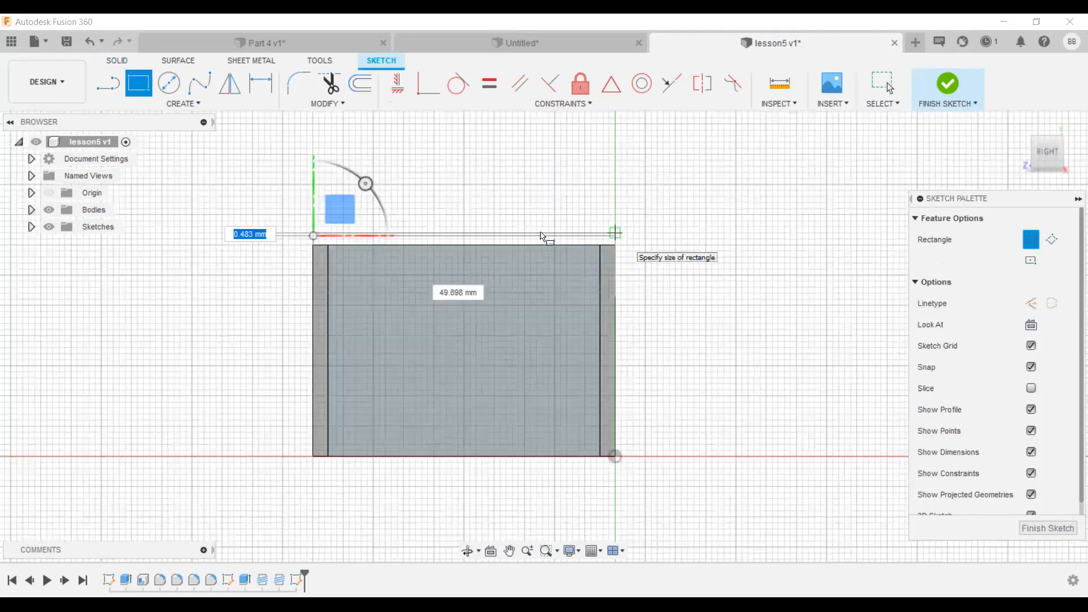
{"action": "key", "text": "Escape"}
{"action": "left_click", "coordinate": [457, 235]}
{"action": "scroll", "coordinate": [451, 238], "scroll_direction": "up", "scroll_amount": 2}
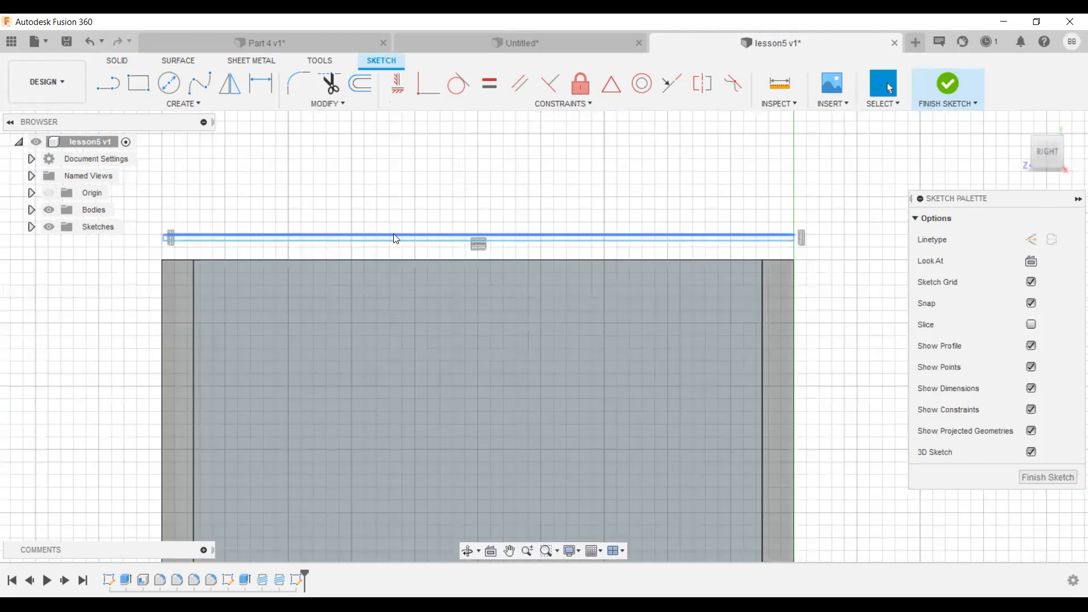
{"action": "scroll", "coordinate": [393, 233], "scroll_direction": "down", "scroll_amount": 1}
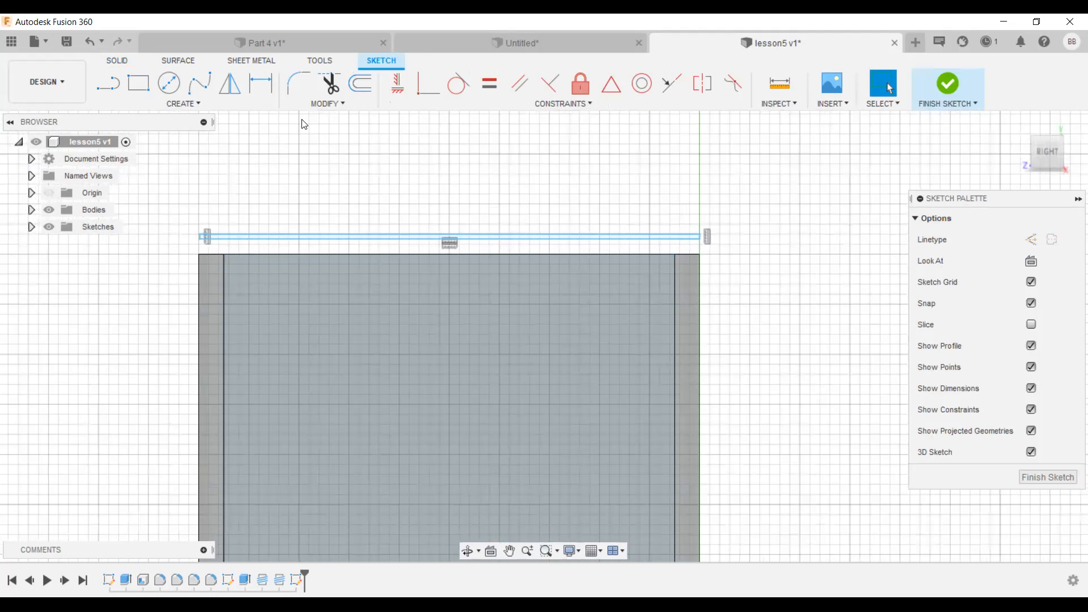
Dimension the height of the thin rectangle above the box as 20 mm.
{"action": "left_click", "coordinate": [259, 91]}
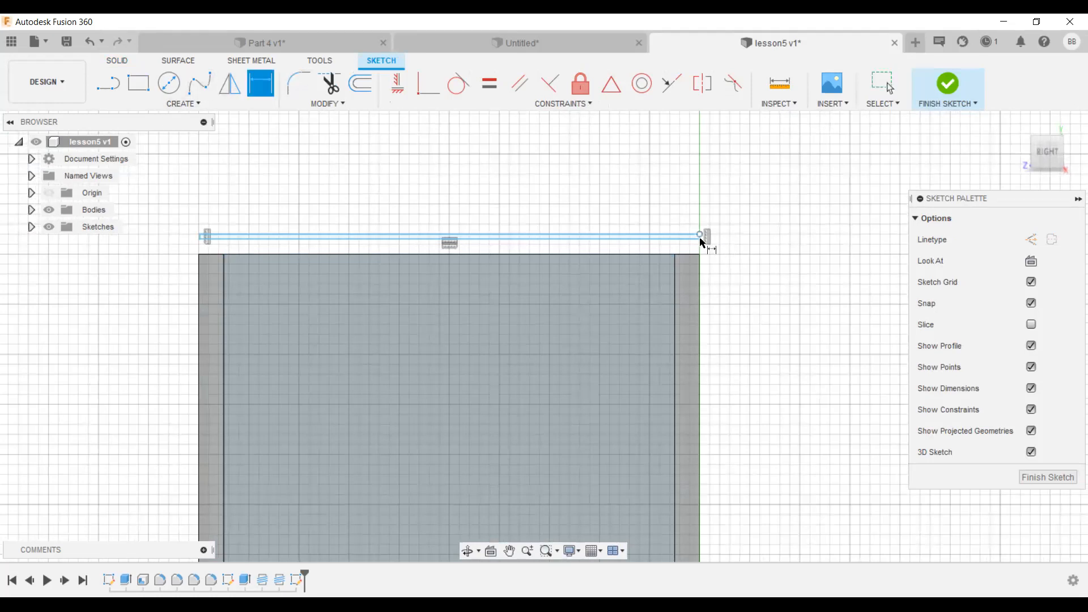
{"action": "scroll", "coordinate": [701, 238], "scroll_direction": "up", "scroll_amount": 5}
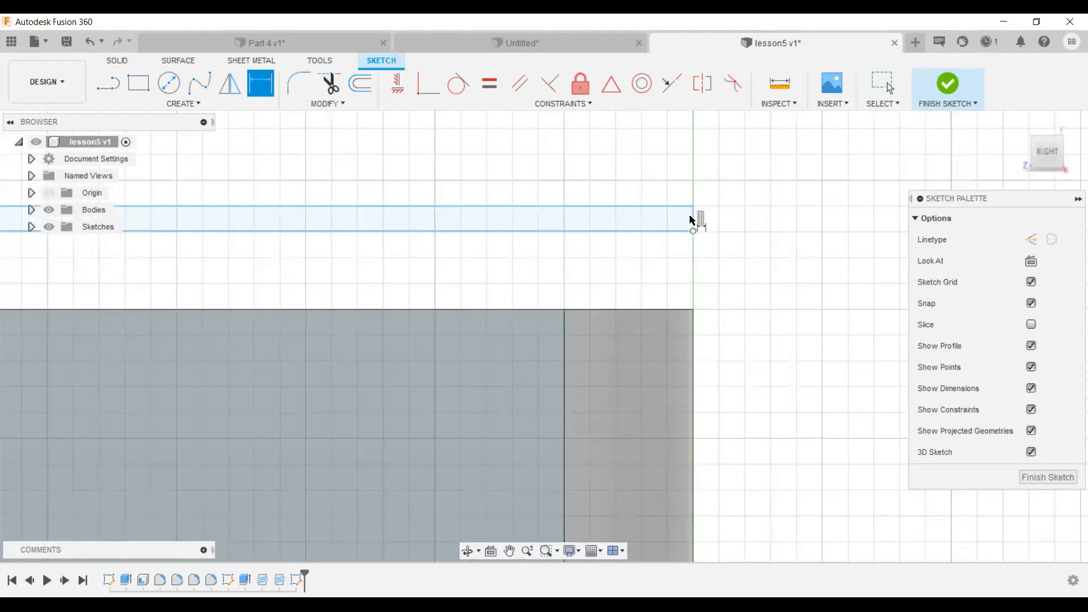
{"action": "left_click", "coordinate": [693, 219]}
{"action": "left_click", "coordinate": [762, 227]}
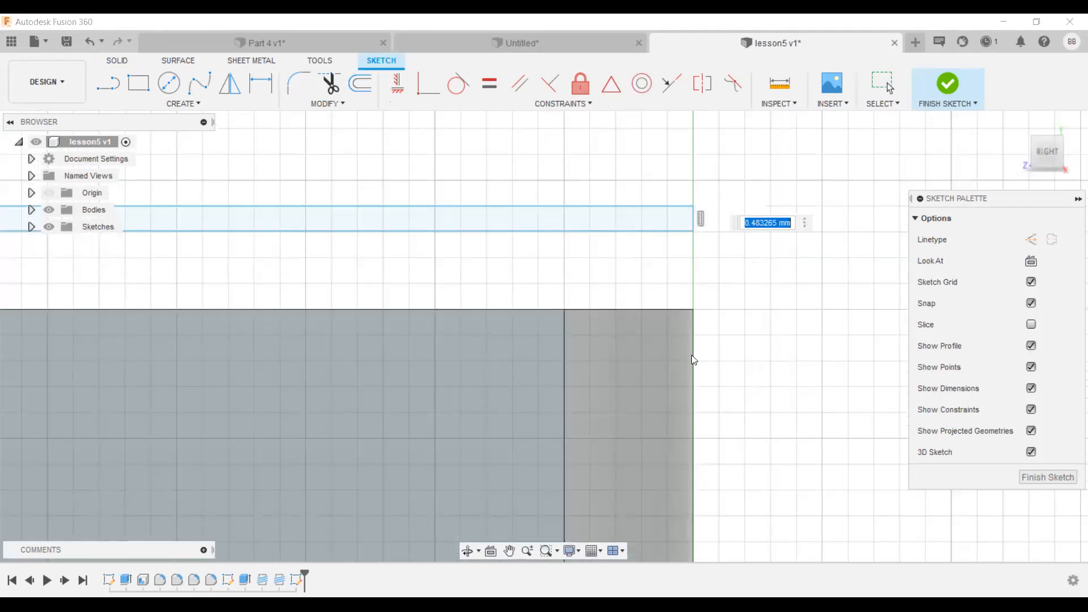
{"action": "type", "text": "20"}
{"action": "key", "text": "Return"}
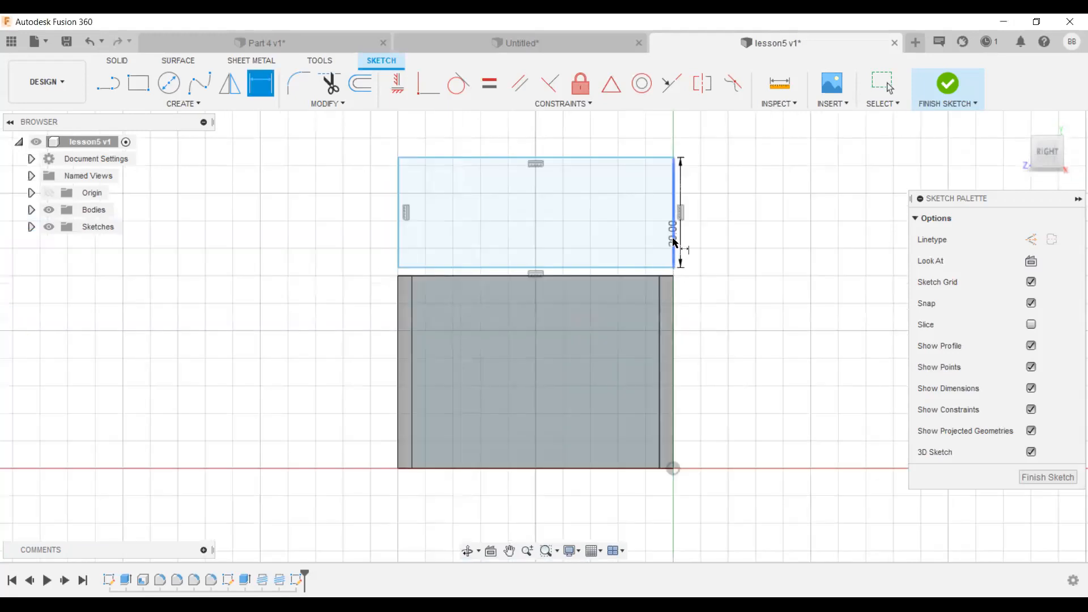
{"action": "key", "text": "Escape"}
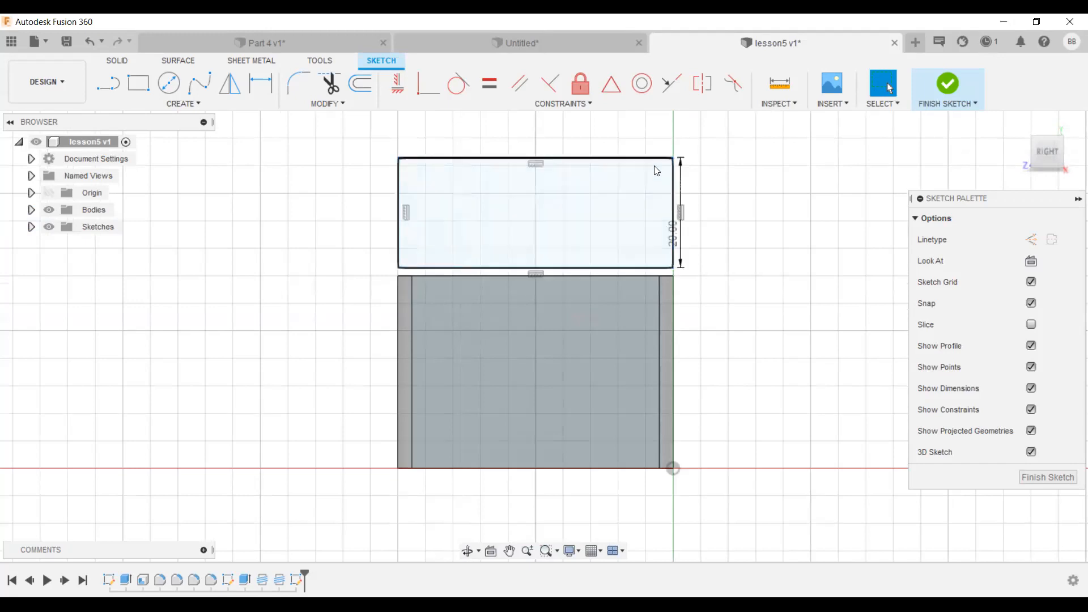
Set the rectangle's height to 2 mm and finish the sketch.
{"action": "left_click", "coordinate": [674, 234]}
{"action": "left_click", "coordinate": [673, 236]}
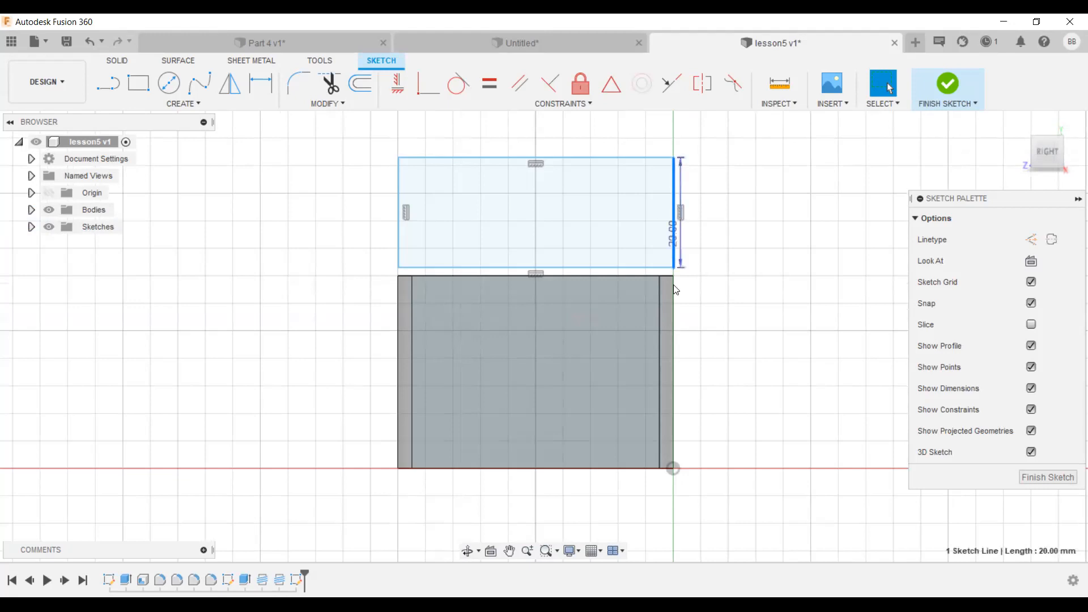
{"action": "type", "text": "d2"}
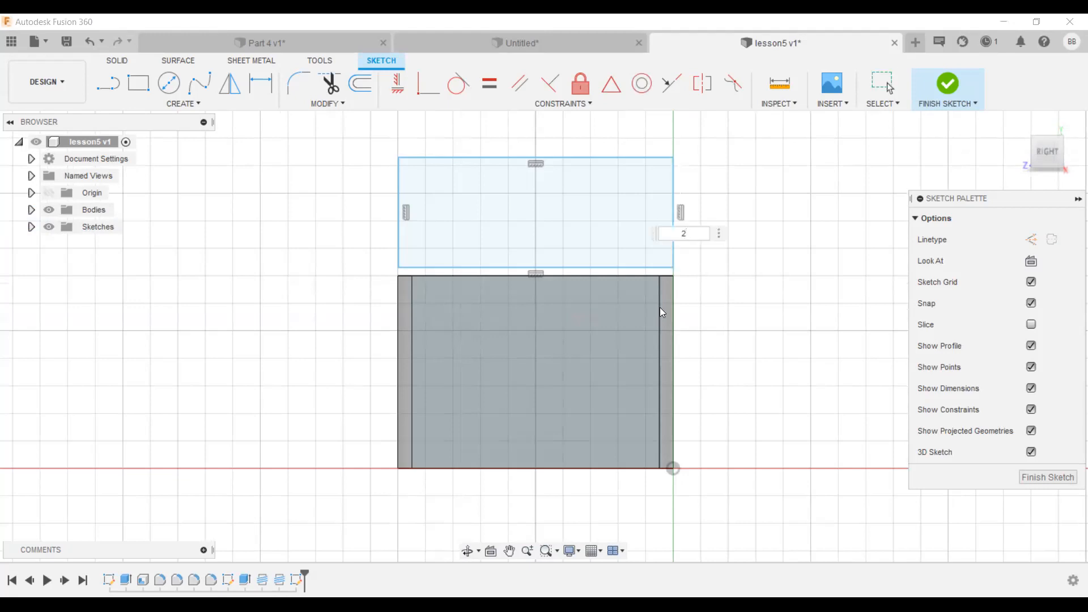
{"action": "key", "text": "Return"}
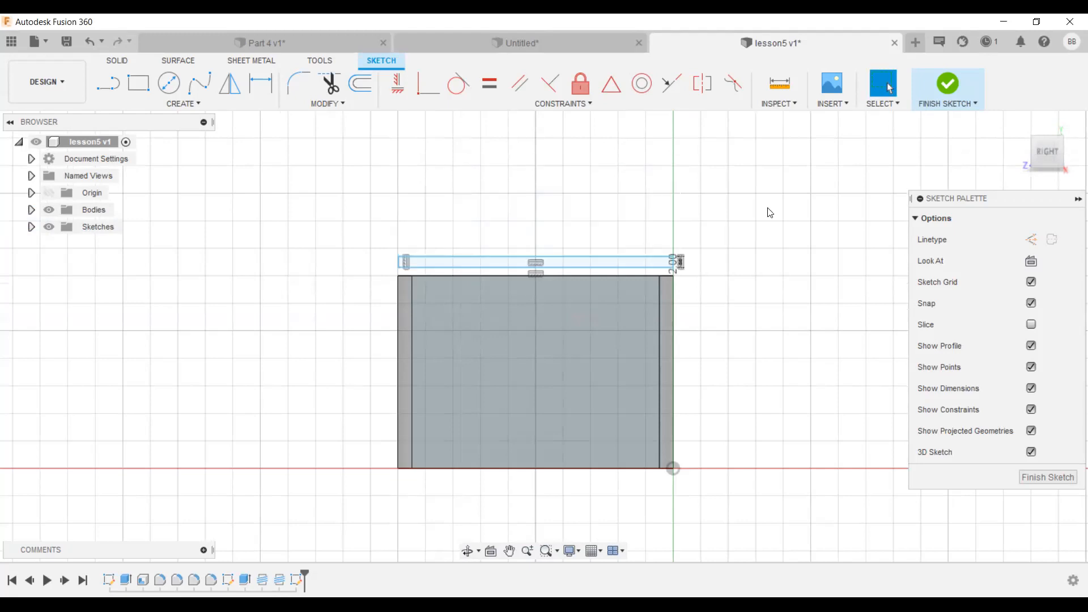
{"action": "left_click", "coordinate": [947, 83]}
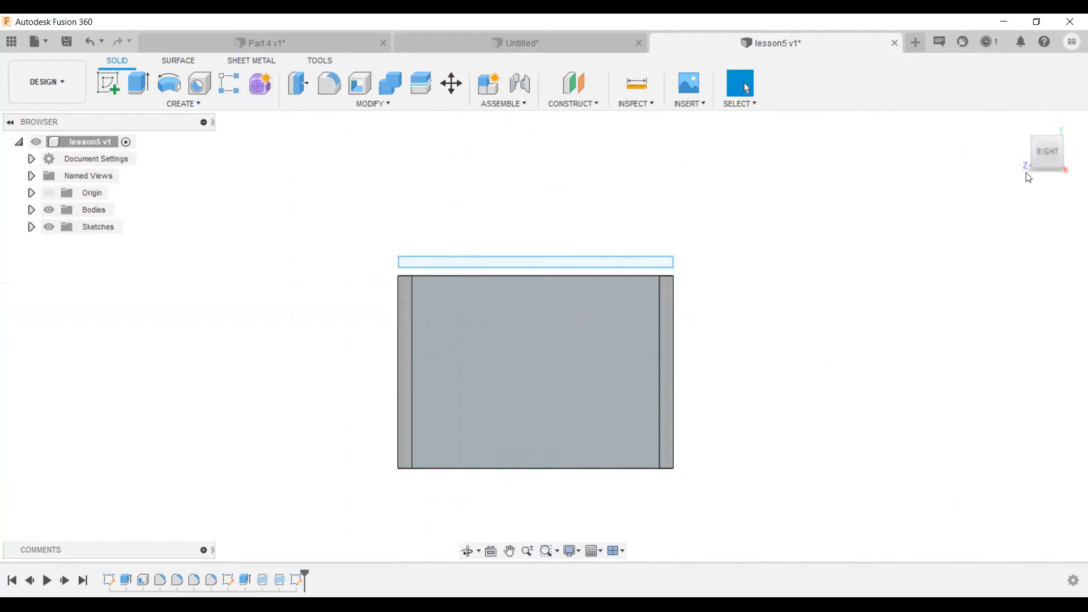
Reopen the rectangle's sketch and undo its height dimensions and the rectangle itself.
{"action": "left_click_drag", "start_coordinate": [1043, 166], "coordinate": [1040, 168]}
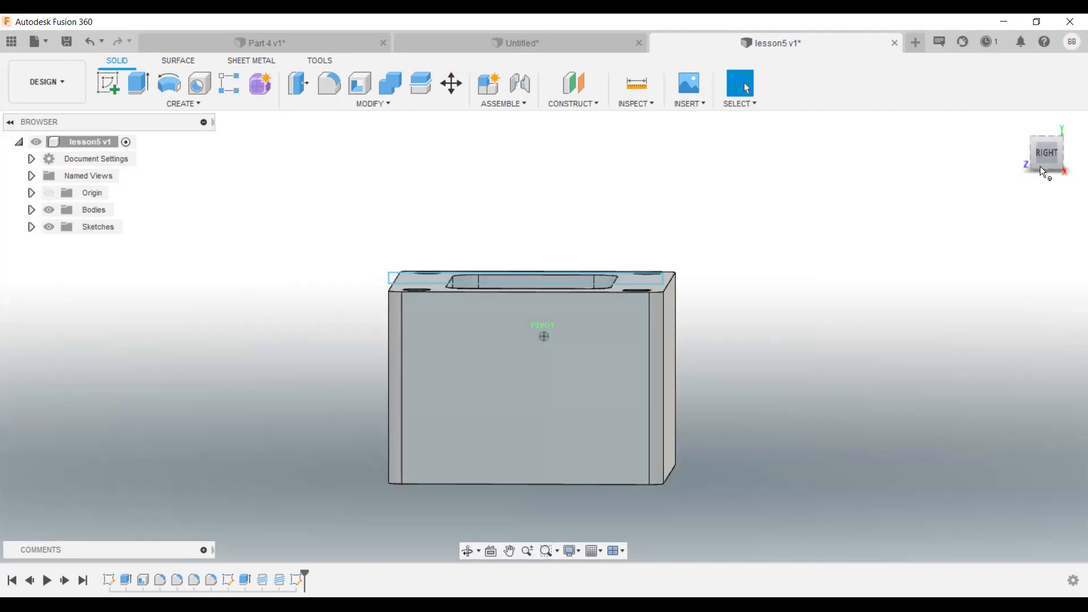
{"action": "key", "text": "ctrl+z"}
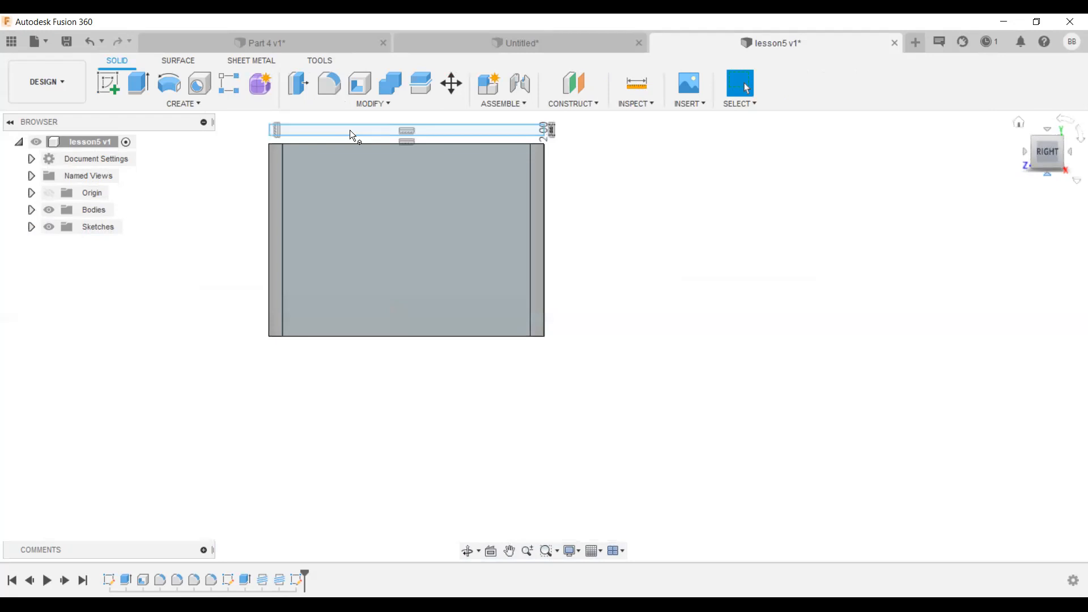
{"action": "double_click", "coordinate": [346, 131]}
{"action": "left_click", "coordinate": [344, 132]}
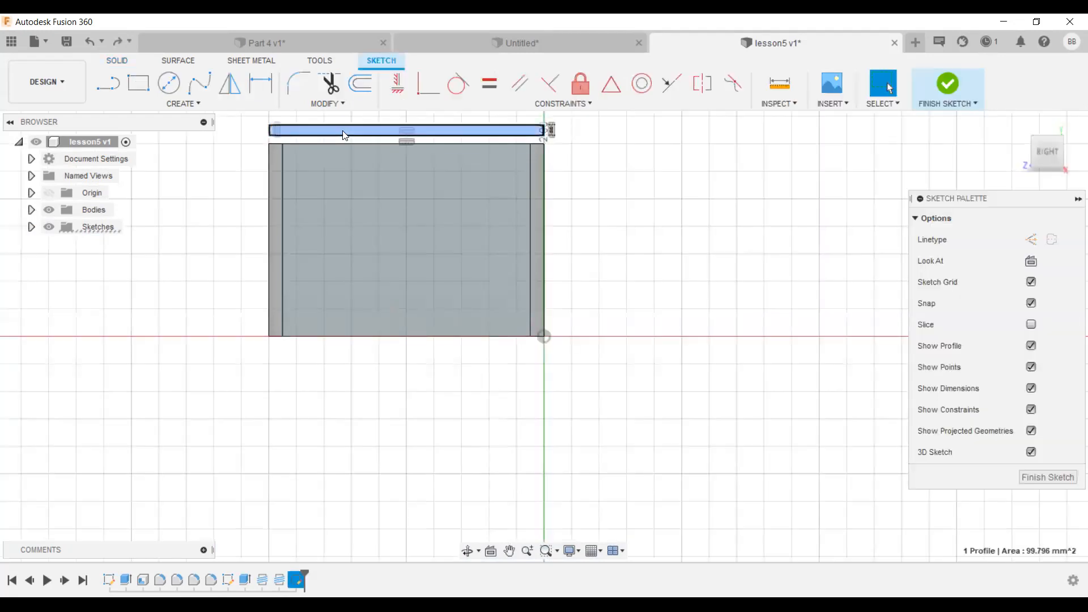
{"action": "key", "text": "ctrl+z"}
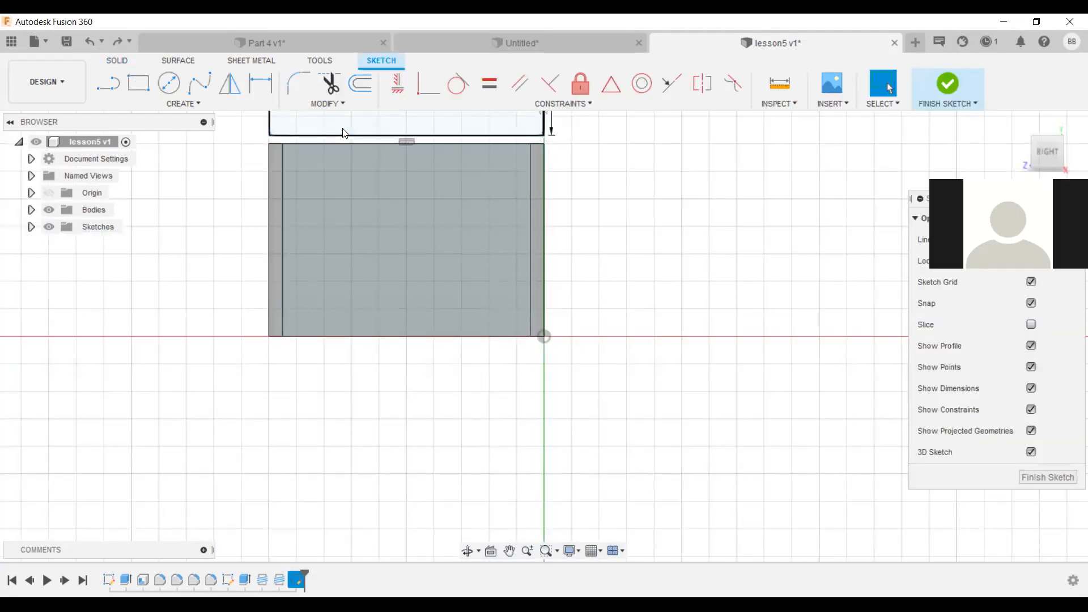
{"action": "key", "text": "ctrl+z"}
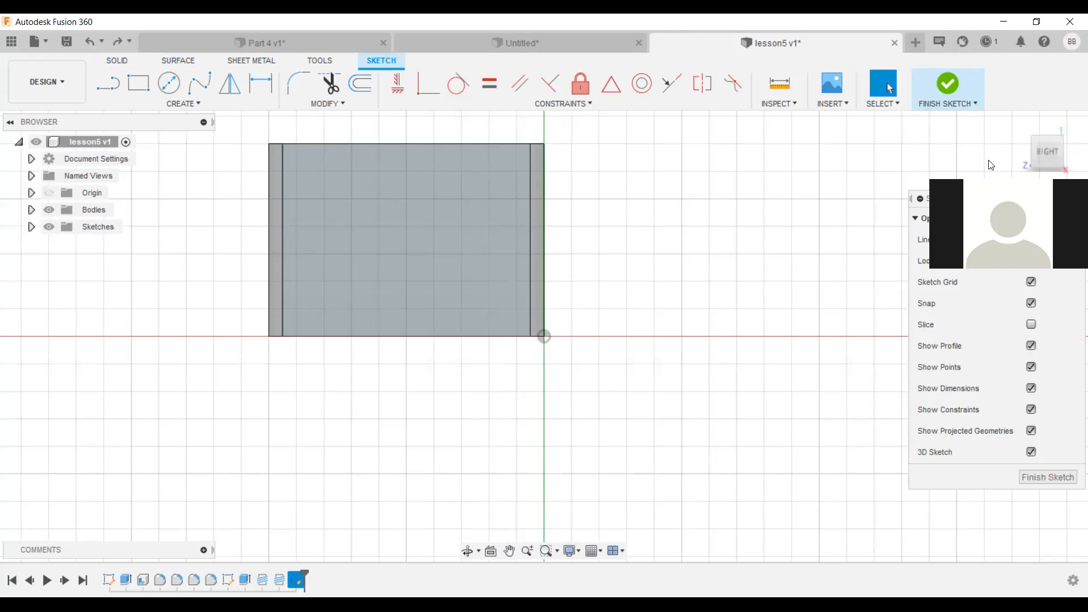
Try to offset the outer edge of the box's top face, working from the top view.
{"action": "mouse_move", "coordinate": [1046, 163]}
{"action": "left_click_drag", "start_coordinate": [1049, 145], "coordinate": [1049, 141]}
{"action": "left_click", "coordinate": [1049, 143]}
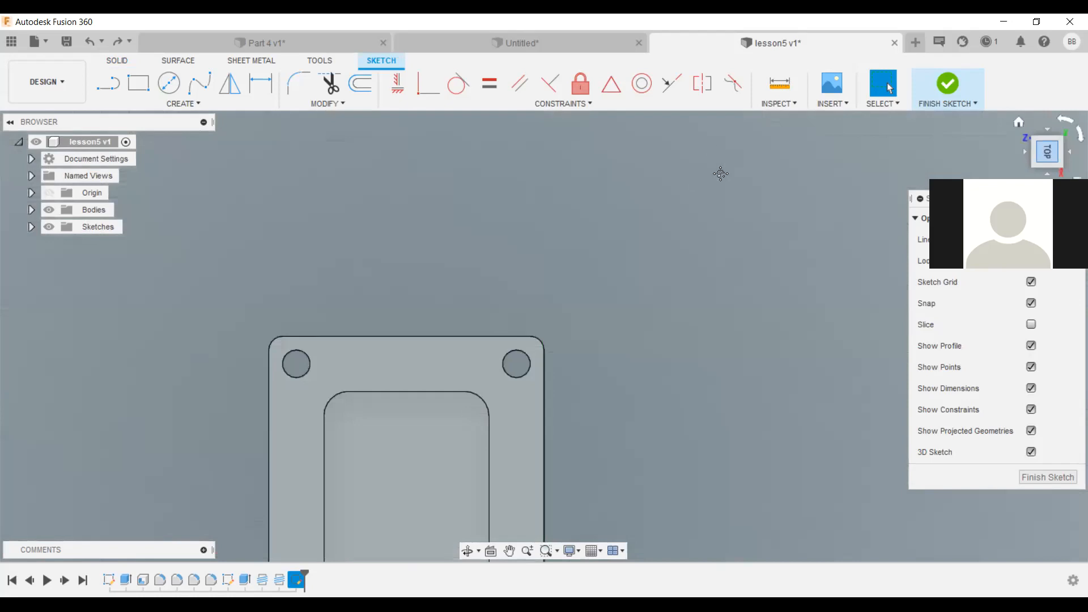
{"action": "middle_click_drag", "start_coordinate": [720, 174], "coordinate": [787, 196]}
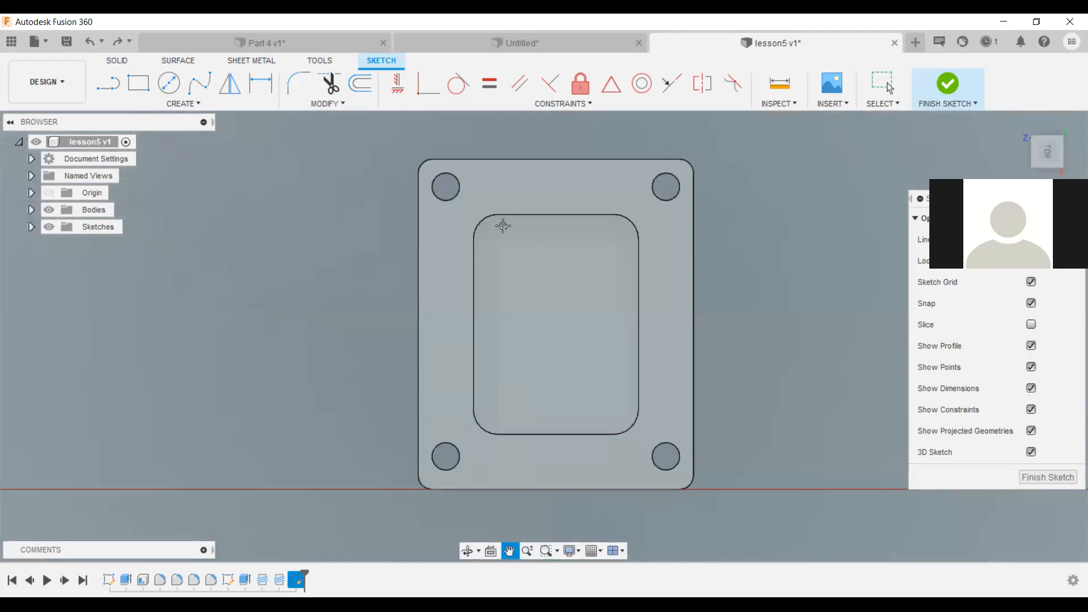
{"action": "left_click", "coordinate": [170, 83]}
{"action": "key", "text": "Escape"}
{"action": "left_click", "coordinate": [363, 92]}
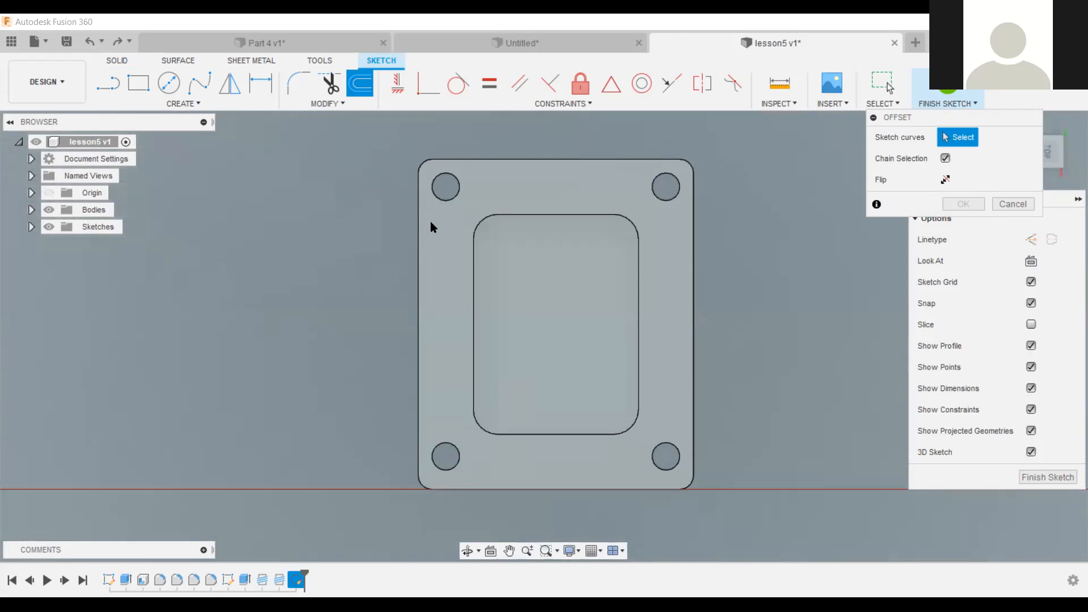
{"action": "scroll", "coordinate": [426, 226], "scroll_direction": "up", "scroll_amount": 2}
{"action": "scroll", "coordinate": [413, 230], "scroll_direction": "up", "scroll_amount": 1}
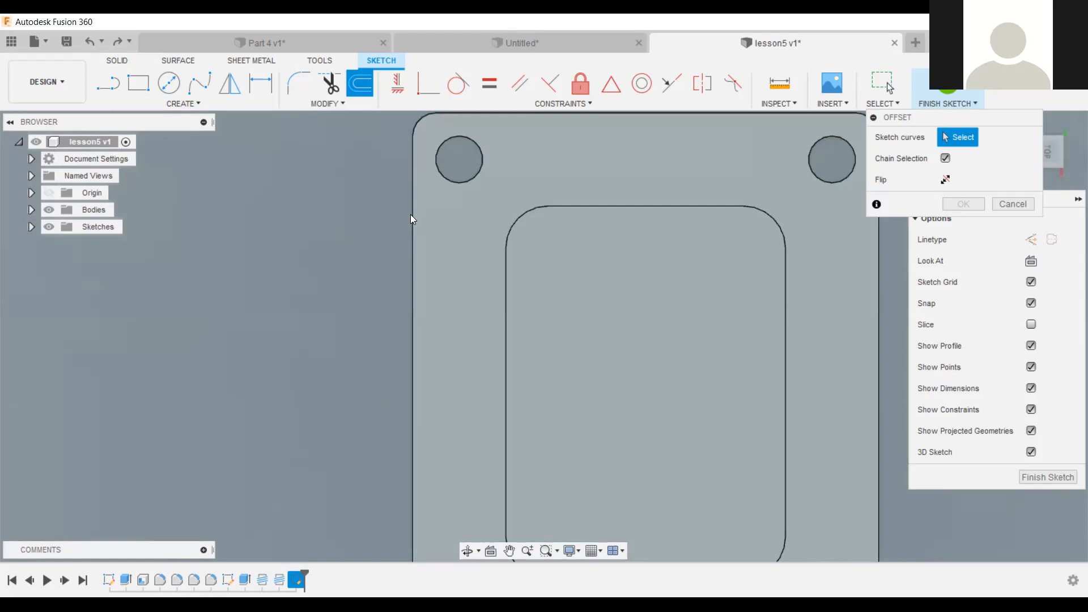
{"action": "left_click", "coordinate": [413, 212]}
{"action": "left_click", "coordinate": [409, 216]}
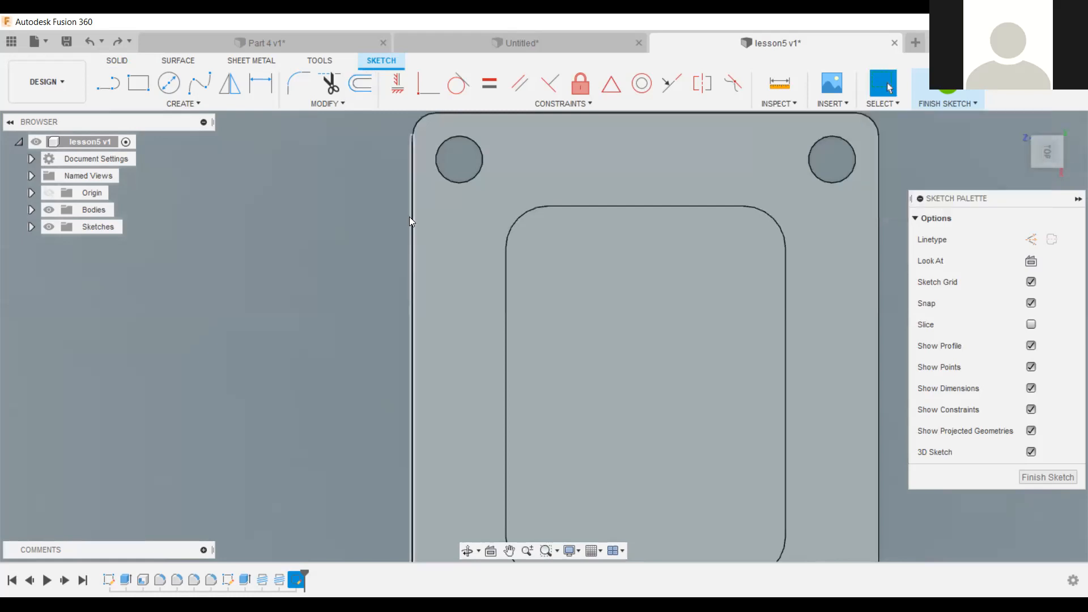
{"action": "left_click", "coordinate": [414, 221]}
{"action": "left_click", "coordinate": [420, 121]}
{"action": "left_click", "coordinate": [476, 113]}
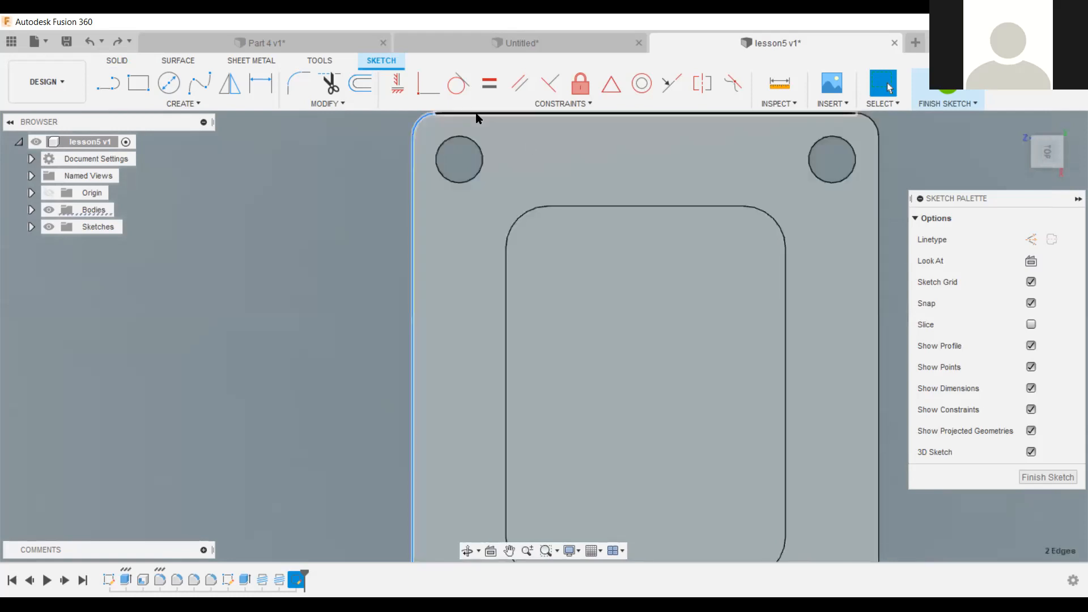
{"action": "scroll", "coordinate": [621, 187], "scroll_direction": "down", "scroll_amount": 4}
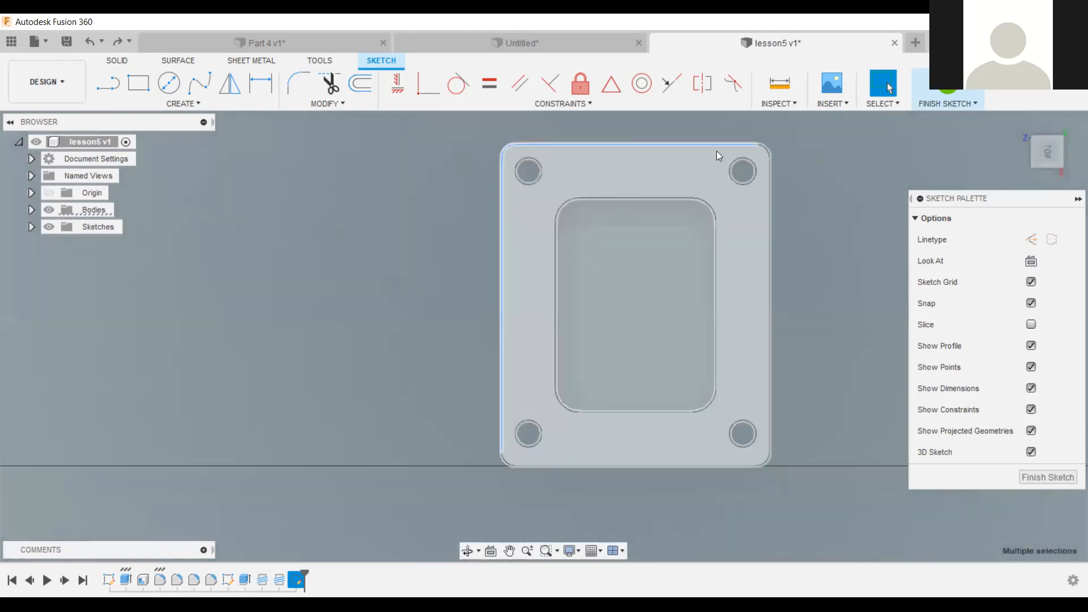
{"action": "left_click", "coordinate": [765, 162]}
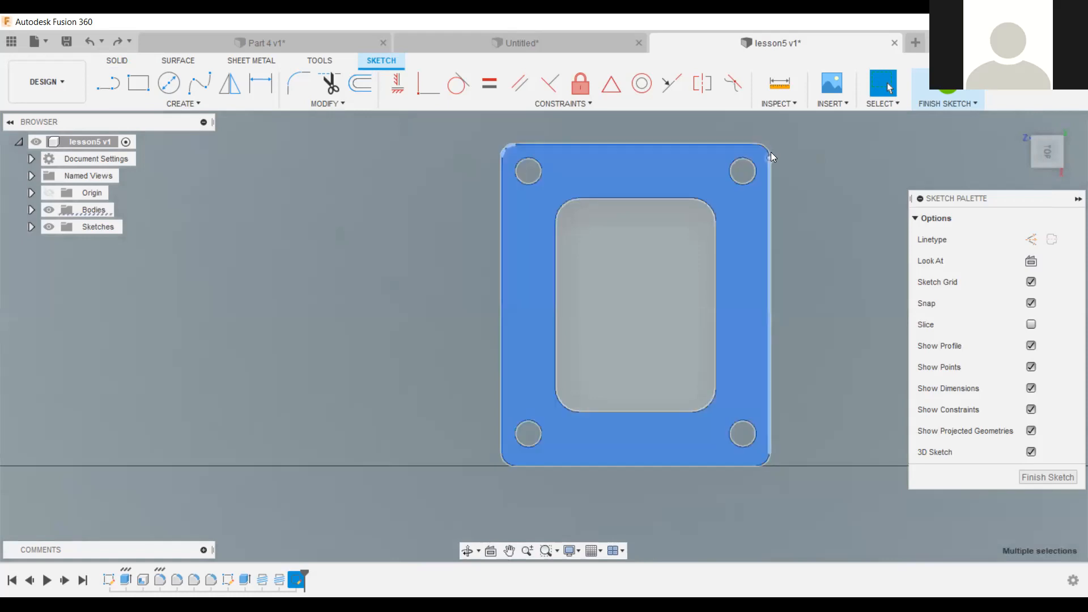
{"action": "key", "text": "Escape"}
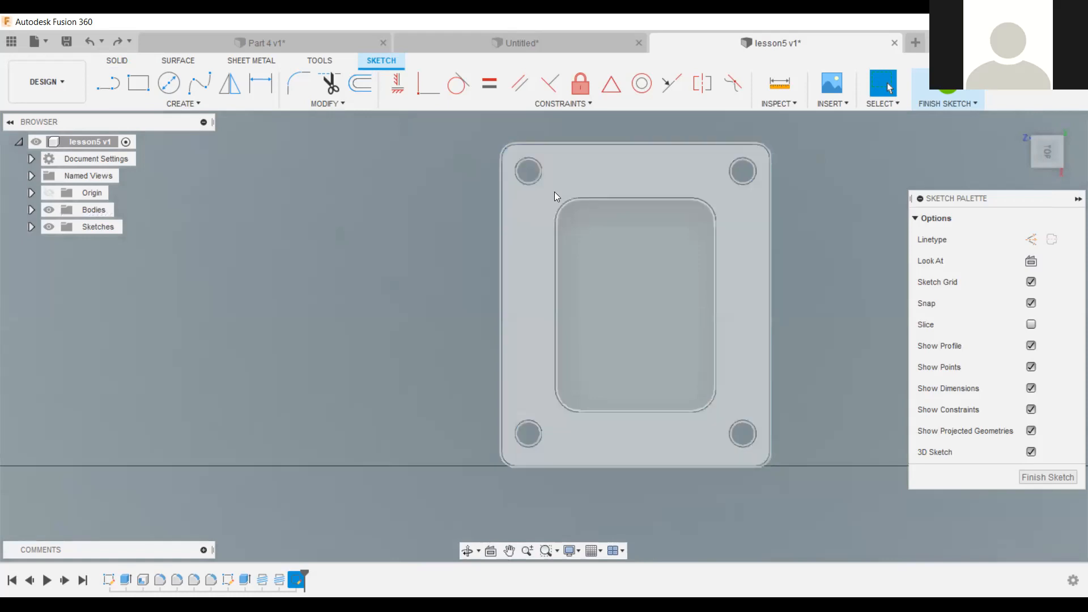
{"action": "left_click", "coordinate": [501, 215]}
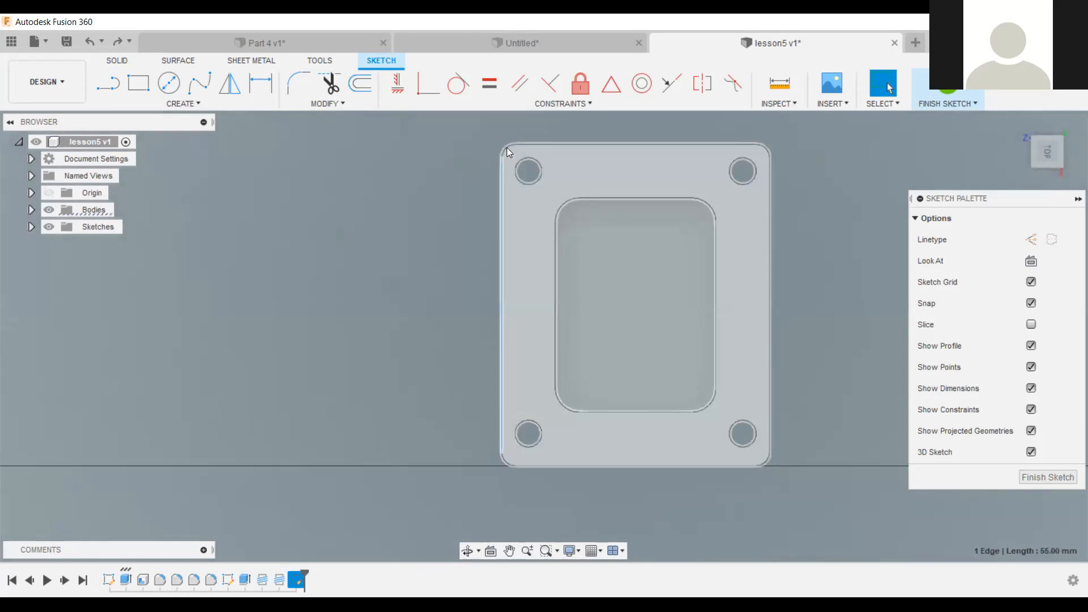
{"action": "left_click", "coordinate": [575, 145], "text": "shift"}
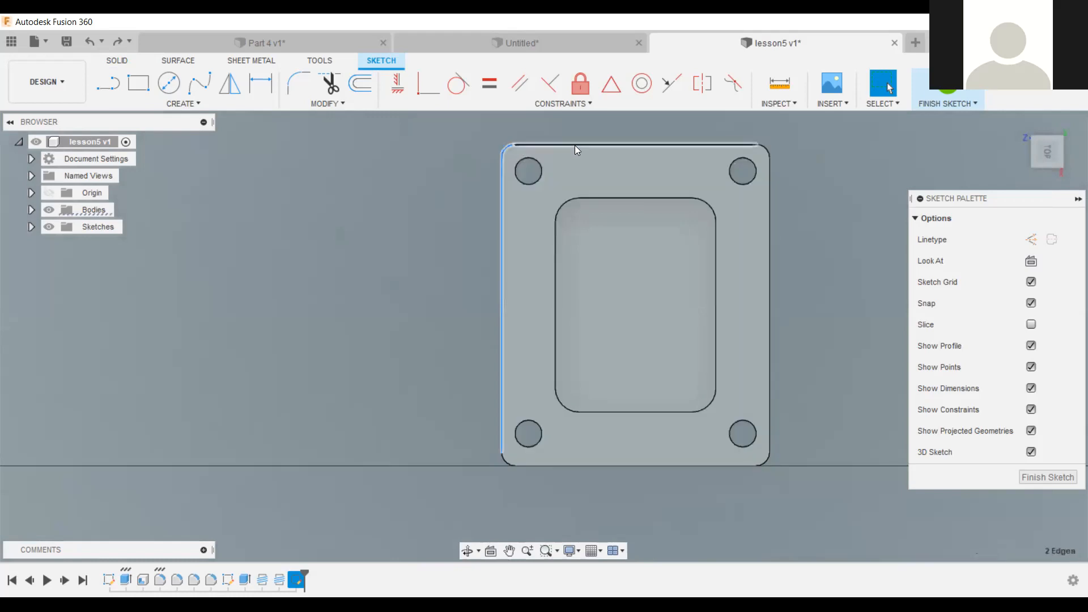
{"action": "left_click", "coordinate": [578, 142], "text": "shift"}
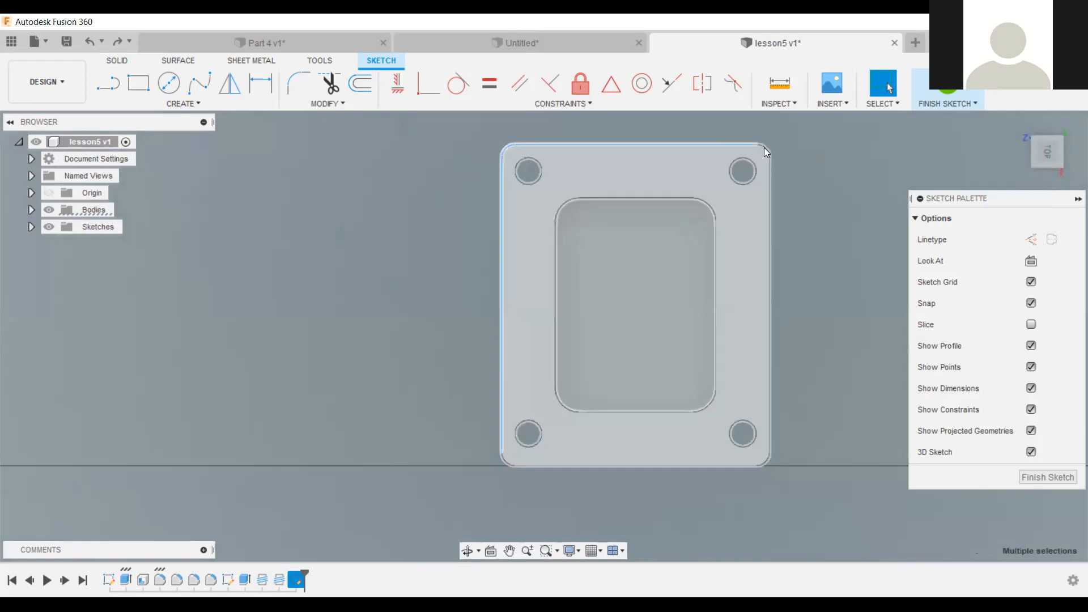
{"action": "left_click", "coordinate": [754, 149], "text": "shift"}
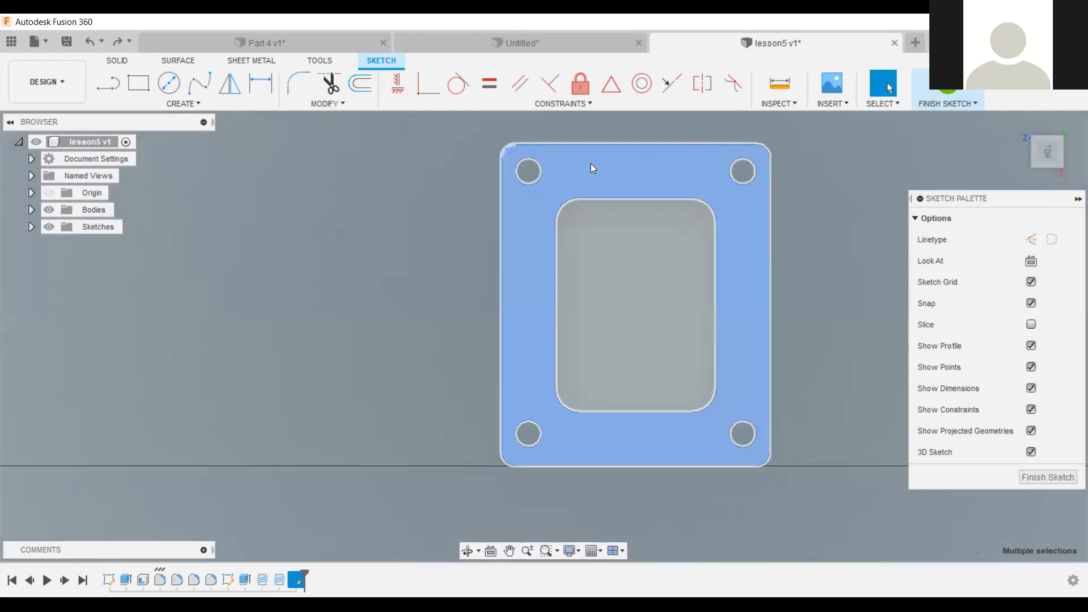
{"action": "left_click", "coordinate": [496, 228]}
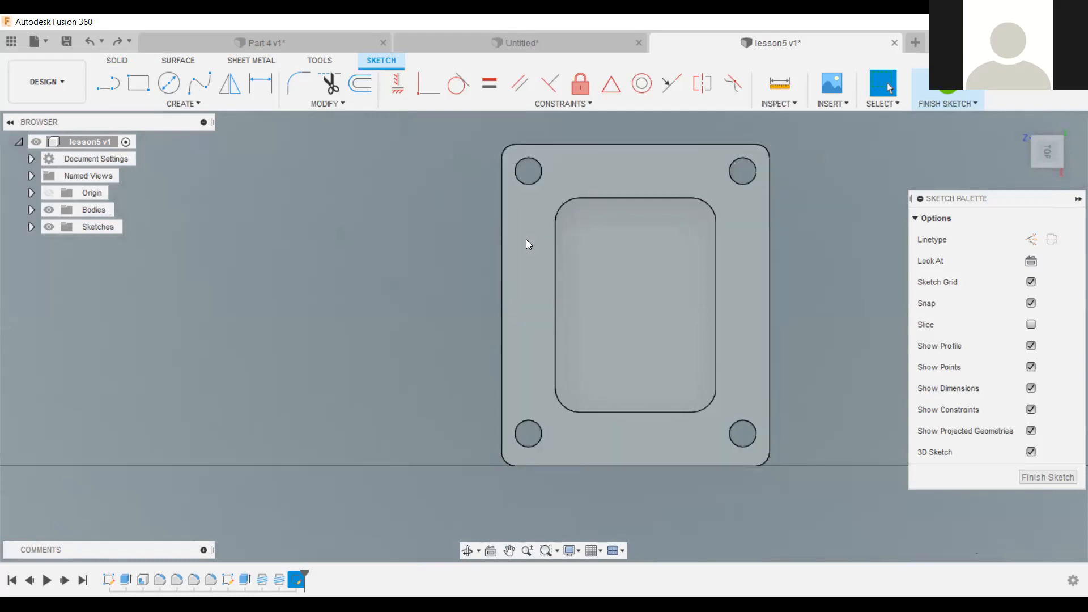
Select the four straight outer edges of the box's top face.
{"action": "scroll", "coordinate": [488, 239], "scroll_direction": "up", "scroll_amount": 3}
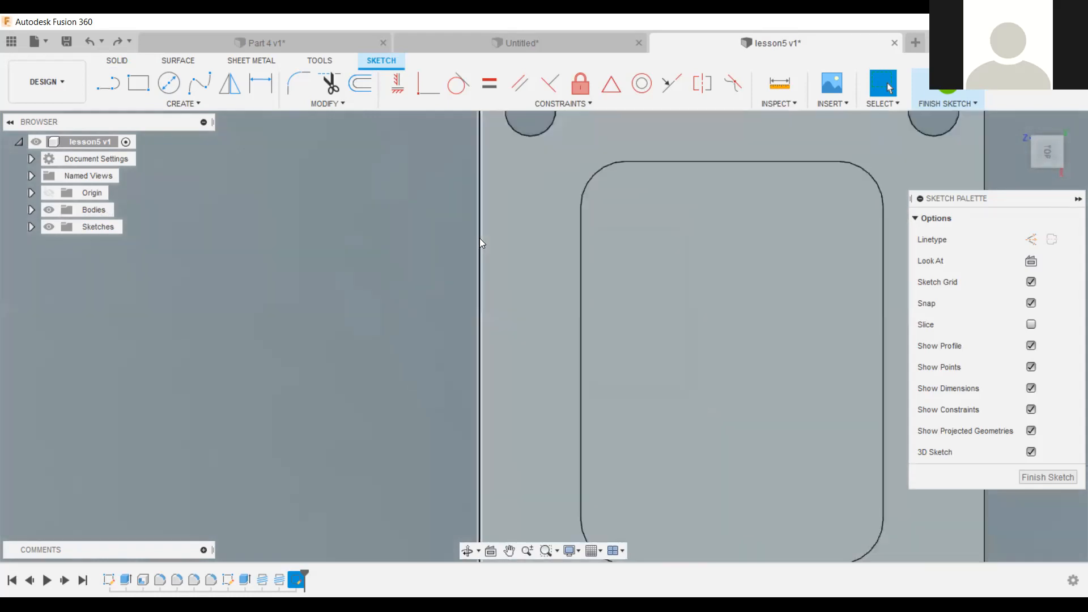
{"action": "left_click", "coordinate": [480, 243]}
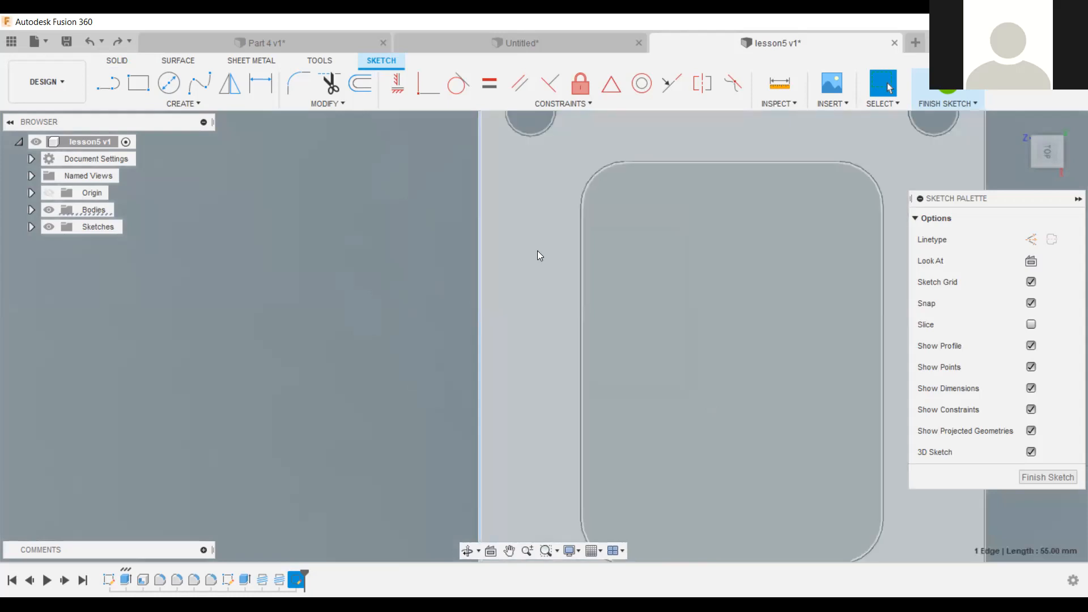
{"action": "scroll", "coordinate": [536, 250], "scroll_direction": "down", "scroll_amount": 2}
{"action": "scroll", "coordinate": [773, 253], "scroll_direction": "down", "scroll_amount": 3}
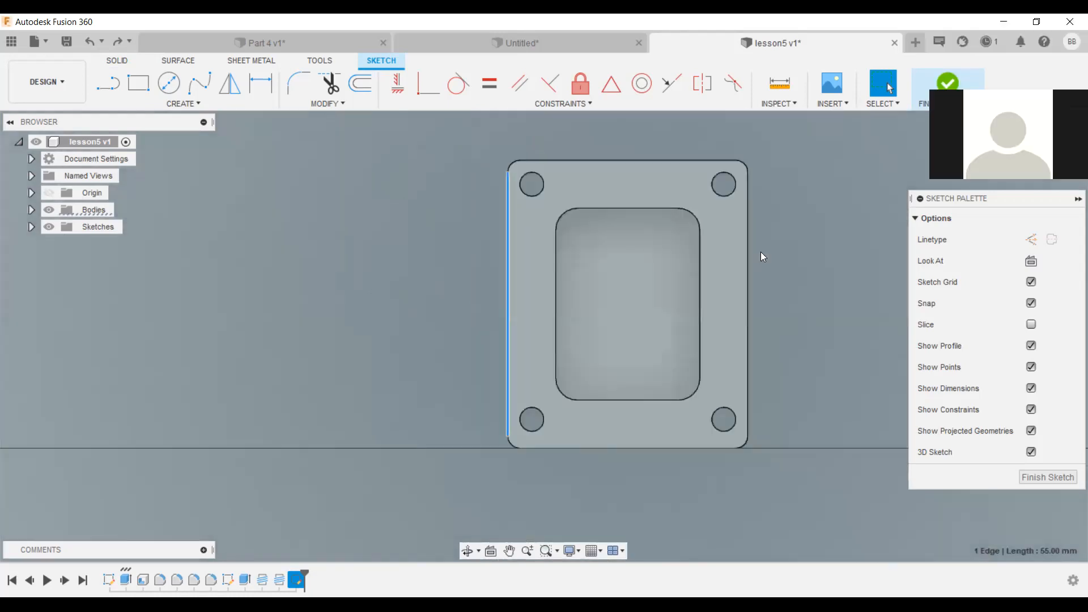
{"action": "left_click", "coordinate": [745, 253], "text": "ctrl"}
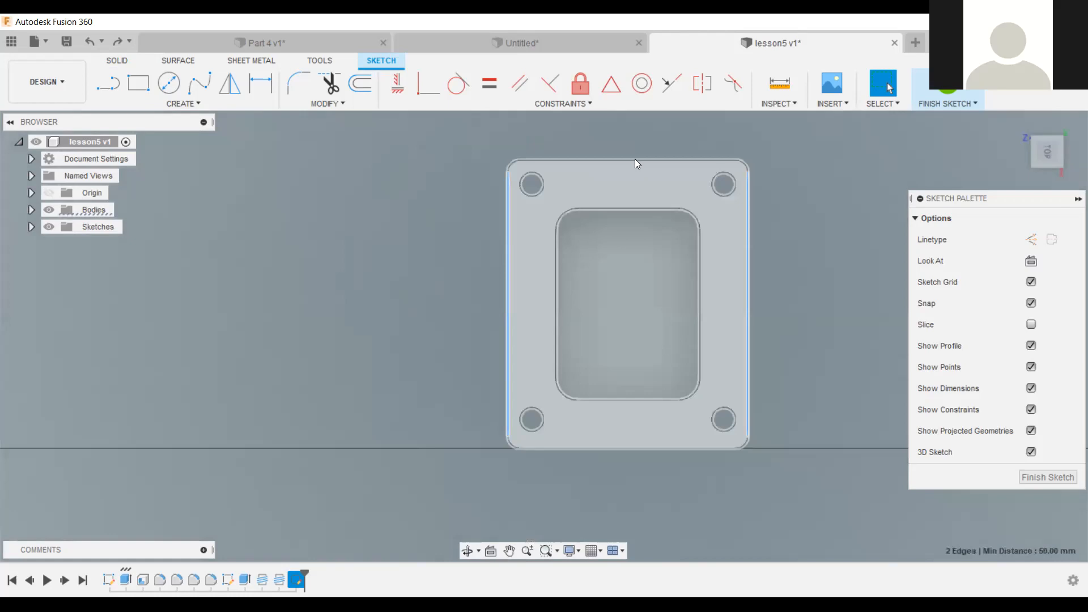
{"action": "left_click", "coordinate": [638, 161], "text": "ctrl"}
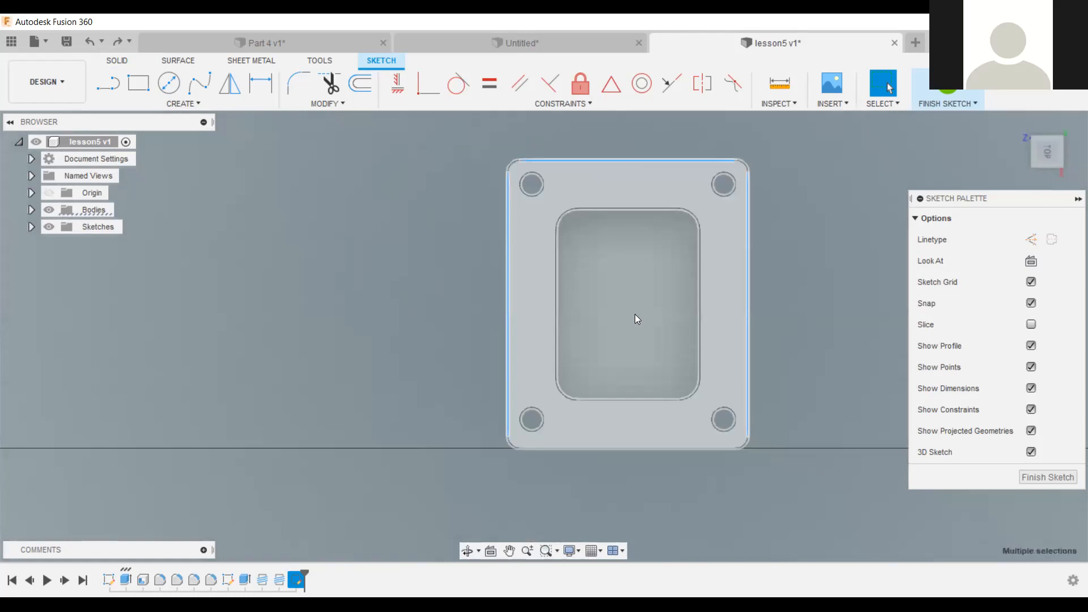
{"action": "scroll", "coordinate": [633, 314], "scroll_direction": "down", "scroll_amount": 3}
{"action": "scroll", "coordinate": [633, 348], "scroll_direction": "down", "scroll_amount": 2}
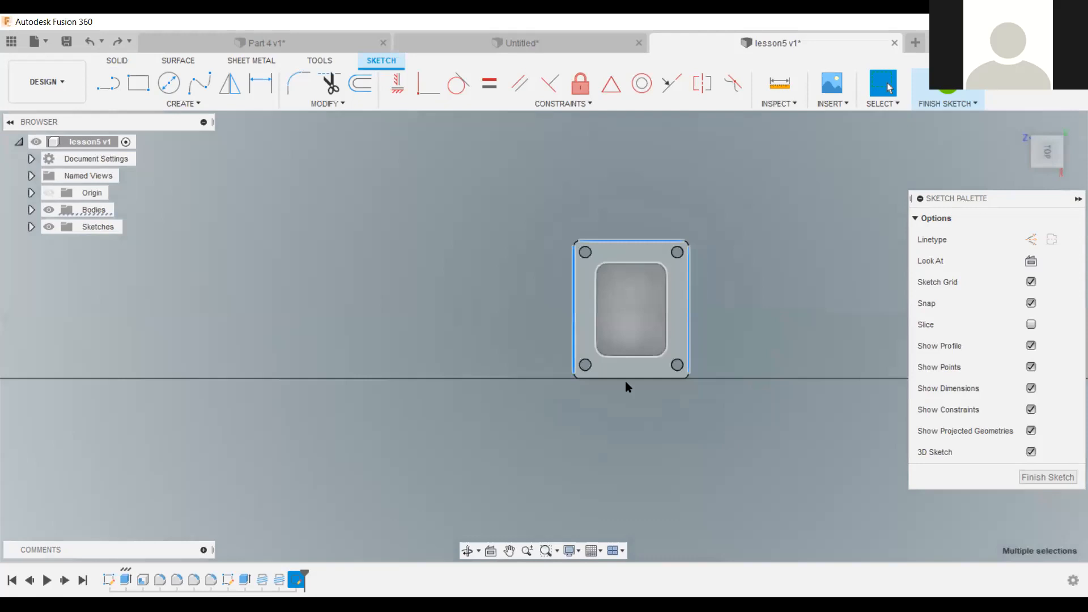
{"action": "scroll", "coordinate": [627, 384], "scroll_direction": "up", "scroll_amount": 3}
{"action": "left_click", "coordinate": [746, 374]}
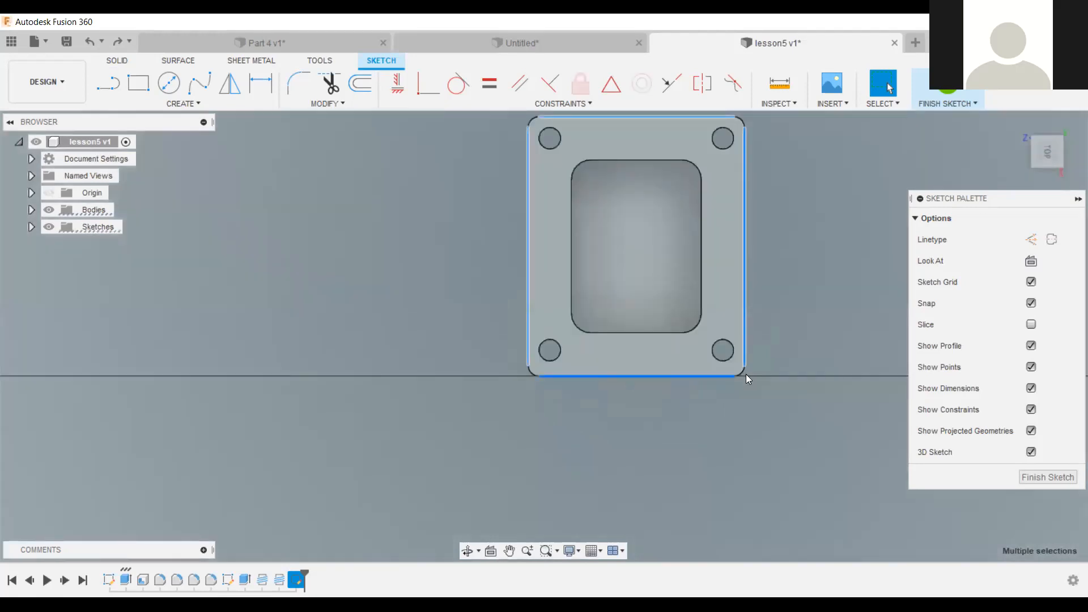
Add the four rounded corner edges to the selection so the whole outer outline of the top face is selected.
{"action": "scroll", "coordinate": [744, 377], "scroll_direction": "up", "scroll_amount": 2}
{"action": "scroll", "coordinate": [746, 371], "scroll_direction": "up", "scroll_amount": 4}
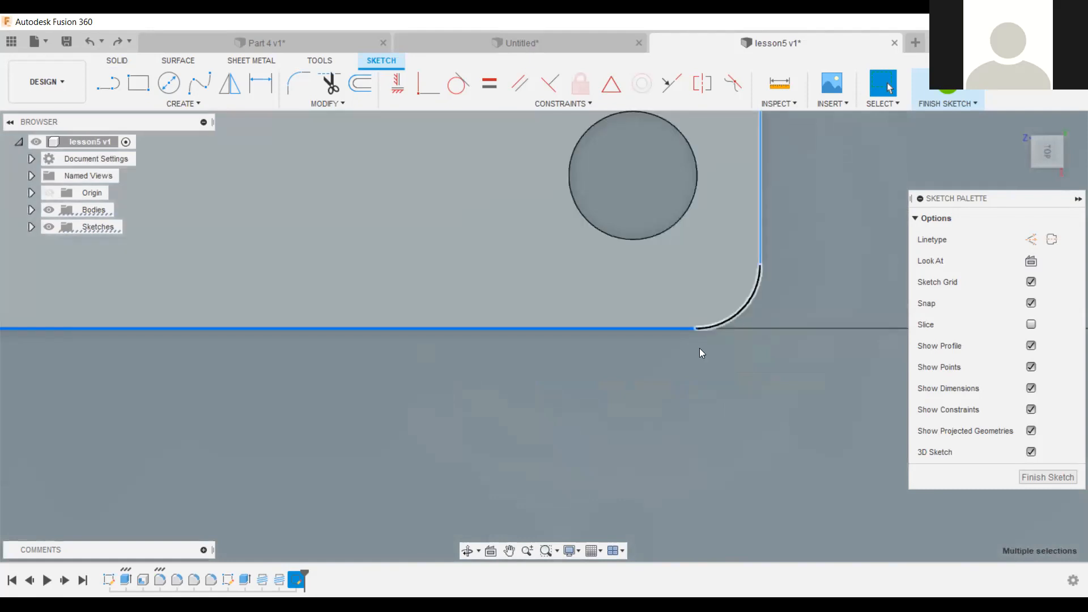
{"action": "scroll", "coordinate": [563, 382], "scroll_direction": "up", "scroll_amount": 1}
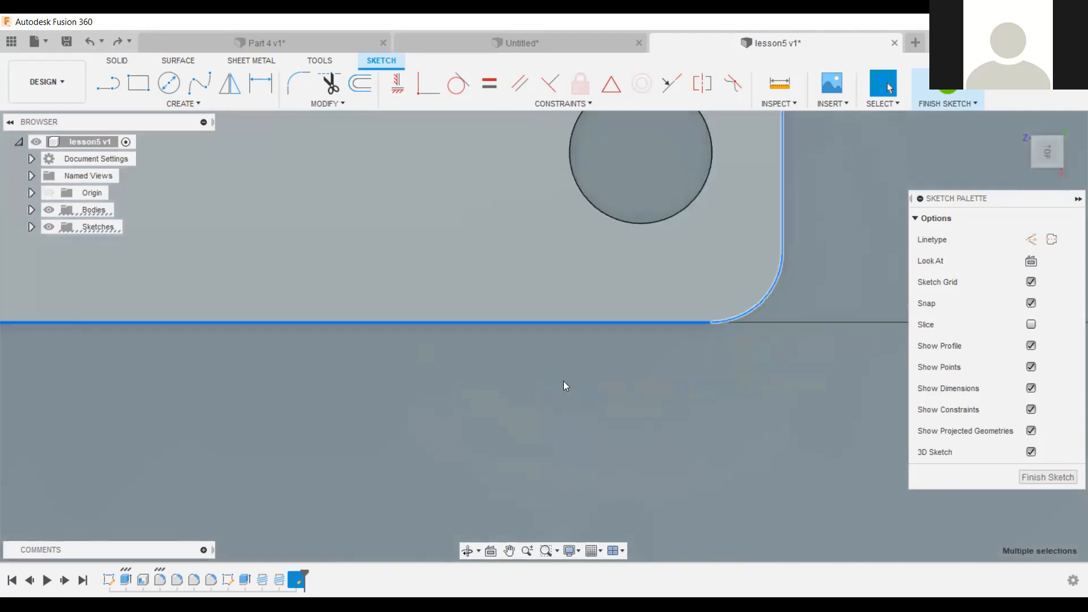
{"action": "scroll", "coordinate": [151, 341], "scroll_direction": "down", "scroll_amount": 2}
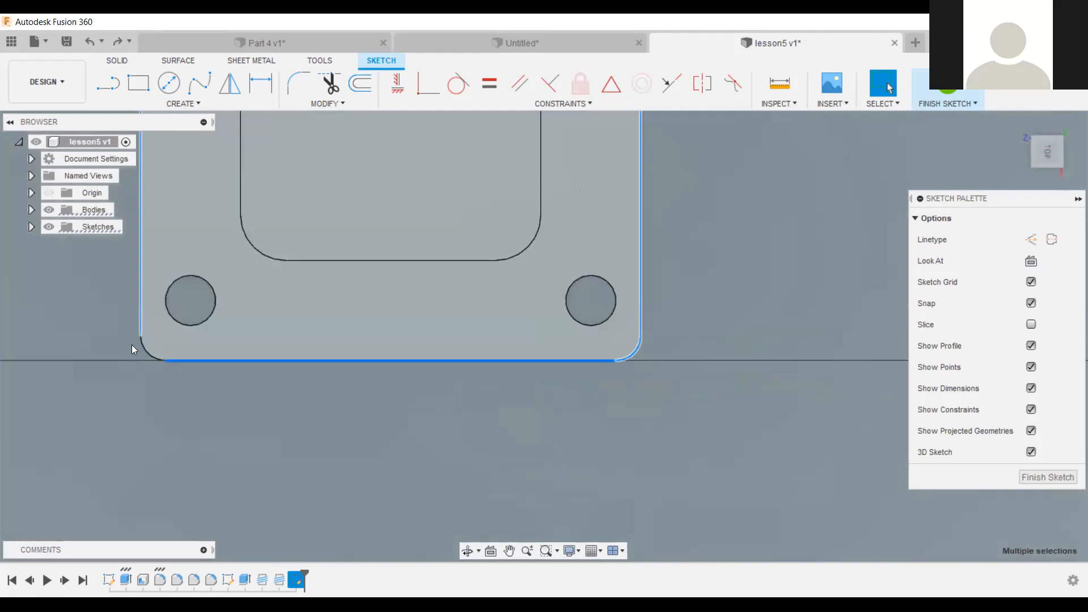
{"action": "scroll", "coordinate": [149, 363], "scroll_direction": "up", "scroll_amount": 4}
{"action": "scroll", "coordinate": [181, 337], "scroll_direction": "up", "scroll_amount": 1}
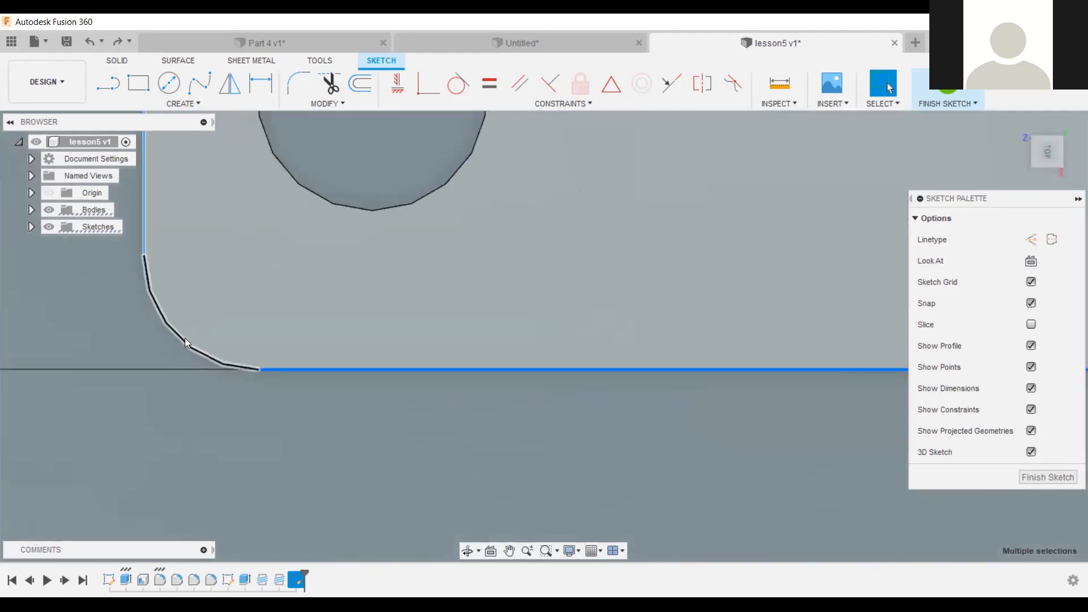
{"action": "scroll", "coordinate": [396, 345], "scroll_direction": "down", "scroll_amount": 4}
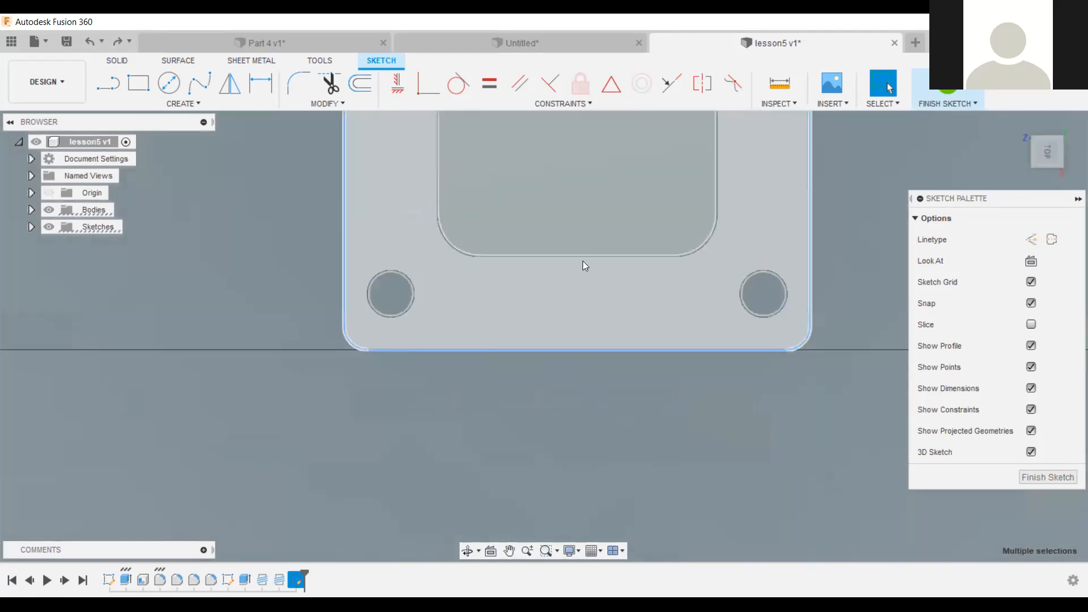
{"action": "scroll", "coordinate": [607, 248], "scroll_direction": "down", "scroll_amount": 1}
{"action": "scroll", "coordinate": [630, 191], "scroll_direction": "down", "scroll_amount": 3}
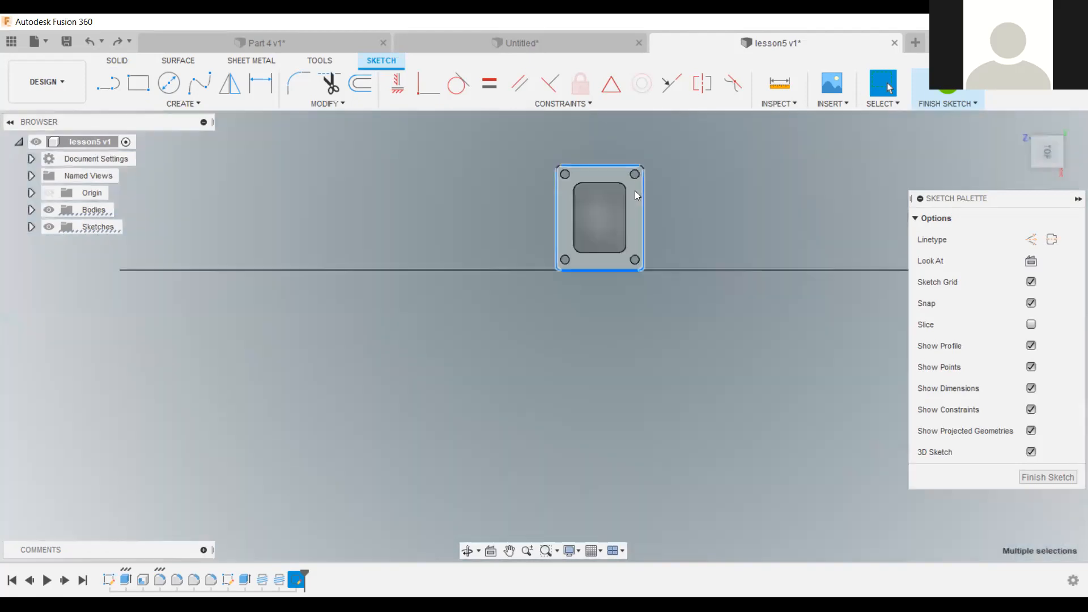
{"action": "scroll", "coordinate": [642, 186], "scroll_direction": "up", "scroll_amount": 2}
{"action": "scroll", "coordinate": [665, 141], "scroll_direction": "up", "scroll_amount": 2}
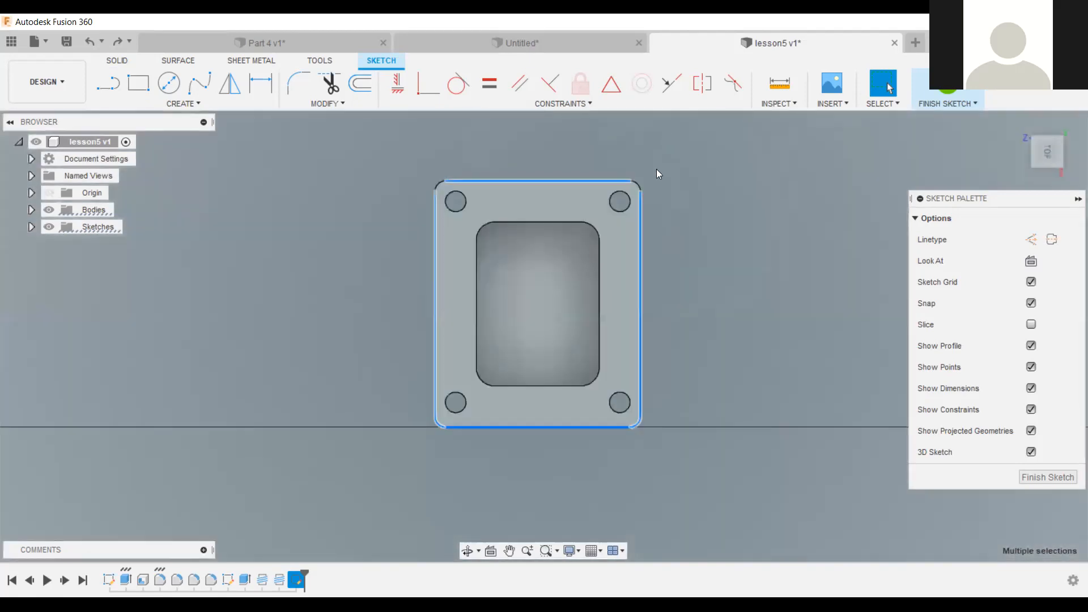
{"action": "scroll", "coordinate": [631, 192], "scroll_direction": "up", "scroll_amount": 4}
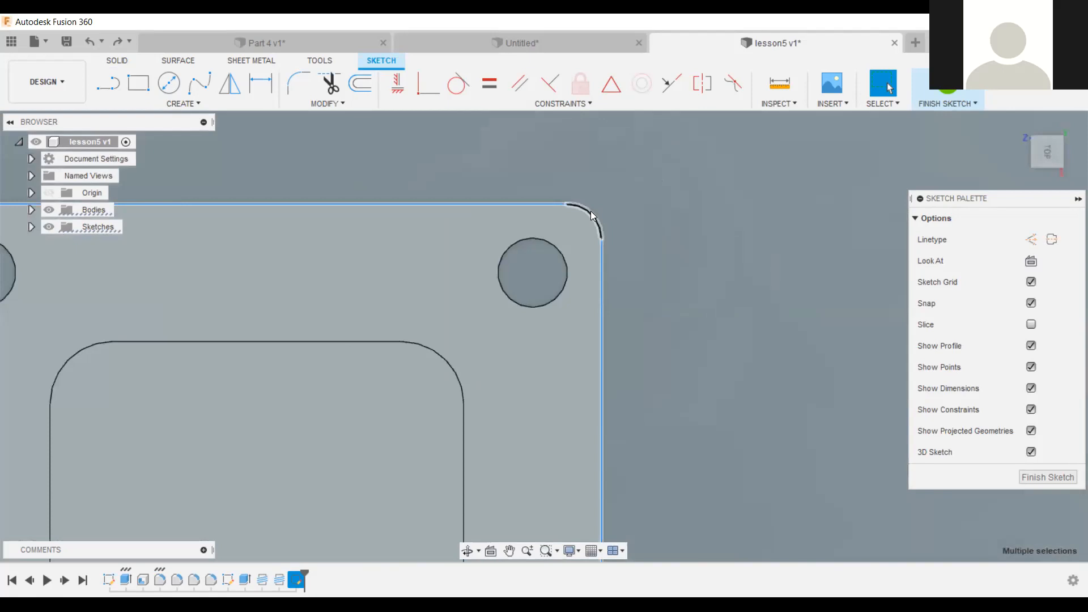
{"action": "scroll", "coordinate": [411, 250], "scroll_direction": "down", "scroll_amount": 5}
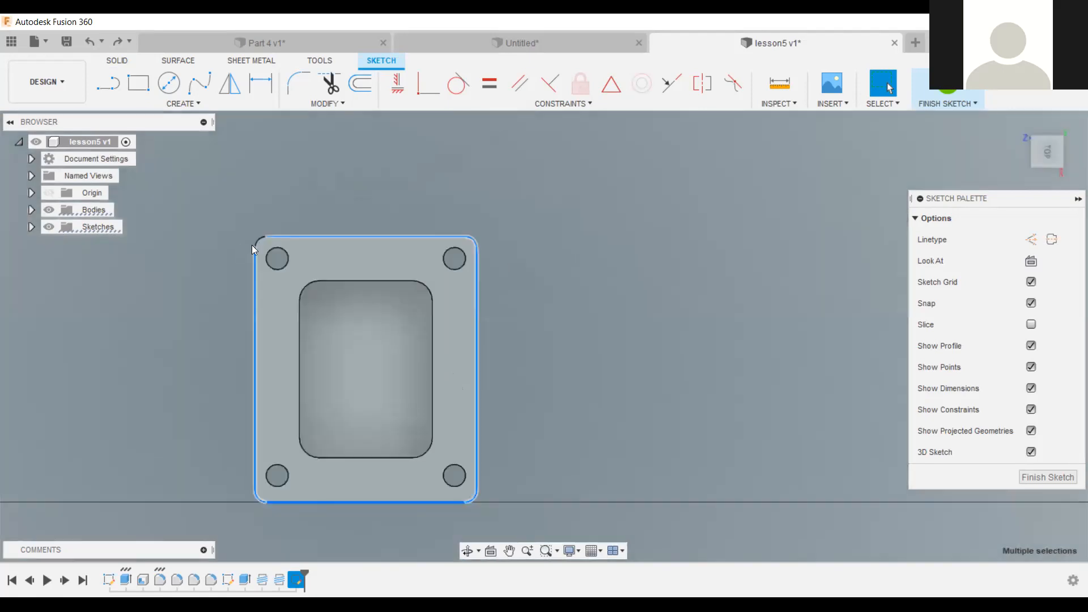
{"action": "scroll", "coordinate": [260, 243], "scroll_direction": "up", "scroll_amount": 5}
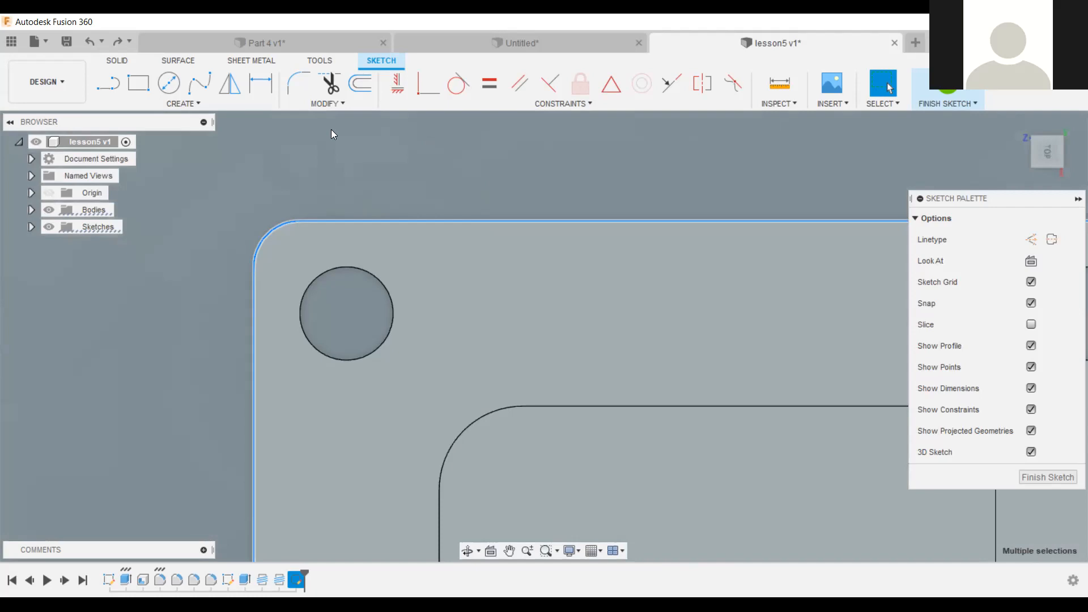
Try to offset the selected outer outline of the box's top face by 3 mm.
{"action": "left_click", "coordinate": [351, 103]}
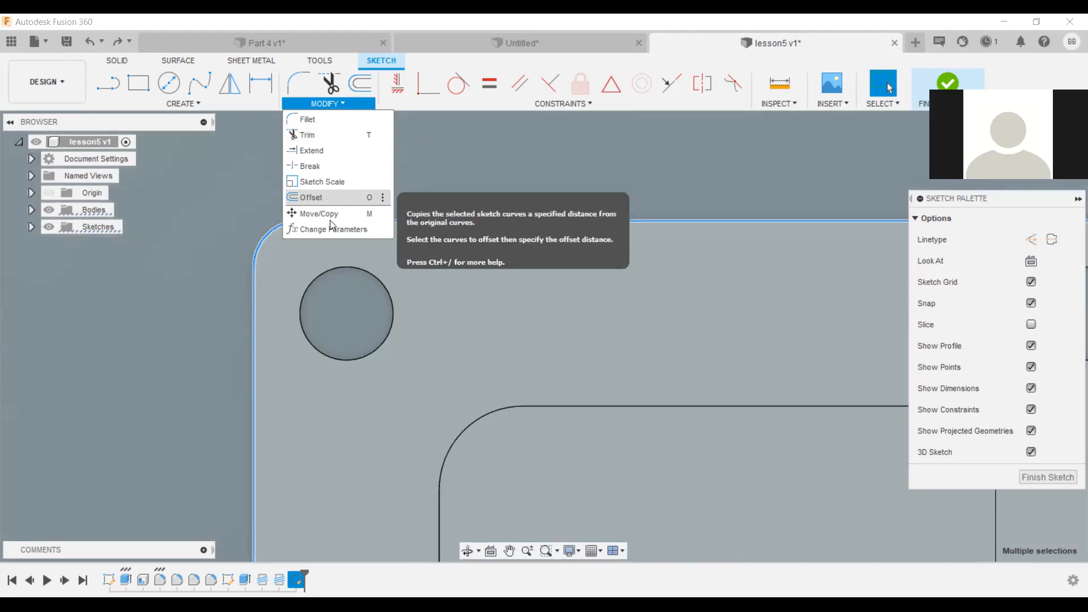
{"action": "key", "text": "o"}
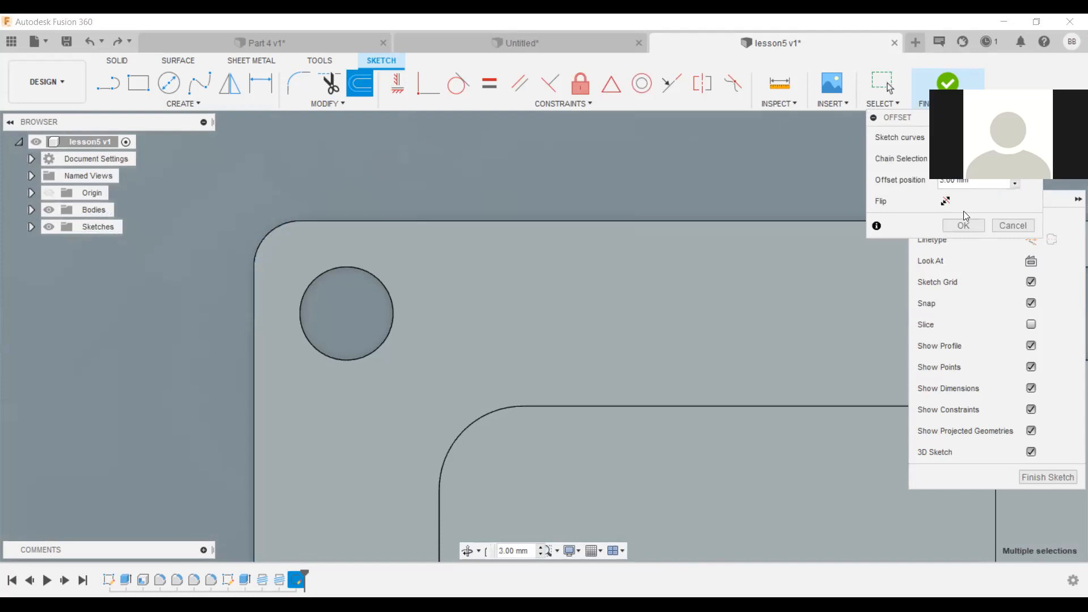
{"action": "key", "text": "Return"}
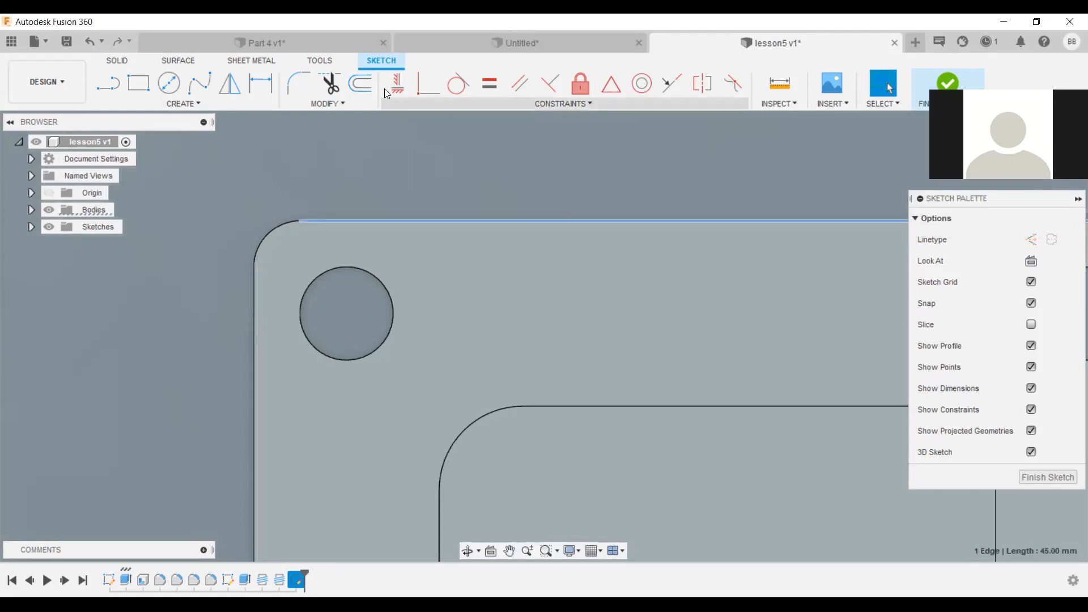
Try to offset the single straight outer edge along the short side of the box's top face.
{"action": "left_click", "coordinate": [364, 85]}
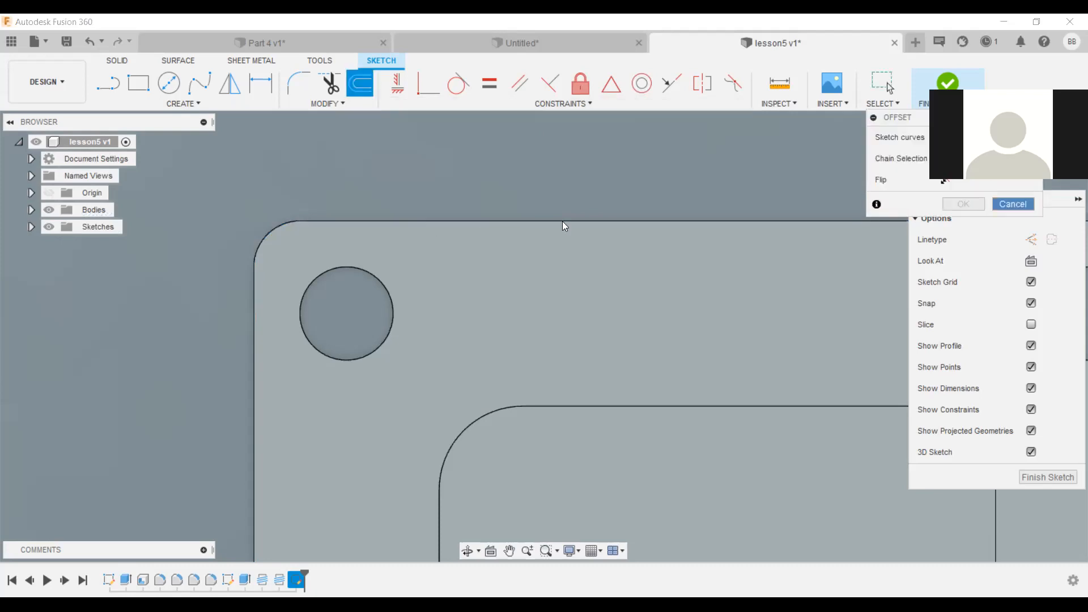
{"action": "key", "text": "Escape"}
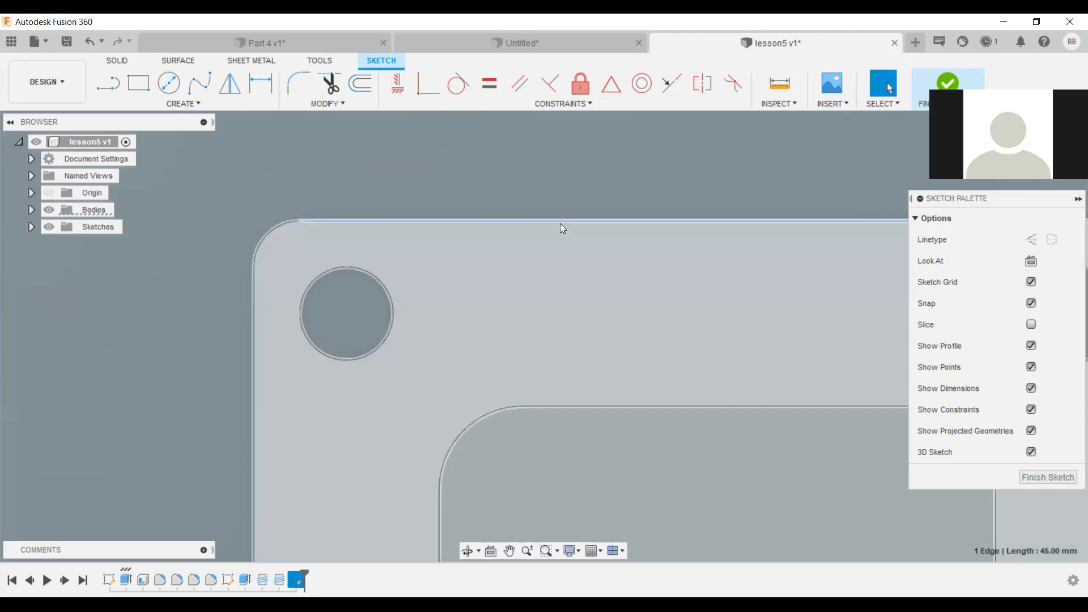
{"action": "scroll", "coordinate": [560, 224], "scroll_direction": "down", "scroll_amount": 2}
{"action": "scroll", "coordinate": [560, 223], "scroll_direction": "down", "scroll_amount": 2}
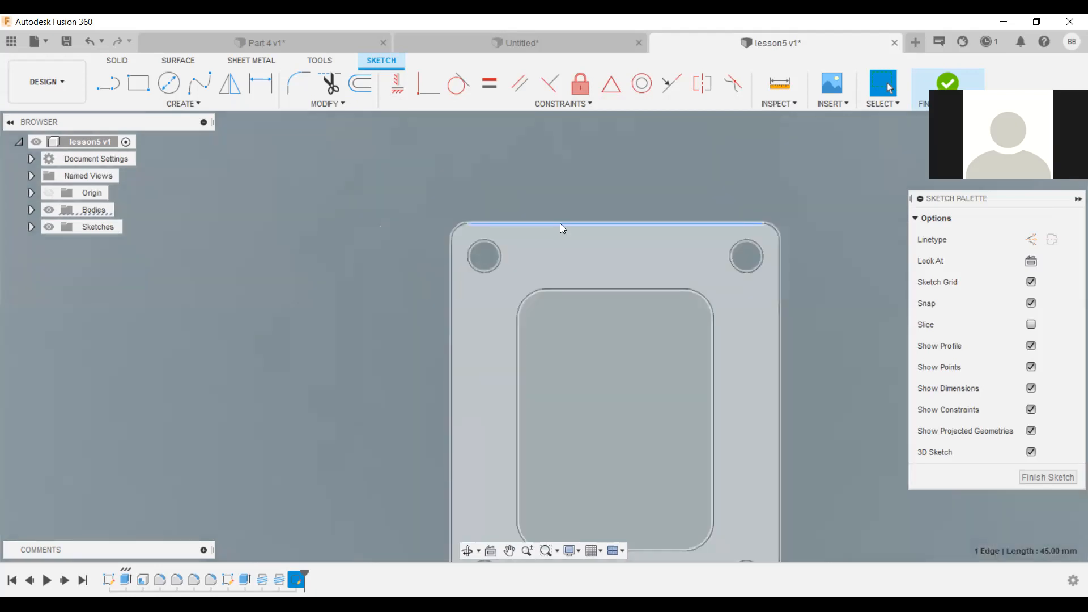
{"action": "scroll", "coordinate": [556, 224], "scroll_direction": "down", "scroll_amount": 1}
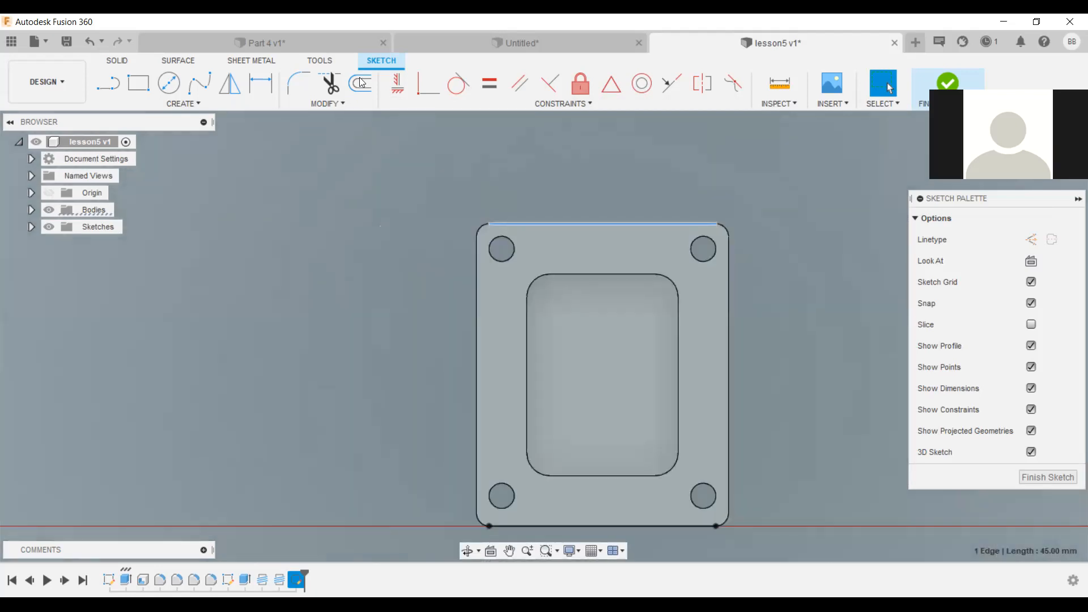
{"action": "key", "text": "o"}
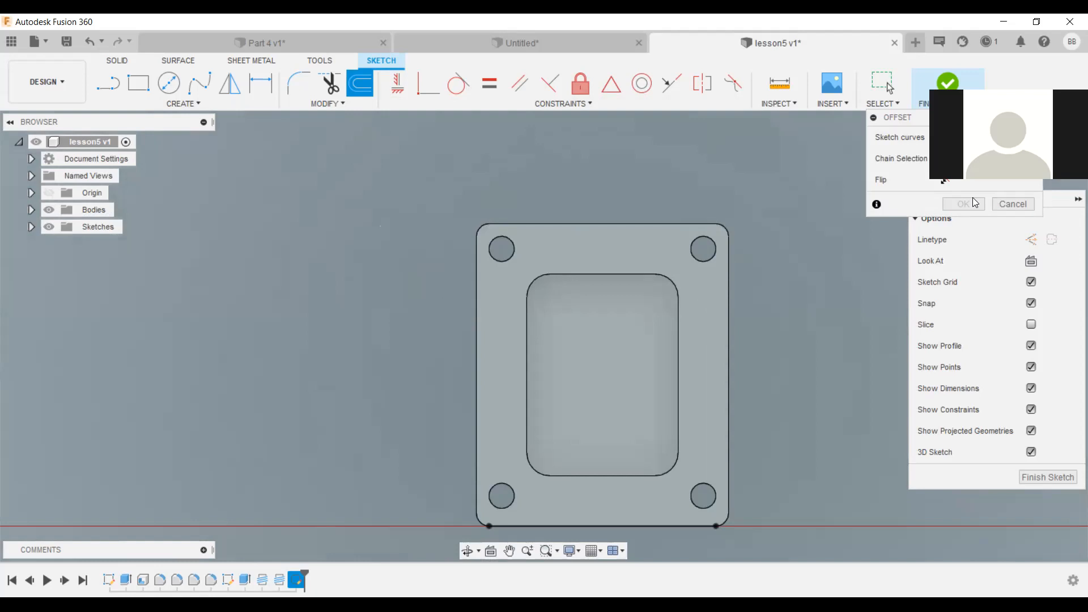
{"action": "key", "text": "Escape"}
{"action": "left_click", "coordinate": [639, 225]}
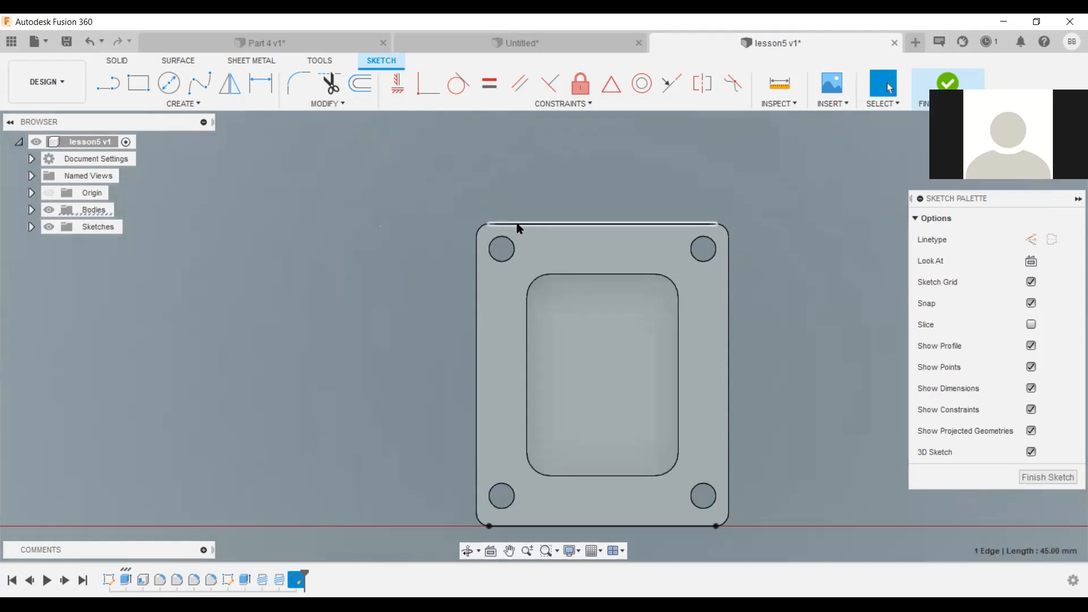
Try to offset the outer outline with the box's whole top face selected.
{"action": "left_click", "coordinate": [571, 232]}
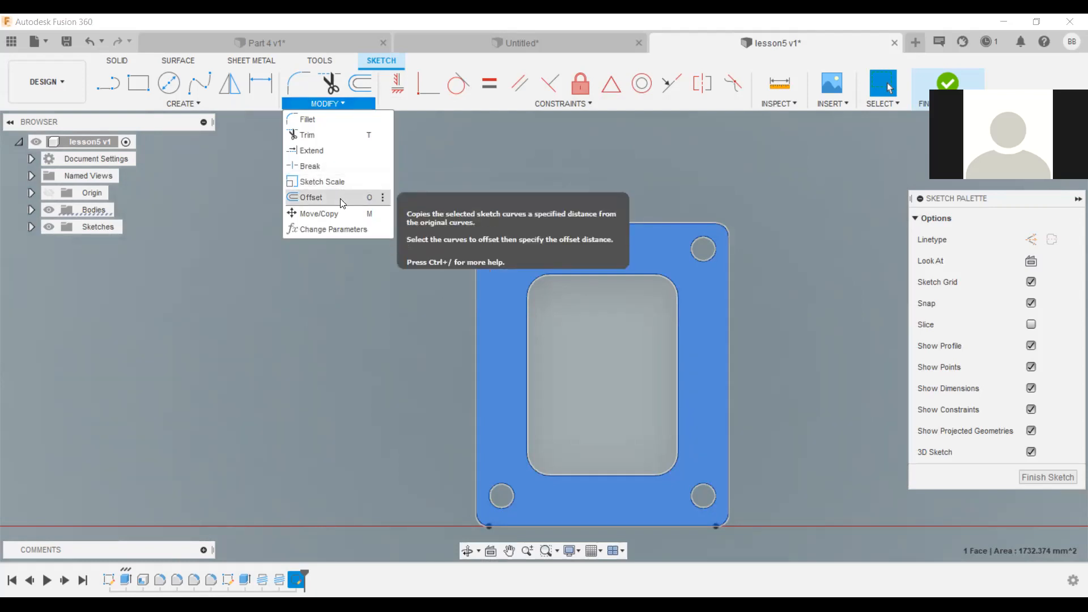
{"action": "key", "text": "o"}
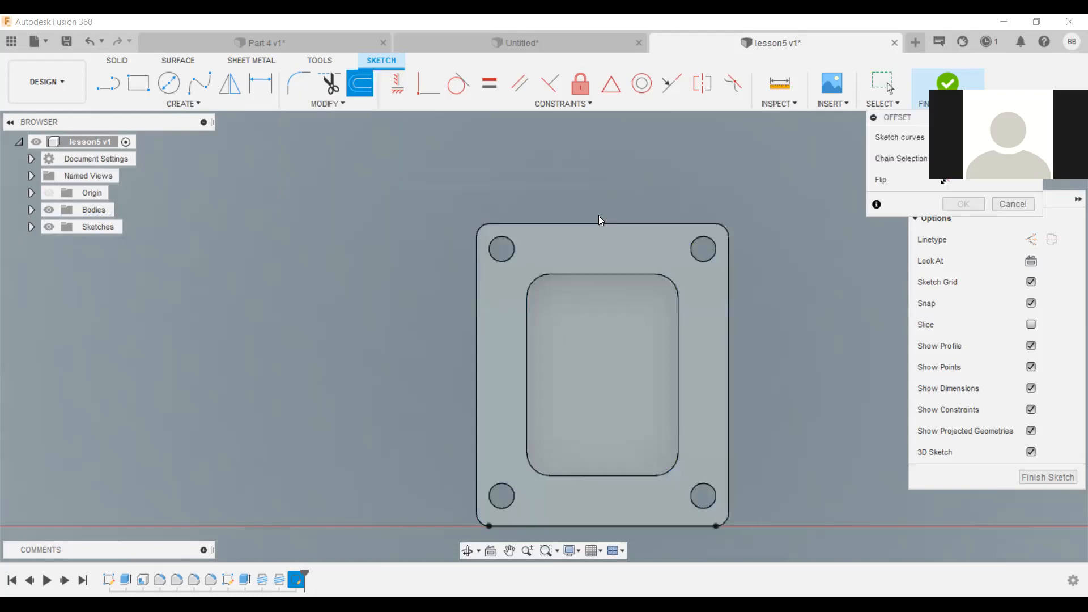
{"action": "scroll", "coordinate": [588, 220], "scroll_direction": "down", "scroll_amount": 3}
{"action": "scroll", "coordinate": [570, 222], "scroll_direction": "up", "scroll_amount": 8}
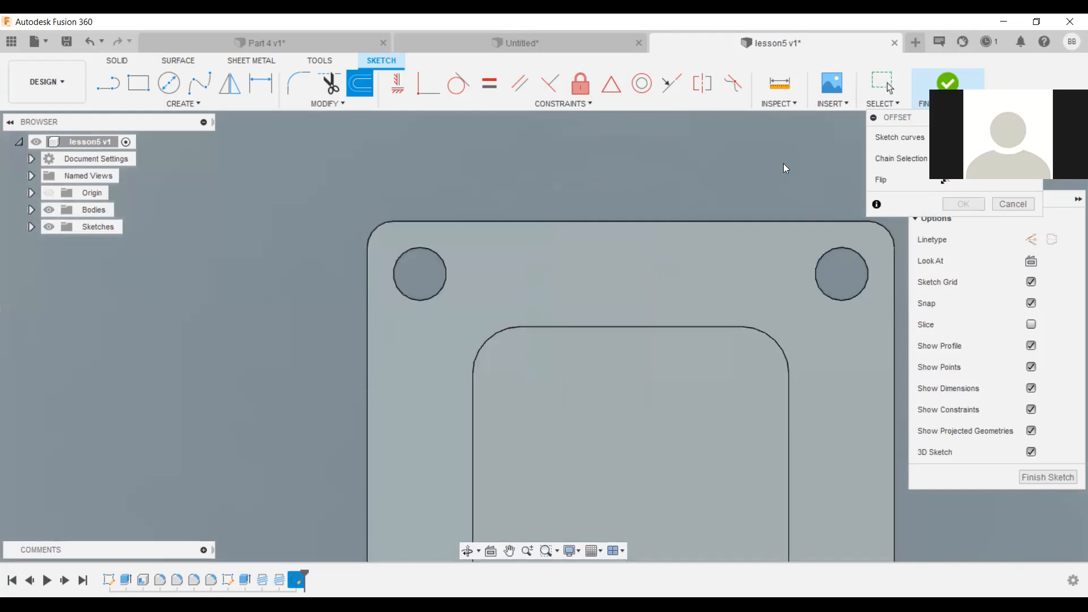
{"action": "middle_click_drag", "start_coordinate": [544, 317], "coordinate": [544, 336], "text": "shift"}
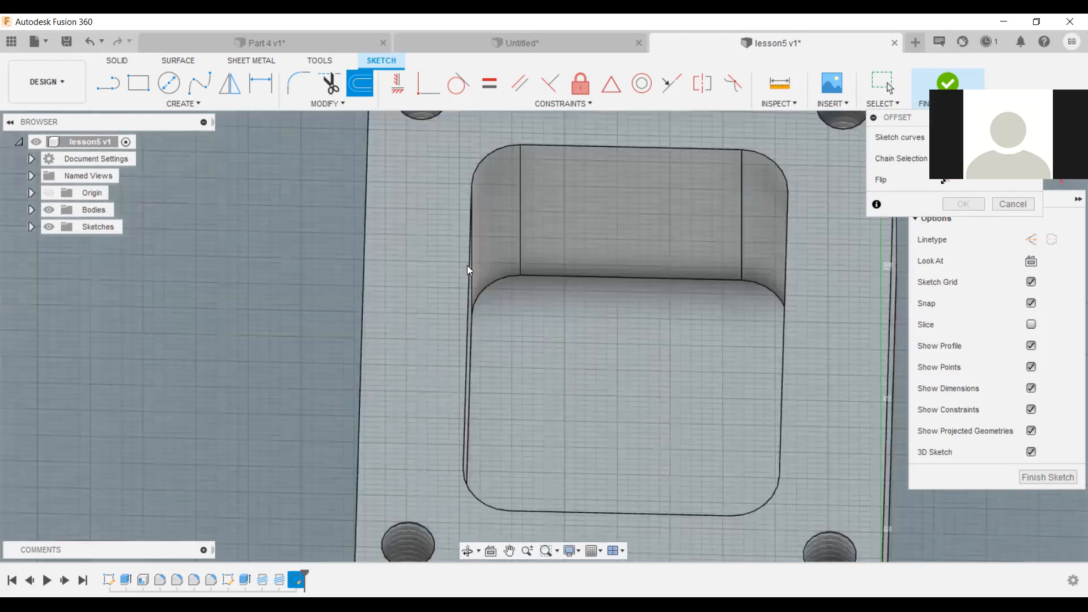
{"action": "key", "text": "Escape"}
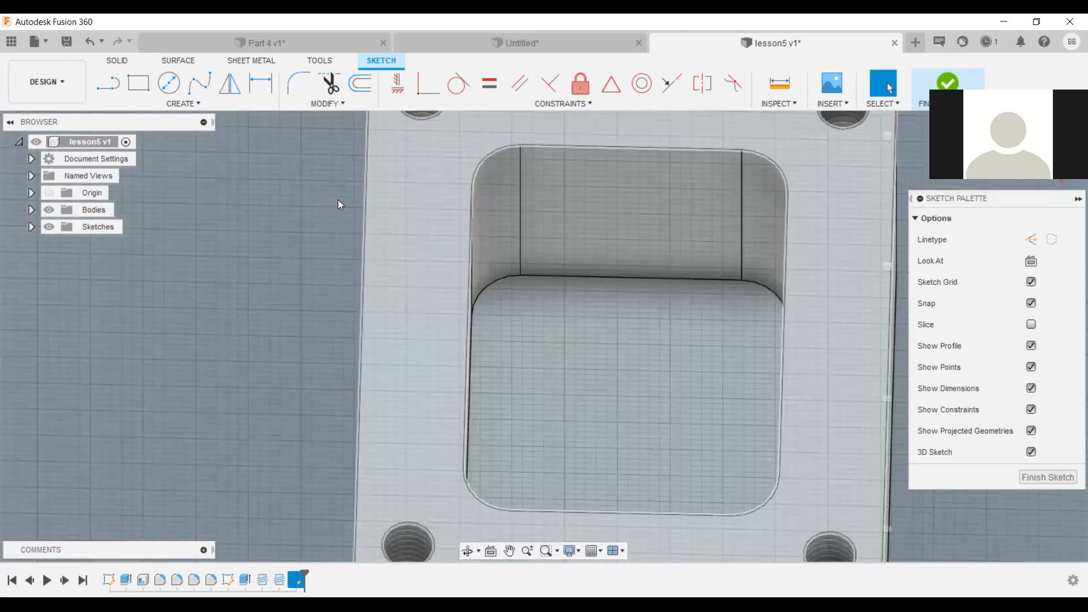
Sketch a line along one long outer edge of the top face, between the two rounded corners.
{"action": "left_click", "coordinate": [138, 84]}
{"action": "left_click", "coordinate": [195, 87]}
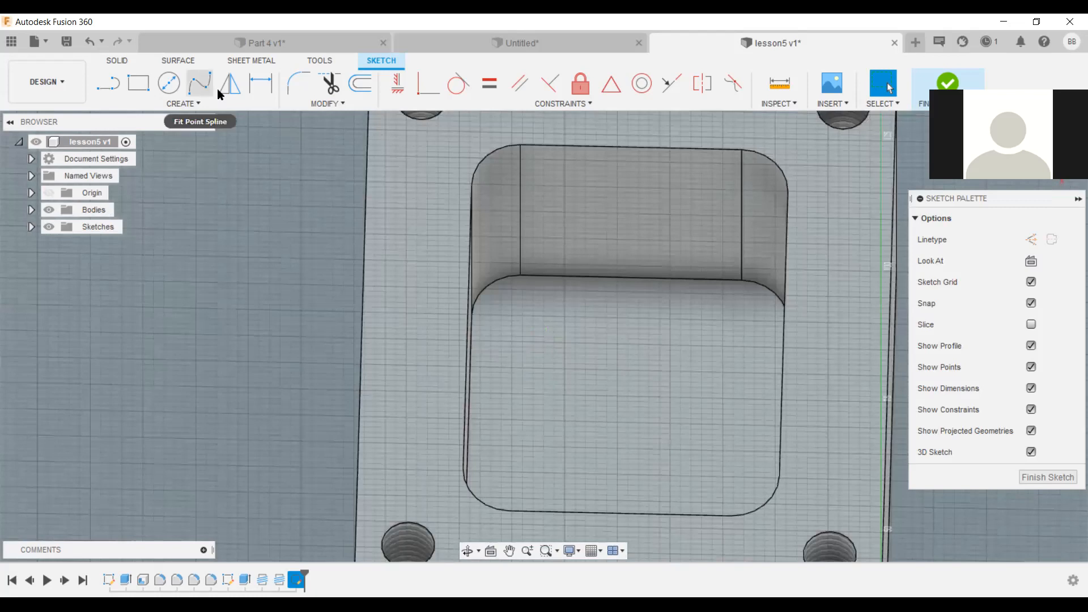
{"action": "left_click", "coordinate": [168, 84]}
{"action": "left_click", "coordinate": [107, 84]}
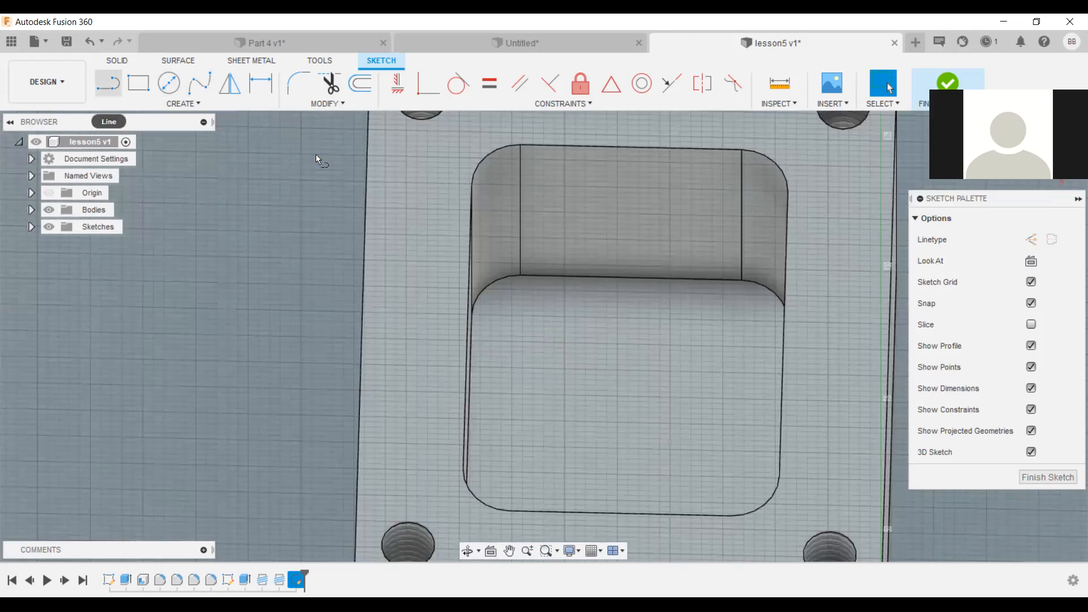
{"action": "scroll", "coordinate": [362, 150], "scroll_direction": "up", "scroll_amount": 2}
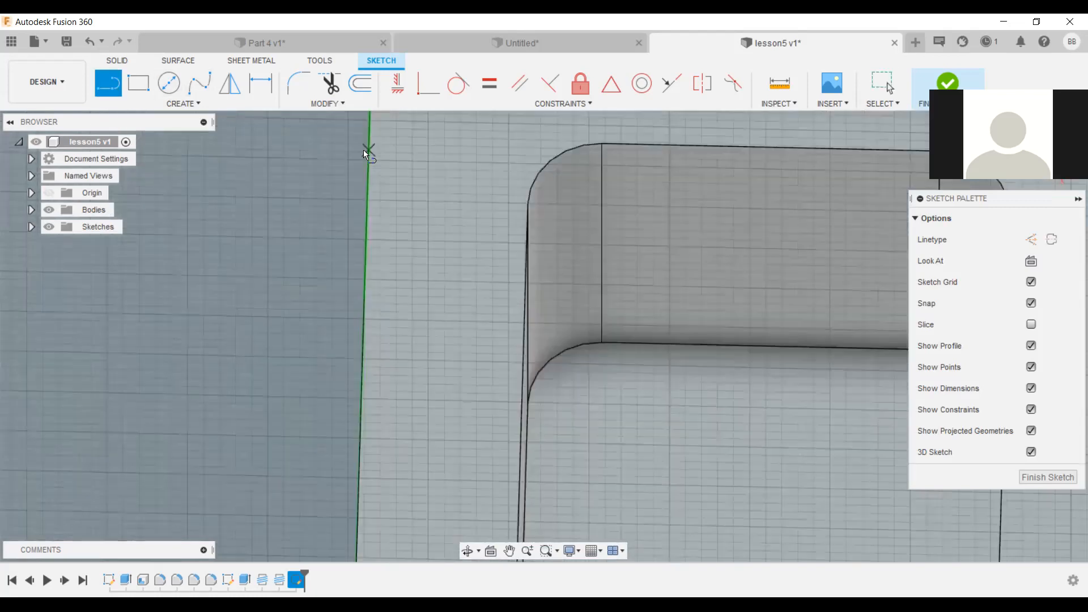
{"action": "scroll", "coordinate": [350, 273], "scroll_direction": "down", "scroll_amount": 5}
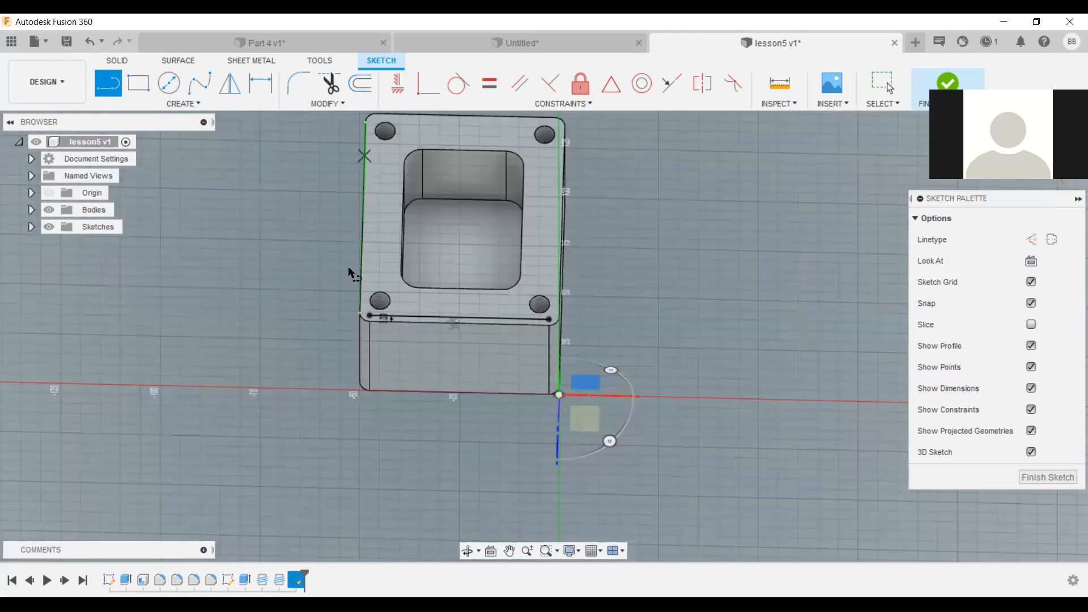
{"action": "left_click", "coordinate": [360, 313]}
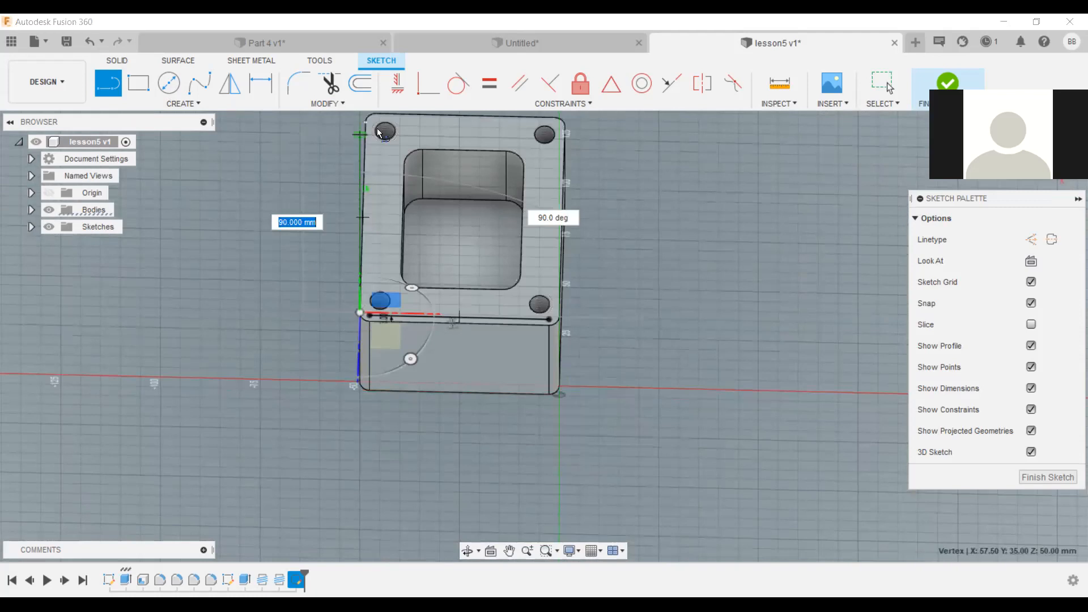
{"action": "left_click", "coordinate": [385, 119]}
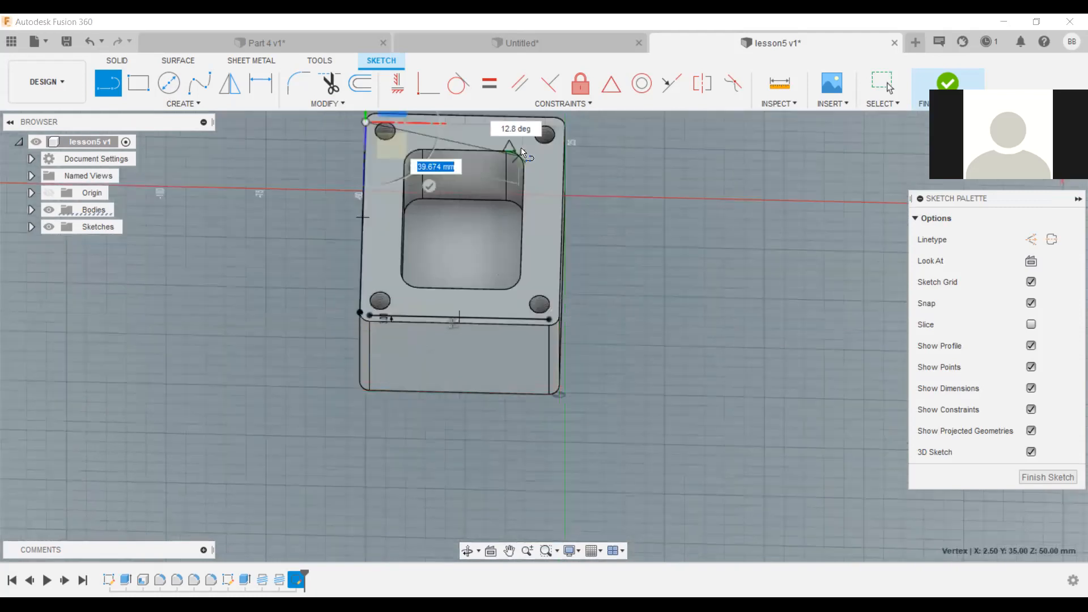
{"action": "left_click", "coordinate": [526, 139]}
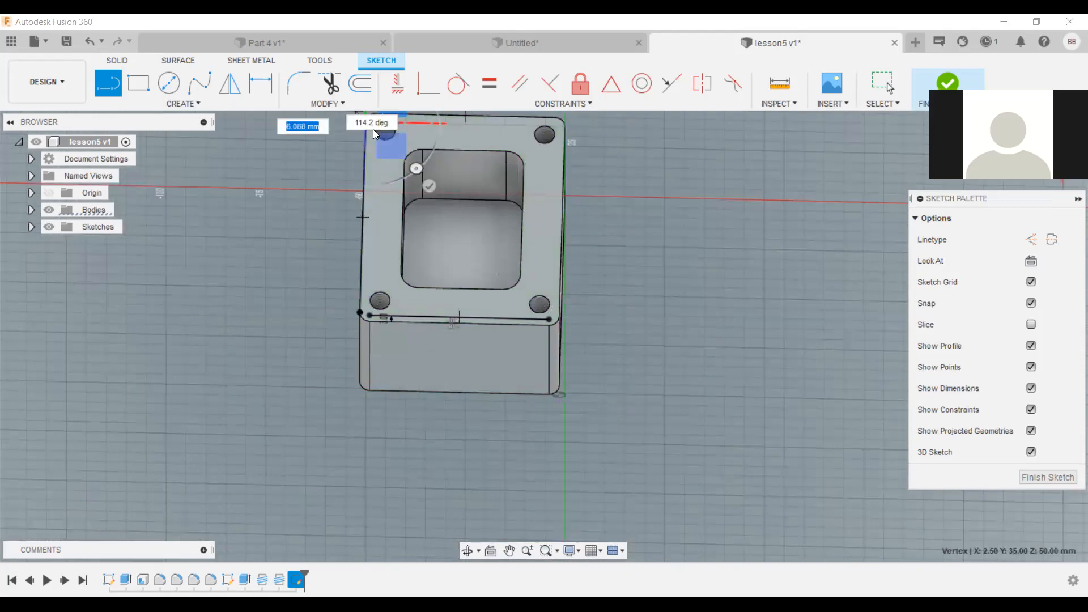
{"action": "key", "text": "Escape"}
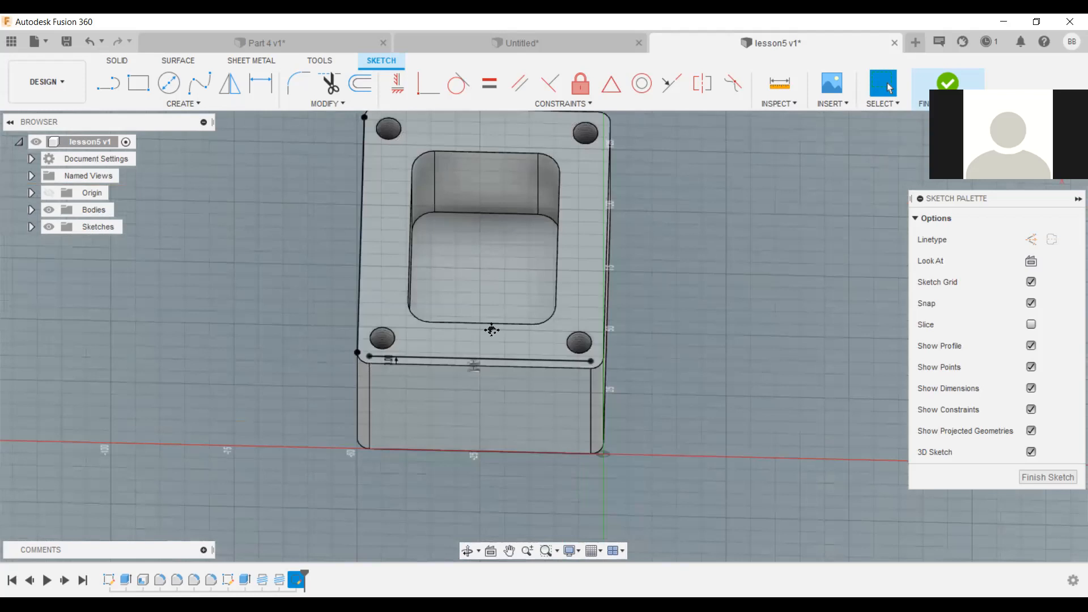
Try to sketch a rectangle over the box's top face, starting from the end of its rounded corner.
{"action": "middle_click_drag", "start_coordinate": [873, 272], "coordinate": [900, 396]}
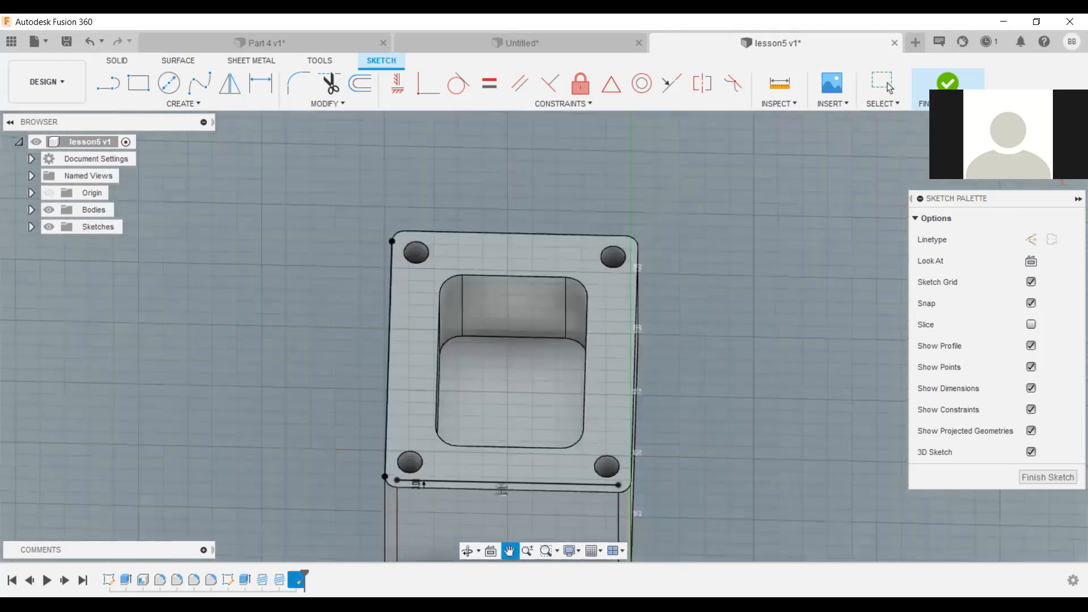
{"action": "middle_click_drag", "start_coordinate": [559, 314], "coordinate": [558, 319], "text": "shift"}
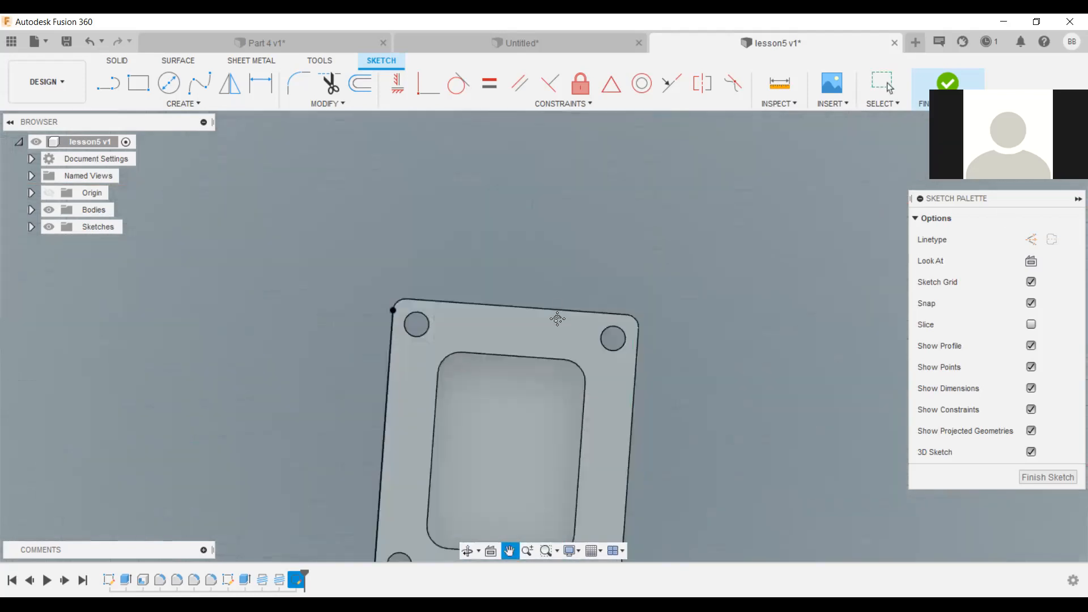
{"action": "left_click", "coordinate": [147, 89]}
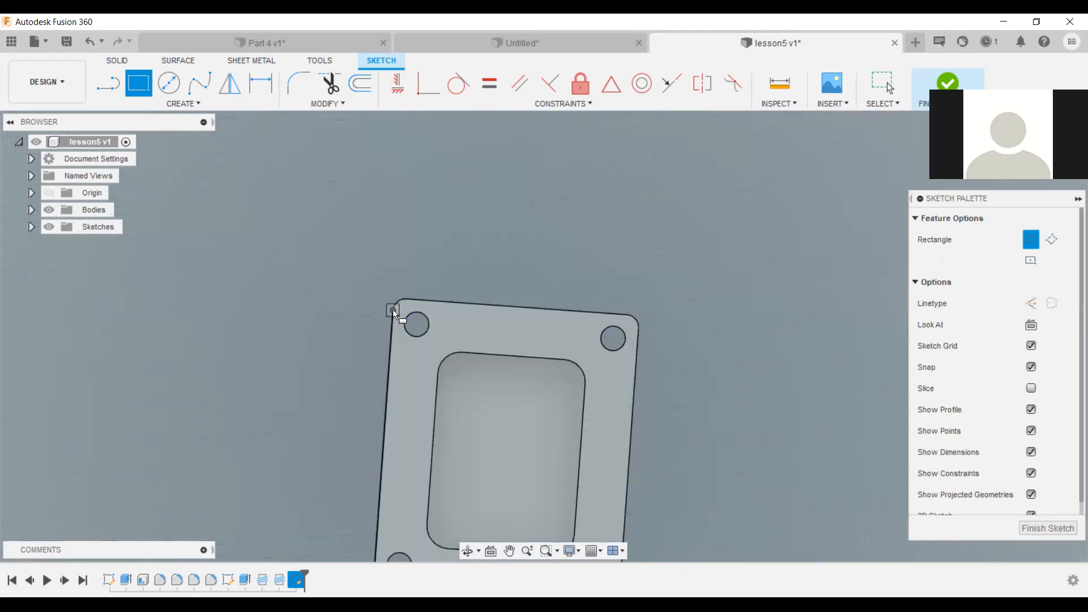
{"action": "left_click", "coordinate": [406, 301]}
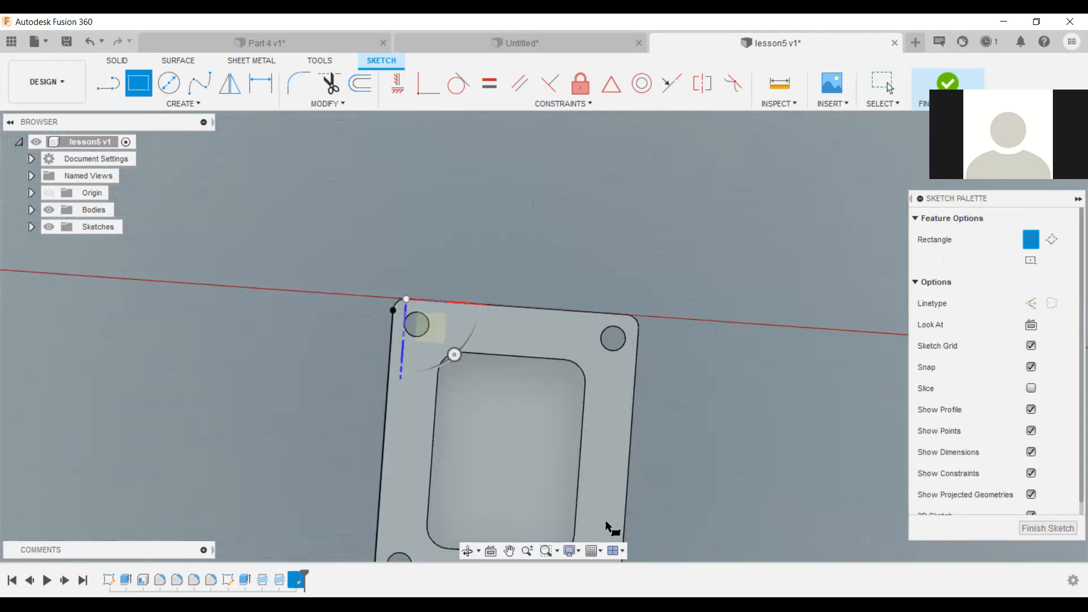
{"action": "scroll", "coordinate": [564, 522], "scroll_direction": "up", "scroll_amount": 2}
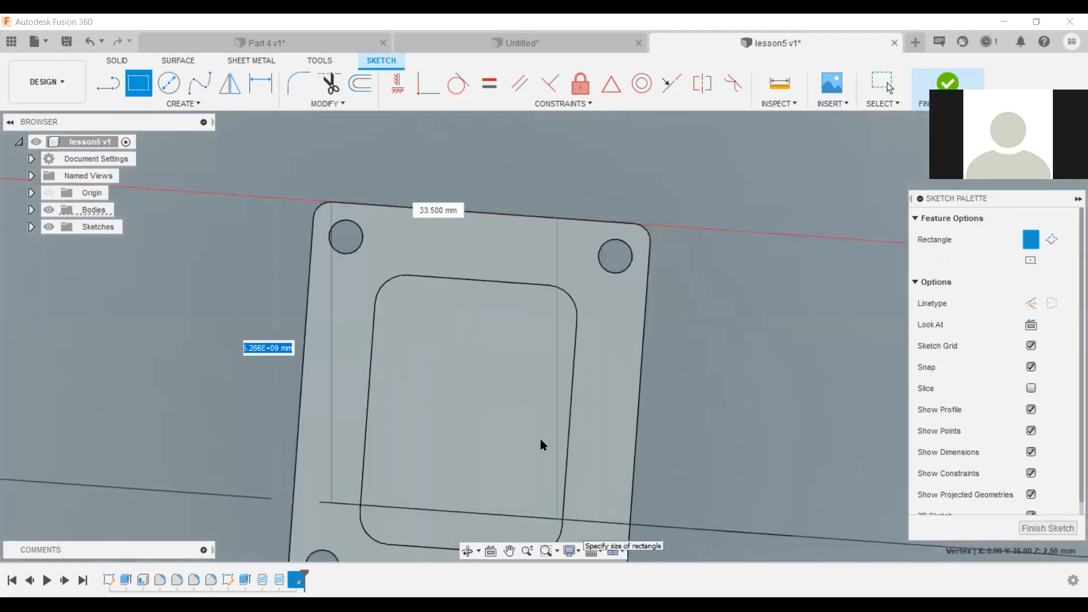
{"action": "key", "text": "Escape"}
{"action": "key", "text": "Escape"}
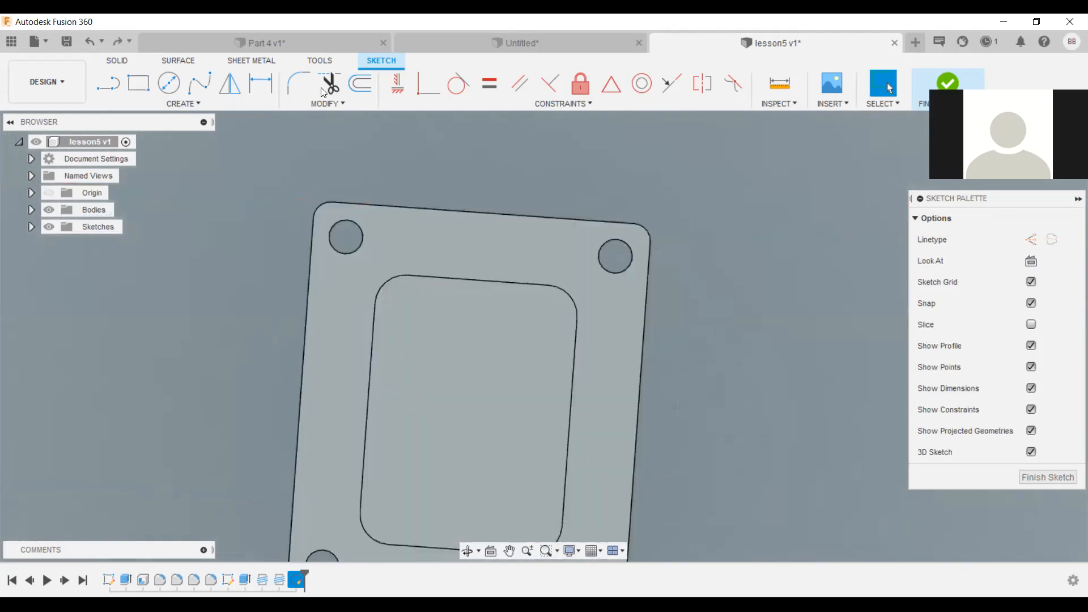
Finish the current sketch and start a new sketch on the box's front side face.
{"action": "left_click", "coordinate": [330, 83]}
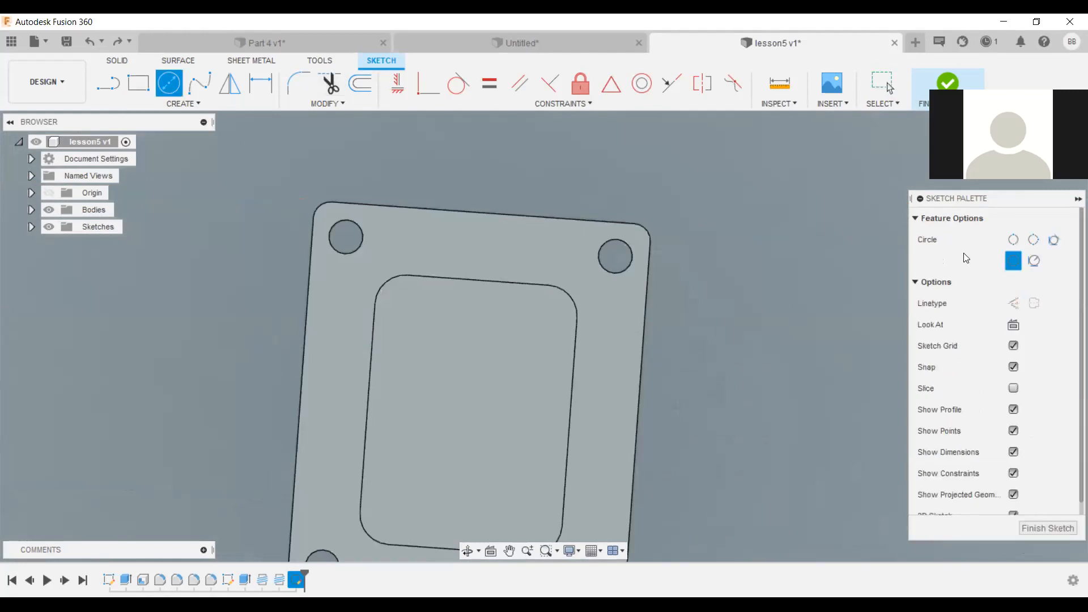
{"action": "left_click", "coordinate": [943, 87]}
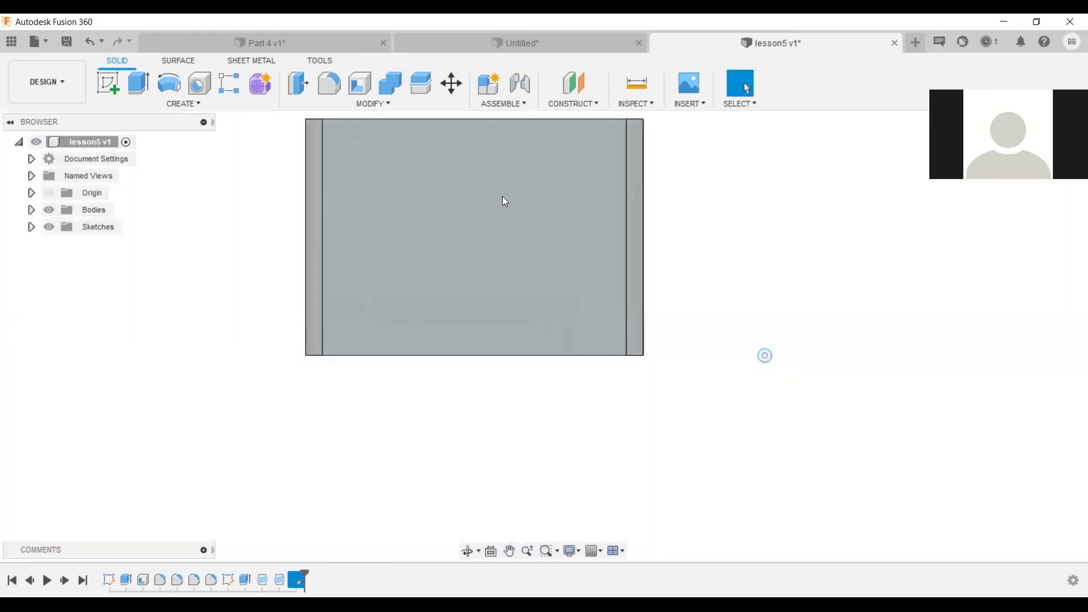
{"action": "left_click", "coordinate": [369, 261]}
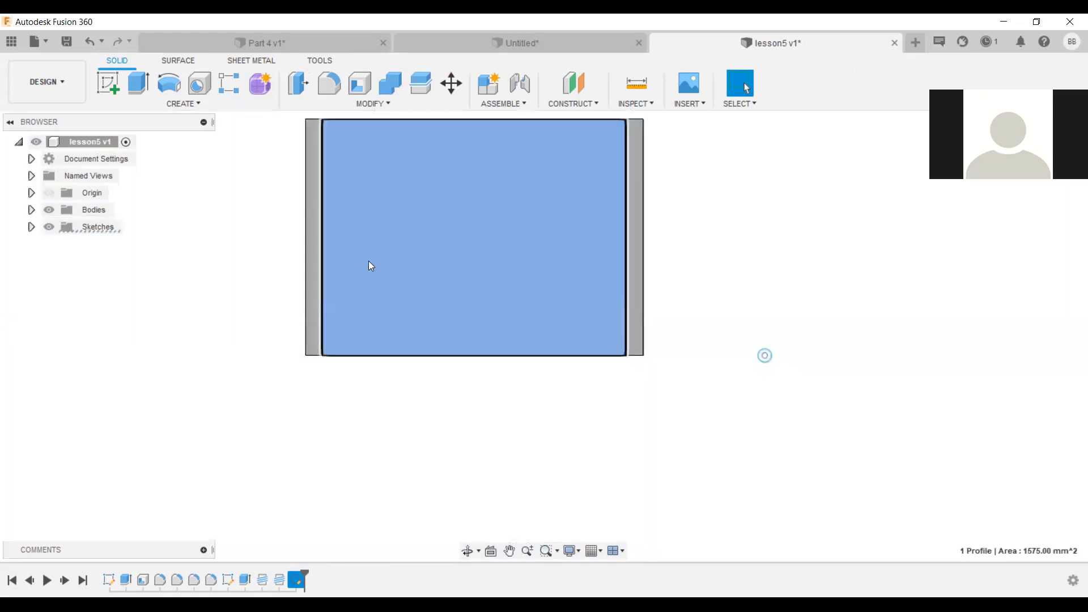
{"action": "left_click", "coordinate": [109, 89]}
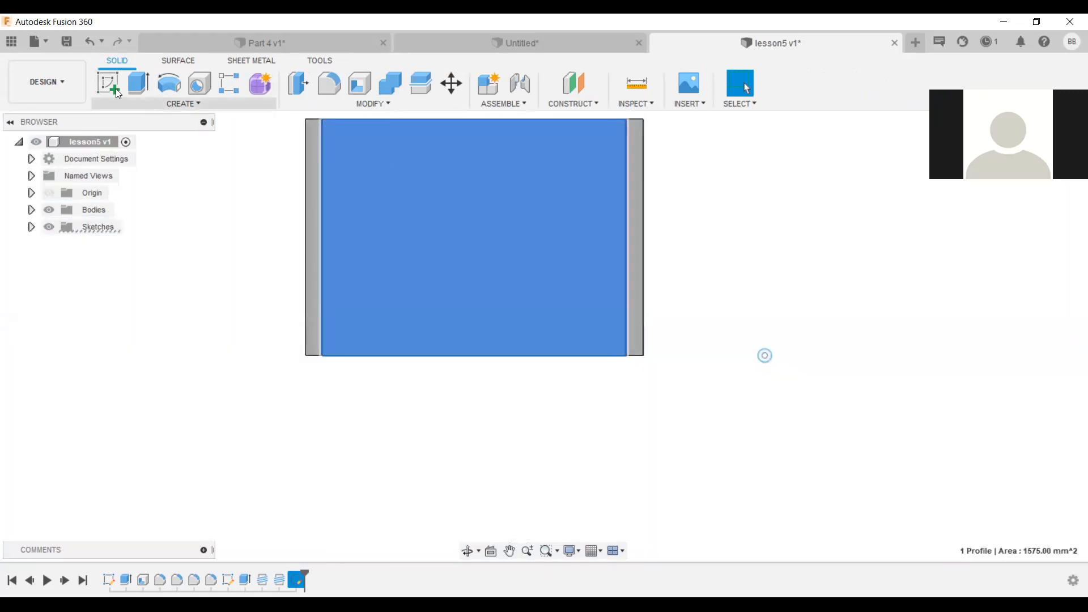
{"action": "left_click", "coordinate": [476, 236]}
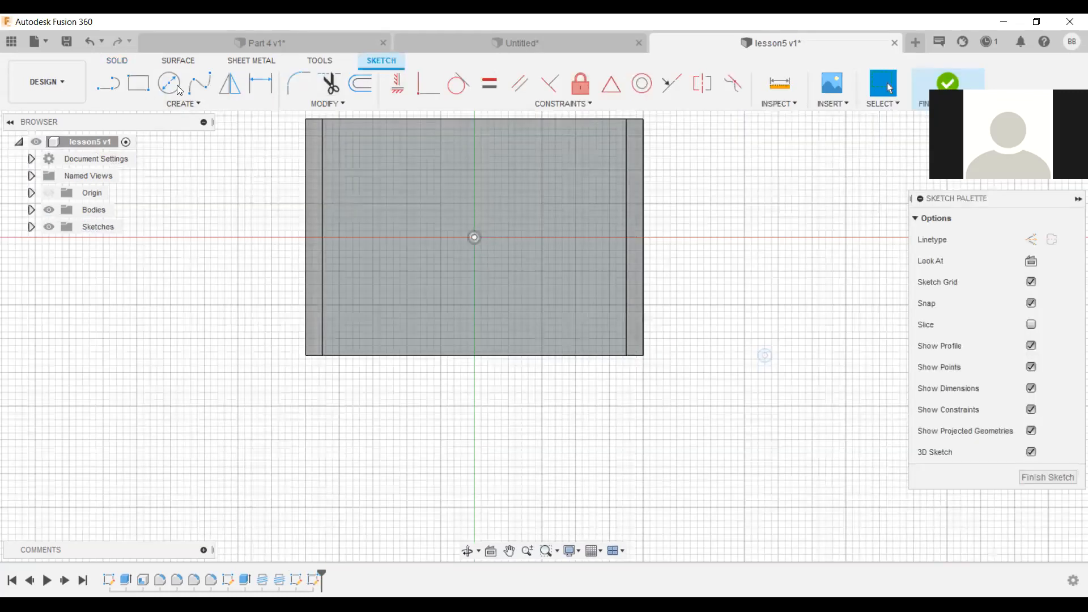
Sketch a circle about 12.8 mm in diameter at the centre of the side face and offset it 2 mm outward.
{"action": "key", "text": "c"}
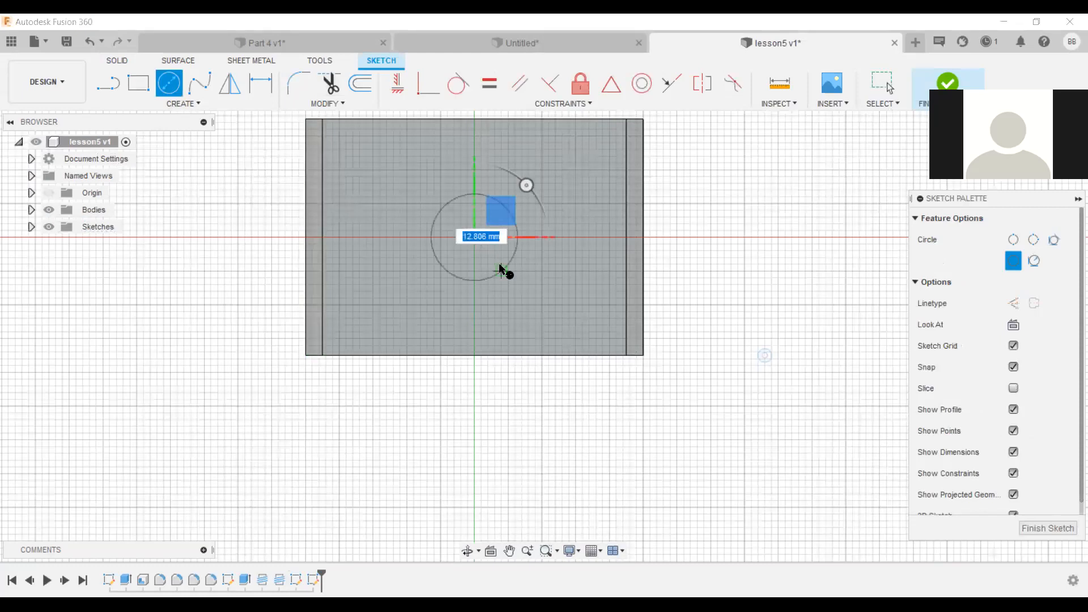
{"action": "key", "text": "Return"}
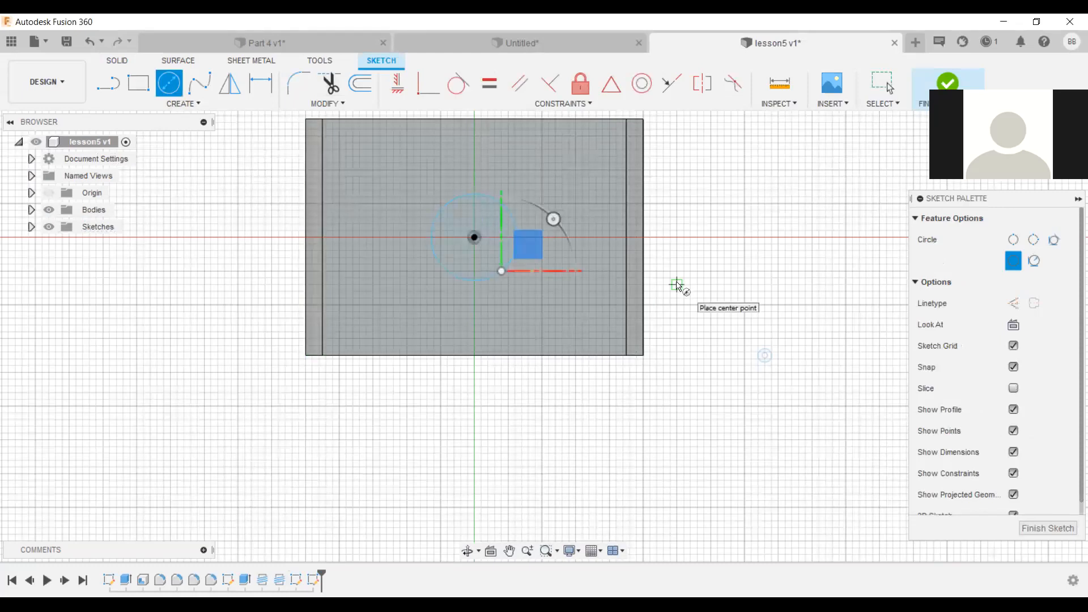
{"action": "left_click", "coordinate": [365, 87]}
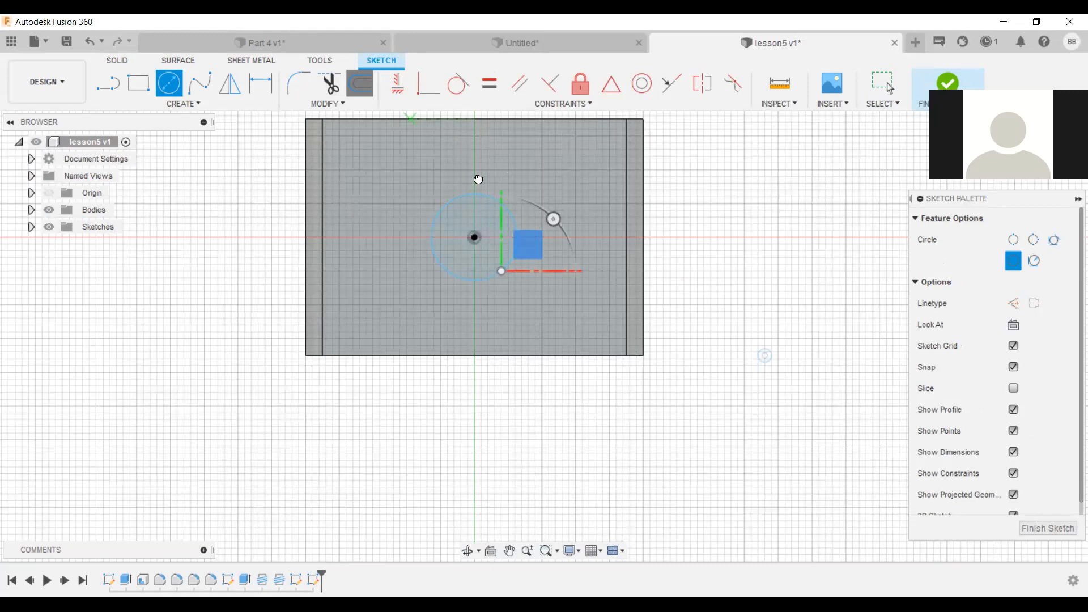
{"action": "key", "text": "o"}
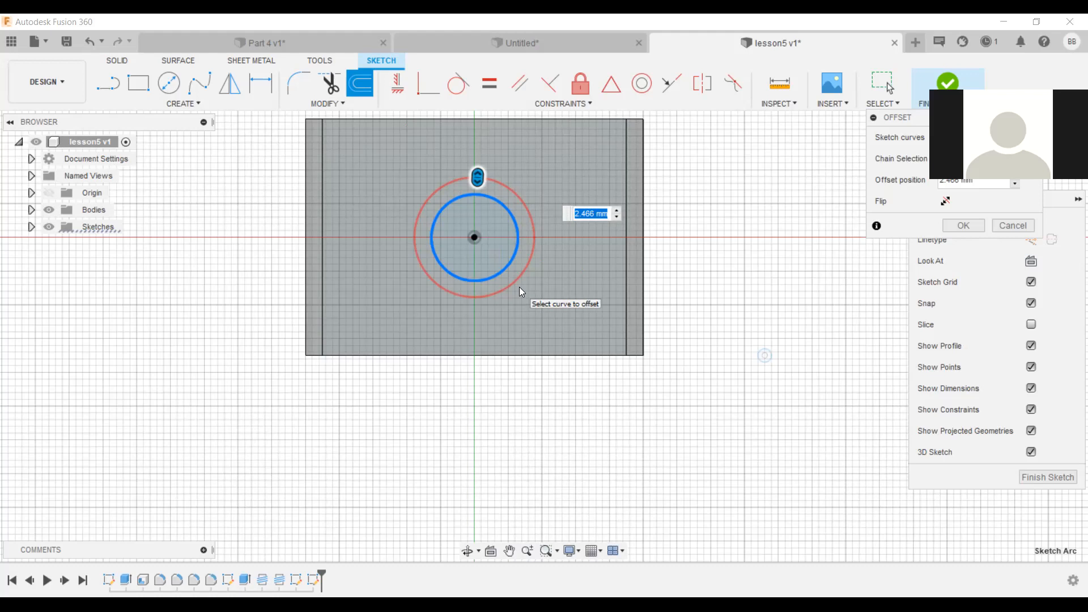
{"action": "type", "text": "2"}
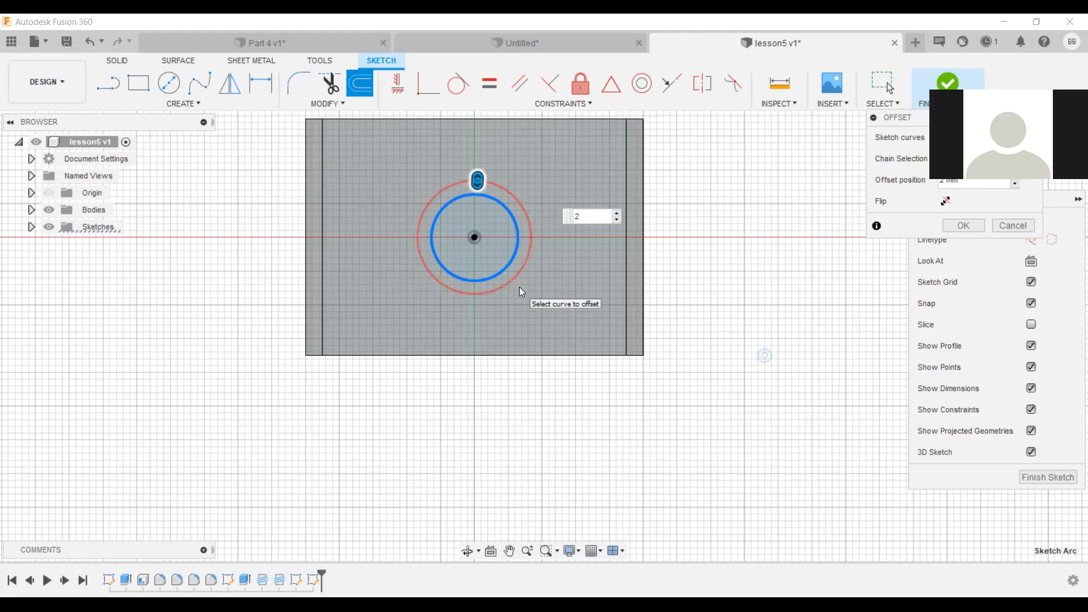
{"action": "key", "text": "Return"}
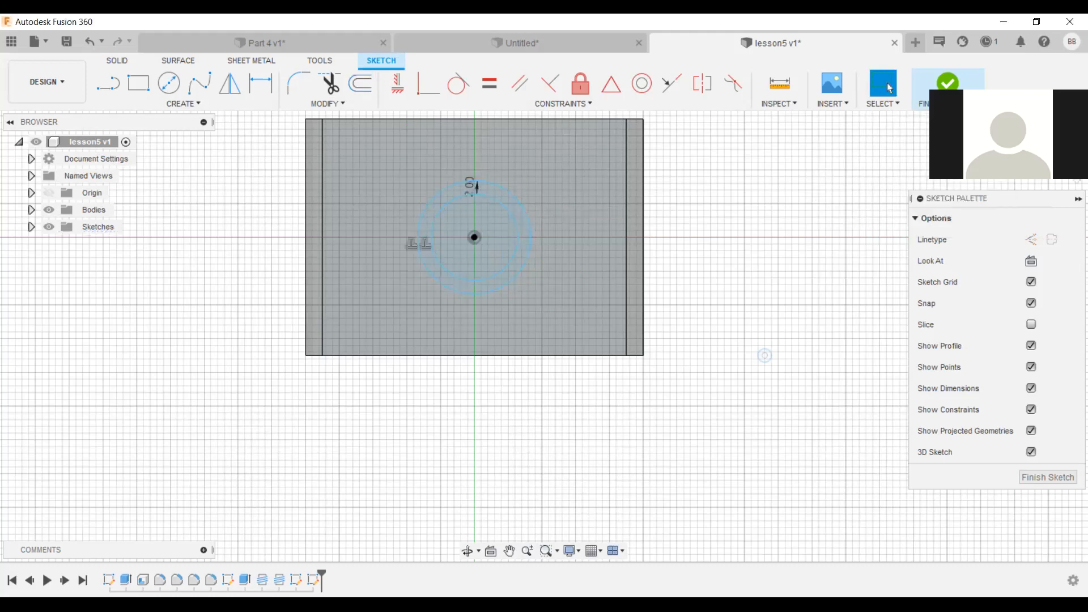
Extrude the ring between the two circles outward from the box's side face.
{"action": "left_click_drag", "start_coordinate": [1048, 149], "coordinate": [1006, 180]}
{"action": "left_click_drag", "start_coordinate": [1049, 149], "coordinate": [1035, 162]}
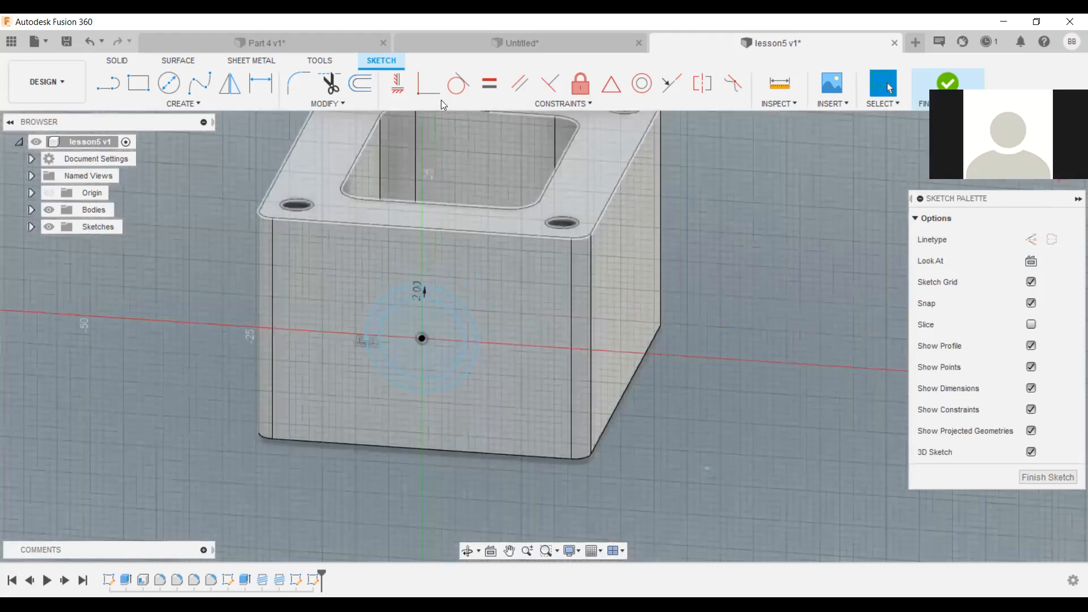
{"action": "key", "text": "c"}
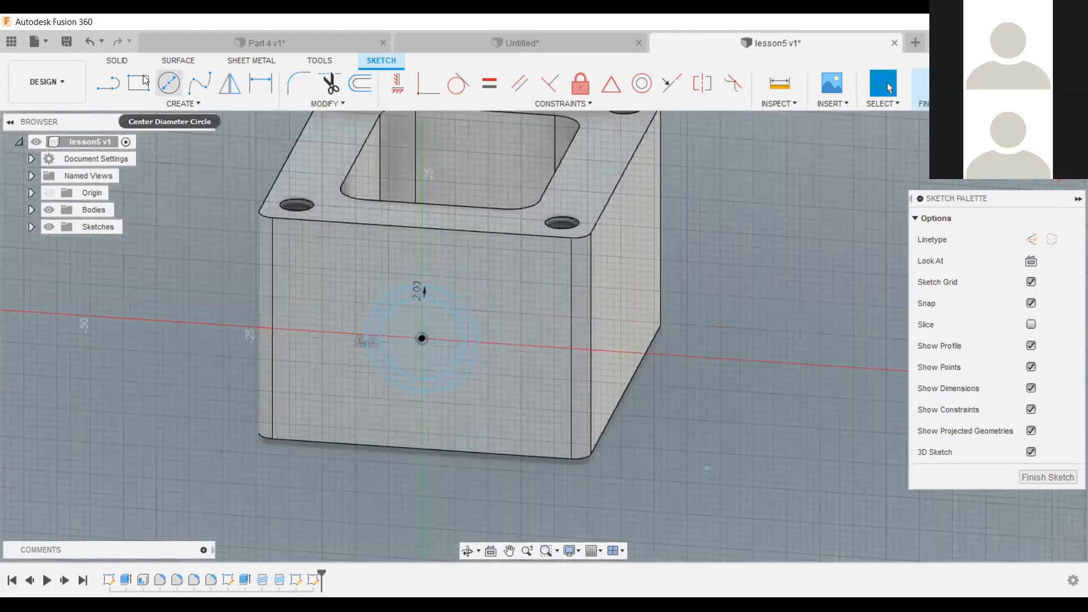
{"action": "key", "text": "Escape"}
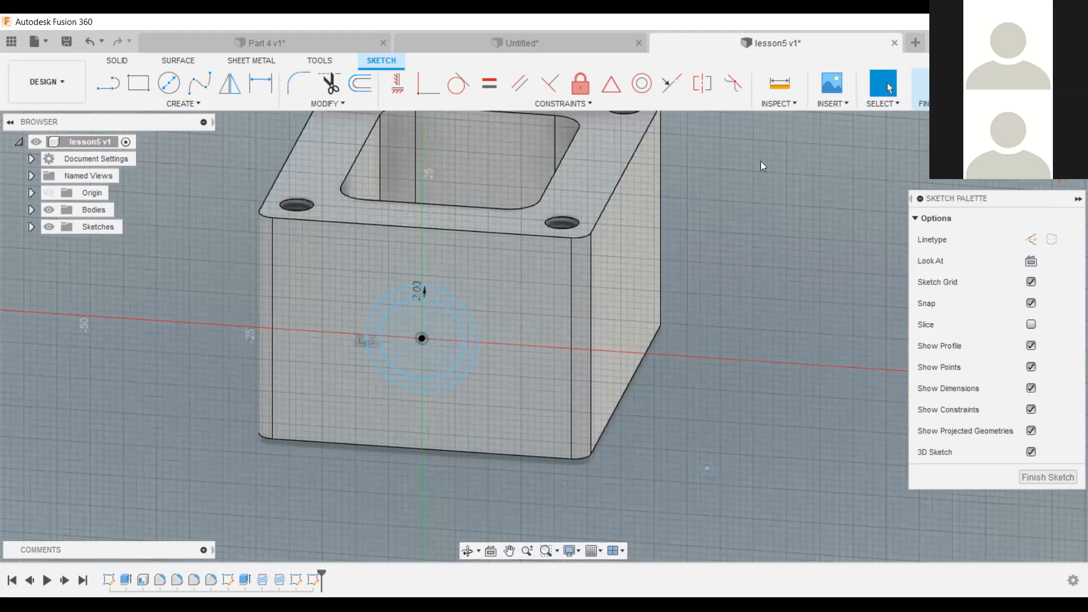
{"action": "key", "text": "r"}
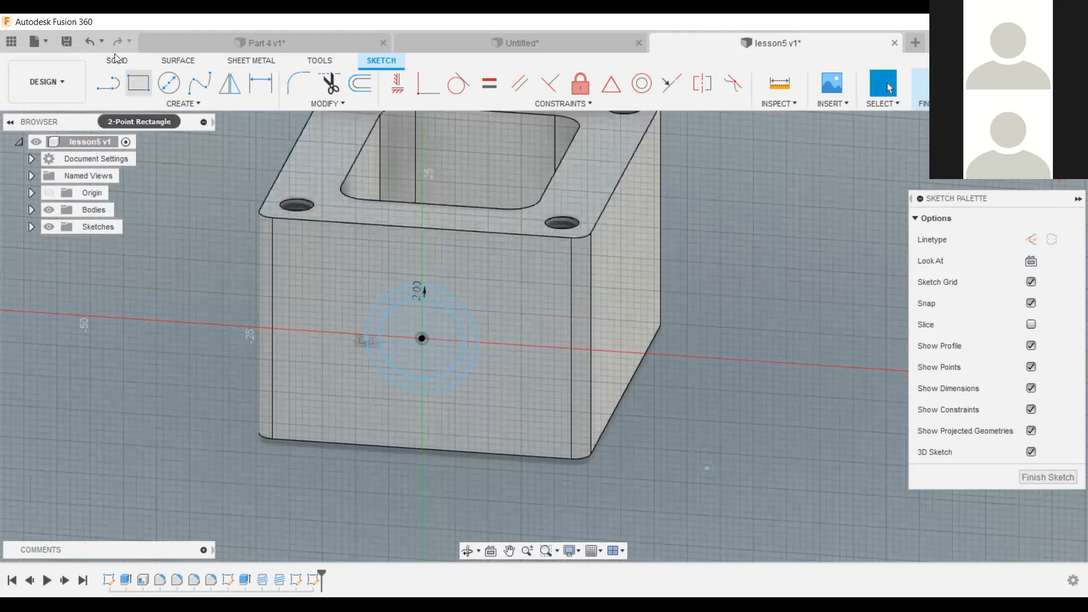
{"action": "left_click", "coordinate": [119, 59]}
{"action": "left_click", "coordinate": [137, 85]}
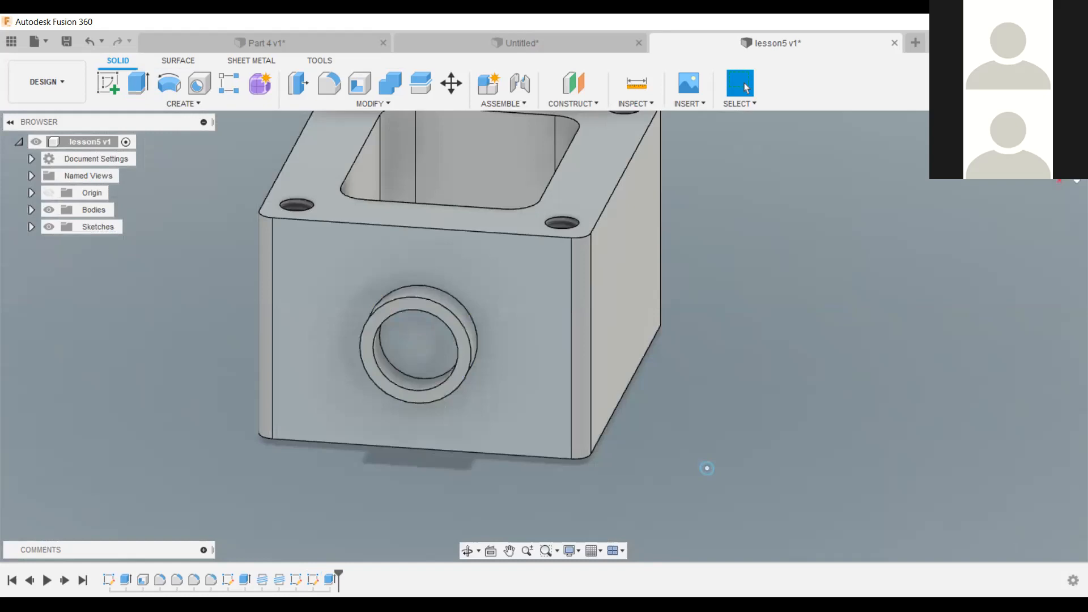
Offset the box's top face by 2 mm with Offset Face.
{"action": "left_click_drag", "start_coordinate": [1052, 158], "coordinate": [1050, 158]}
{"action": "middle_click_drag", "start_coordinate": [707, 468], "coordinate": [967, 209], "text": "shift"}
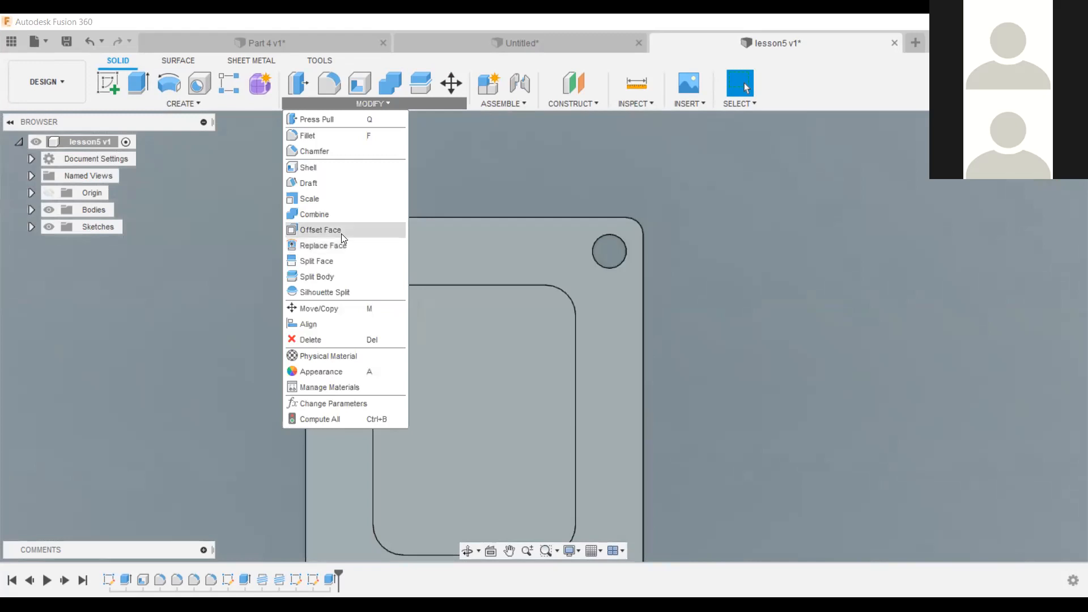
{"action": "left_click", "coordinate": [503, 253]}
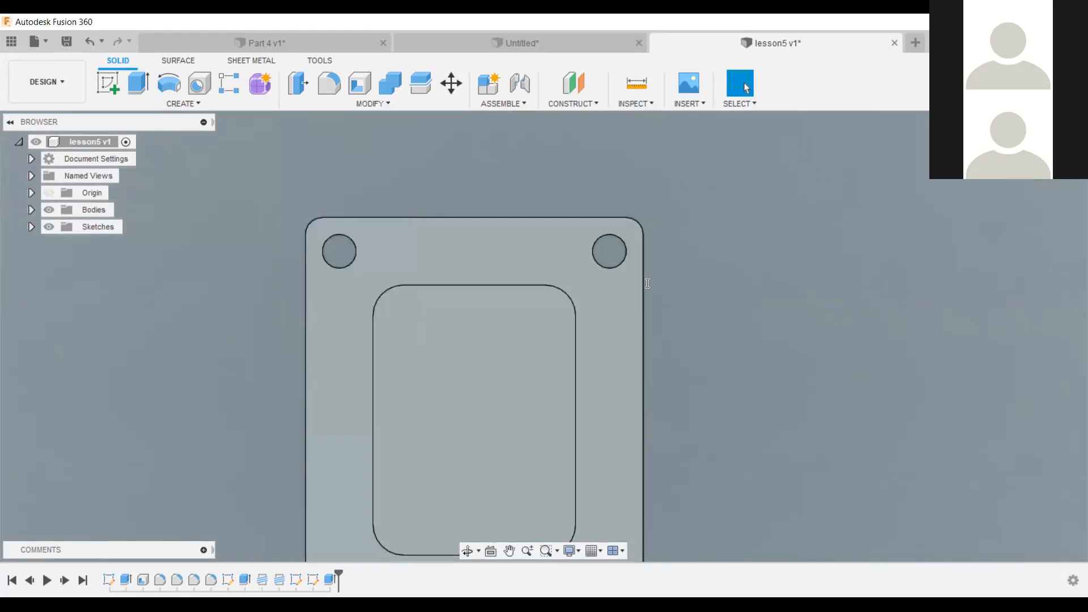
{"action": "left_click", "coordinate": [601, 297]}
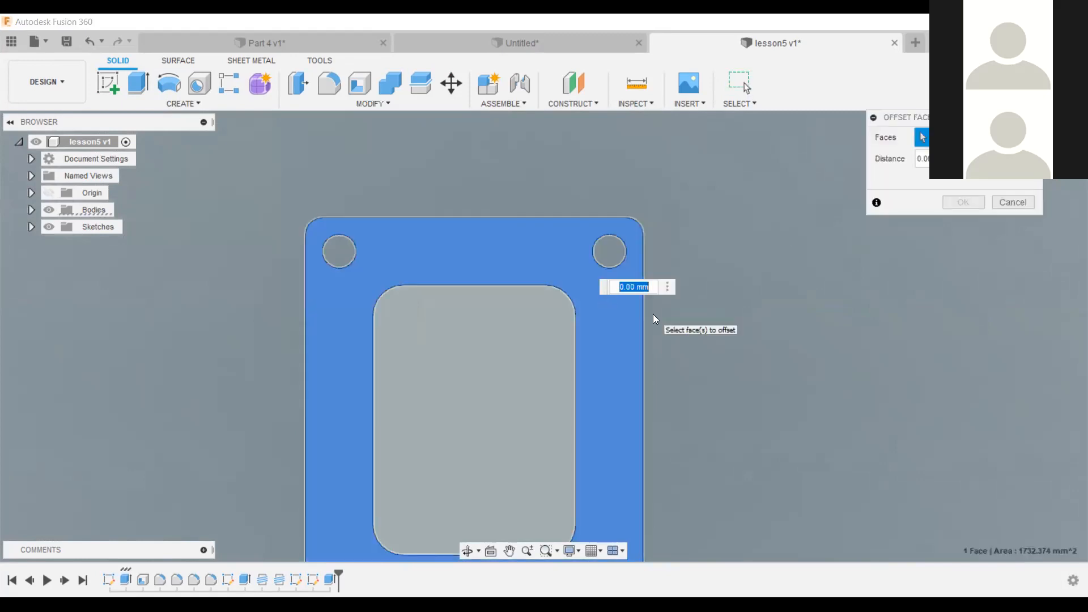
{"action": "type", "text": "2"}
{"action": "key", "text": "Return"}
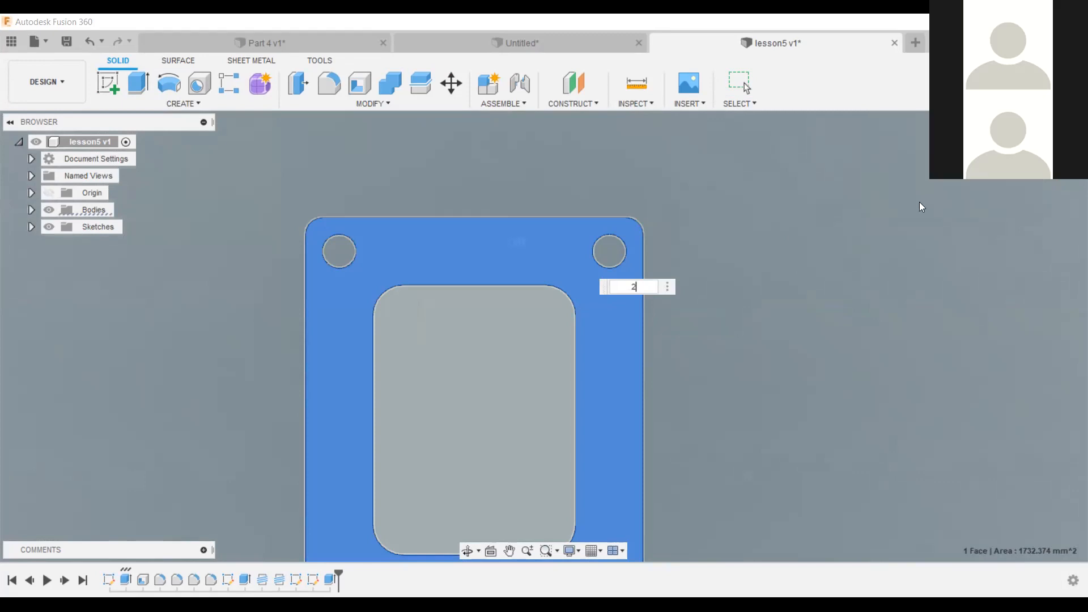
{"action": "left_click", "coordinate": [747, 88]}
{"action": "left_click", "coordinate": [1050, 163]}
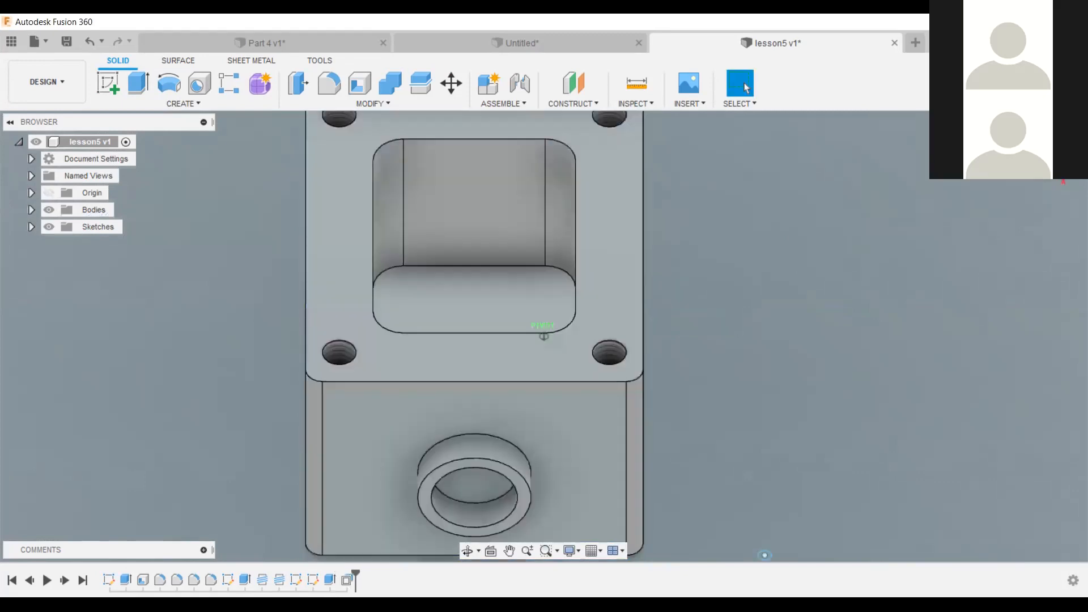
{"action": "middle_click_drag", "start_coordinate": [765, 555], "coordinate": [765, 604], "text": "shift"}
{"action": "middle_click_drag", "start_coordinate": [776, 280], "coordinate": [611, 322], "text": "shift"}
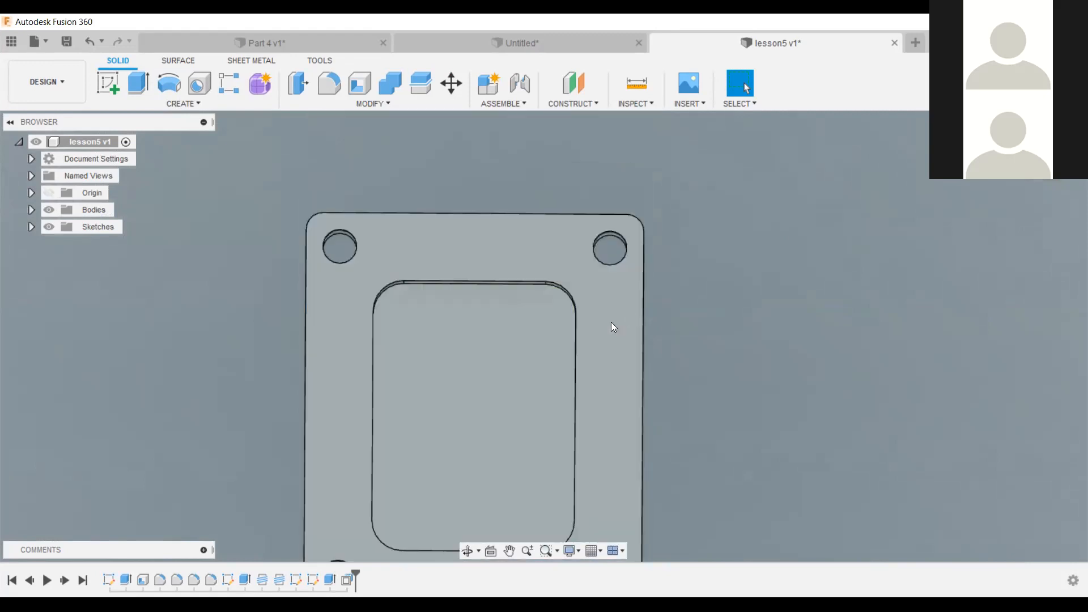
Start a new sketch on the box's top face.
{"action": "left_click", "coordinate": [611, 323]}
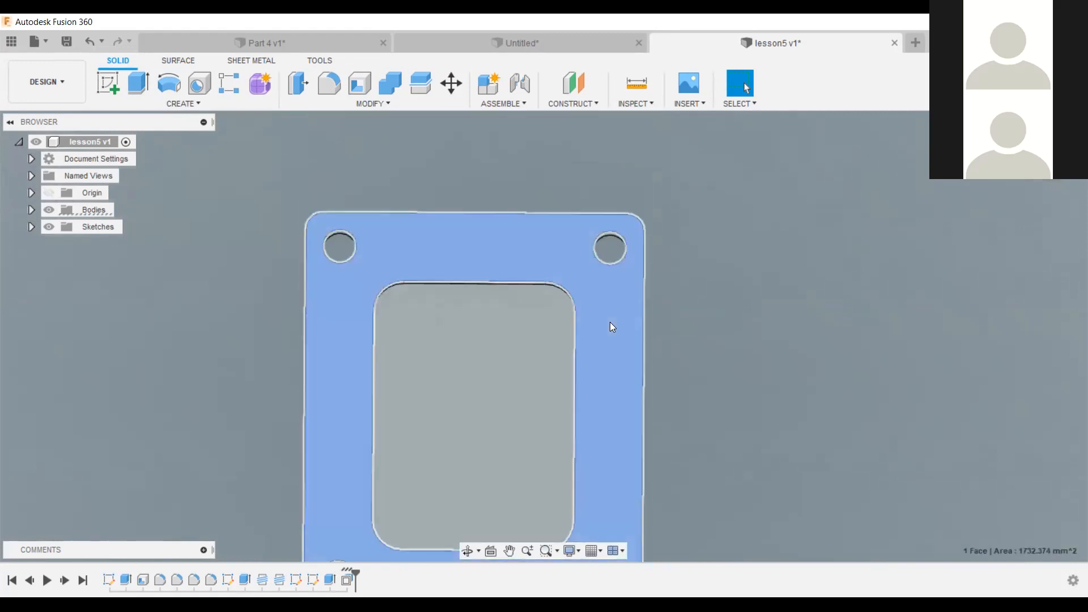
{"action": "key", "text": "s"}
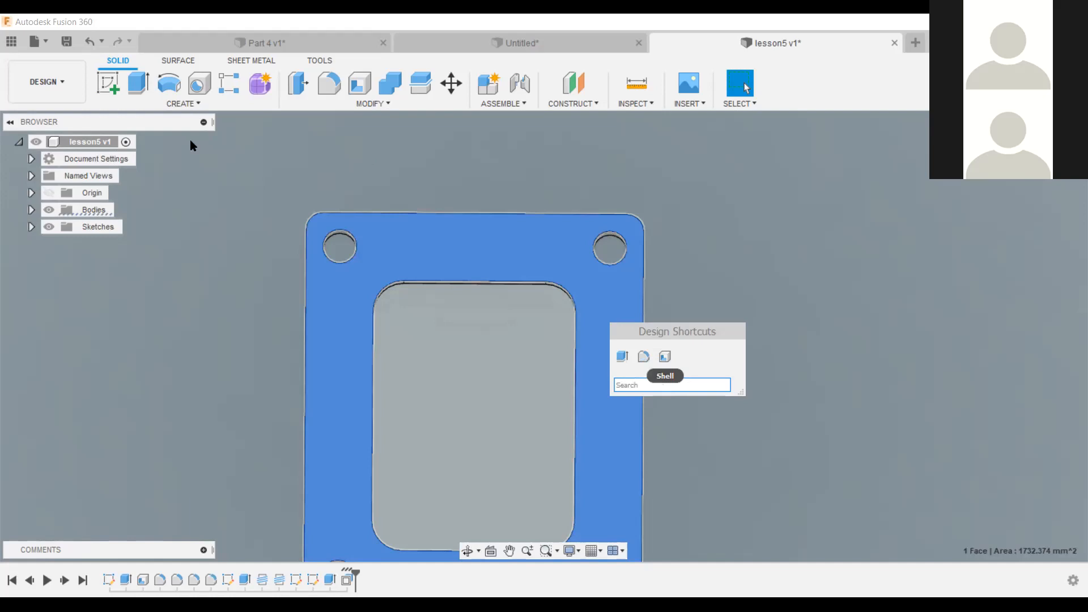
{"action": "left_click", "coordinate": [184, 104]}
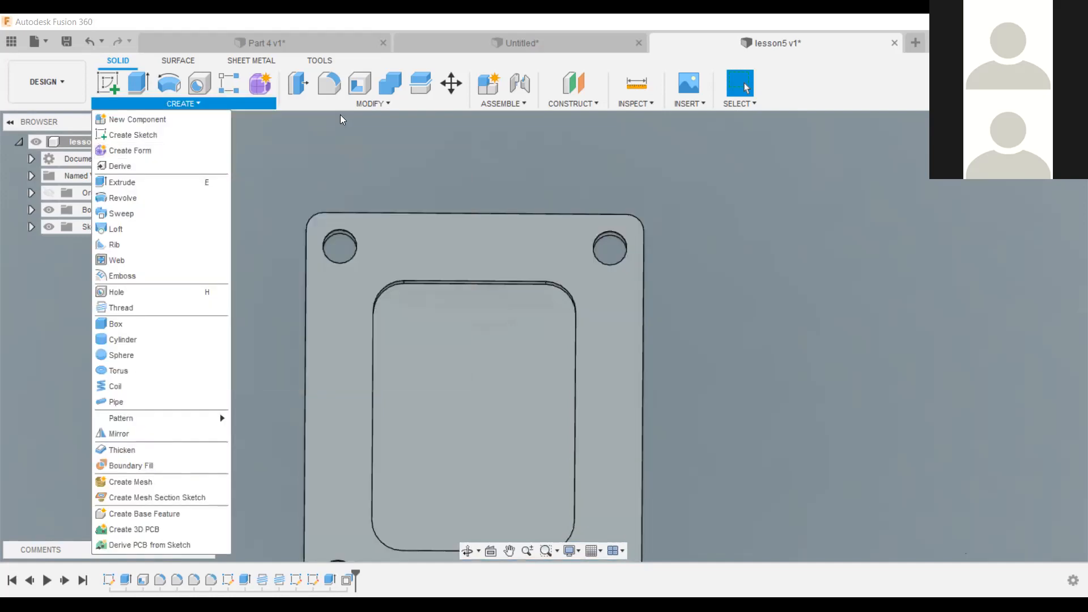
{"action": "left_click", "coordinate": [400, 107]}
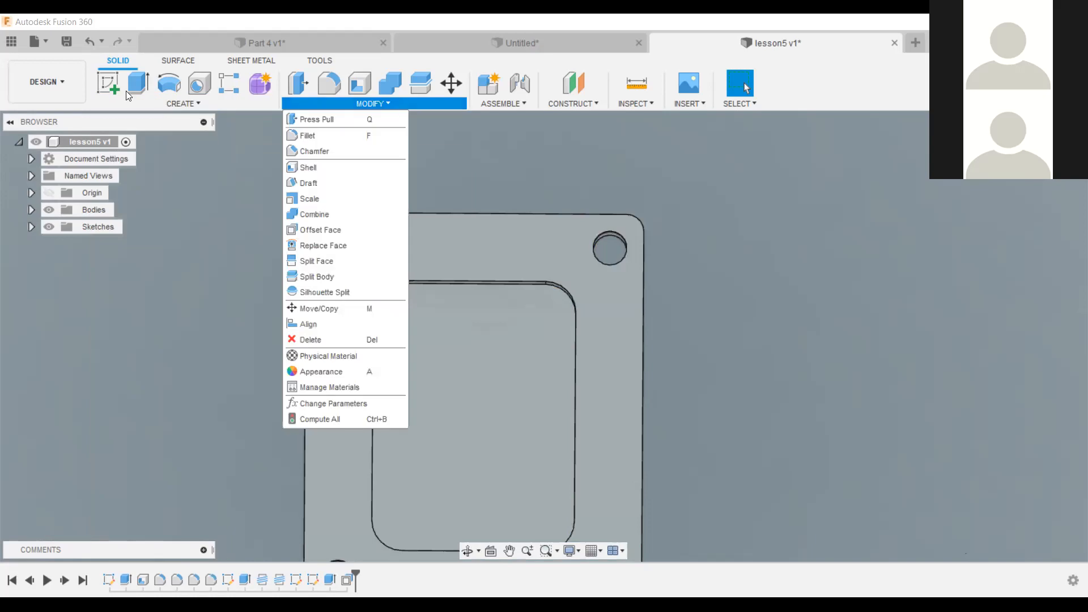
{"action": "left_click", "coordinate": [545, 260]}
{"action": "left_click", "coordinate": [543, 259]}
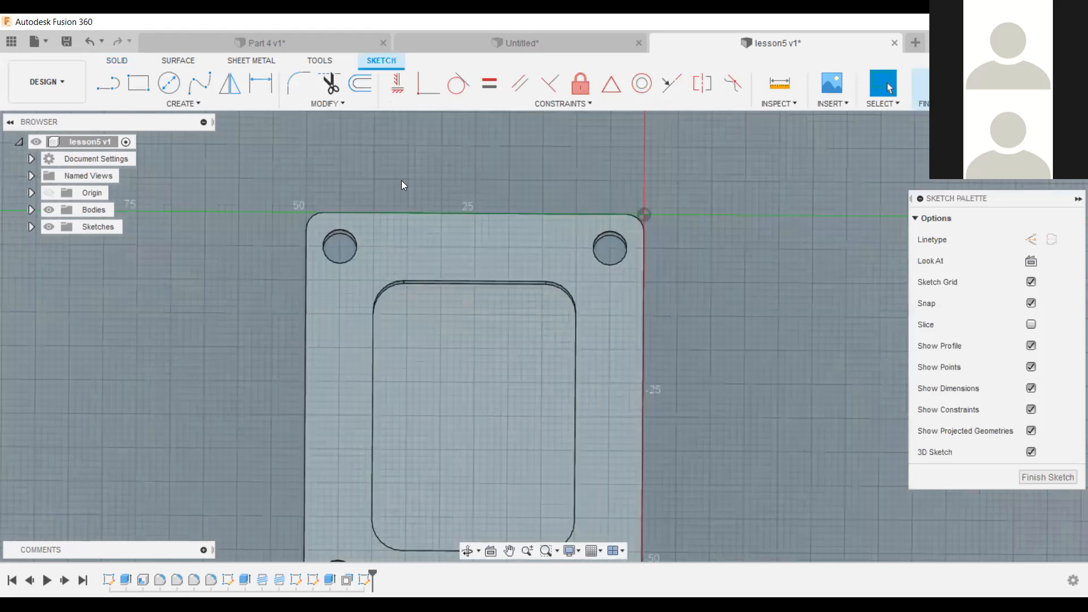
Offset the top face's outer outline about 1.1 mm outward with chain selection on, and finish the sketch.
{"action": "key", "text": "s"}
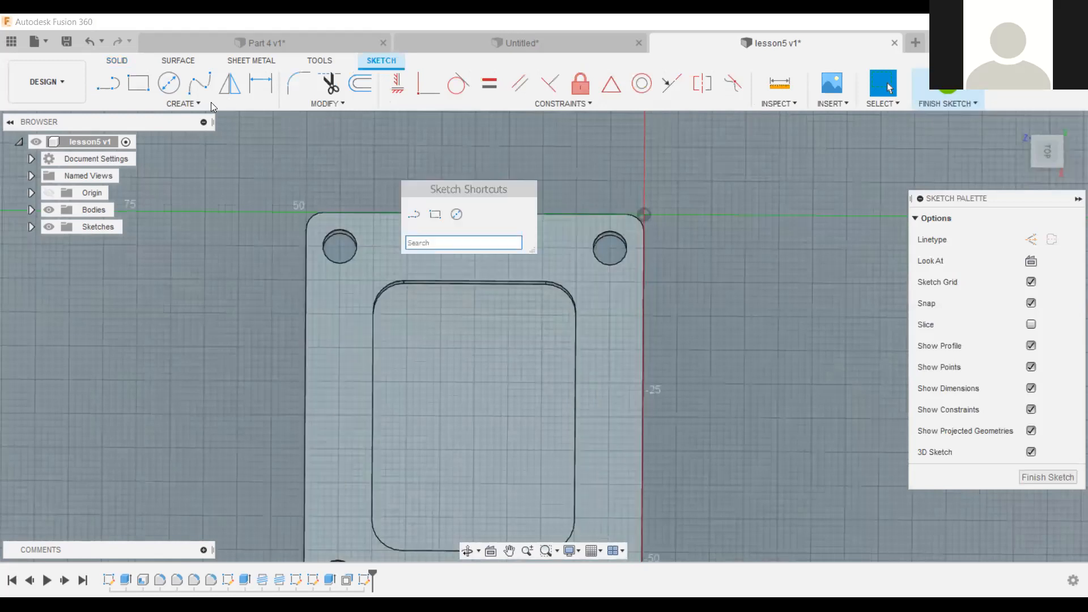
{"action": "left_click", "coordinate": [212, 105]}
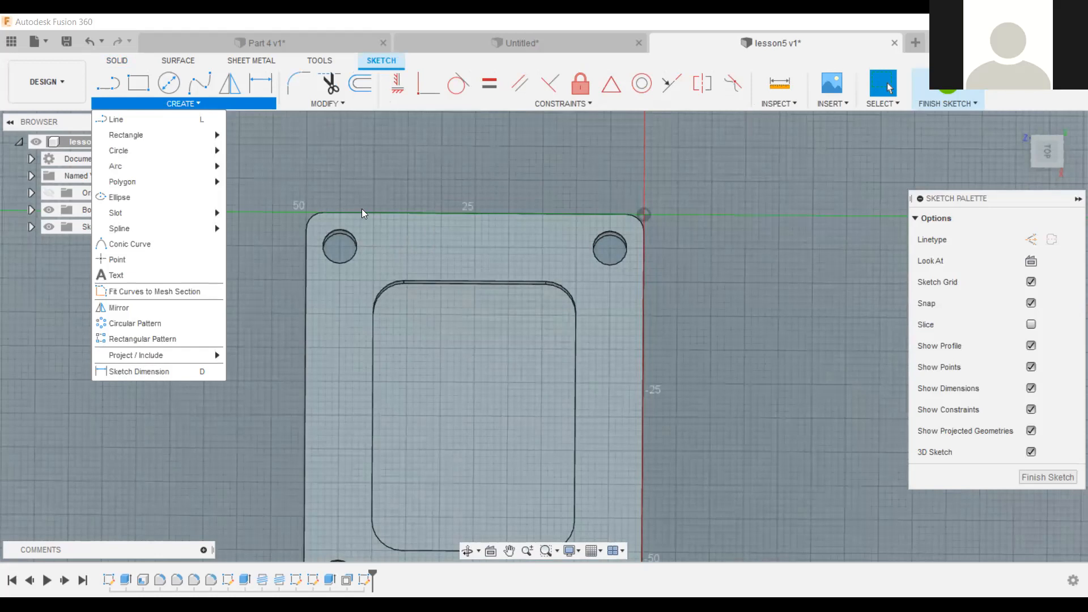
{"action": "key", "text": "o"}
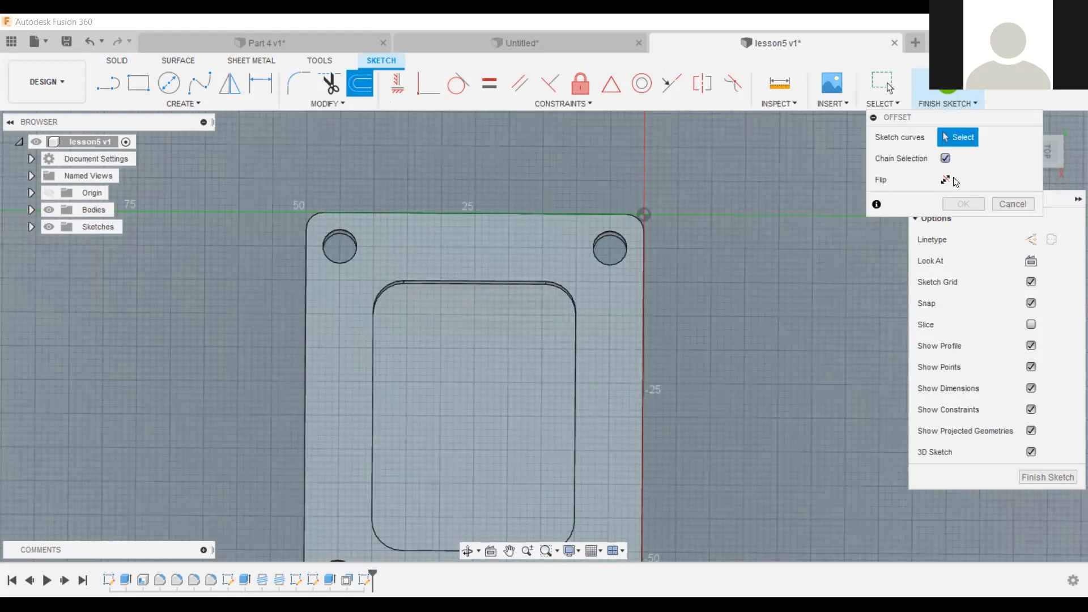
{"action": "left_click", "coordinate": [640, 282]}
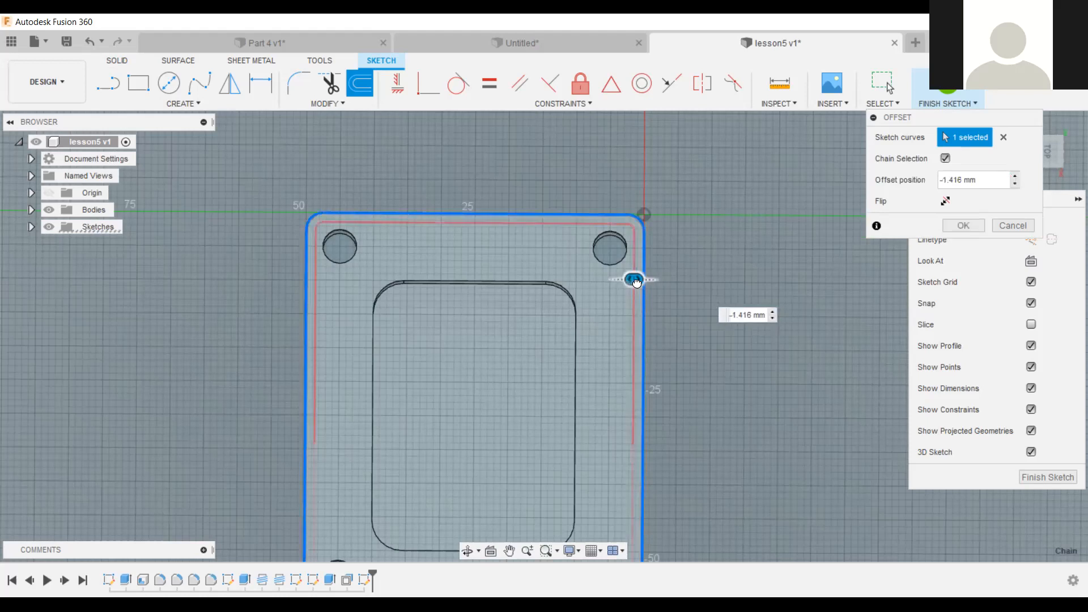
{"action": "left_click_drag", "start_coordinate": [637, 281], "coordinate": [638, 281]}
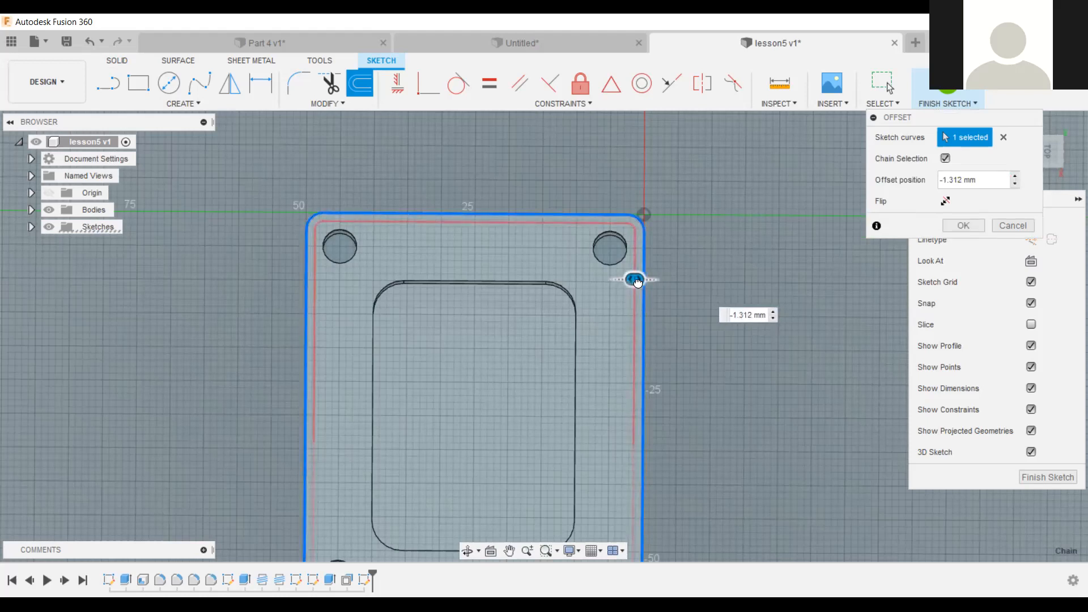
{"action": "left_click_drag", "start_coordinate": [637, 282], "coordinate": [653, 279]}
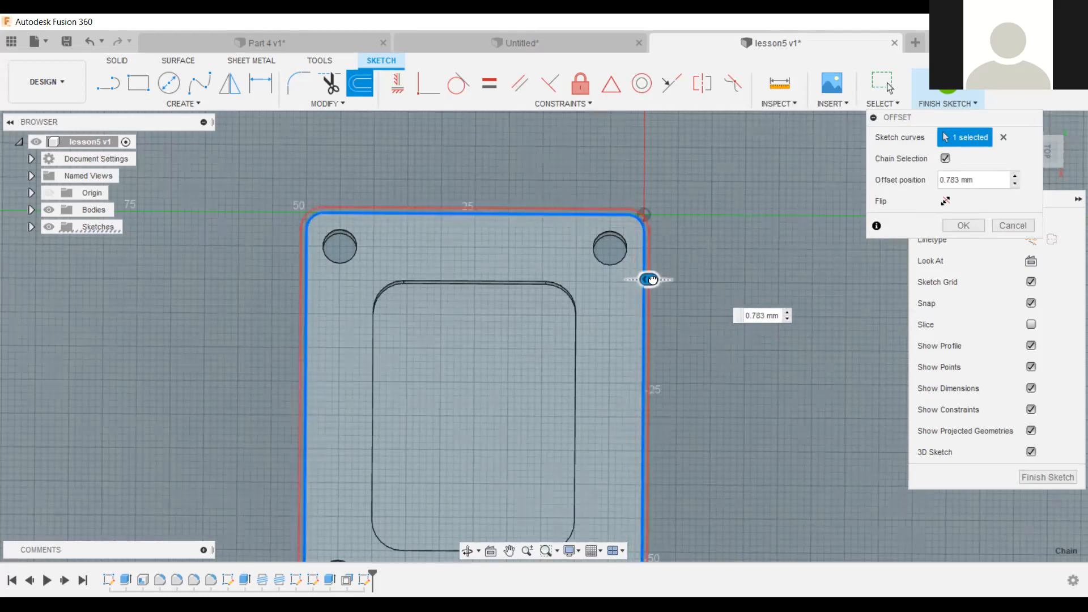
{"action": "left_click_drag", "start_coordinate": [653, 280], "coordinate": [654, 279]}
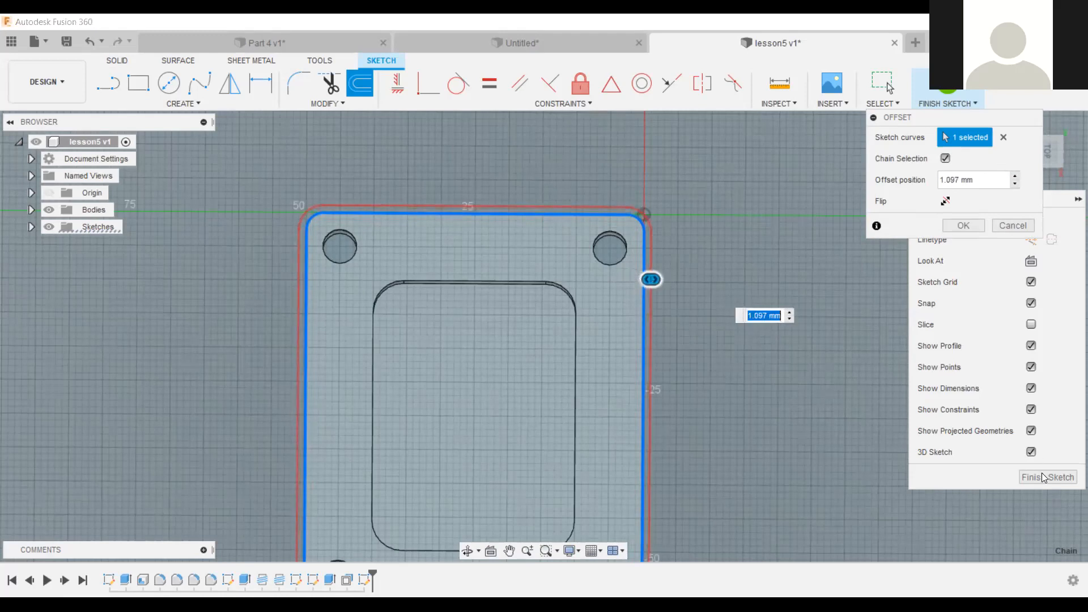
{"action": "mouse_move", "coordinate": [1055, 159]}
{"action": "left_mouse_down"}
{"action": "mouse_move", "coordinate": [1037, 134]}
{"action": "mouse_move", "coordinate": [1030, 54]}
{"action": "mouse_move", "coordinate": [930, 214]}
{"action": "left_mouse_up"}
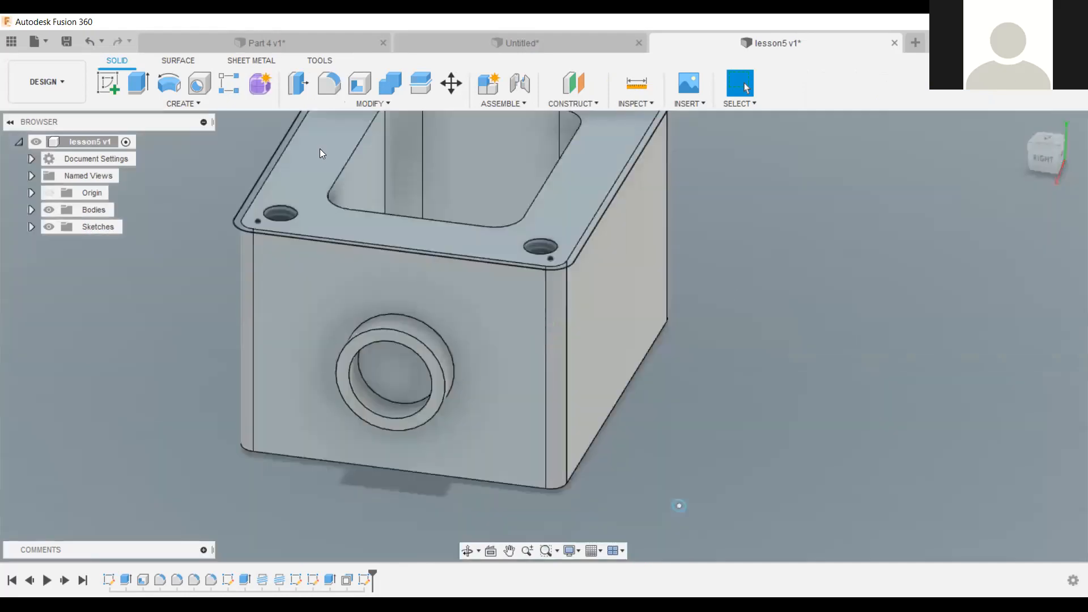
Extrude the narrow band around the top outline by -5 mm, joined to the box, and inspect the rim from above.
{"action": "left_click", "coordinate": [139, 83]}
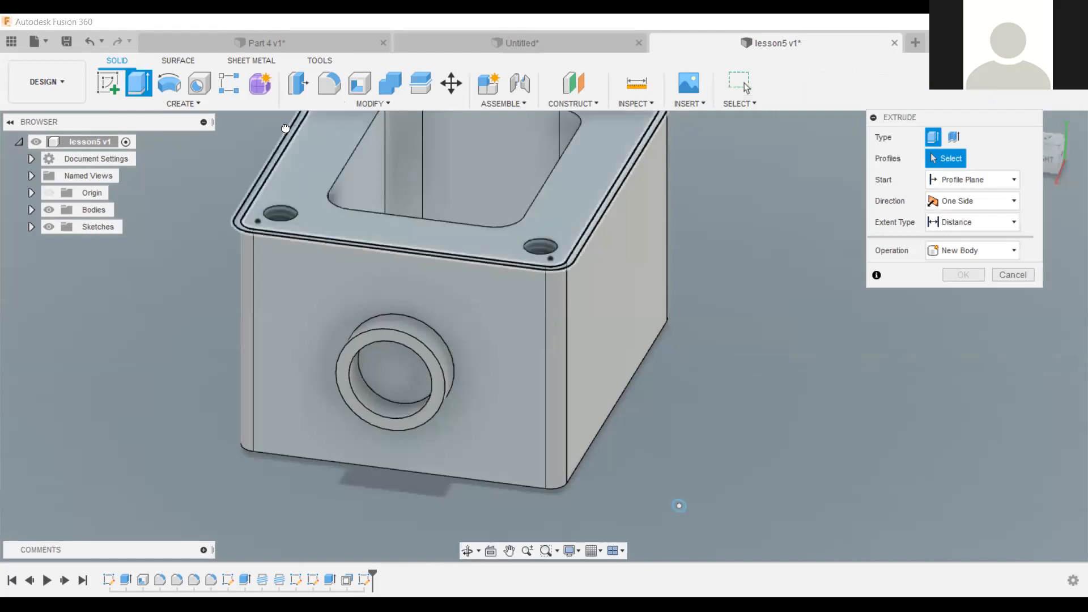
{"action": "left_click", "coordinate": [281, 158]}
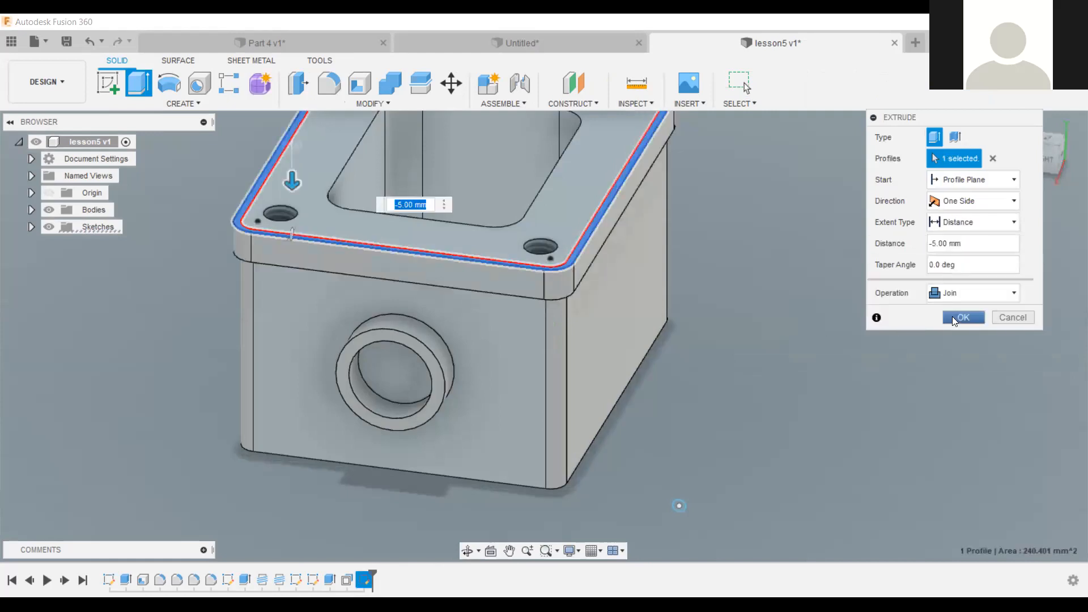
{"action": "left_click_drag", "start_coordinate": [1017, 149], "coordinate": [1050, 162]}
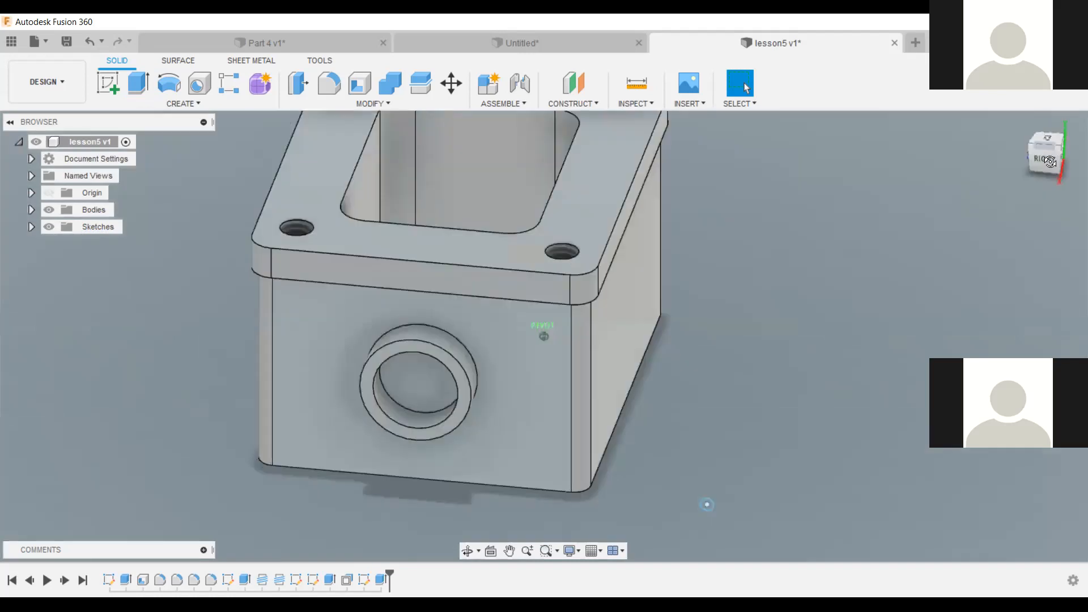
{"action": "left_click", "coordinate": [1077, 184]}
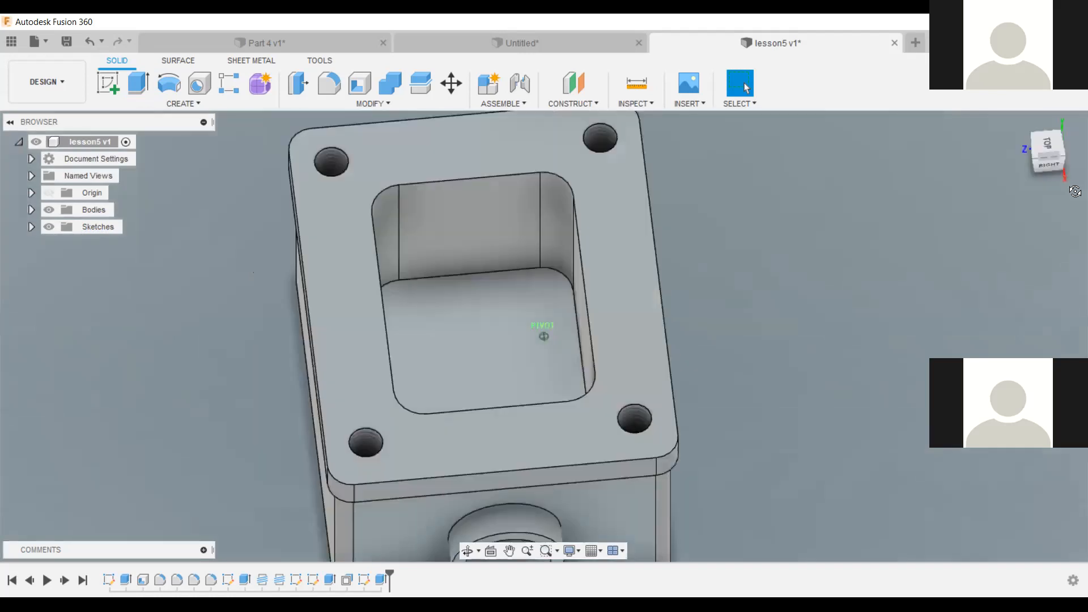
{"action": "left_click", "coordinate": [1073, 193]}
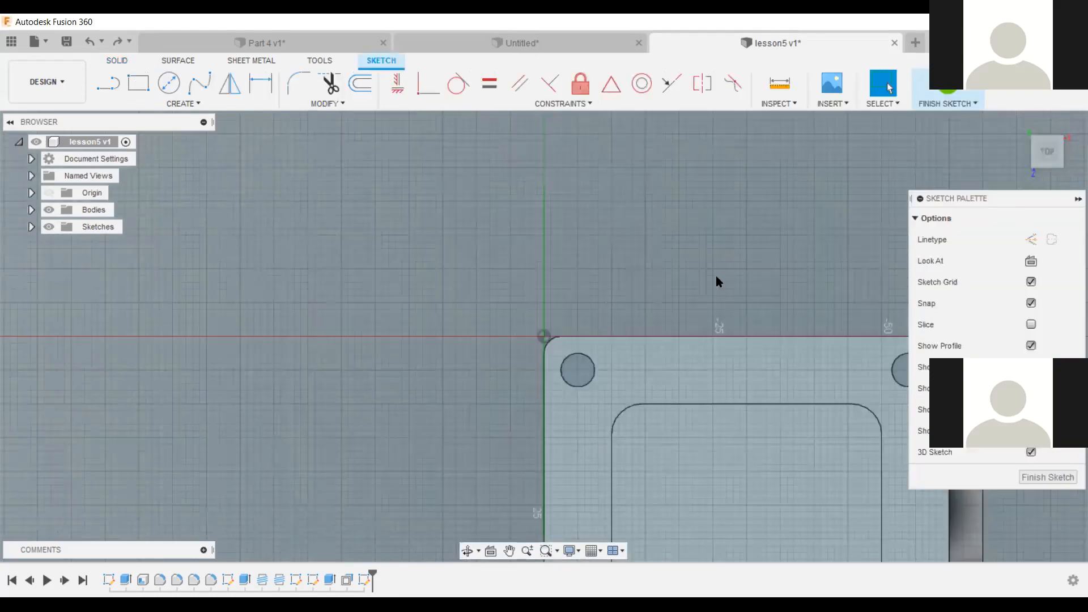
{"action": "scroll", "coordinate": [719, 276], "scroll_direction": "up", "scroll_amount": 1}
{"action": "scroll", "coordinate": [720, 276], "scroll_direction": "down", "scroll_amount": 3}
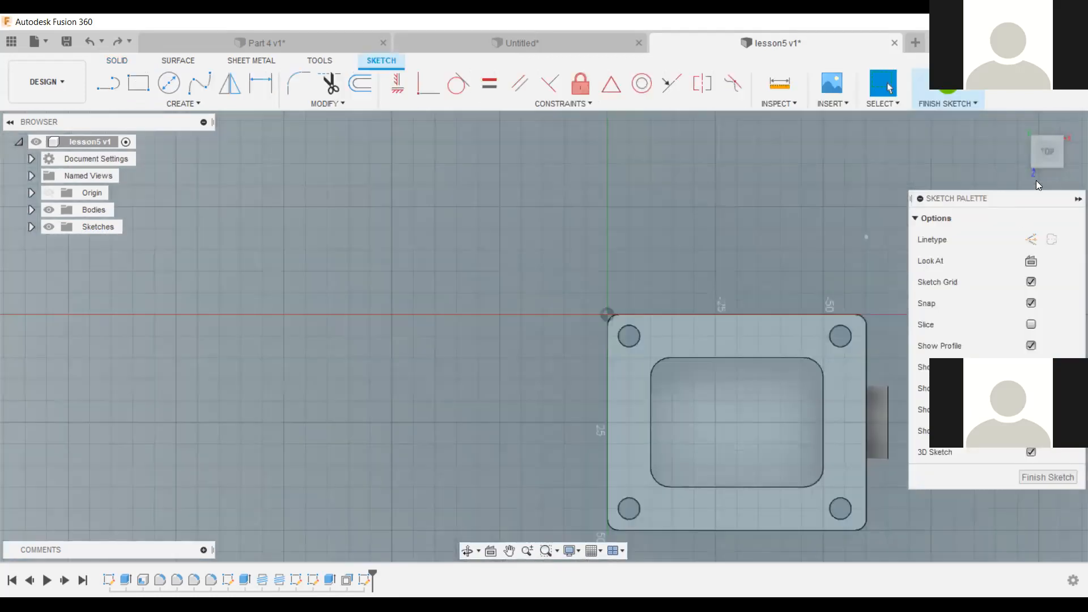
{"action": "mouse_move", "coordinate": [1046, 154]}
{"action": "left_mouse_down"}
{"action": "mouse_move", "coordinate": [1071, 167]}
{"action": "mouse_move", "coordinate": [1049, 151]}
{"action": "left_mouse_up"}
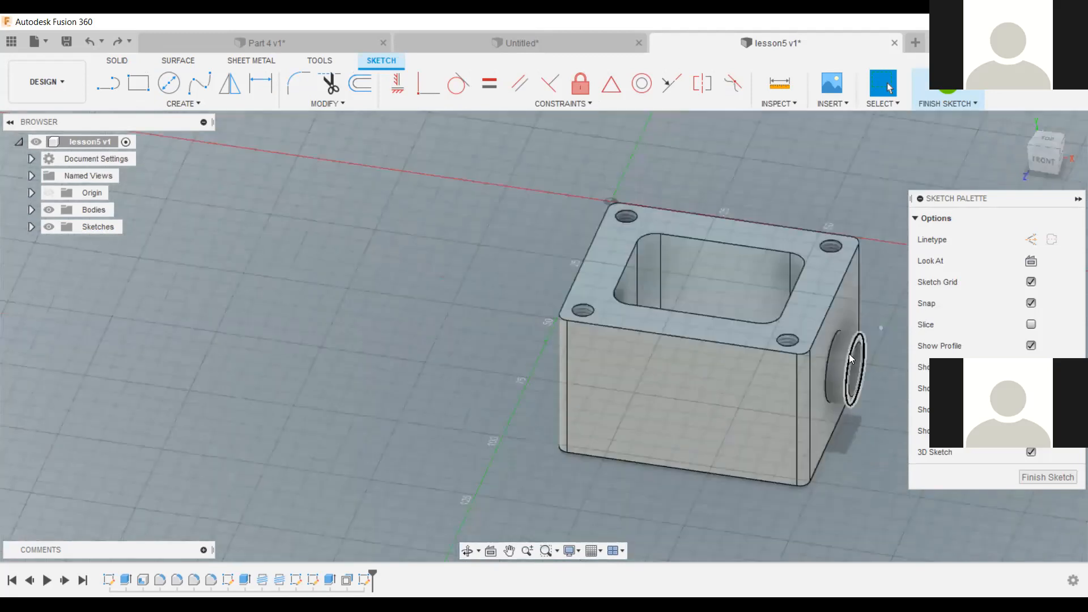
{"action": "left_click", "coordinate": [865, 370]}
{"action": "left_click", "coordinate": [860, 345]}
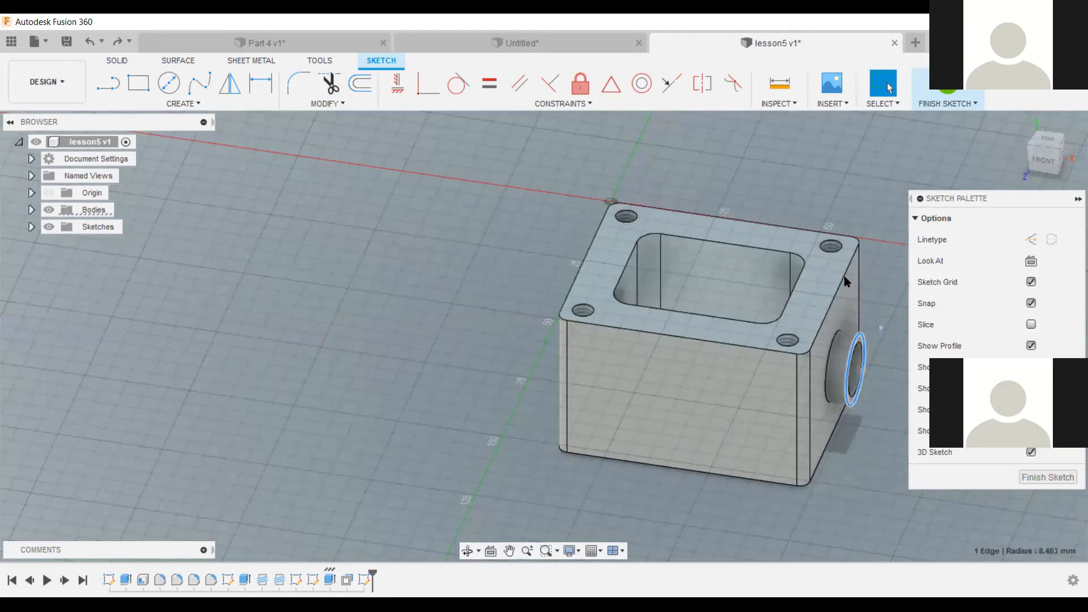
{"action": "left_click", "coordinate": [694, 225]}
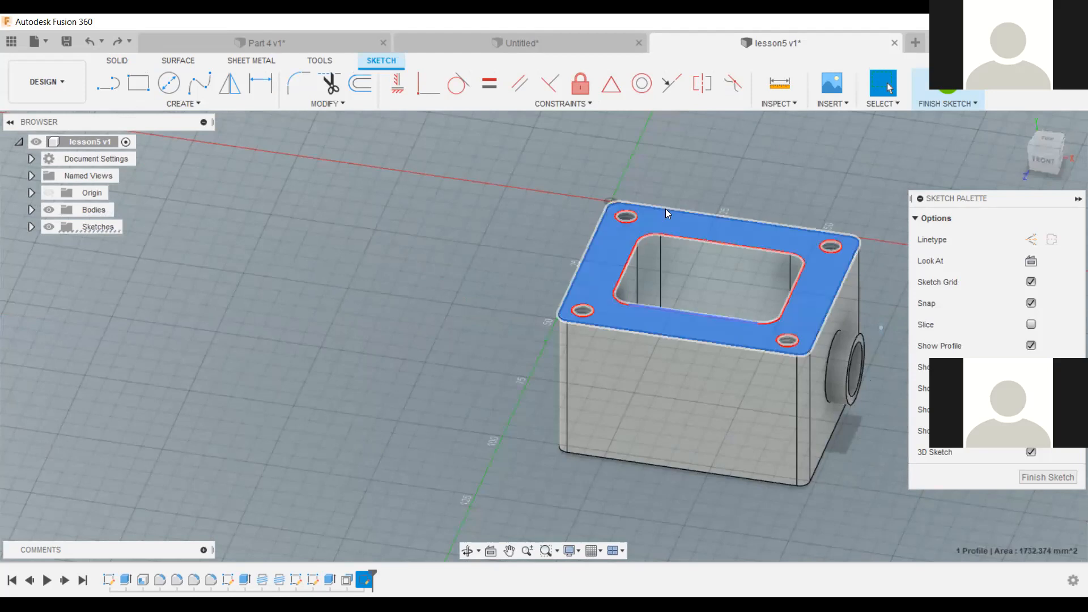
{"action": "left_click", "coordinate": [793, 139]}
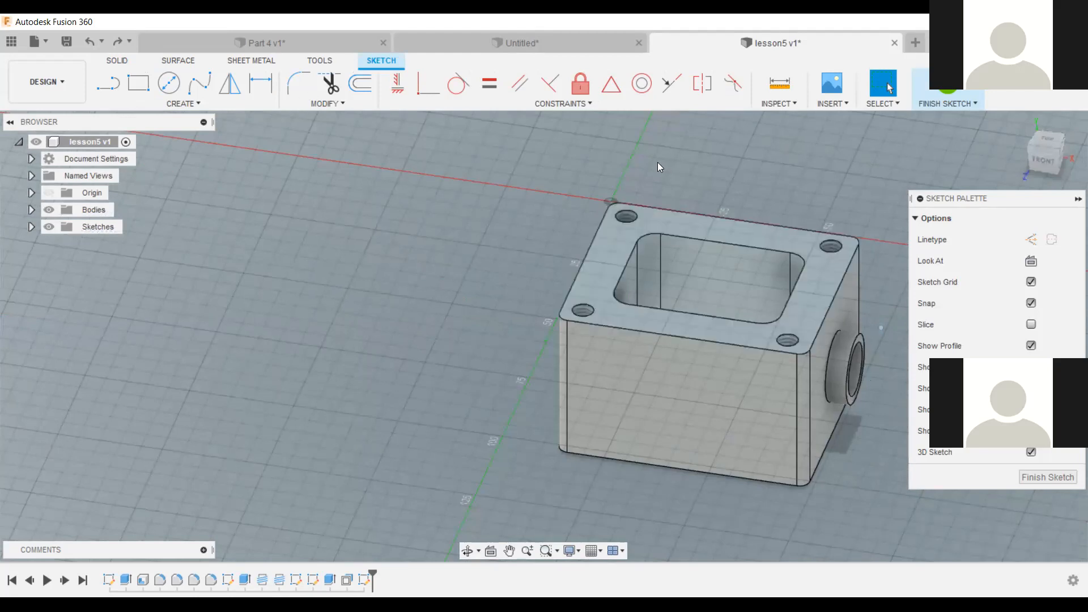
Offset the top face's outer outline 1 mm outward with chain selection on, and finish the sketch.
{"action": "key", "text": "s"}
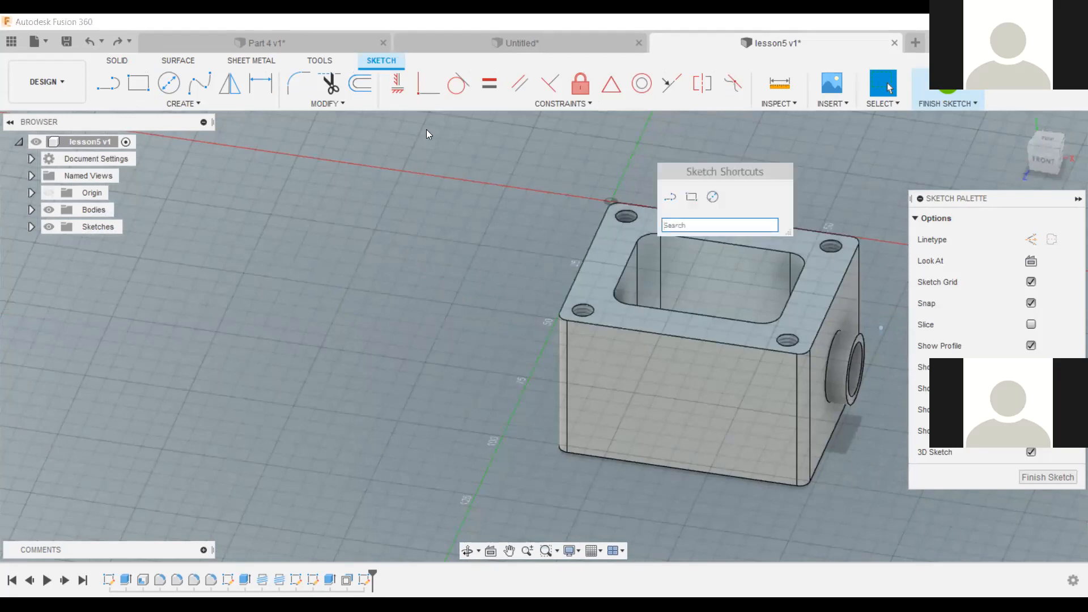
{"action": "key", "text": "o"}
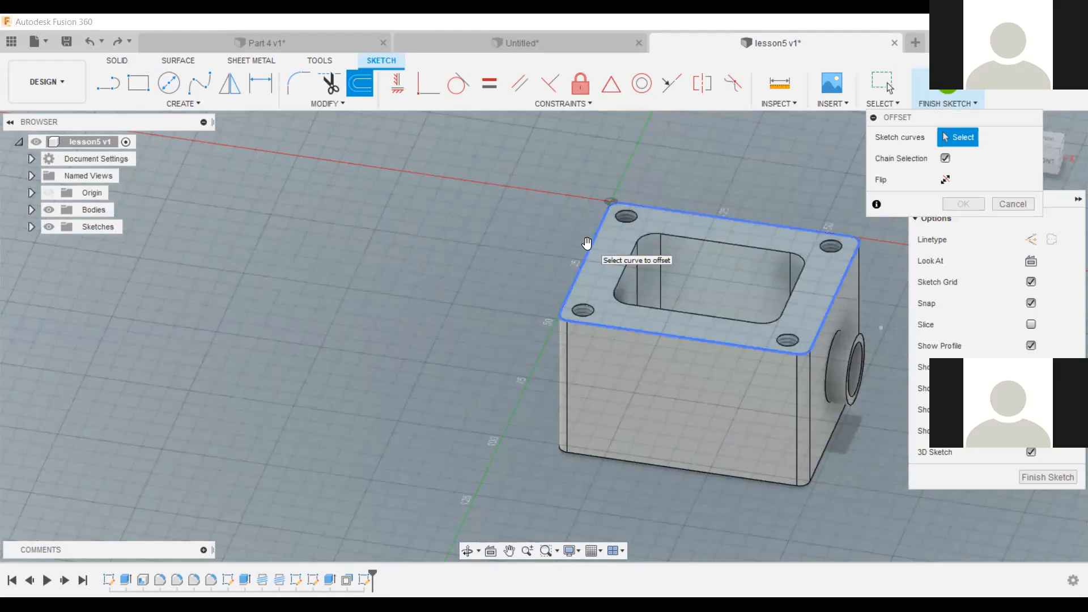
{"action": "left_click", "coordinate": [579, 246]}
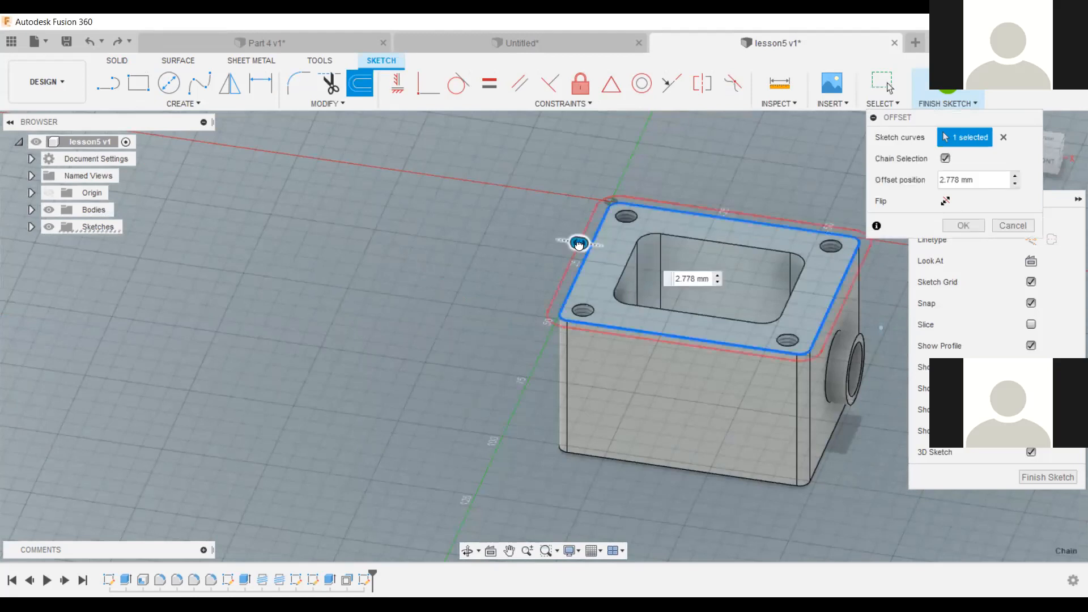
{"action": "left_click_drag", "start_coordinate": [579, 244], "coordinate": [582, 244]}
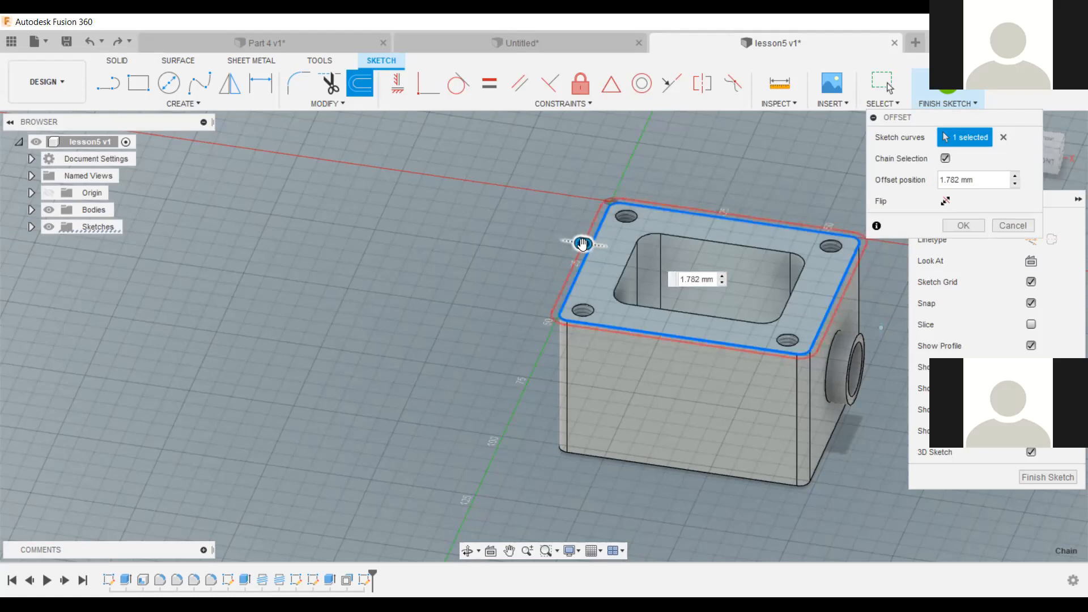
{"action": "type", "text": "2"}
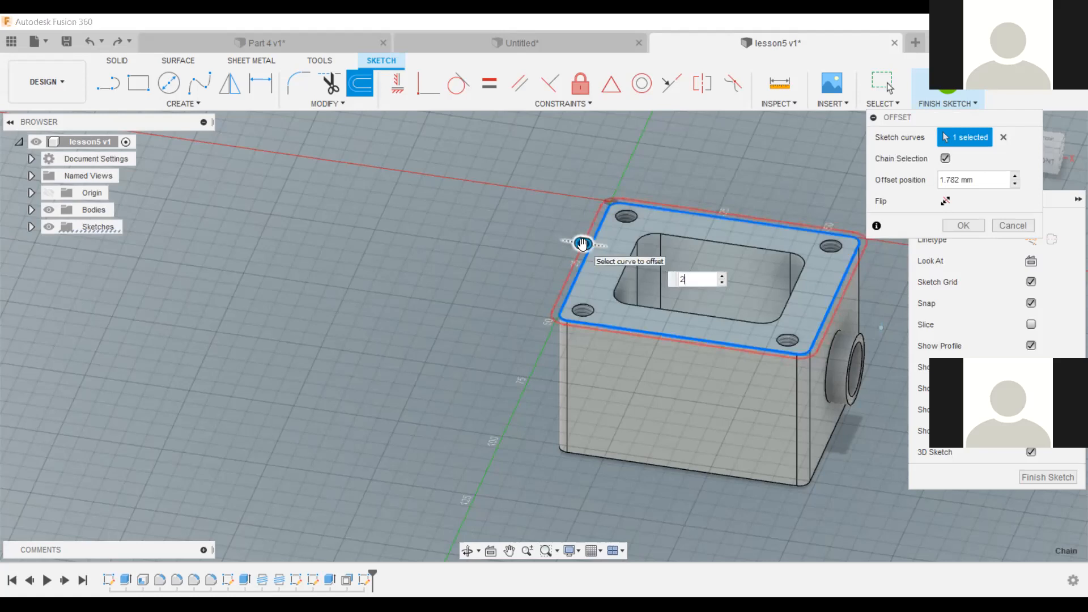
{"action": "type", "text": "1"}
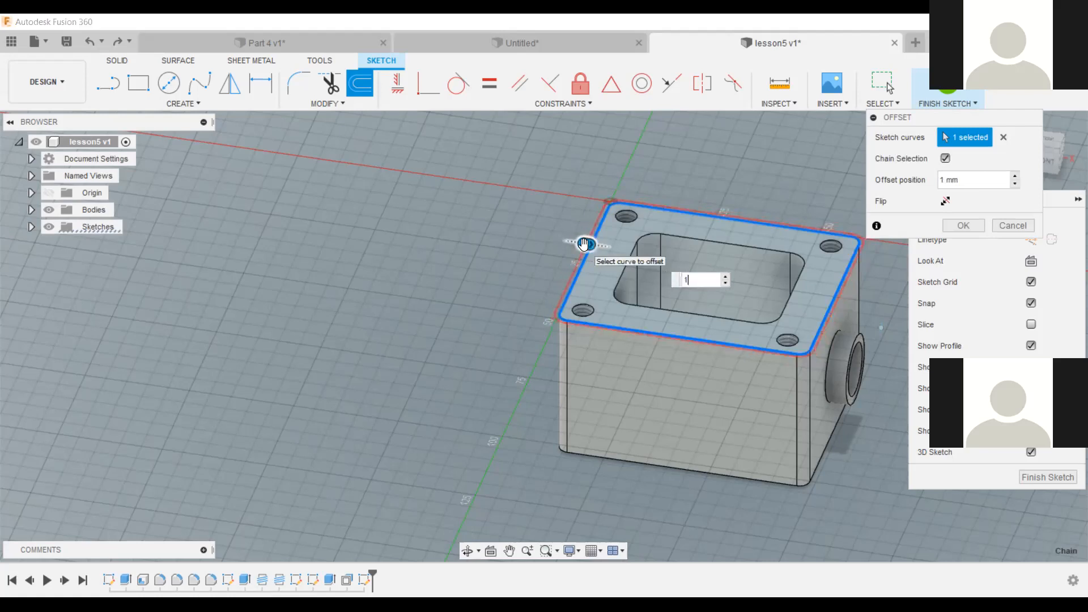
{"action": "key", "text": "Return"}
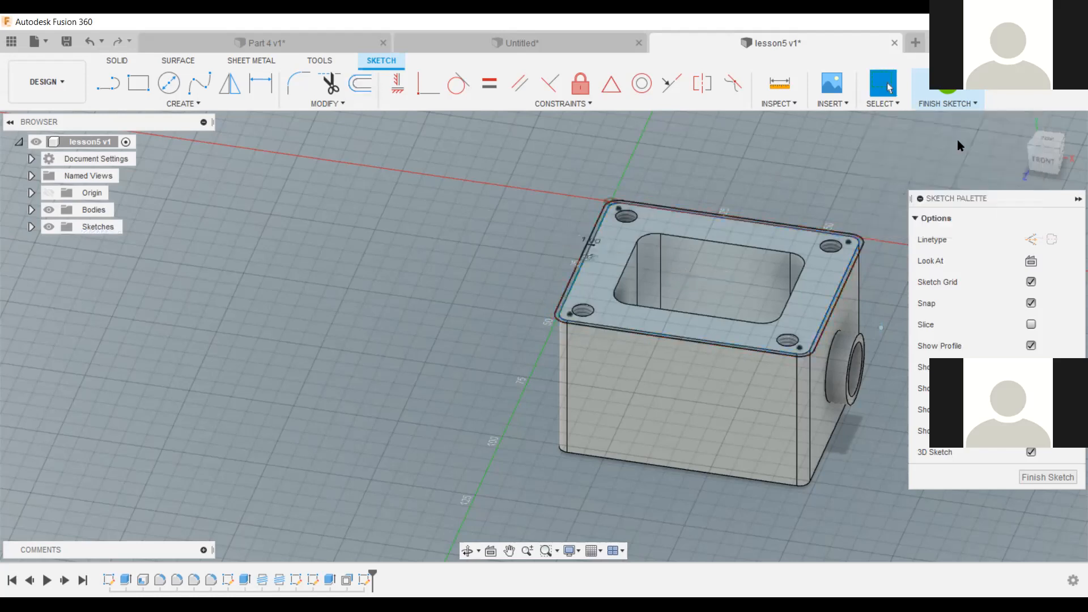
{"action": "left_click", "coordinate": [952, 90]}
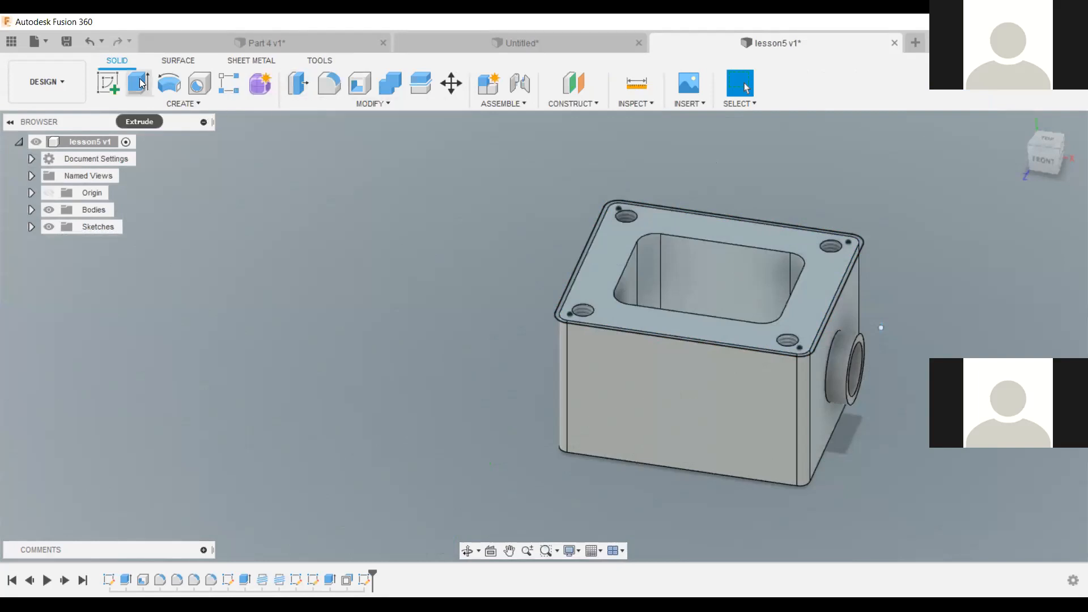
{"action": "key", "text": "e"}
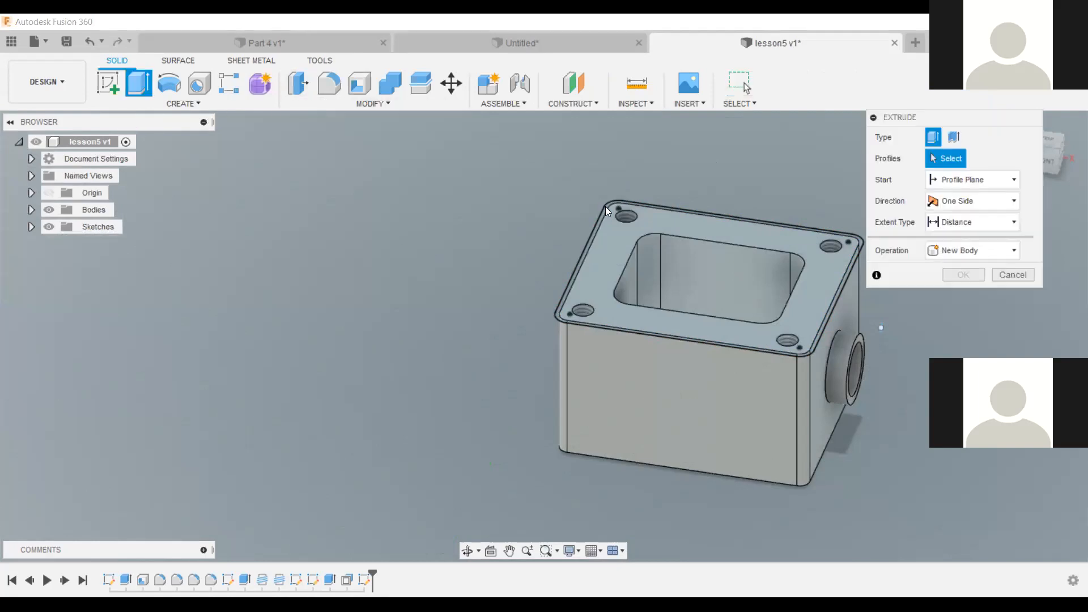
{"action": "scroll", "coordinate": [606, 210], "scroll_direction": "up", "scroll_amount": 3}
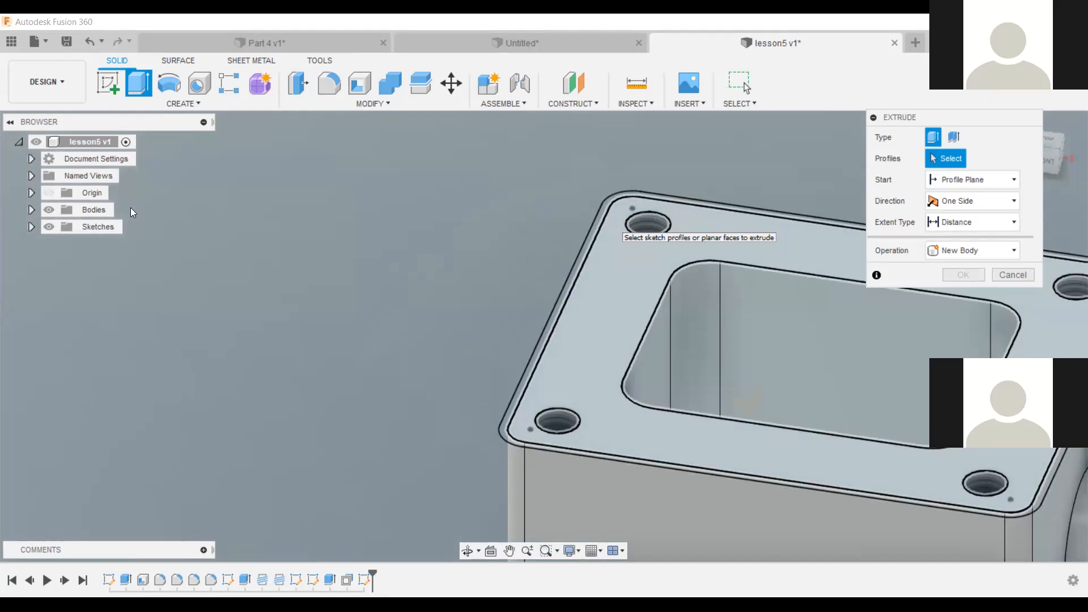
{"action": "left_click", "coordinate": [602, 215]}
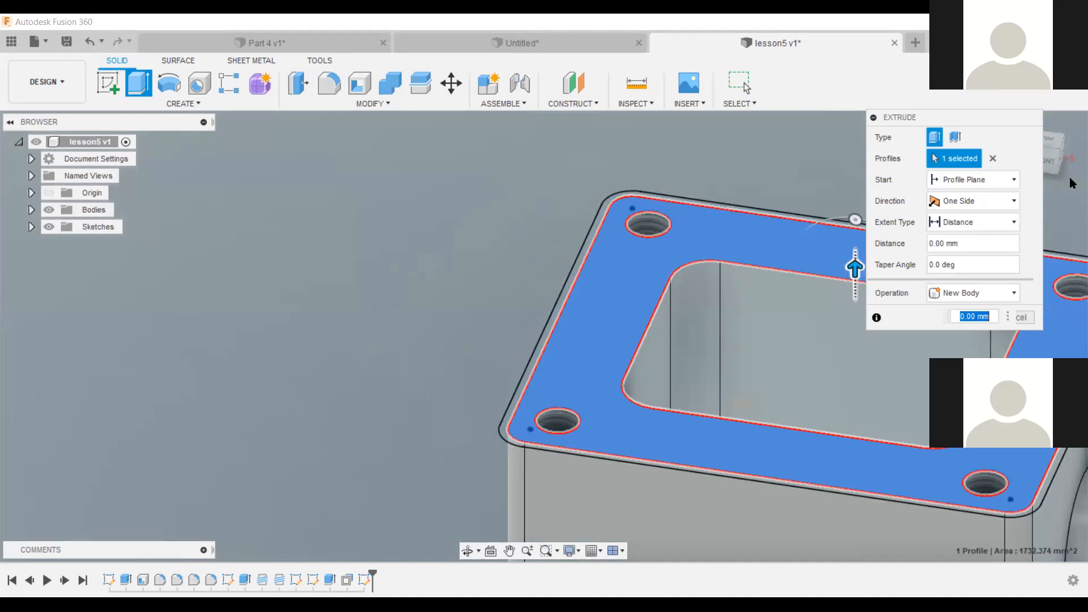
{"action": "key", "text": "Escape"}
Examine from the front how the offset outline sits on the box's top plane, selecting its profile, arcs and lines.
{"action": "left_click", "coordinate": [1044, 157]}
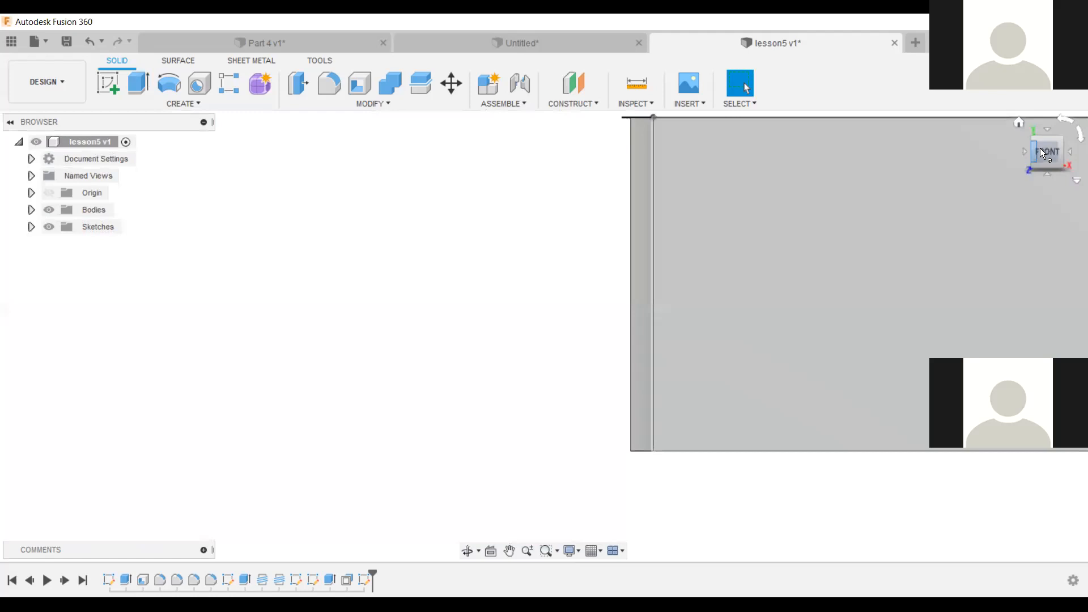
{"action": "mouse_move", "coordinate": [1040, 151]}
{"action": "left_mouse_down"}
{"action": "mouse_move", "coordinate": [1013, 164]}
{"action": "mouse_move", "coordinate": [1029, 173]}
{"action": "left_mouse_up"}
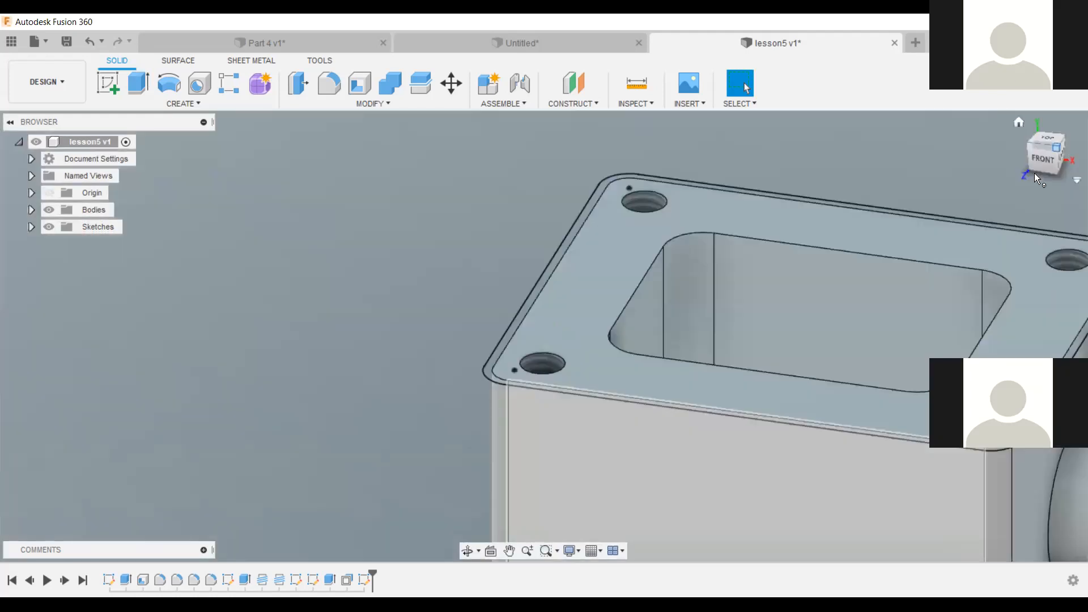
{"action": "mouse_move", "coordinate": [1036, 161]}
{"action": "left_mouse_down"}
{"action": "mouse_move", "coordinate": [1041, 146]}
{"action": "mouse_move", "coordinate": [1031, 228]}
{"action": "left_mouse_up"}
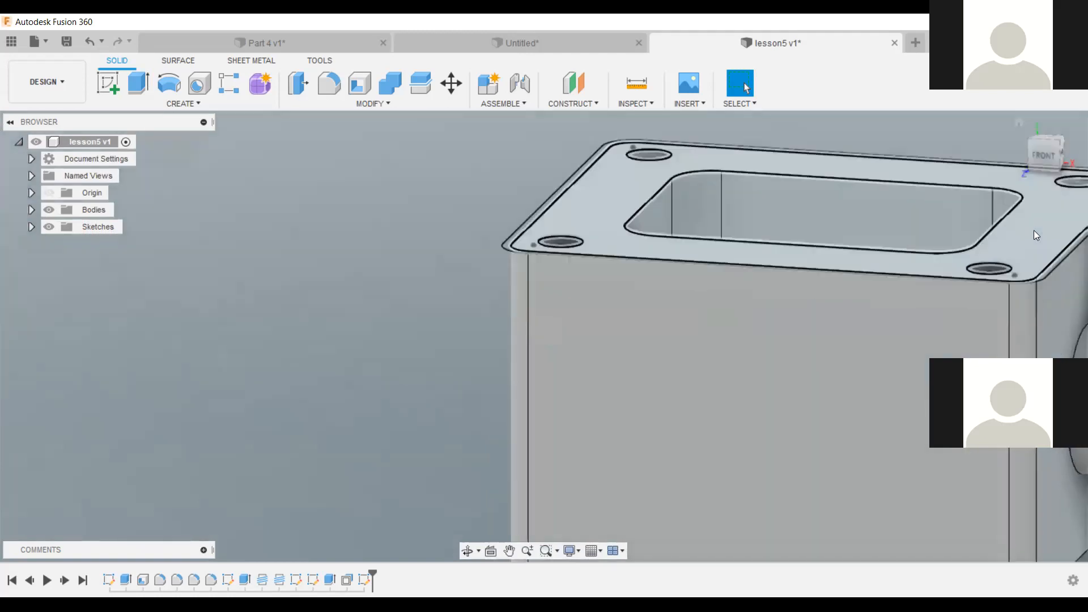
{"action": "left_click", "coordinate": [1006, 226]}
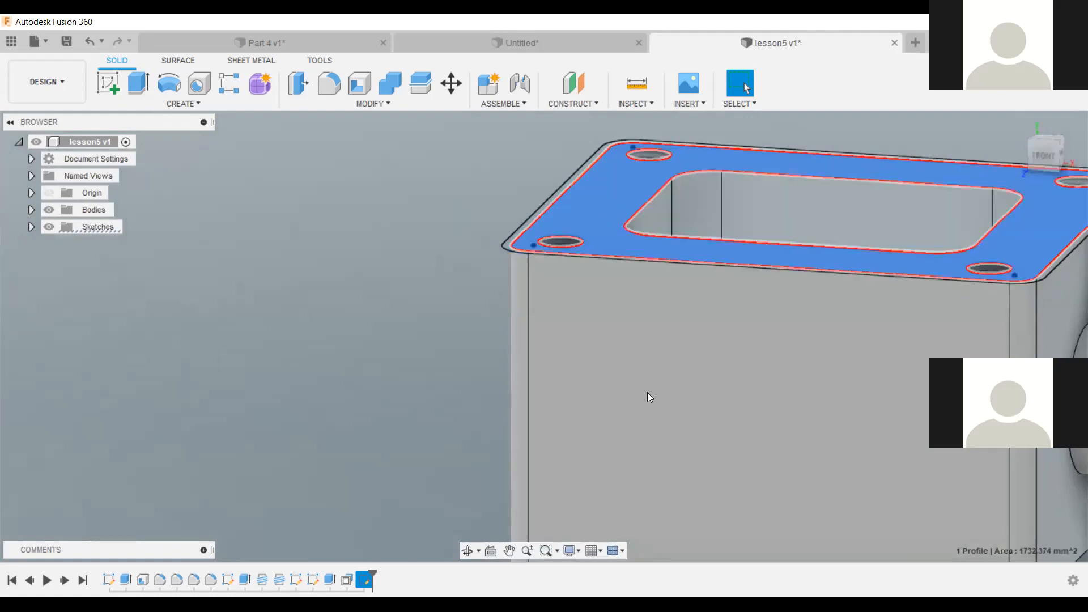
{"action": "left_click_drag", "start_coordinate": [1042, 148], "coordinate": [1032, 172]}
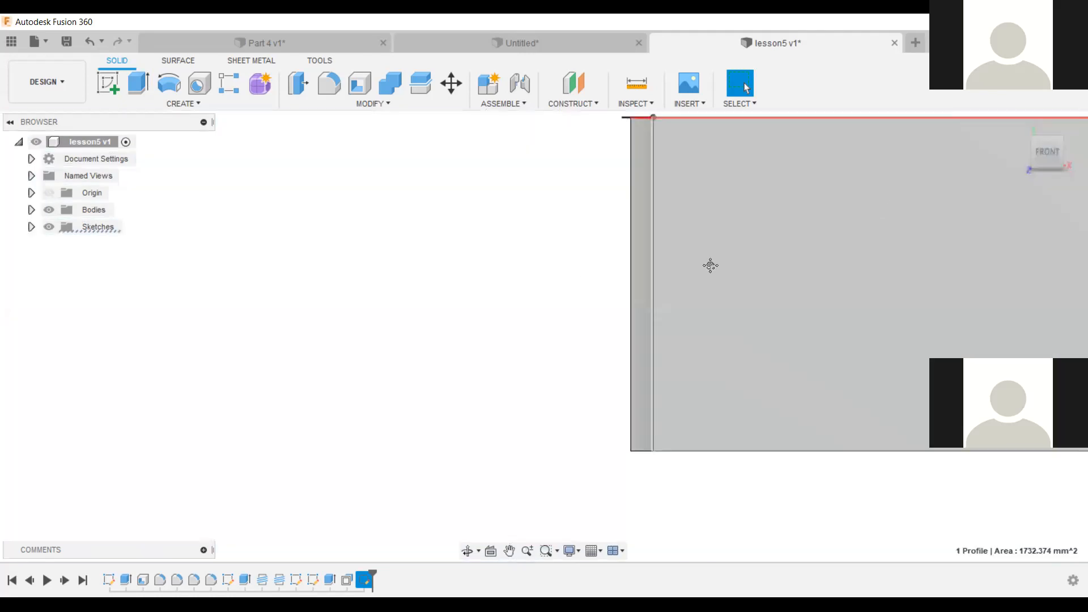
{"action": "middle_click_drag", "start_coordinate": [748, 233], "coordinate": [453, 302]}
{"action": "key", "text": "Escape"}
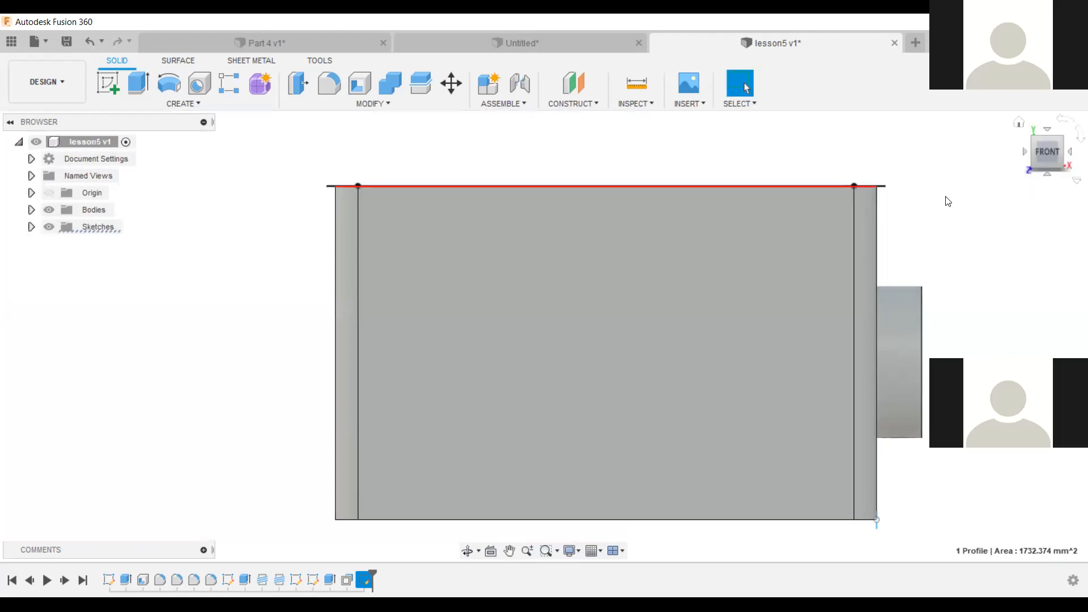
{"action": "left_click", "coordinate": [854, 188]}
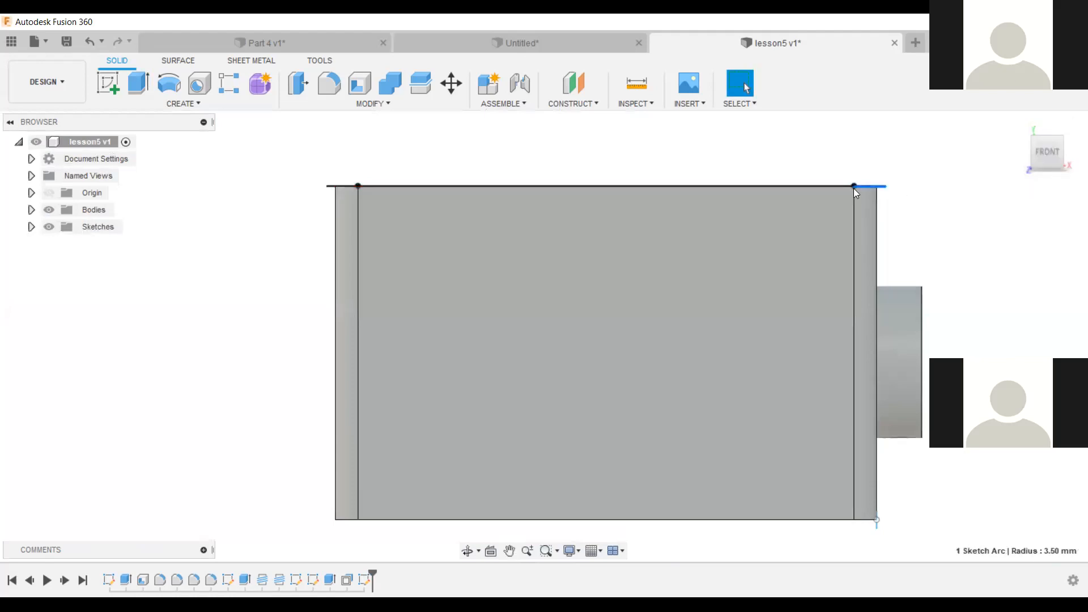
{"action": "left_click", "coordinate": [819, 186], "text": "ctrl"}
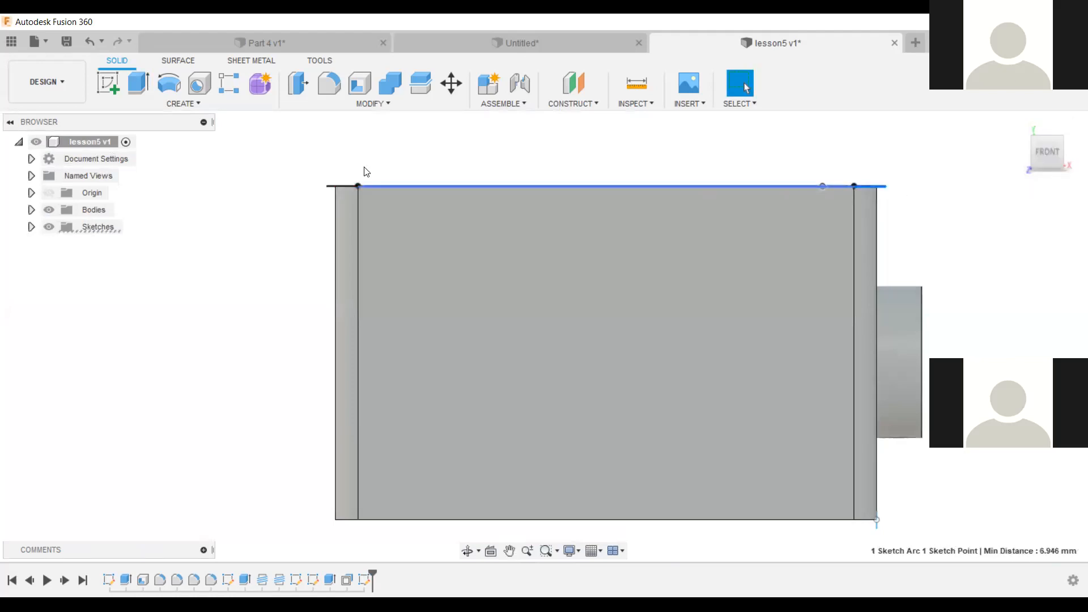
{"action": "left_click", "coordinate": [379, 186], "text": "ctrl"}
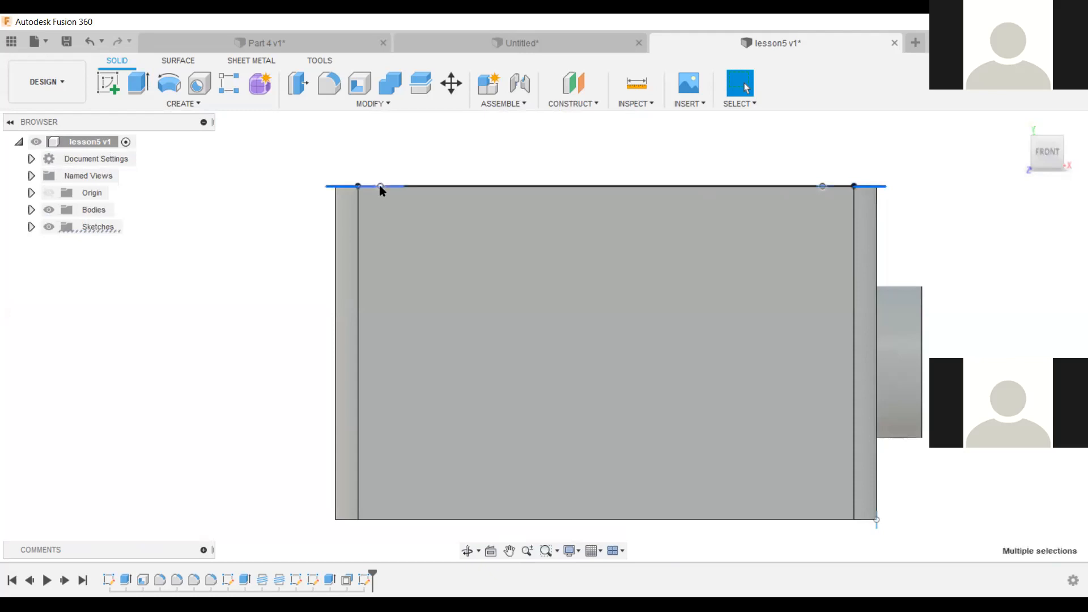
{"action": "left_click", "coordinate": [434, 187], "text": "ctrl"}
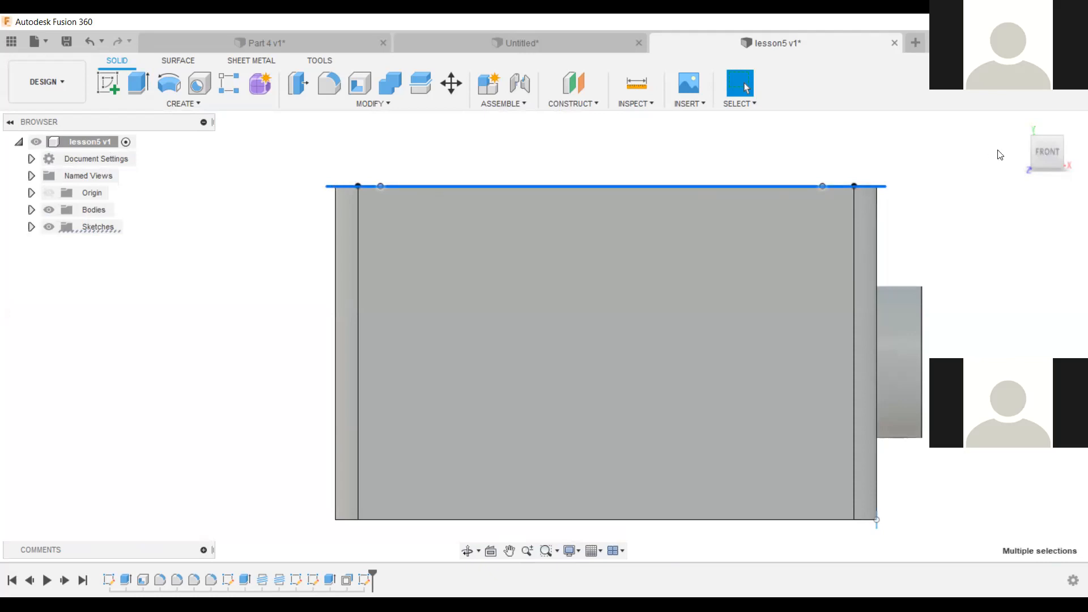
Sketch a separate rectangle beside the box in the plane of its top face, and finish the sketch.
{"action": "left_click_drag", "start_coordinate": [1049, 175], "coordinate": [905, 277]}
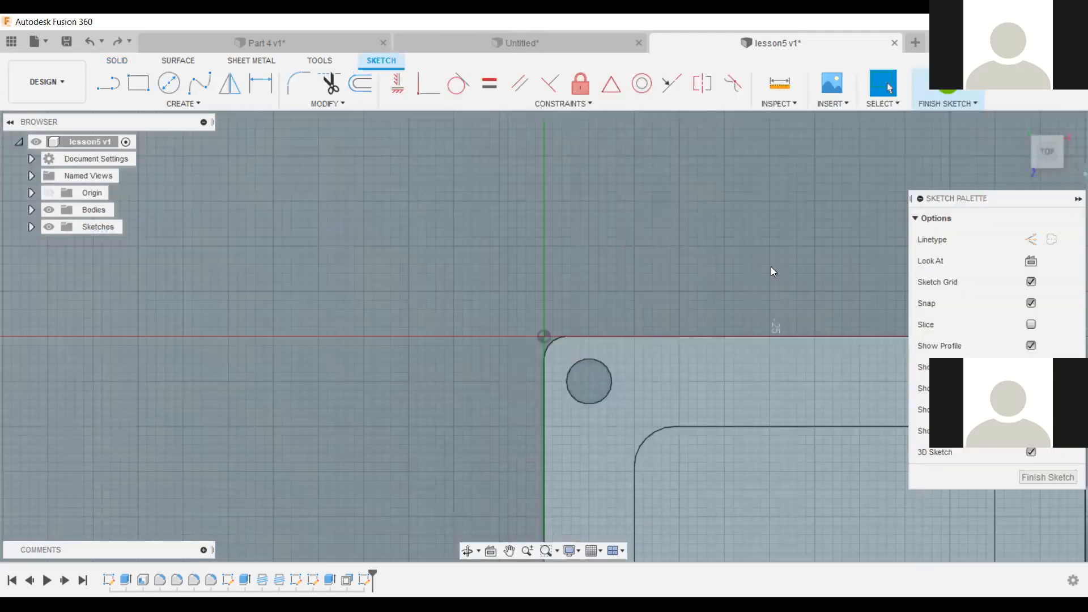
{"action": "scroll", "coordinate": [771, 270], "scroll_direction": "down", "scroll_amount": 3}
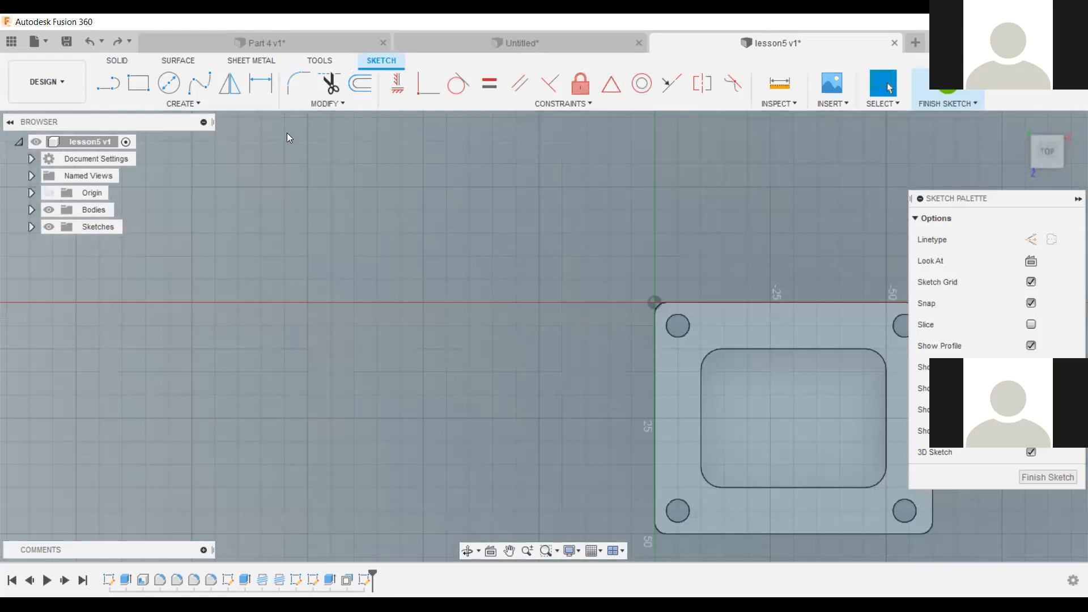
{"action": "left_click", "coordinate": [139, 83]}
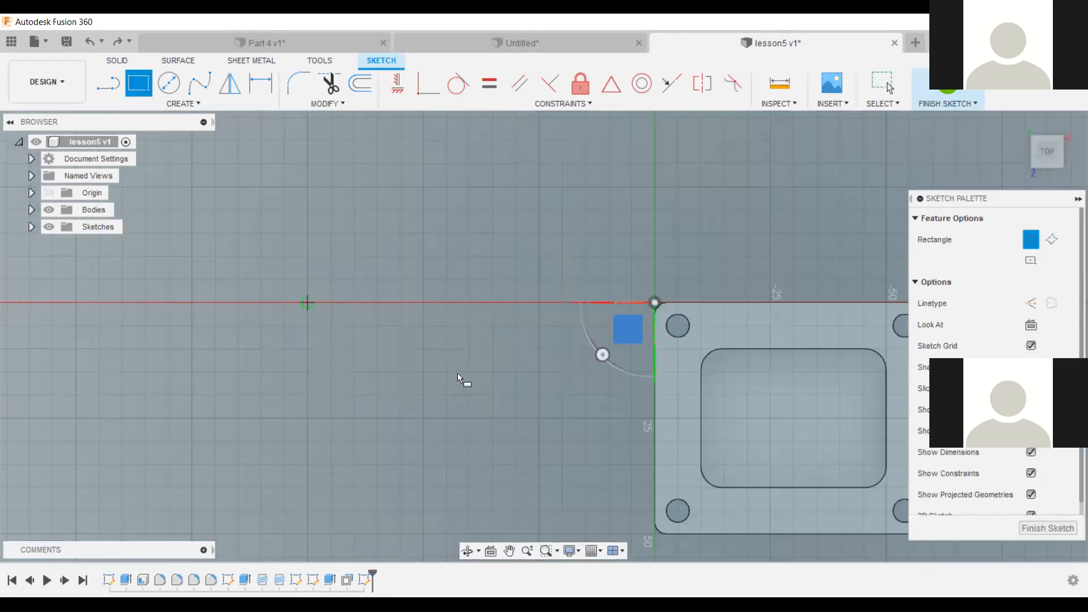
{"action": "left_click", "coordinate": [1046, 158]}
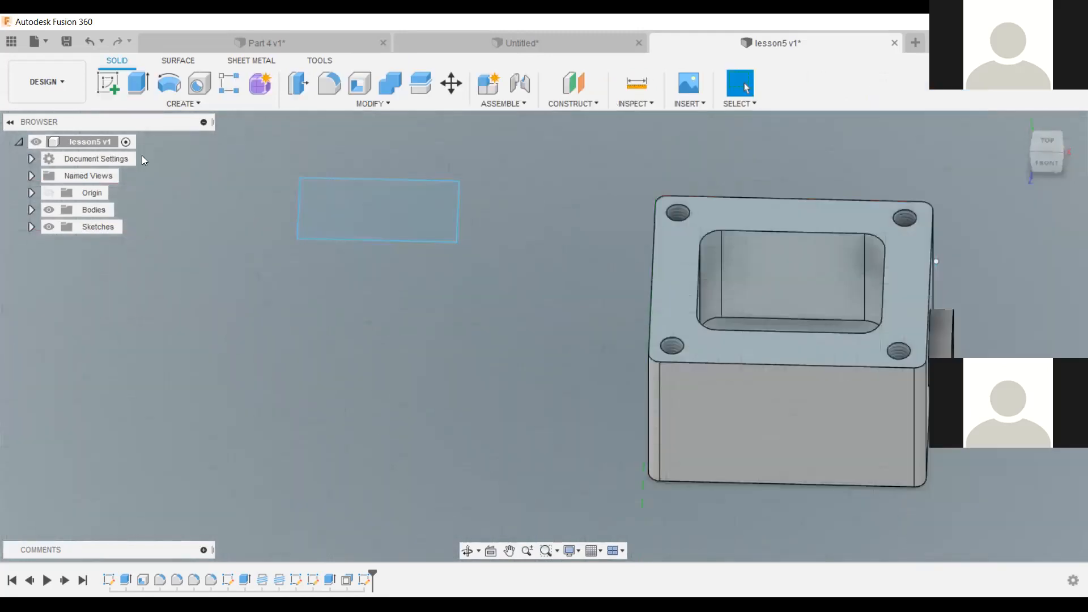
Extrude the separate rectangle by -25 mm as a new body and inspect it next to the box.
{"action": "left_click", "coordinate": [137, 90]}
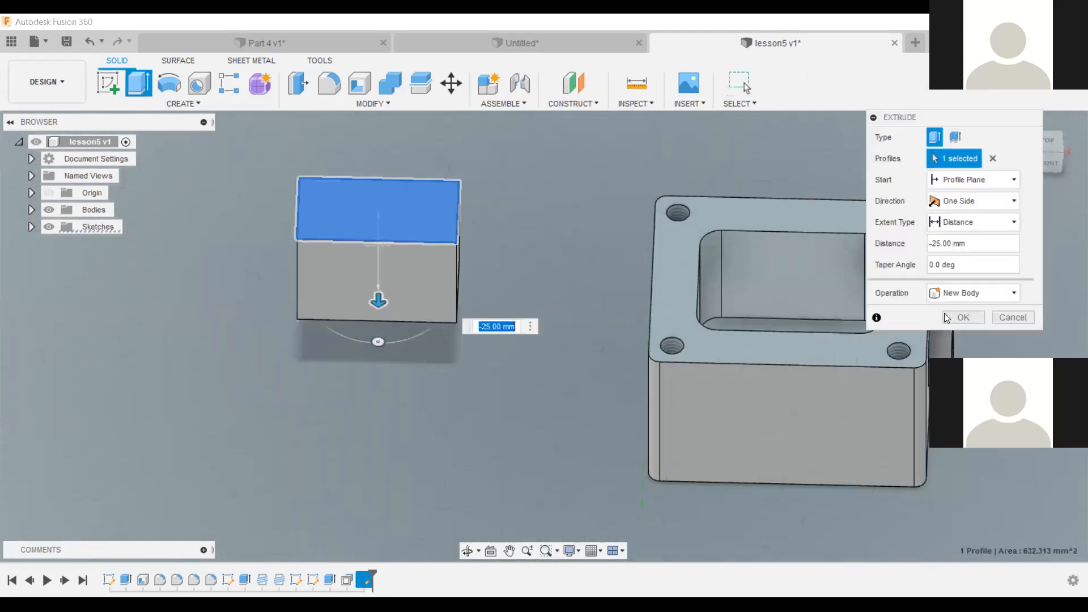
{"action": "key", "text": "Return"}
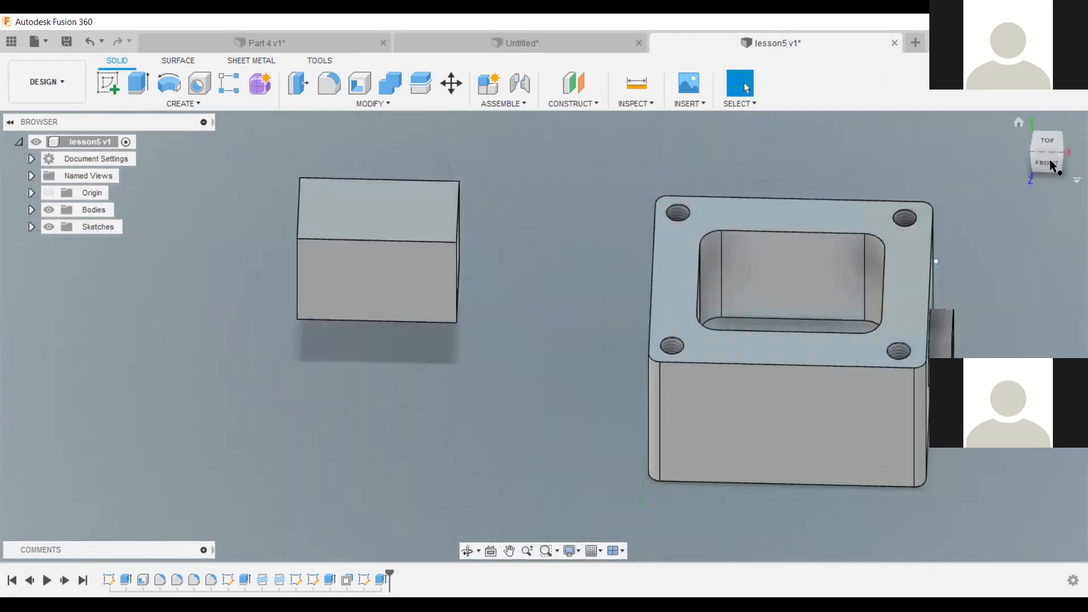
{"action": "left_click", "coordinate": [1049, 160]}
{"action": "left_click_drag", "start_coordinate": [1048, 172], "coordinate": [1049, 179]}
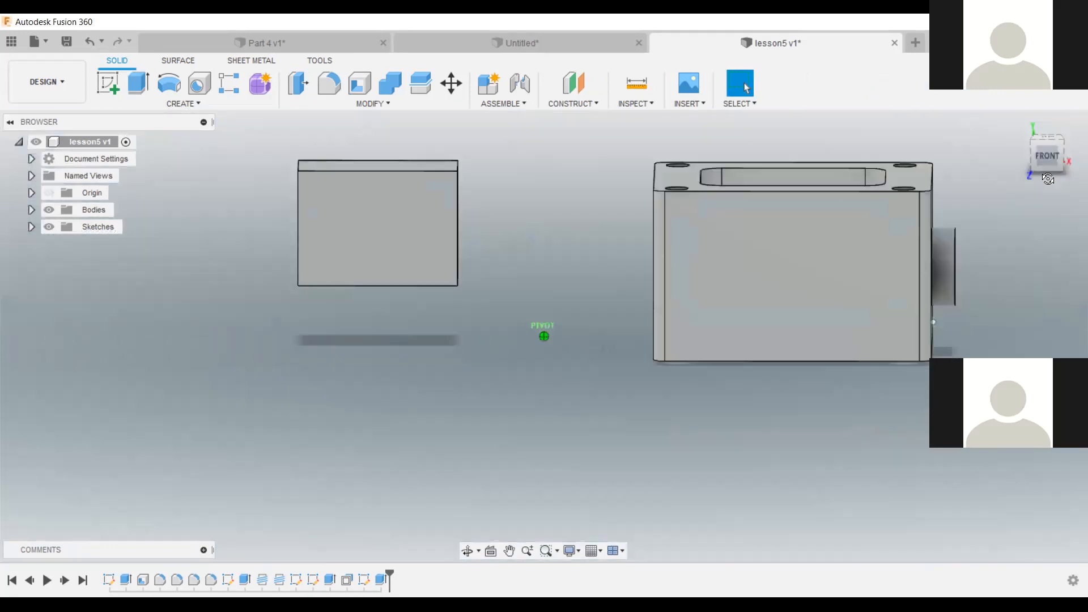
Sketch on the separate block's top face, offset its outline 1 mm outward with chain selection on, and finish the sketch.
{"action": "left_click", "coordinate": [1047, 141]}
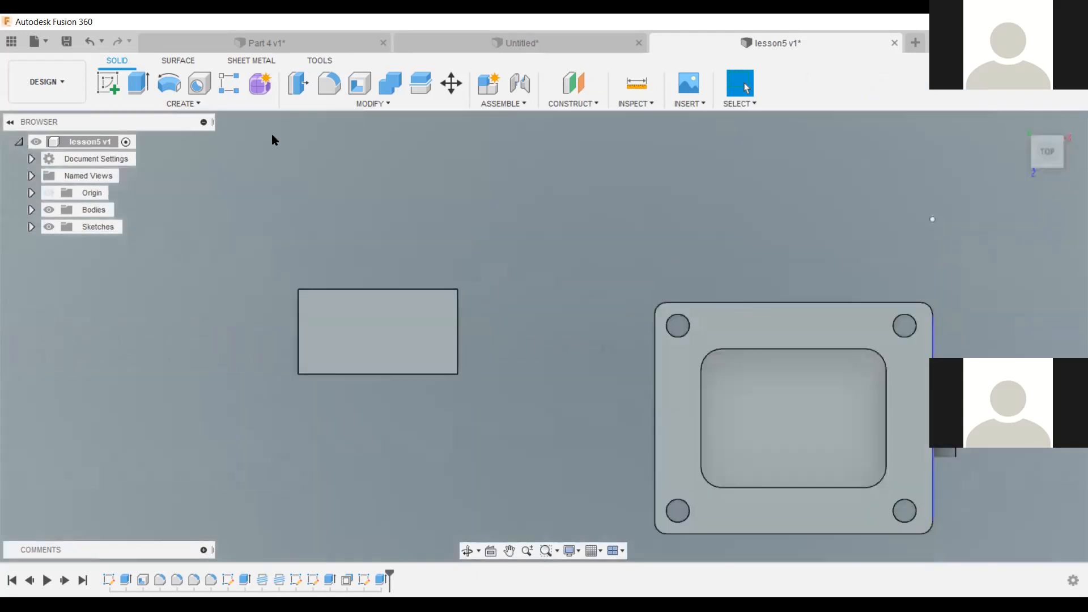
{"action": "left_click", "coordinate": [110, 85]}
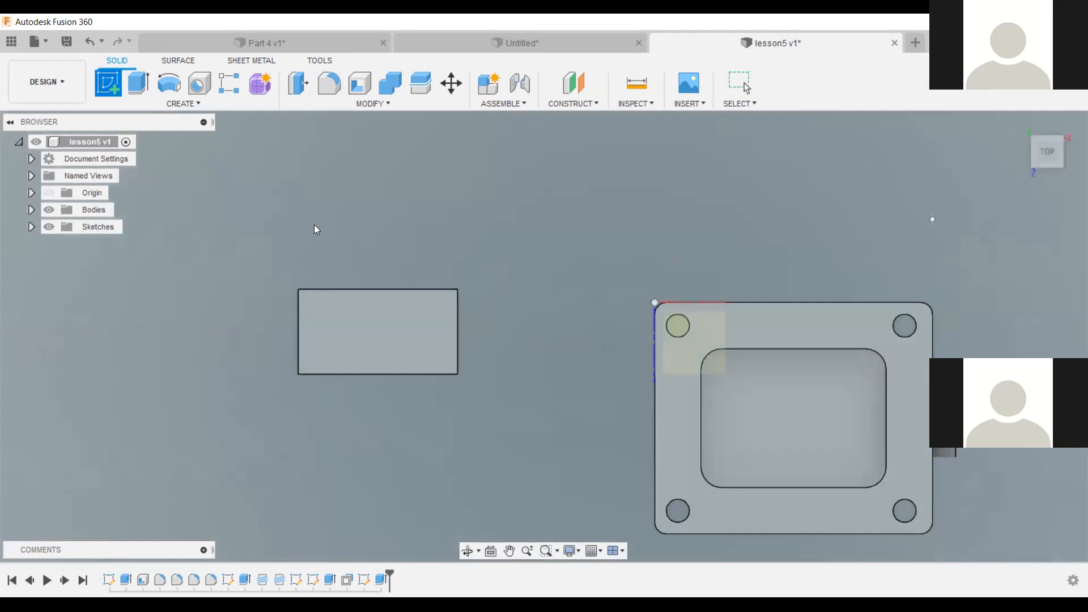
{"action": "left_click", "coordinate": [395, 345]}
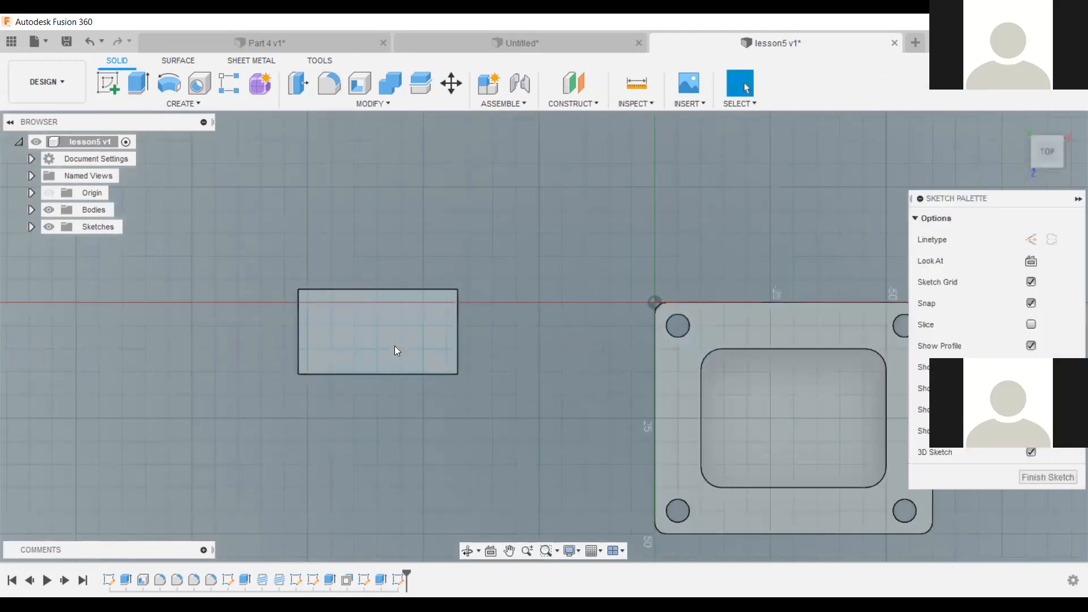
{"action": "left_click", "coordinate": [359, 88]}
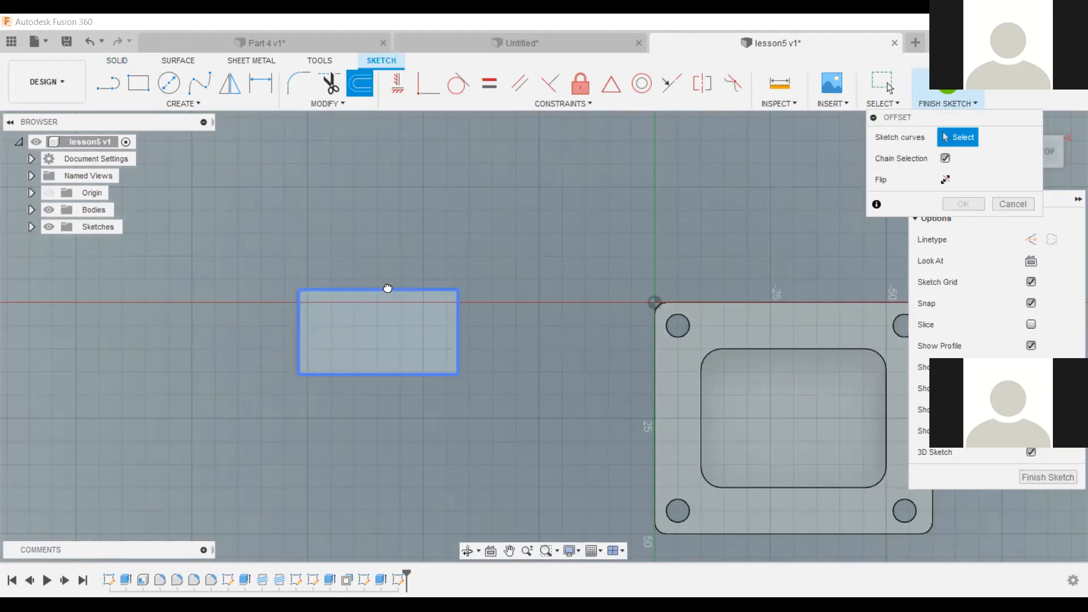
{"action": "left_click", "coordinate": [388, 288]}
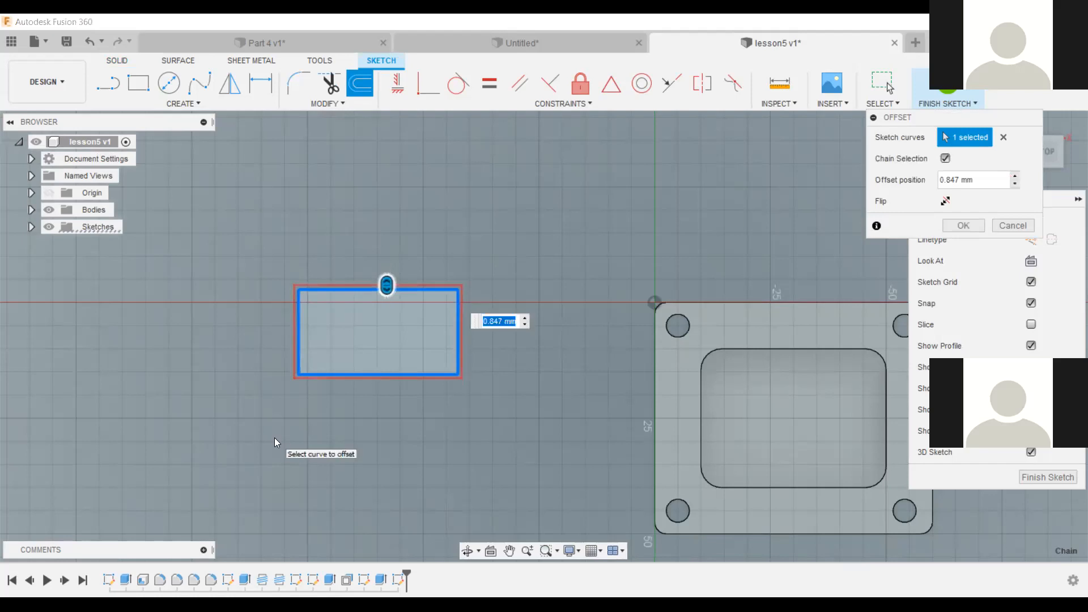
{"action": "type", "text": "1"}
{"action": "key", "text": "Return"}
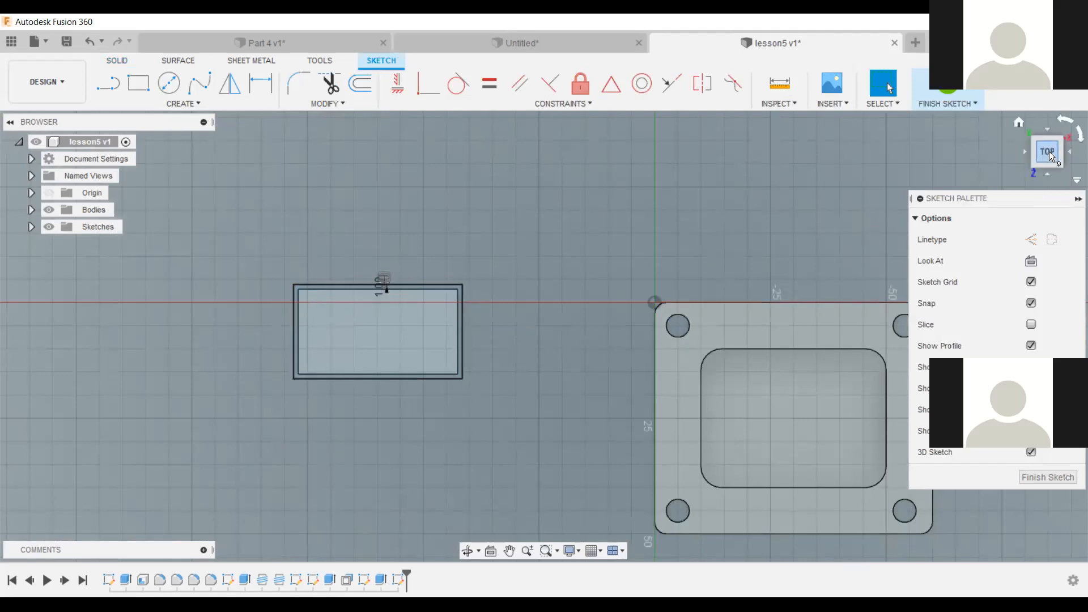
{"action": "left_click_drag", "start_coordinate": [1049, 151], "coordinate": [1051, 124]}
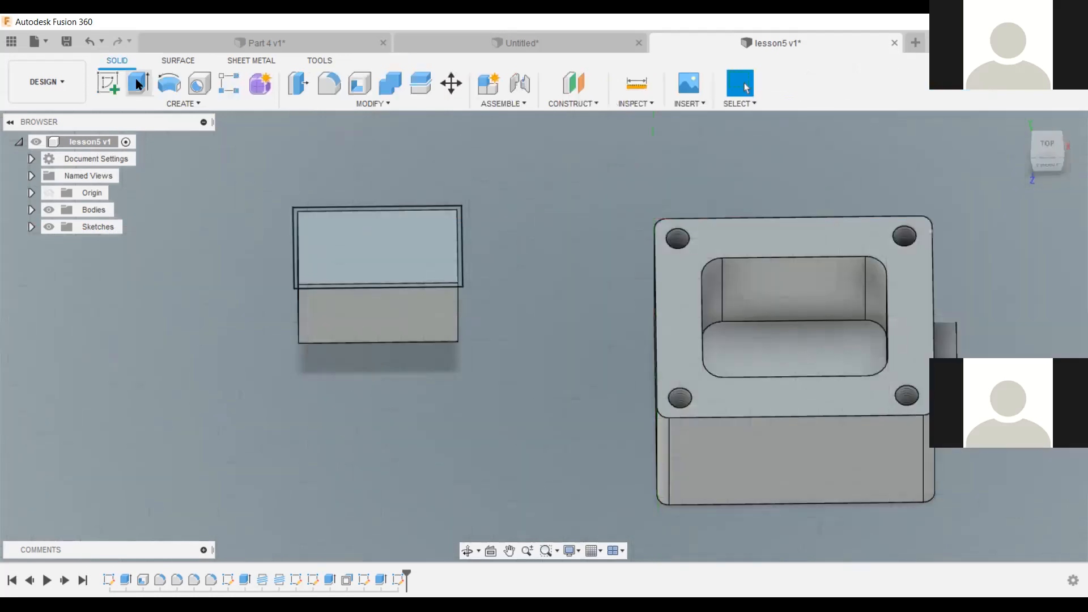
Extrude both the offset ring and the inner rectangle 3 mm upward, joined to the separate block.
{"action": "left_click", "coordinate": [139, 85]}
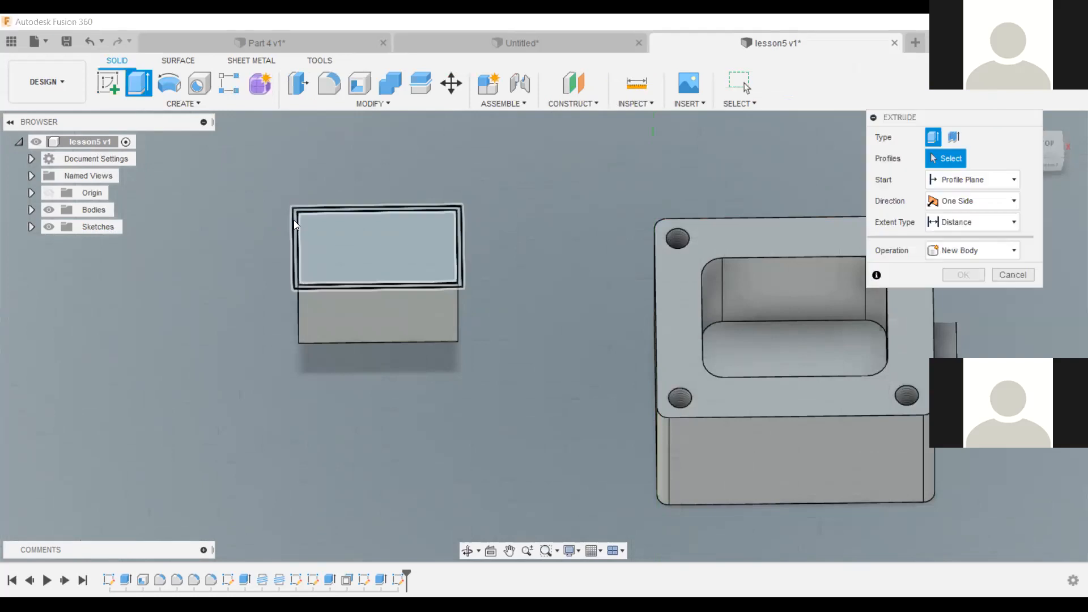
{"action": "left_click", "coordinate": [339, 235]}
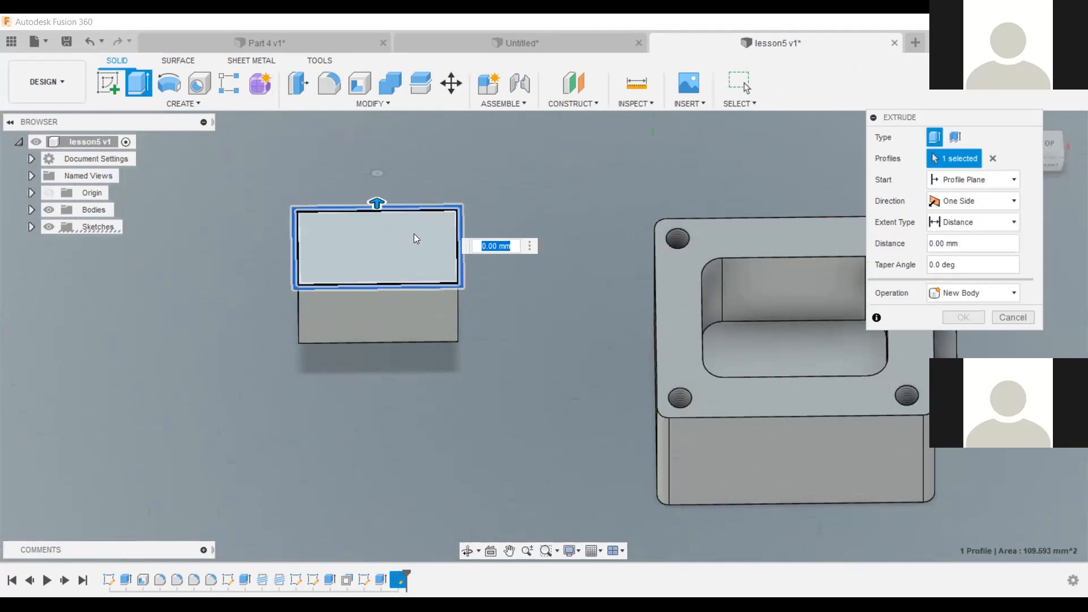
{"action": "left_click", "coordinate": [429, 261]}
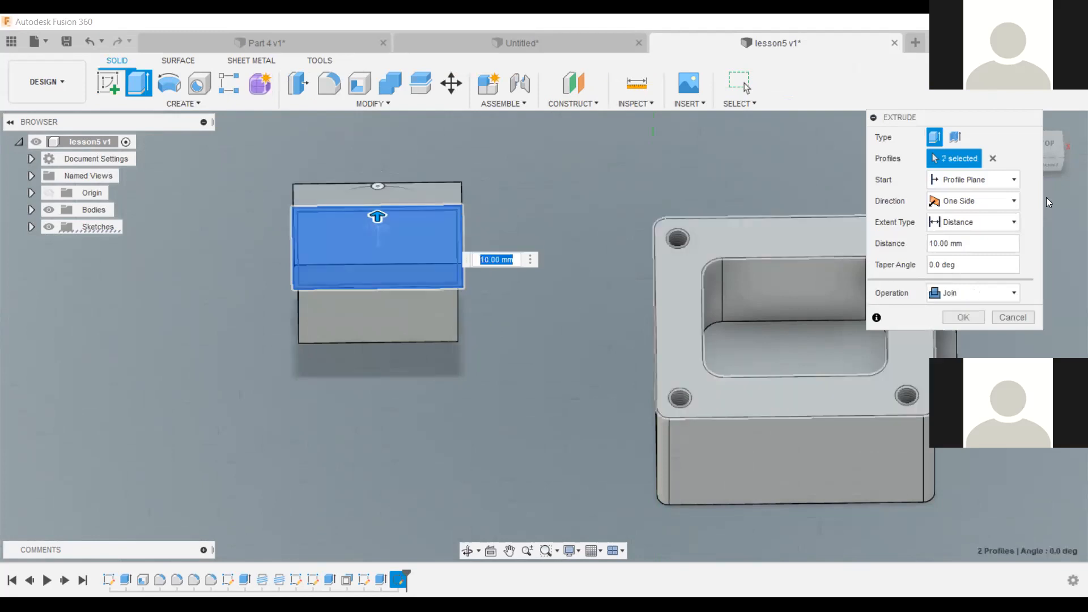
{"action": "mouse_move", "coordinate": [1057, 169]}
{"action": "left_mouse_down"}
{"action": "mouse_move", "coordinate": [1056, 116]}
{"action": "mouse_move", "coordinate": [1054, 168]}
{"action": "left_mouse_up"}
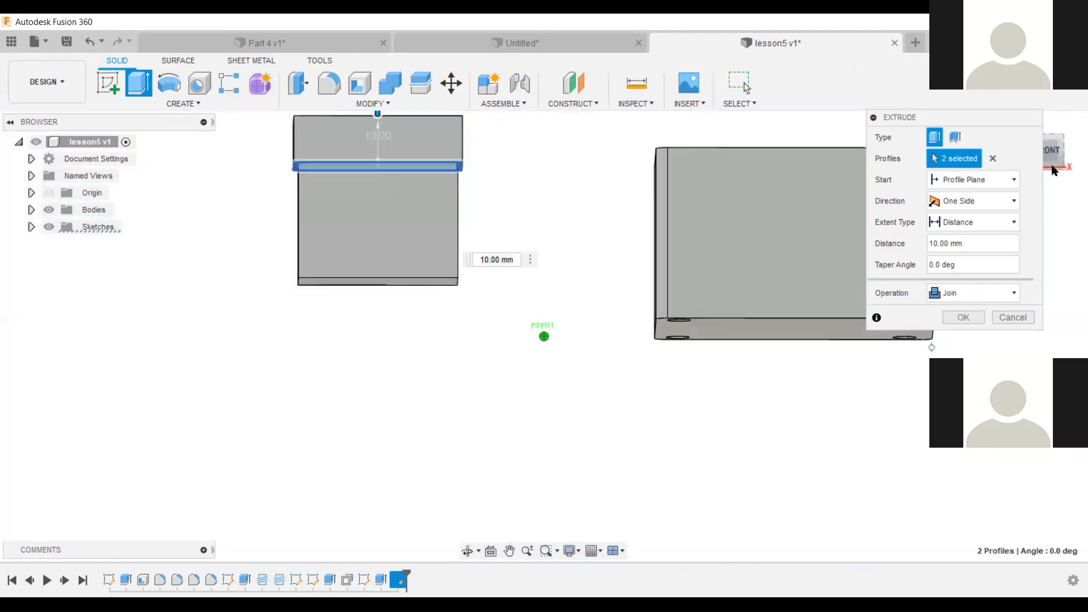
{"action": "left_click_drag", "start_coordinate": [378, 117], "coordinate": [373, 145]}
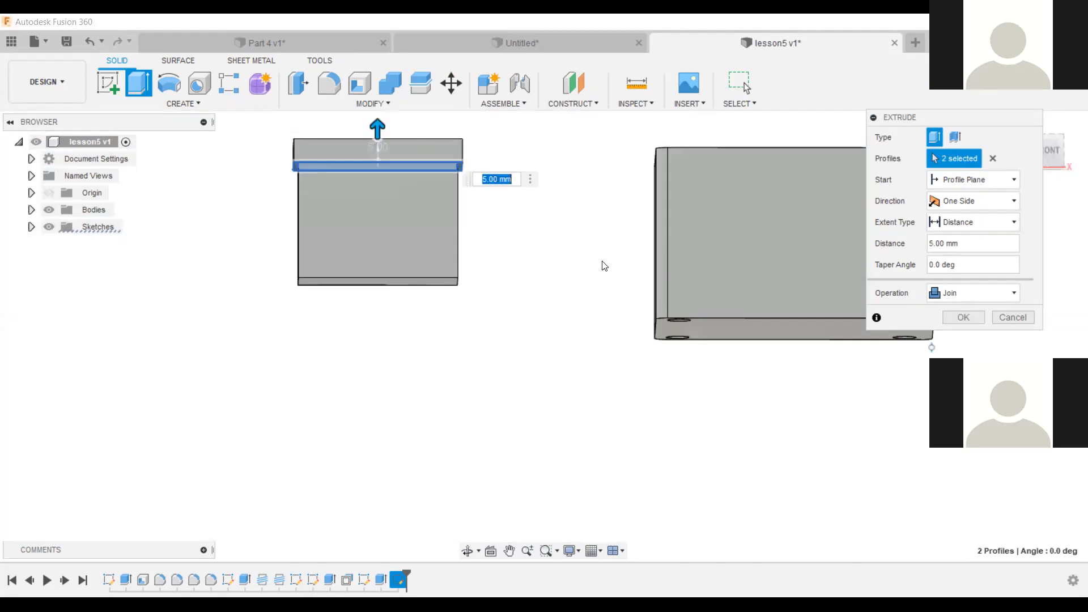
{"action": "type", "text": "2"}
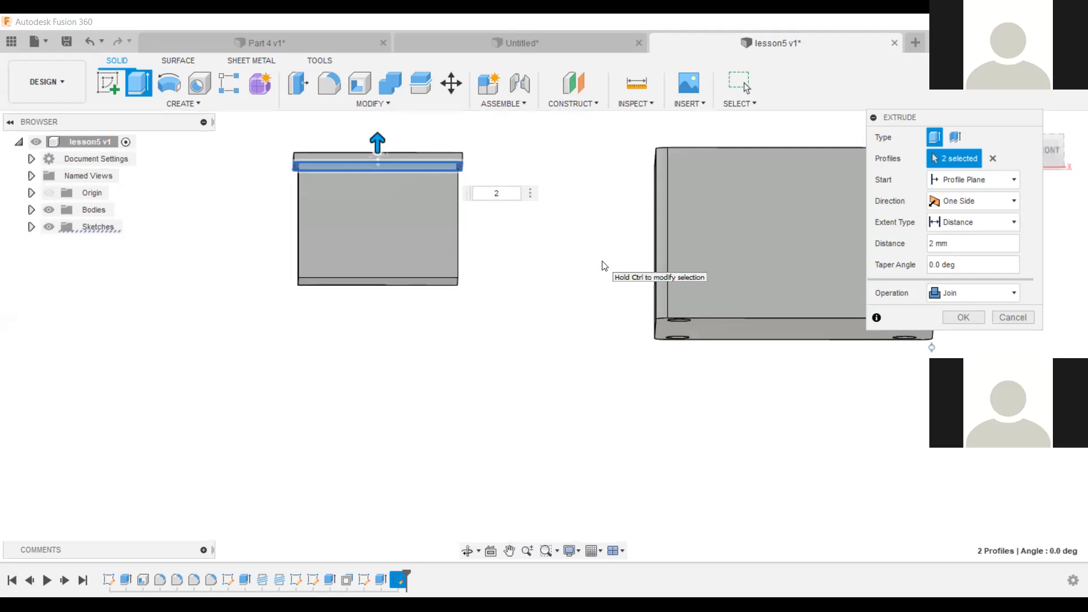
{"action": "key", "text": "BackSpace"}
{"action": "type", "text": "3"}
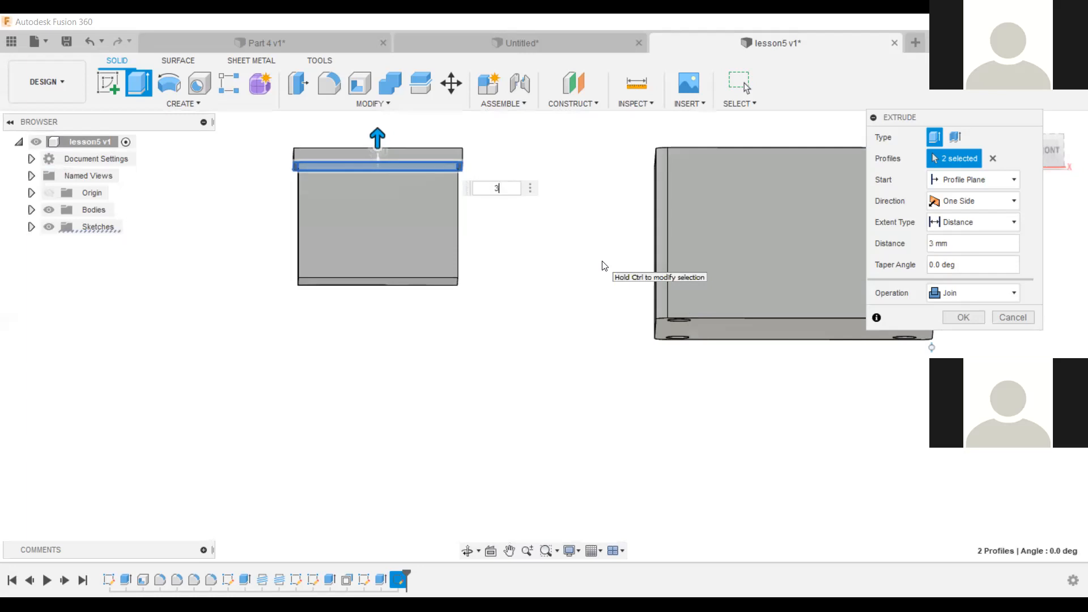
{"action": "key", "text": "Return"}
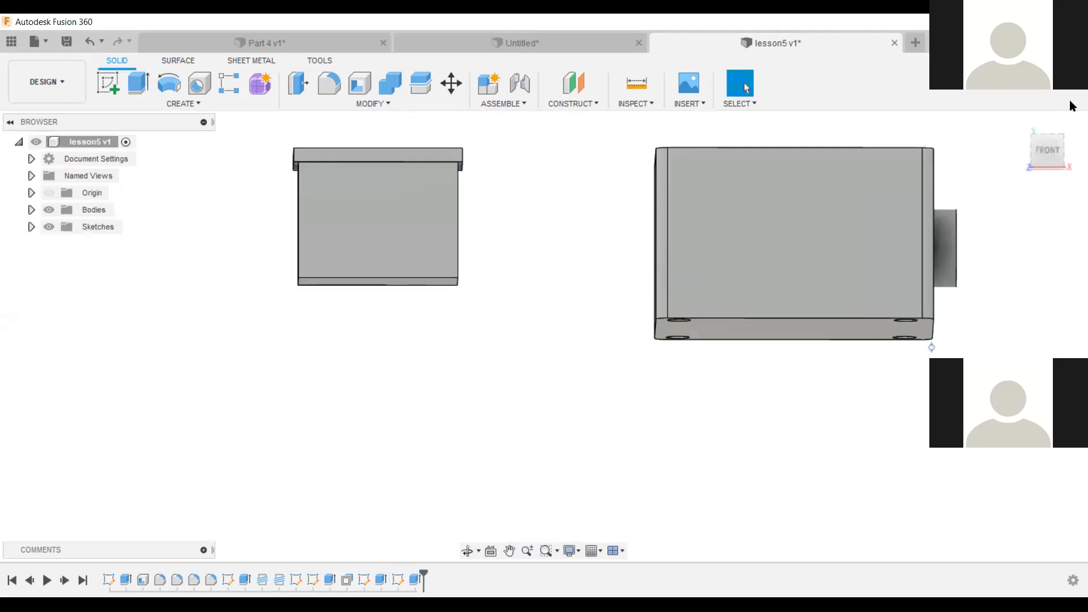
Examine the overhanging cap on the separate block from the side, below and above, selecting its side faces.
{"action": "mouse_move", "coordinate": [1046, 168]}
{"action": "left_mouse_down"}
{"action": "mouse_move", "coordinate": [1071, 168]}
{"action": "mouse_move", "coordinate": [9, 165]}
{"action": "left_mouse_up"}
{"action": "left_click_drag", "start_coordinate": [1052, 164], "coordinate": [1075, 130]}
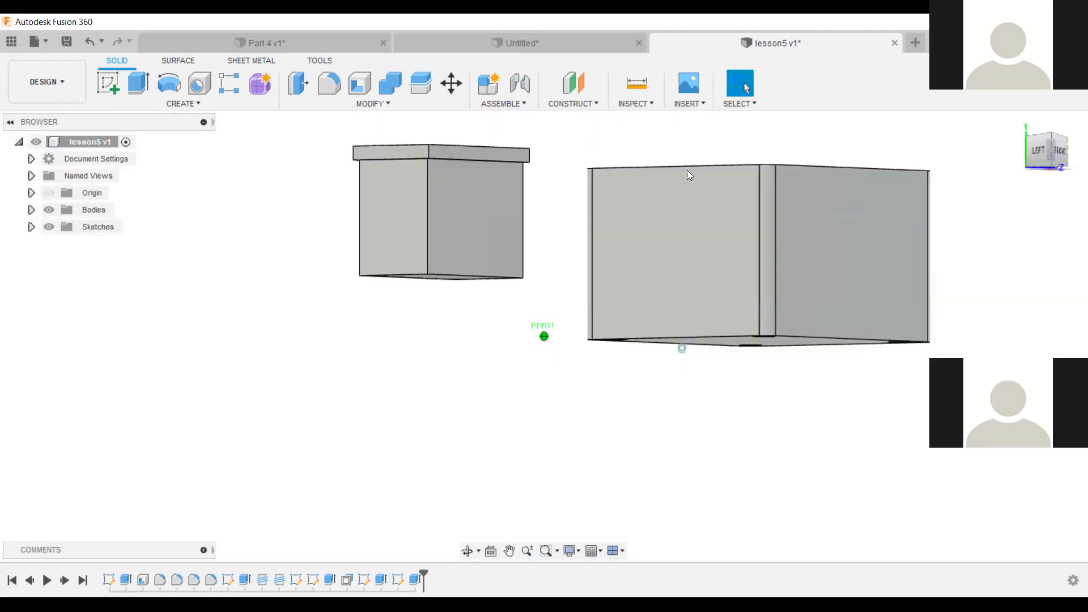
{"action": "left_click", "coordinate": [440, 174]}
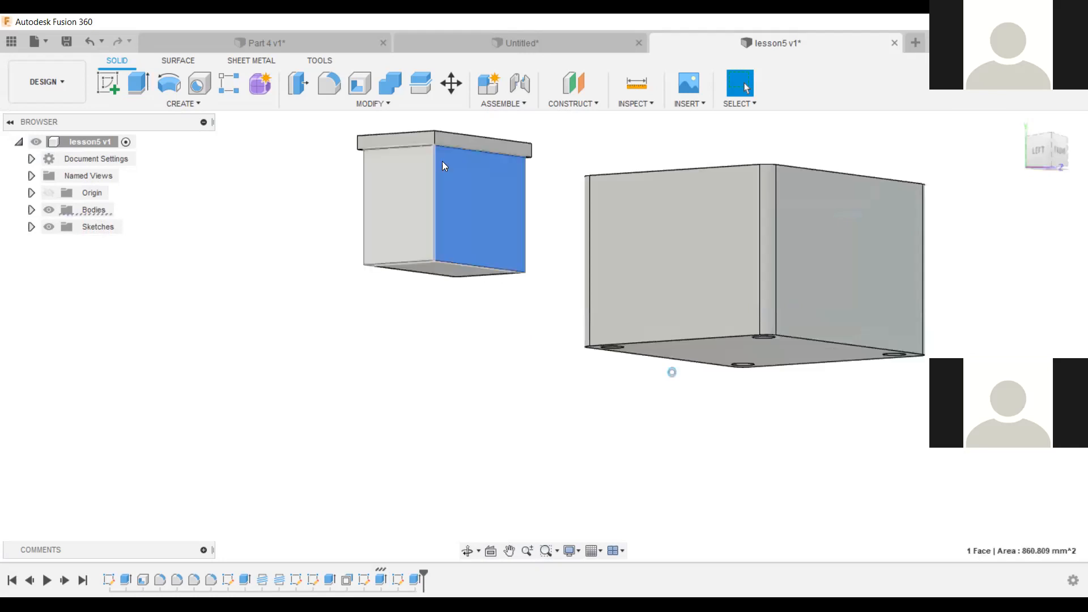
{"action": "left_click", "coordinate": [423, 182]}
{"action": "left_click", "coordinate": [809, 131]}
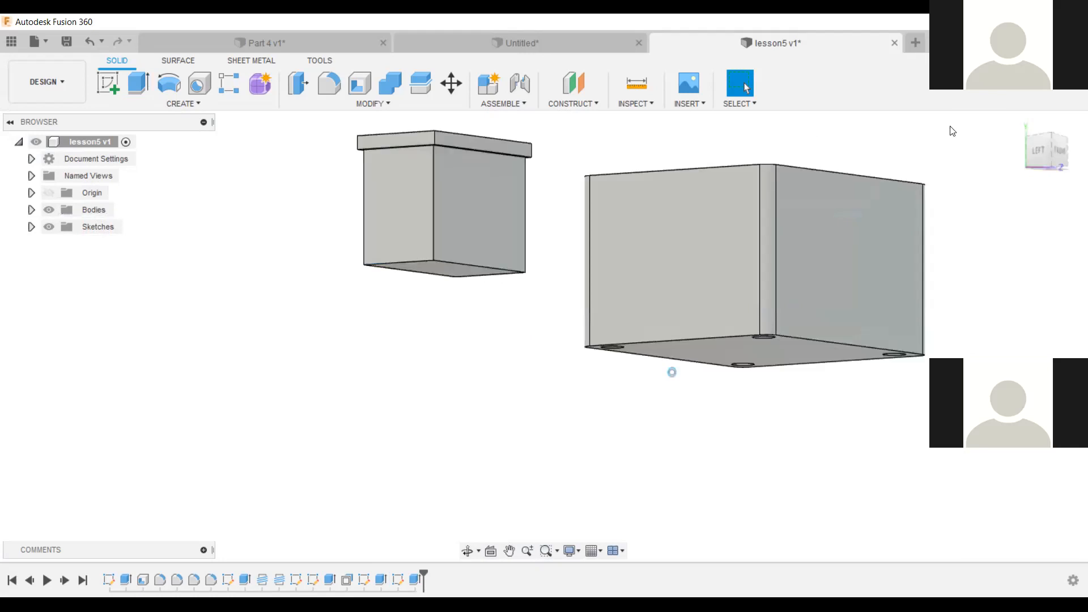
{"action": "left_click", "coordinate": [1035, 147]}
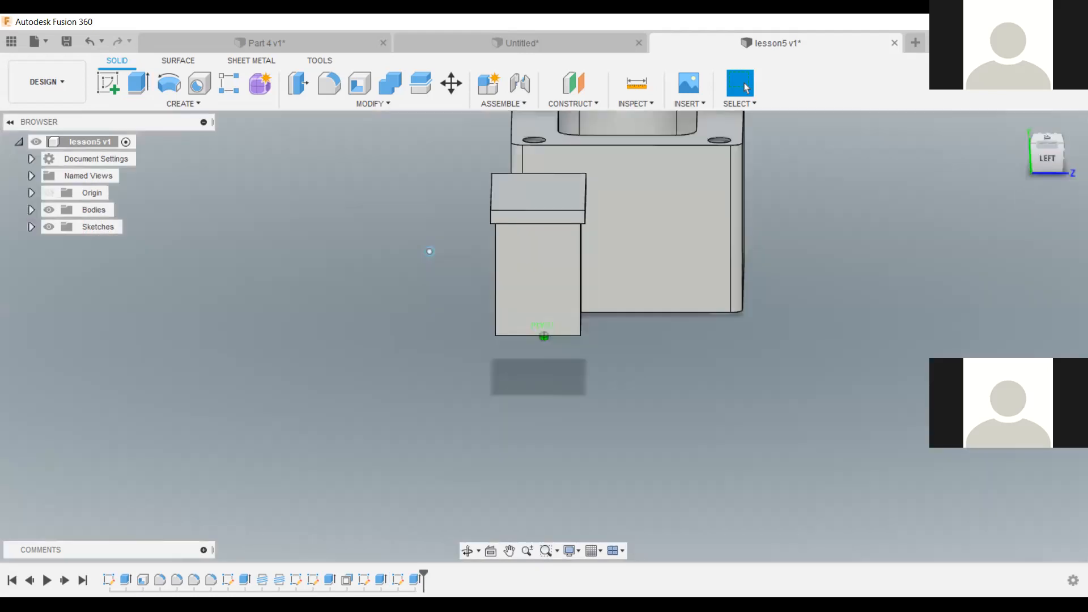
{"action": "mouse_move", "coordinate": [429, 251]}
{"action": "middle_mouse_down", "text": "shift"}
{"action": "mouse_move", "coordinate": [397, 340]}
{"action": "mouse_move", "coordinate": [306, 261]}
{"action": "middle_mouse_up", "text": "shift"}
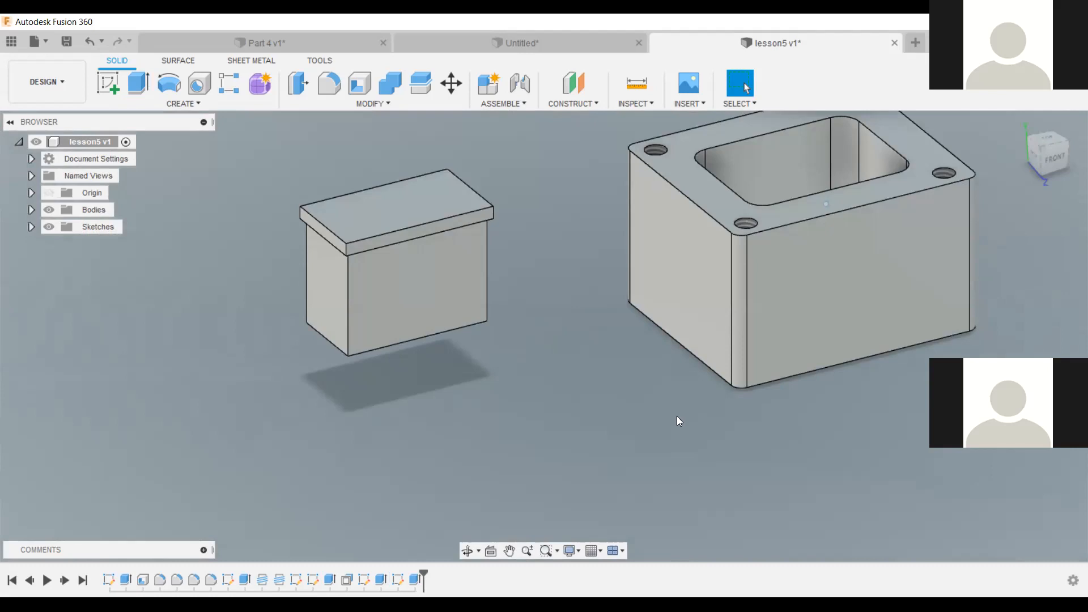
{"action": "middle_click_drag", "start_coordinate": [664, 435], "coordinate": [630, 499], "text": "shift"}
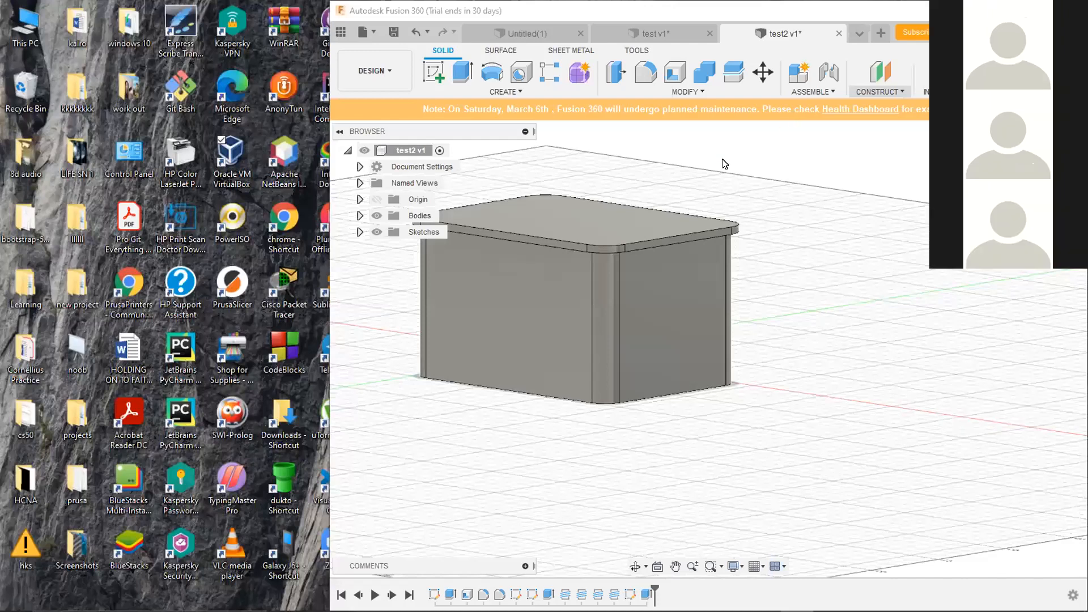
Switch to the test2 design, maximize its window, and remove the existing lid and its sketch from the box.
{"action": "key", "text": "super+Up"}
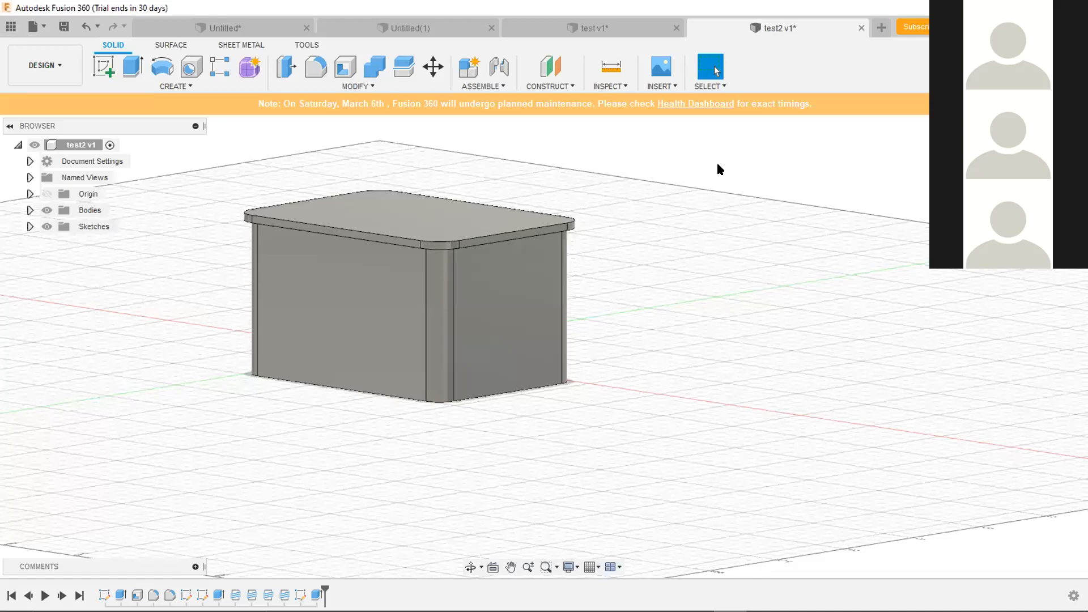
{"action": "middle_click_drag", "start_coordinate": [718, 165], "coordinate": [718, 174], "text": "shift"}
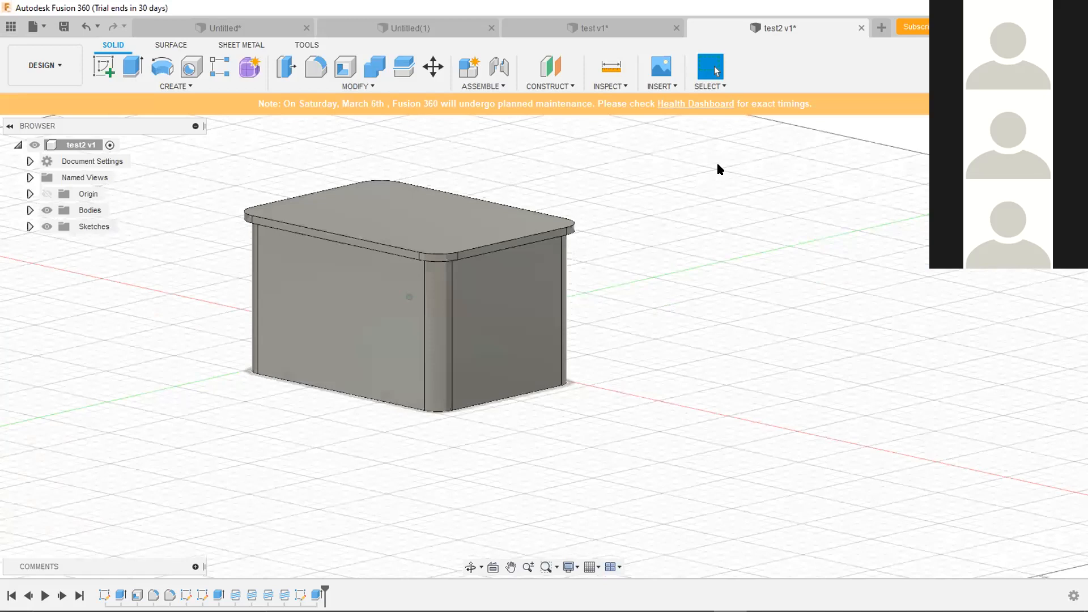
{"action": "middle_click_drag", "start_coordinate": [717, 165], "coordinate": [717, 190], "text": "shift"}
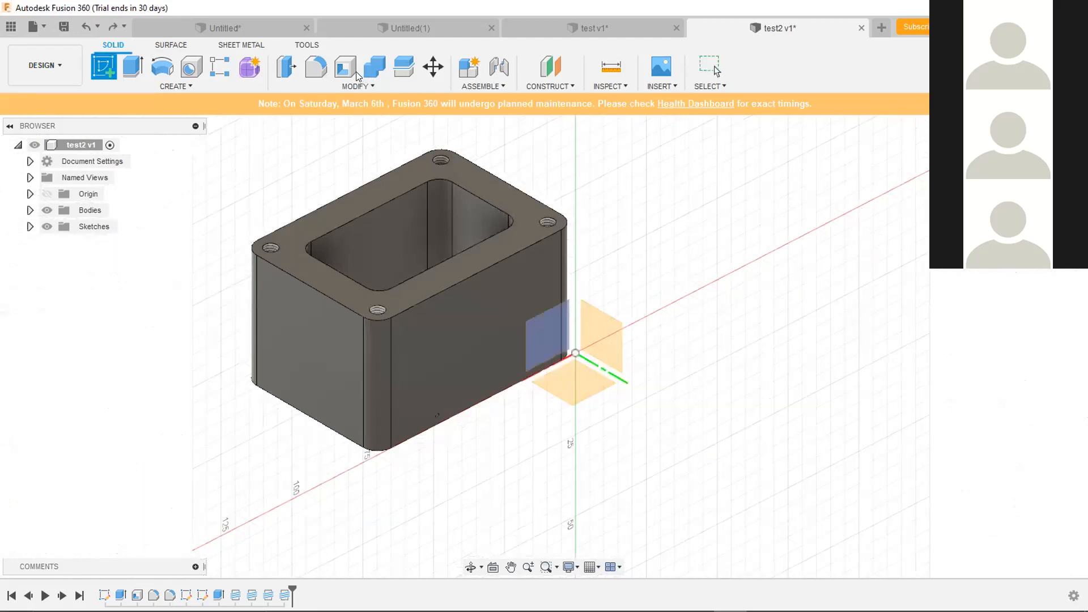
Sketch on the box's top face, offset its outer outline 2 mm outward with chain selection on, and finish the sketch.
{"action": "left_click", "coordinate": [343, 210]}
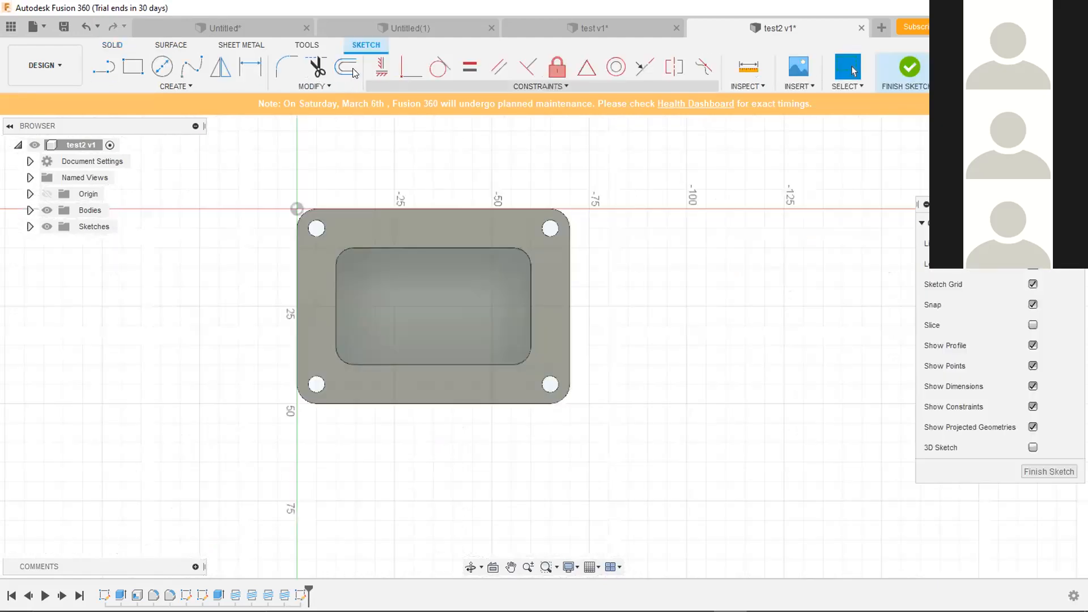
{"action": "key", "text": "o"}
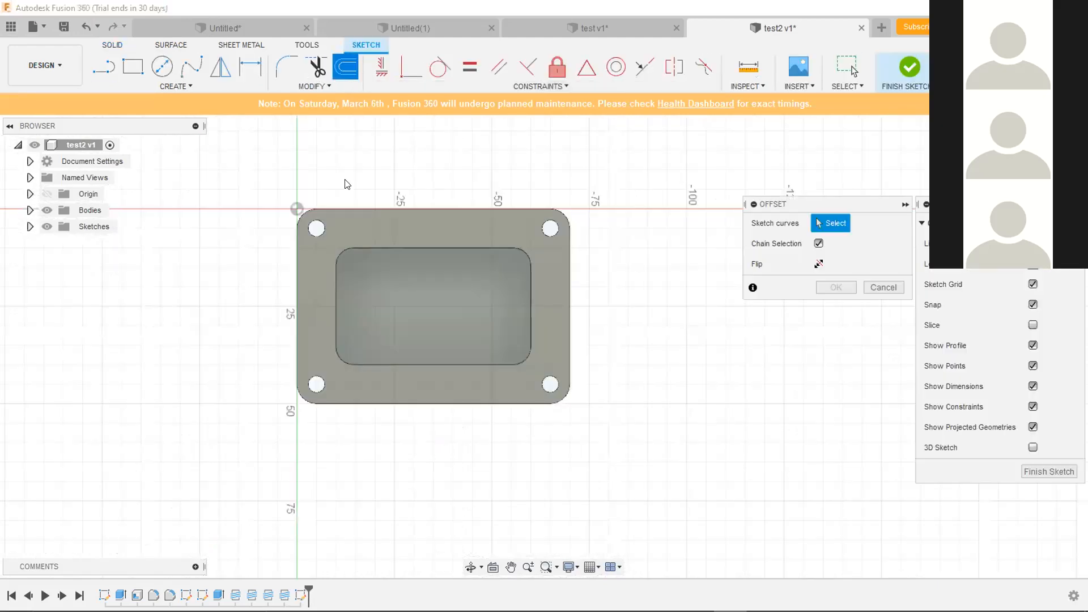
{"action": "left_click", "coordinate": [341, 210]}
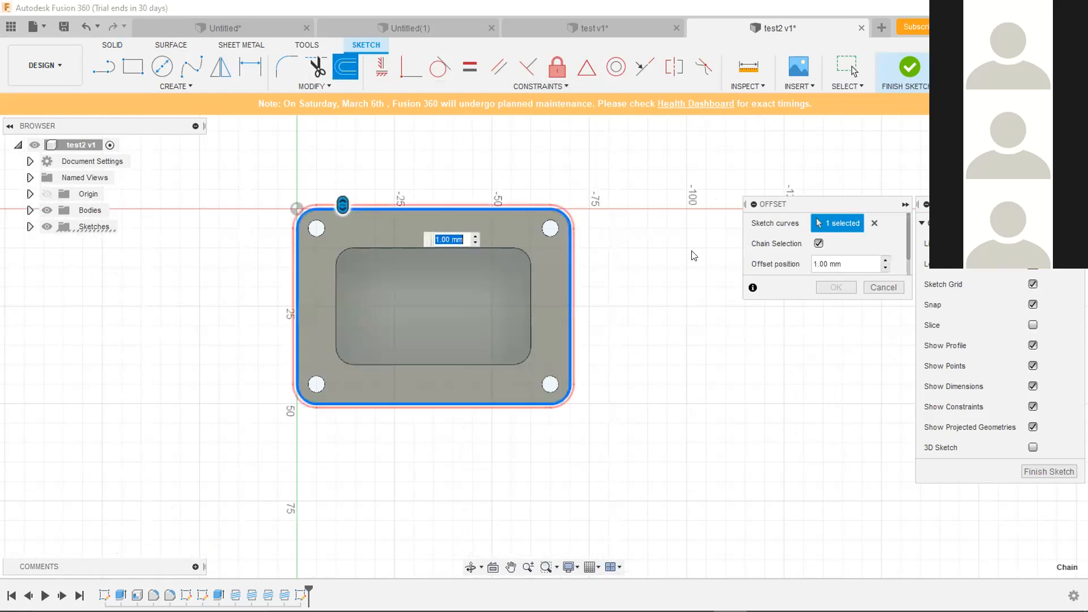
{"action": "left_click", "coordinate": [814, 263]}
{"action": "key", "text": "Delete"}
{"action": "type", "text": "2"}
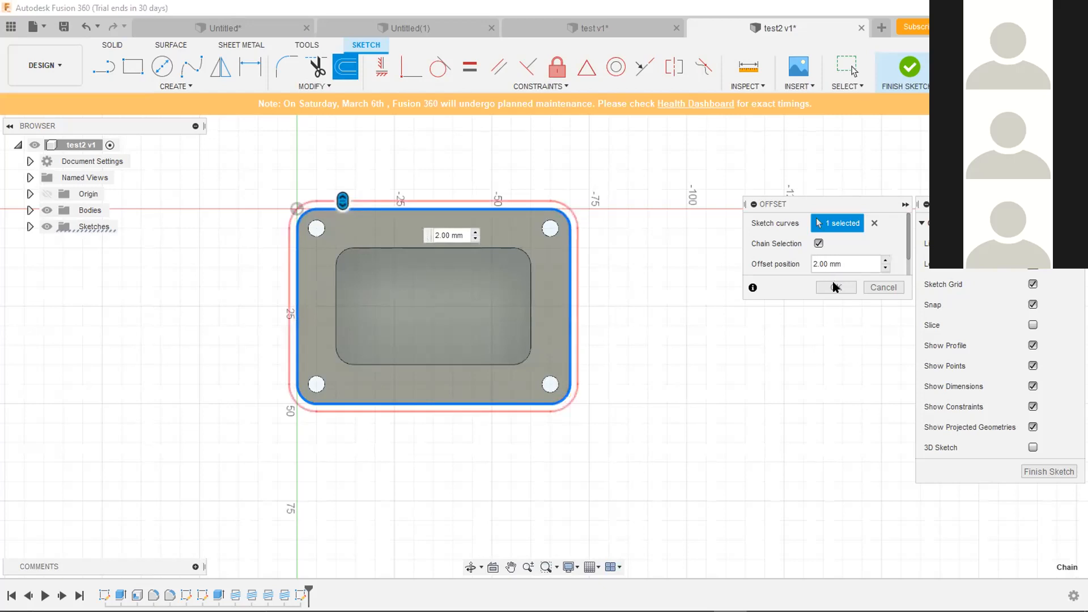
{"action": "left_click", "coordinate": [836, 288]}
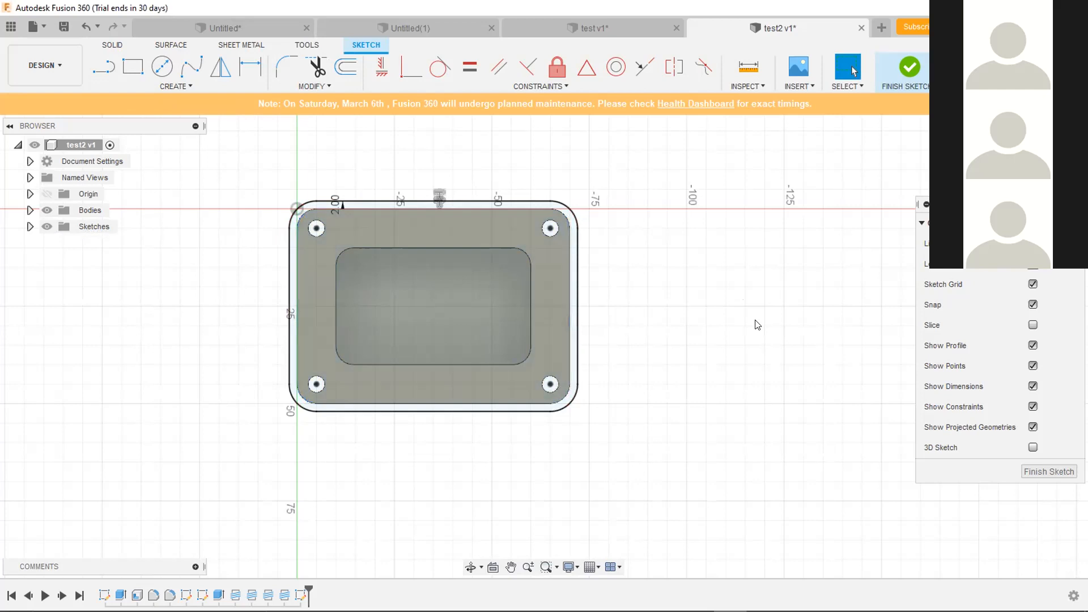
{"action": "left_click", "coordinate": [912, 78]}
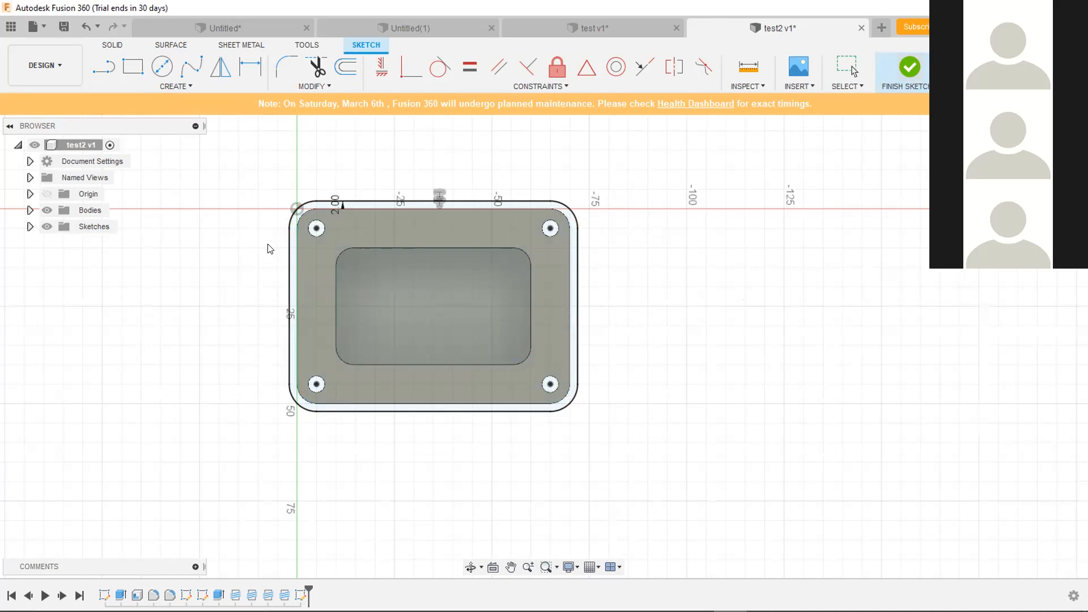
Extrude the offset ring, top face, central opening and corner hole profiles 2 mm upward, joined to the box.
{"action": "key", "text": "e"}
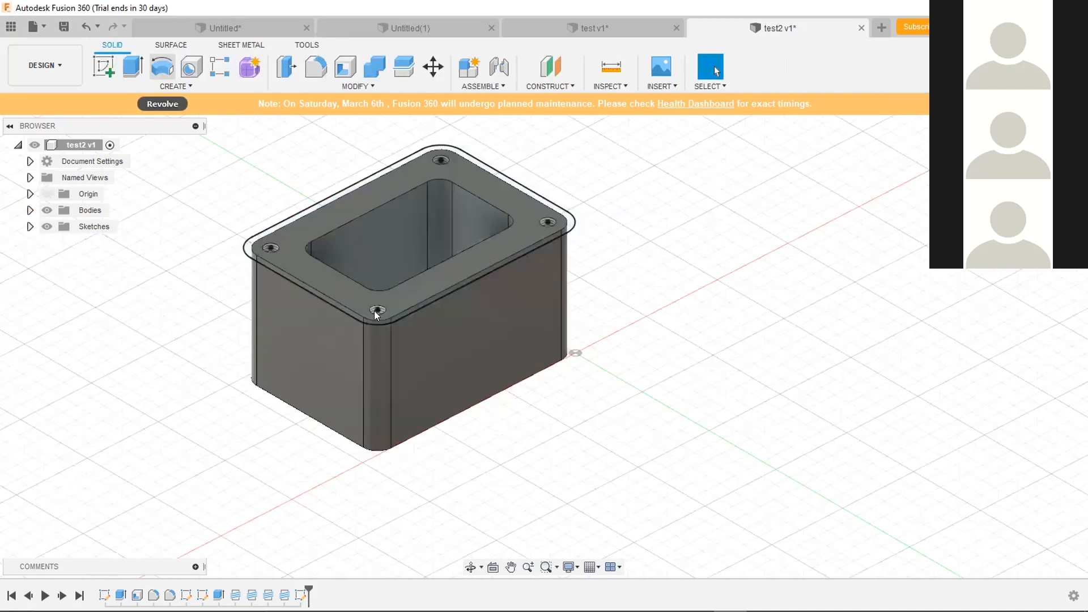
{"action": "key", "text": "e"}
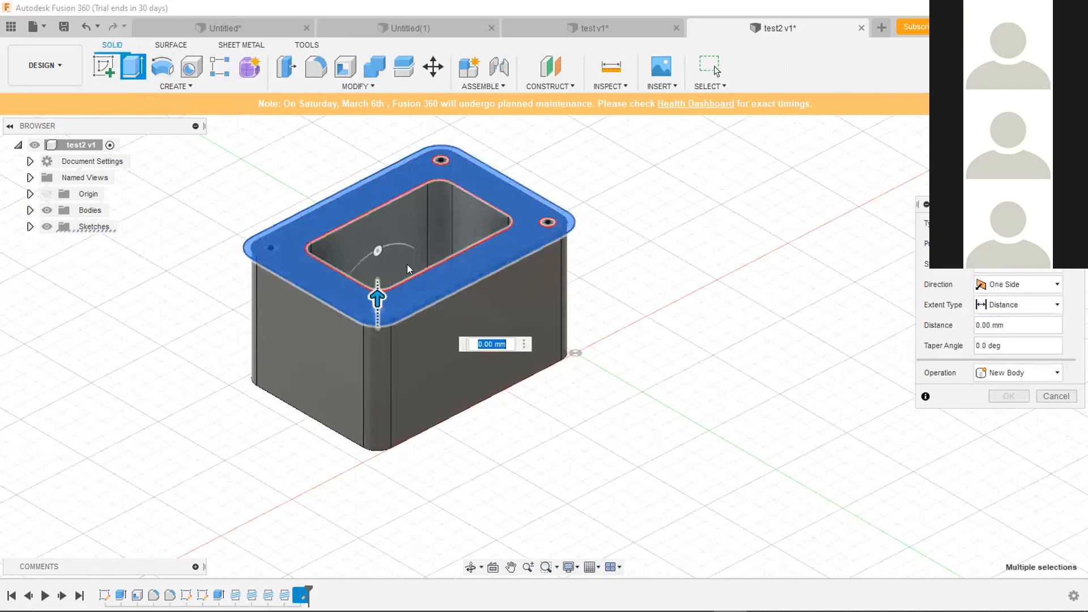
{"action": "left_click", "coordinate": [442, 161]}
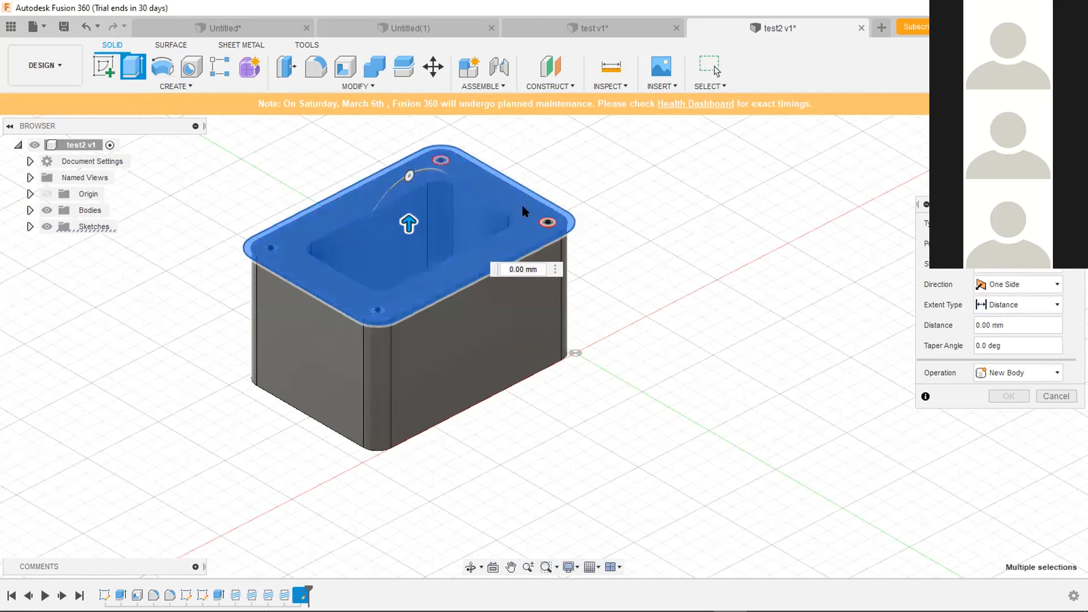
{"action": "left_click", "coordinate": [545, 223]}
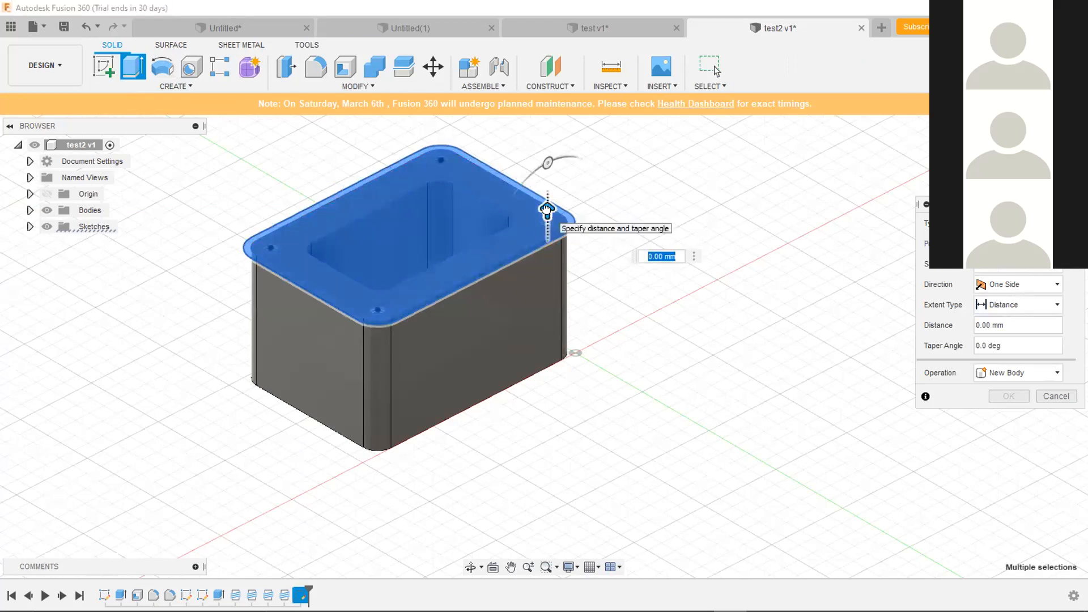
{"action": "left_click_drag", "start_coordinate": [547, 209], "coordinate": [549, 196]}
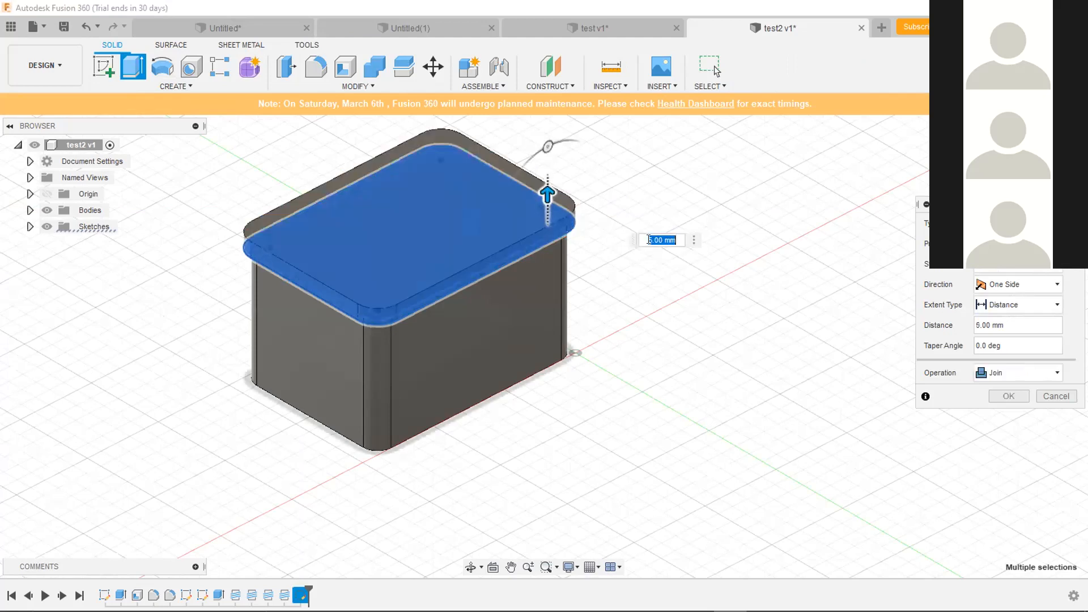
{"action": "type", "text": "2"}
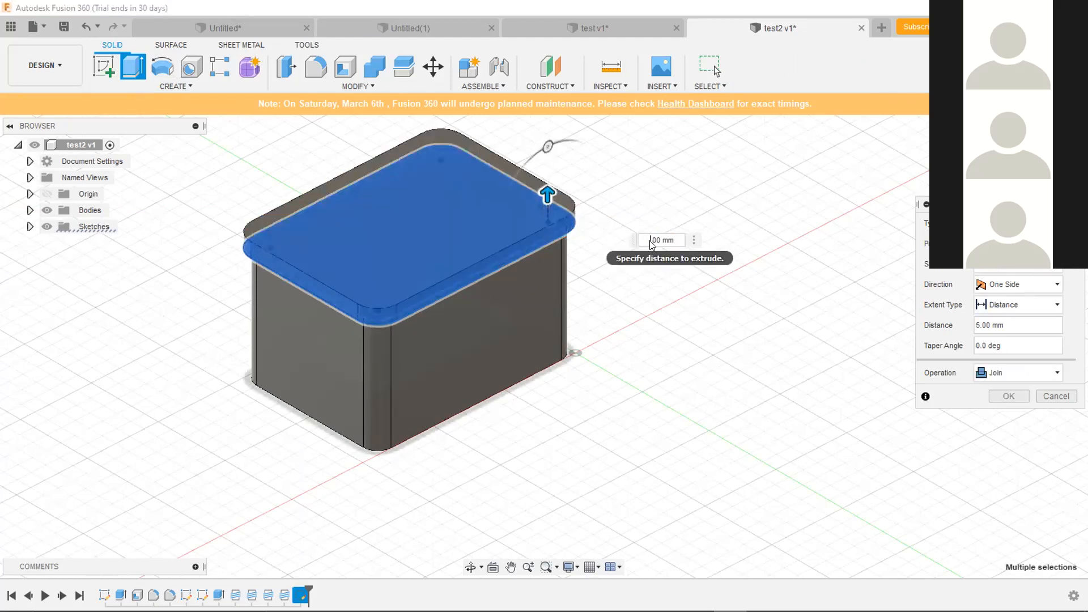
{"action": "key", "text": "Return"}
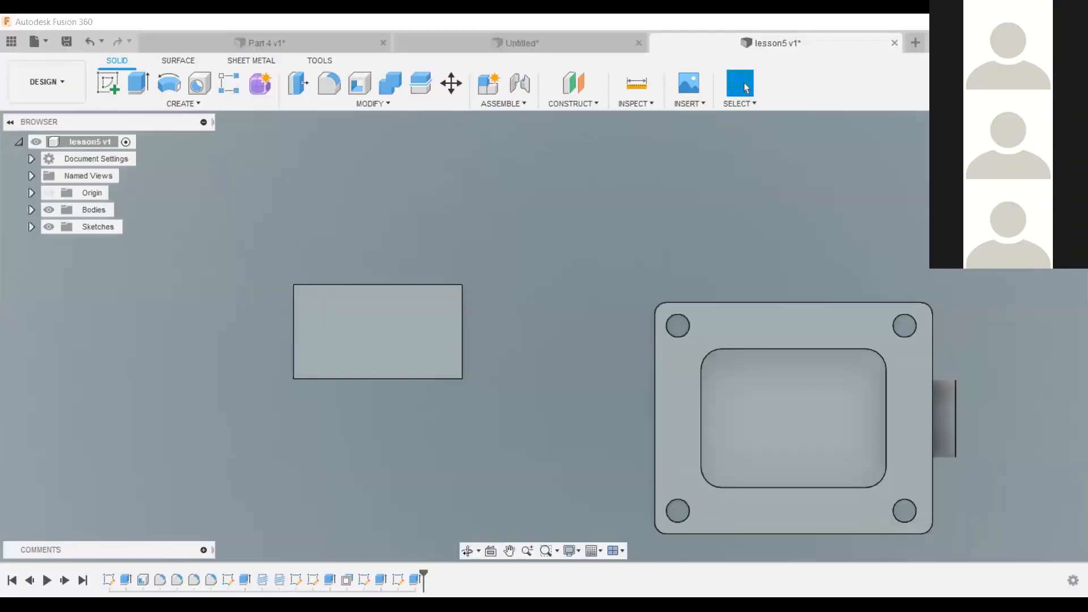
In the lesson5 design, undo the cap, its offset sketch and the separate demonstration block beside the box.
{"action": "middle_click_drag", "start_coordinate": [474, 456], "coordinate": [472, 392], "text": "shift"}
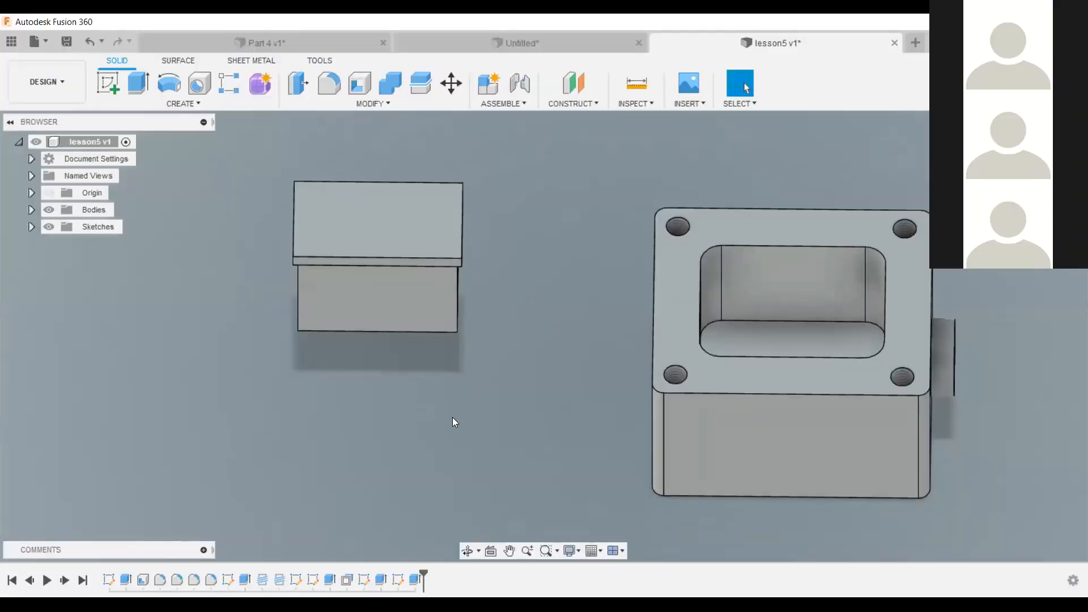
{"action": "key", "text": "ctrl+z"}
{"action": "key", "text": "ctrl+z"}
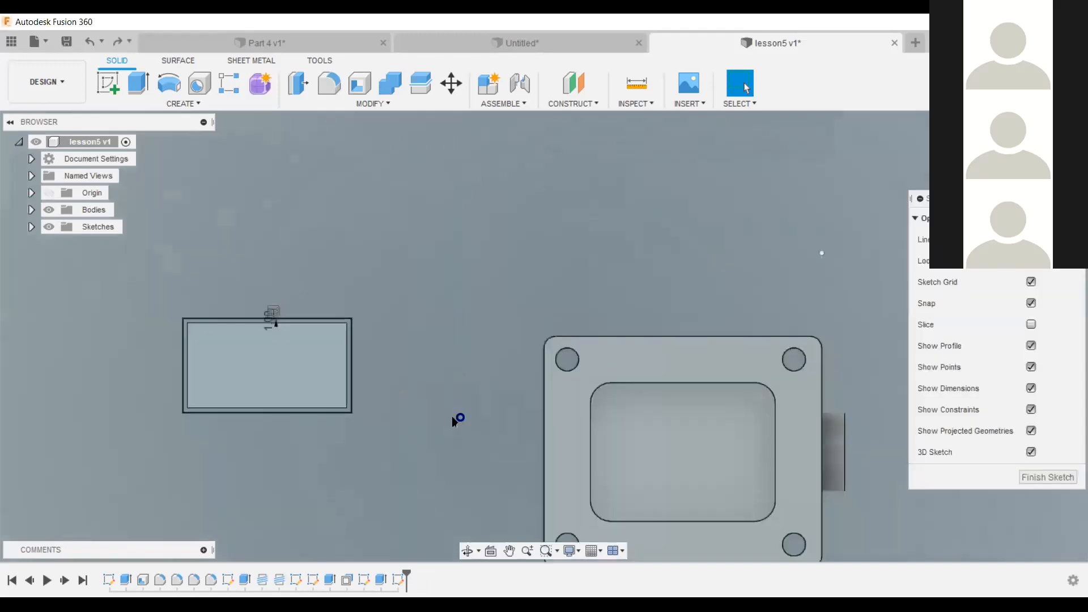
{"action": "key", "text": "ctrl+z"}
{"action": "key", "text": "ctrl+z"}
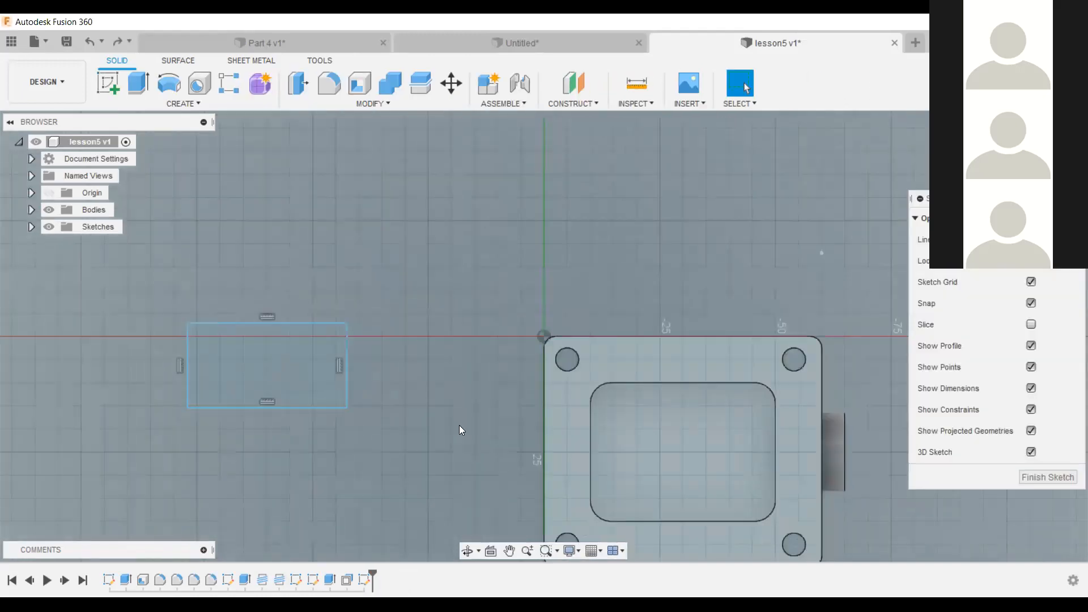
{"action": "key", "text": "ctrl+z"}
{"action": "key", "text": "ctrl+z"}
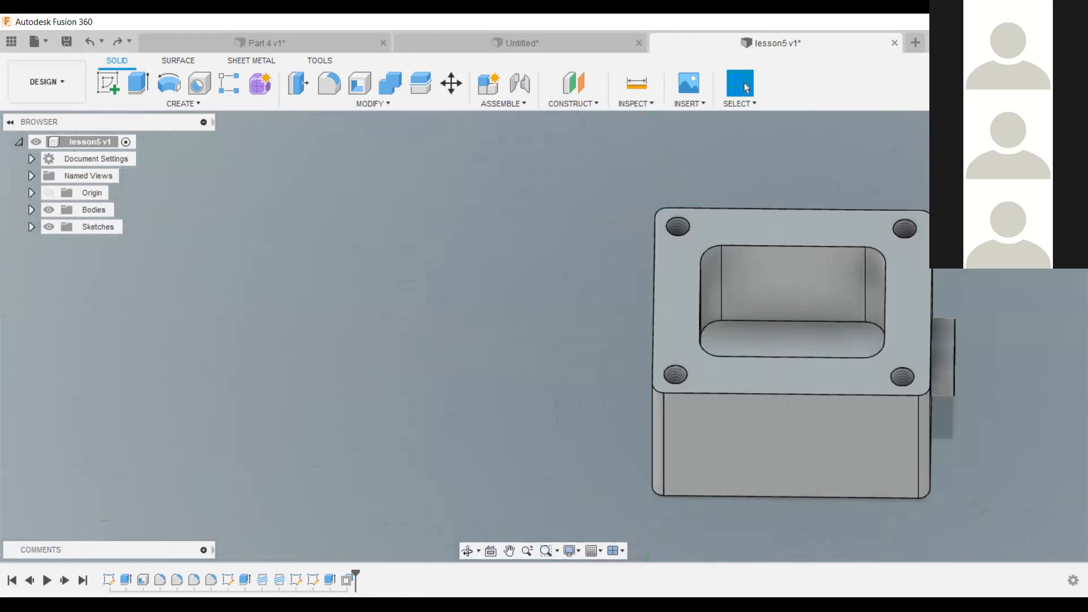
Sketch on the box's top face, offset its outer outline 1 mm outward, and finish the sketch.
{"action": "middle_click_drag", "start_coordinate": [550, 369], "coordinate": [542, 334], "text": "shift"}
{"action": "left_click", "coordinate": [1035, 155]}
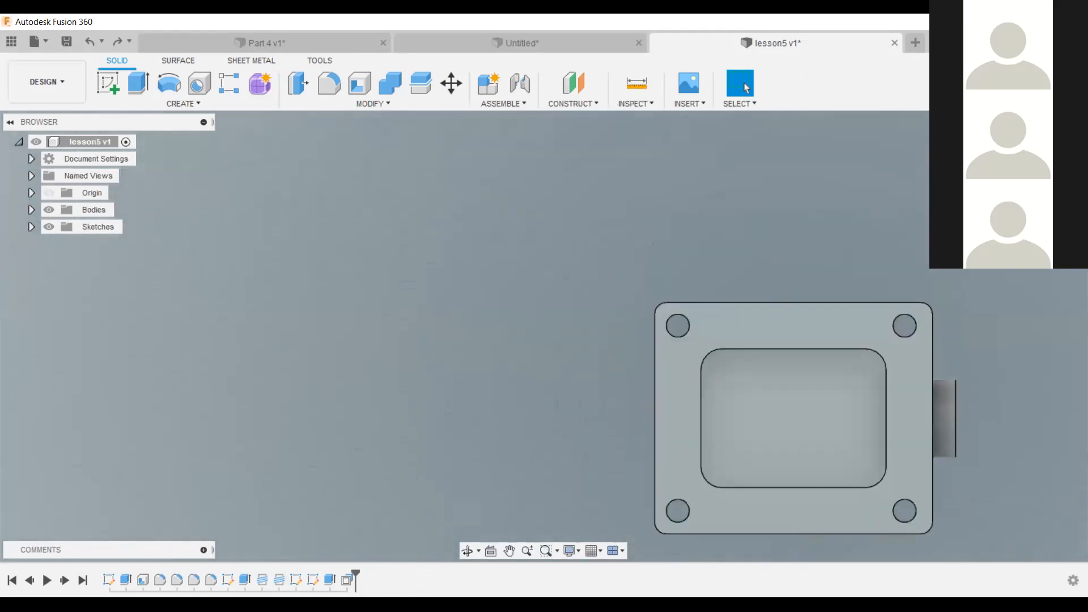
{"action": "left_click", "coordinate": [944, 409]}
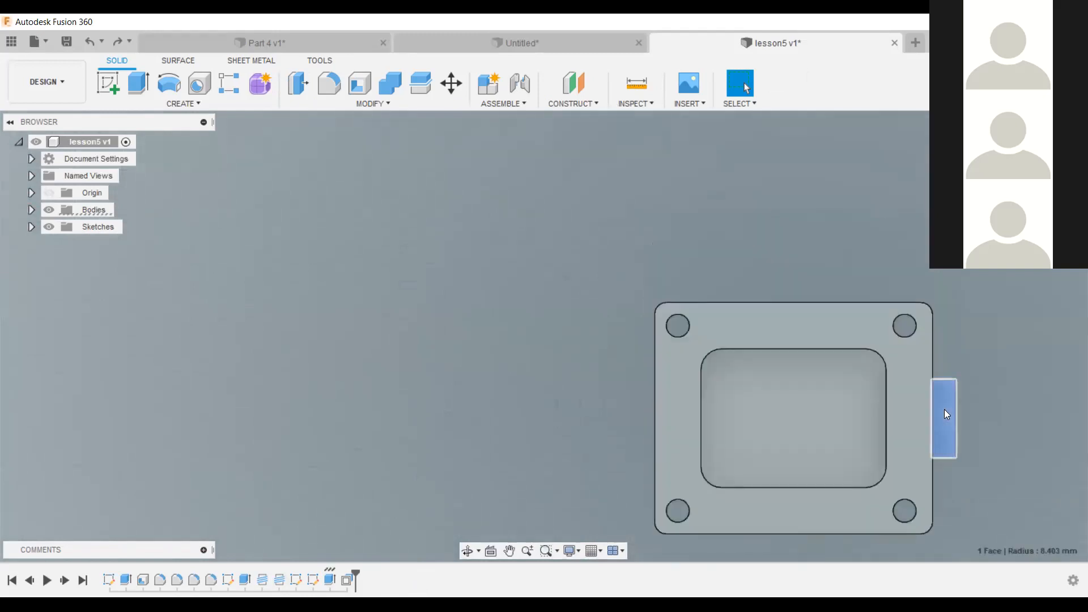
{"action": "left_click", "coordinate": [855, 339]}
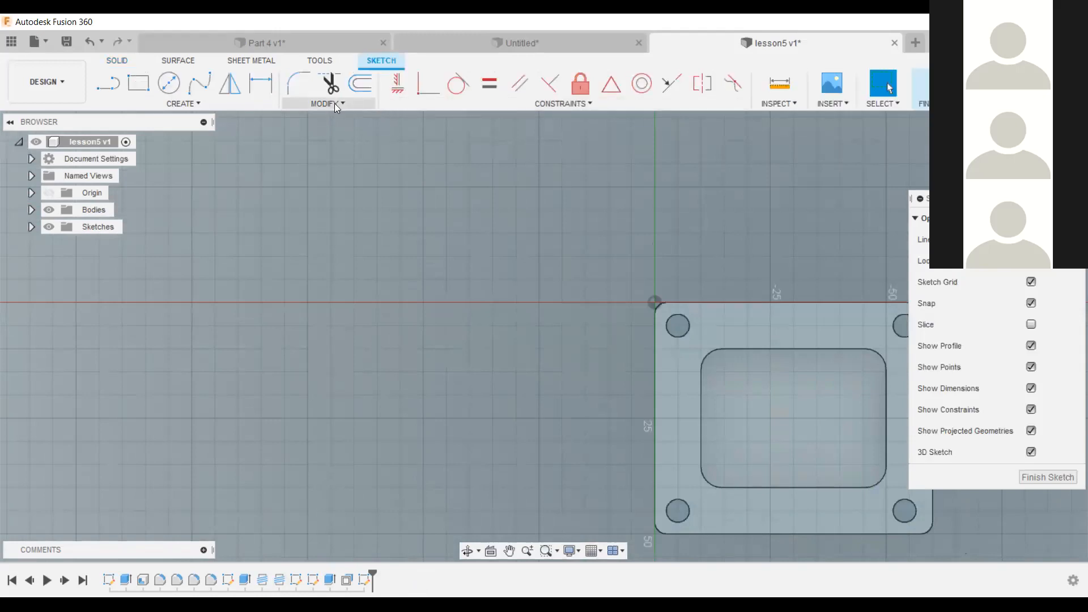
{"action": "left_click", "coordinate": [334, 104]}
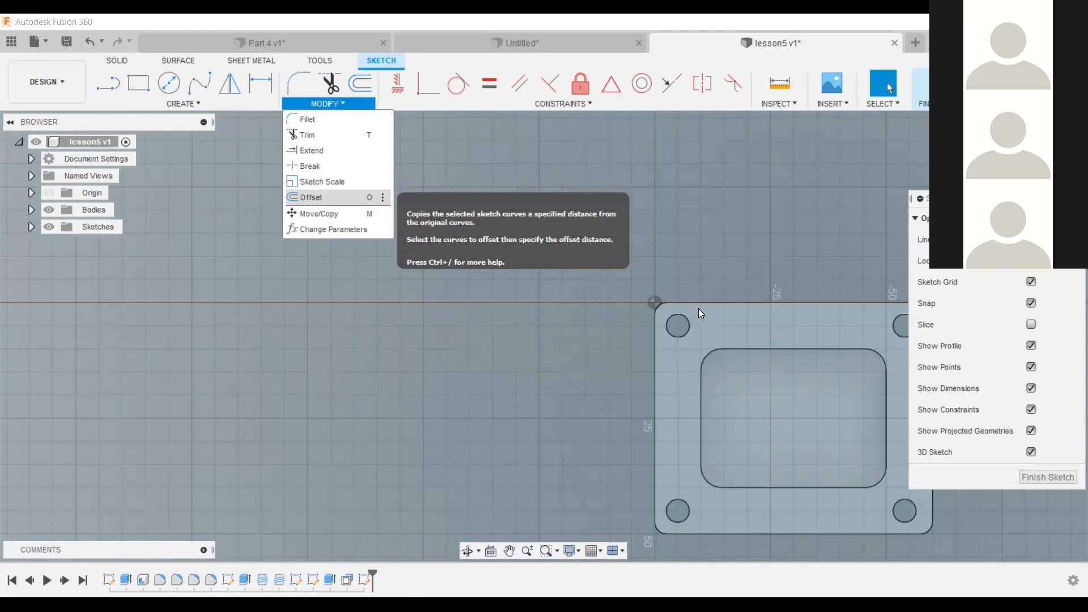
{"action": "key", "text": "o"}
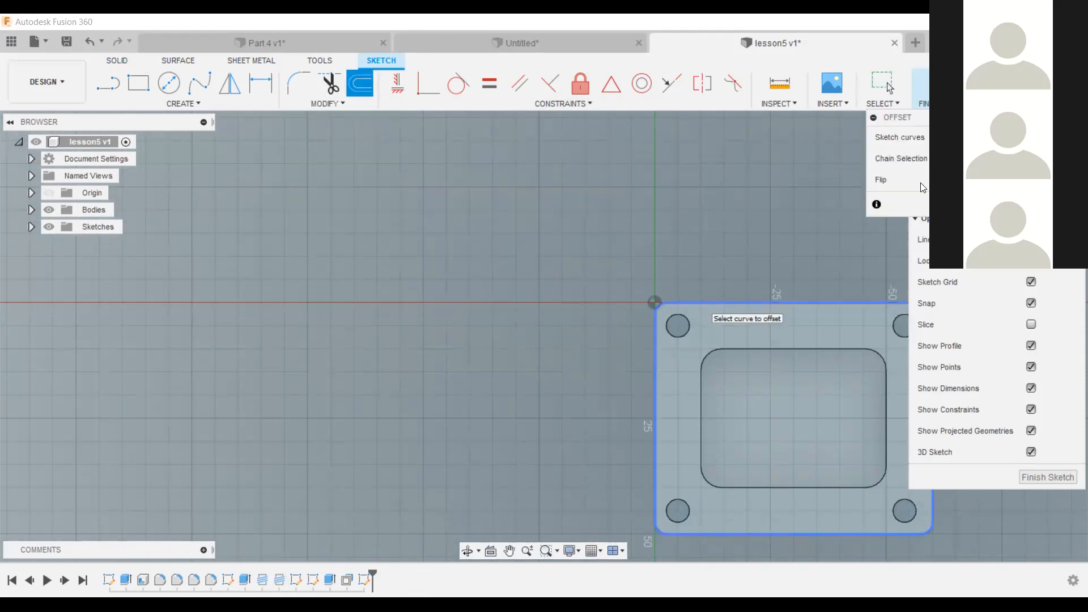
{"action": "left_click", "coordinate": [702, 304]}
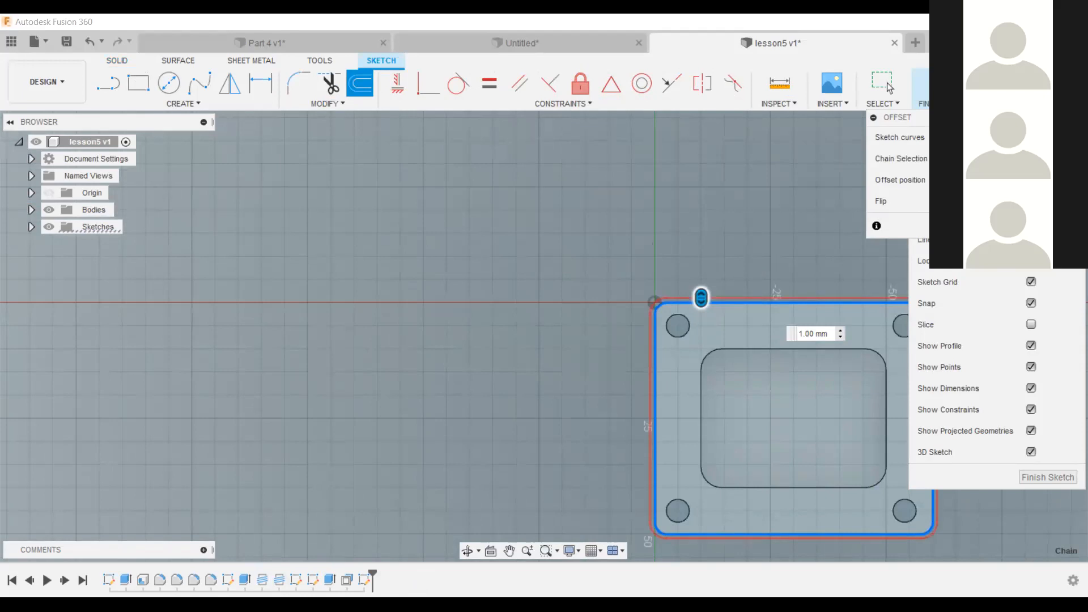
{"action": "left_click", "coordinate": [887, 83]}
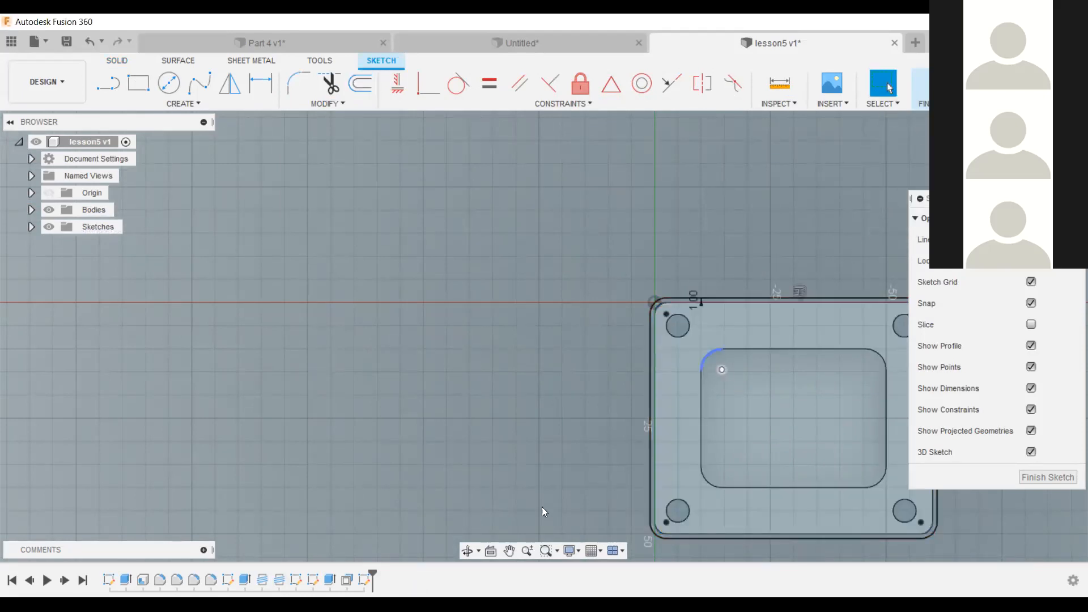
{"action": "middle_click_drag", "start_coordinate": [721, 251], "coordinate": [483, 165]}
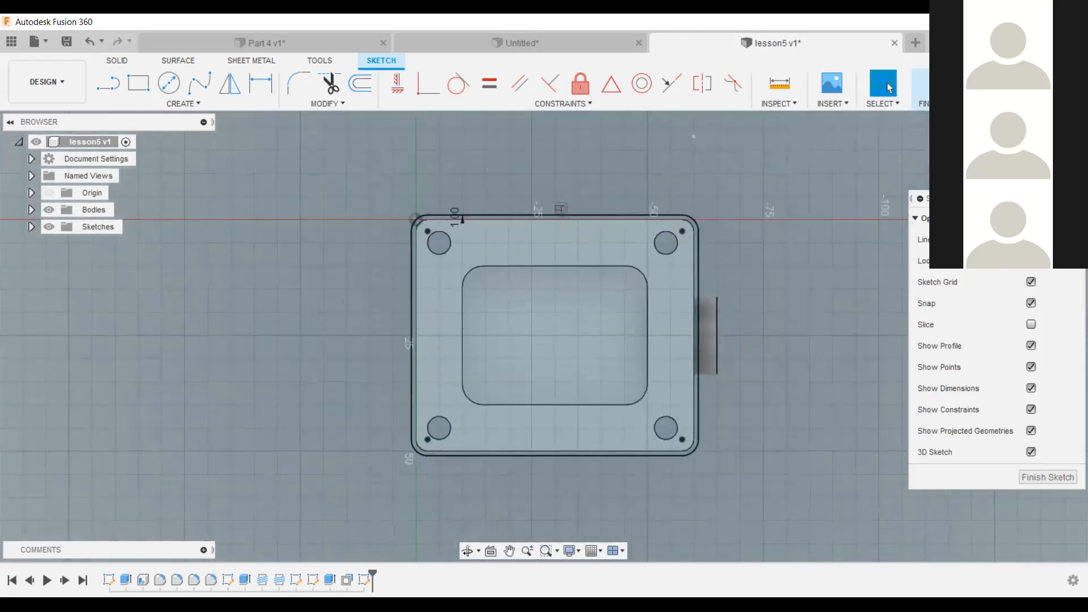
{"action": "left_click", "coordinate": [921, 85]}
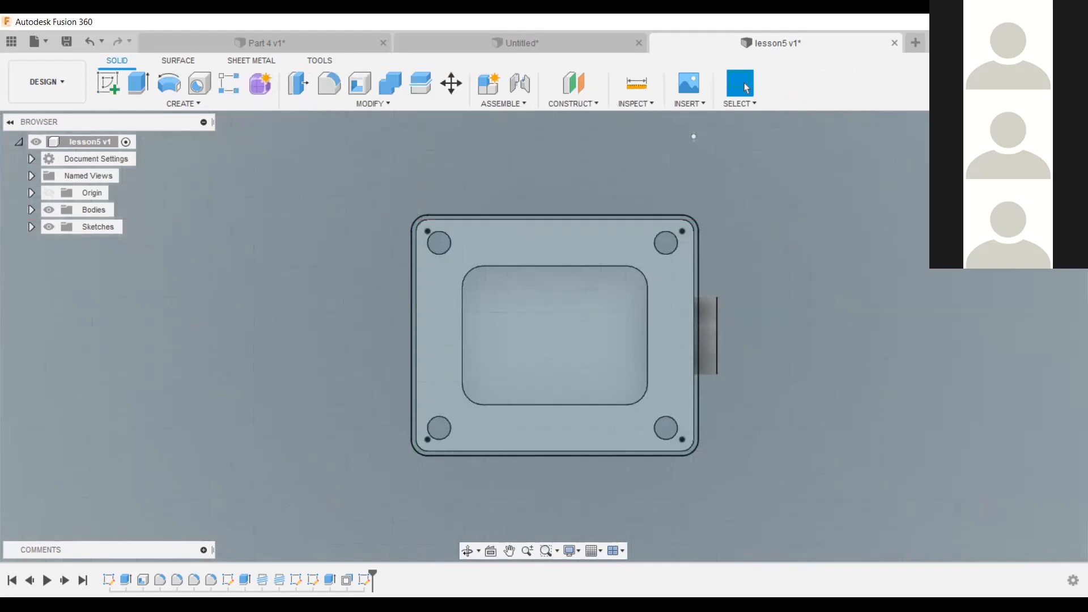
Extrude the offset ring and all profiles inside it, including the opening and corner holes, 3 mm upward, joined to the box.
{"action": "middle_click_drag", "start_coordinate": [544, 336], "coordinate": [544, 283], "text": "shift"}
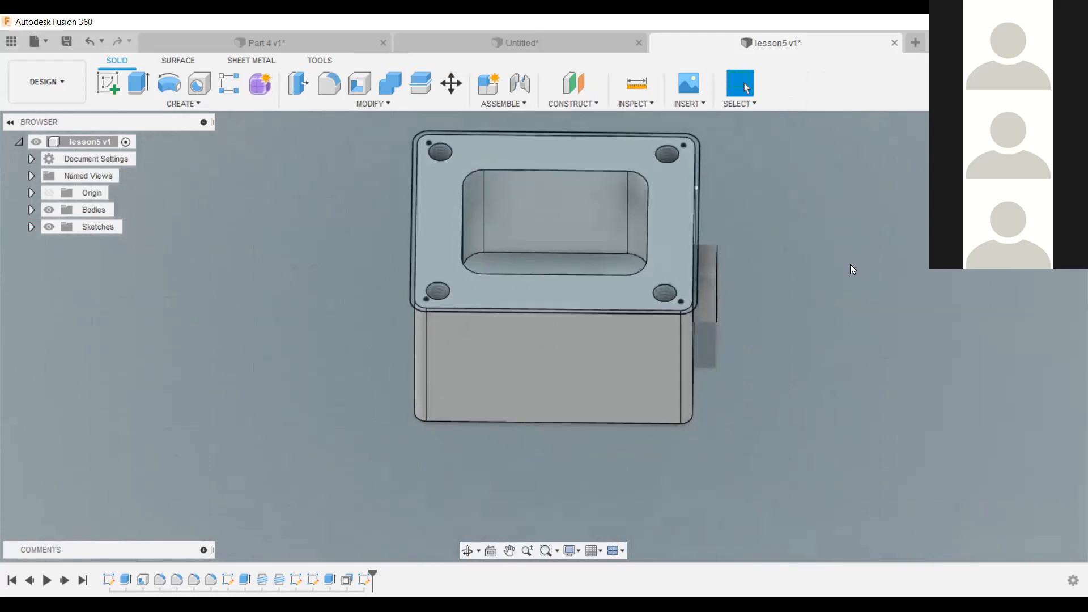
{"action": "middle_click_drag", "start_coordinate": [848, 263], "coordinate": [833, 382]}
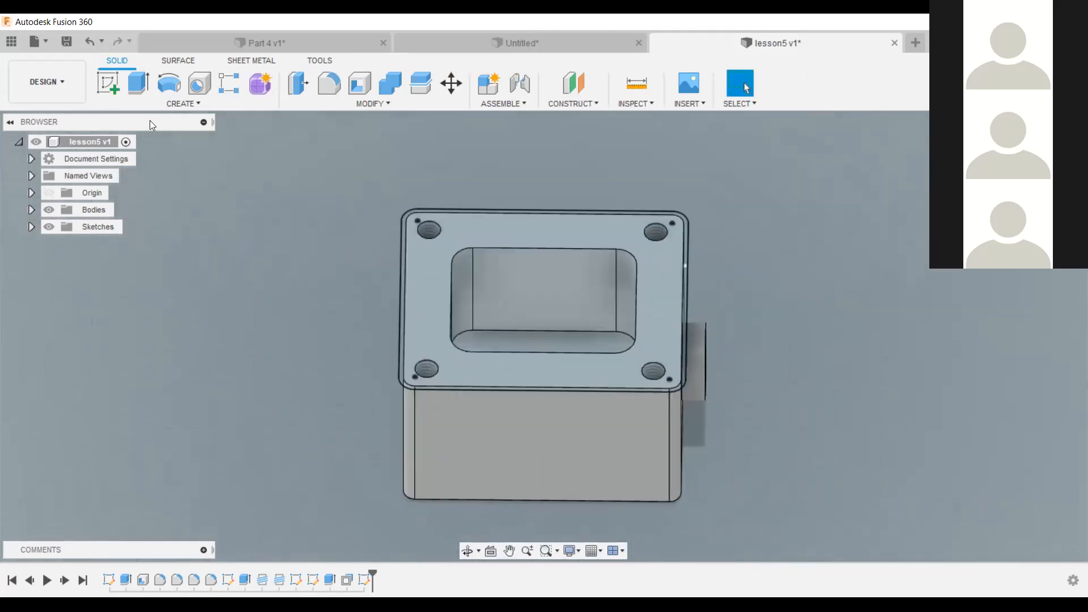
{"action": "left_click", "coordinate": [145, 86]}
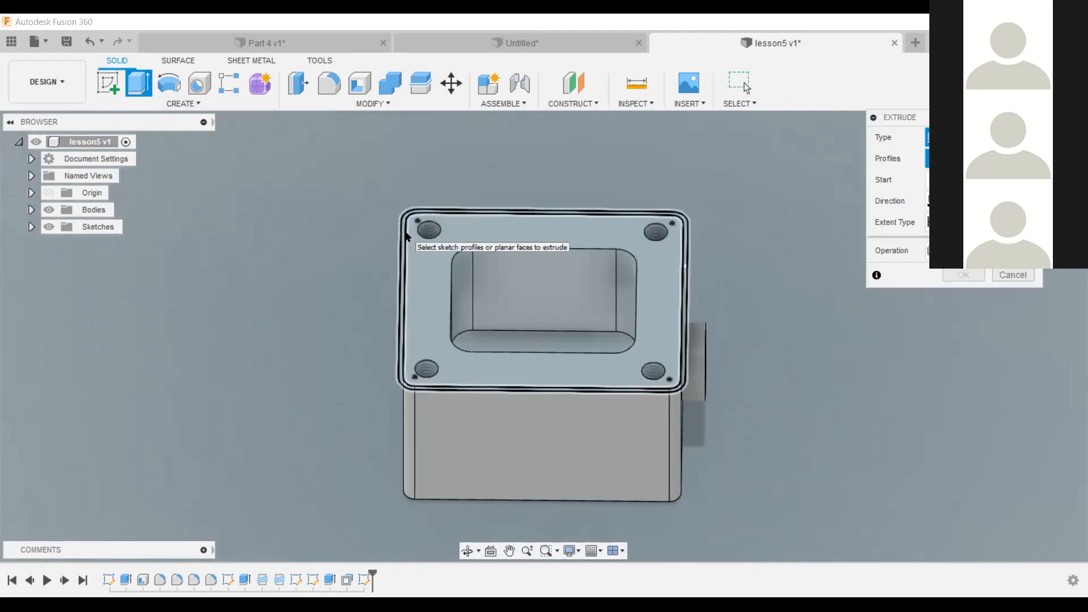
{"action": "left_click", "coordinate": [407, 237]}
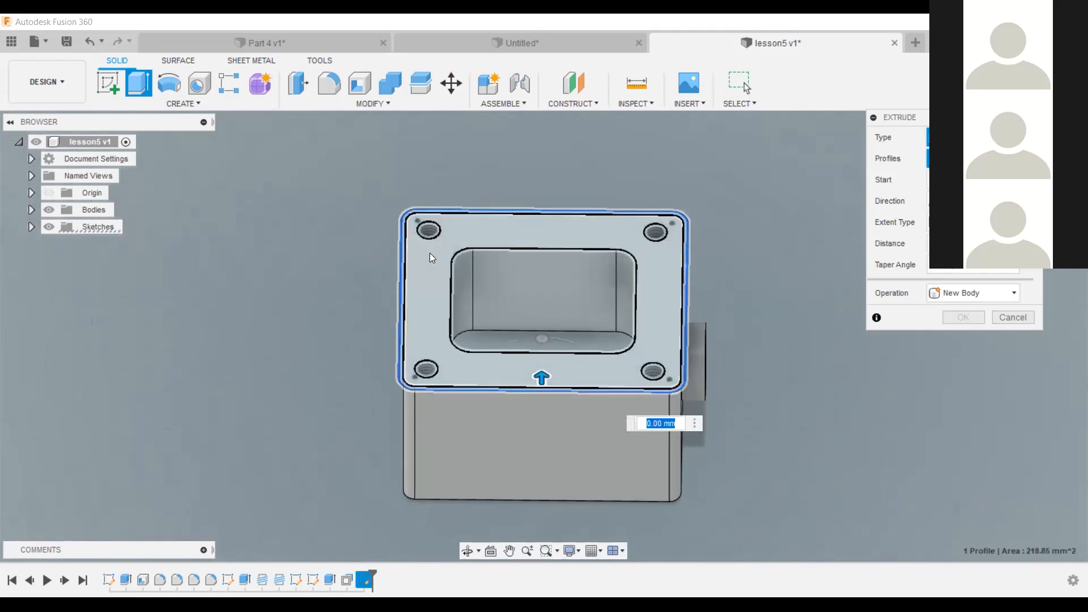
{"action": "left_click", "coordinate": [430, 253]}
{"action": "left_click", "coordinate": [429, 233]}
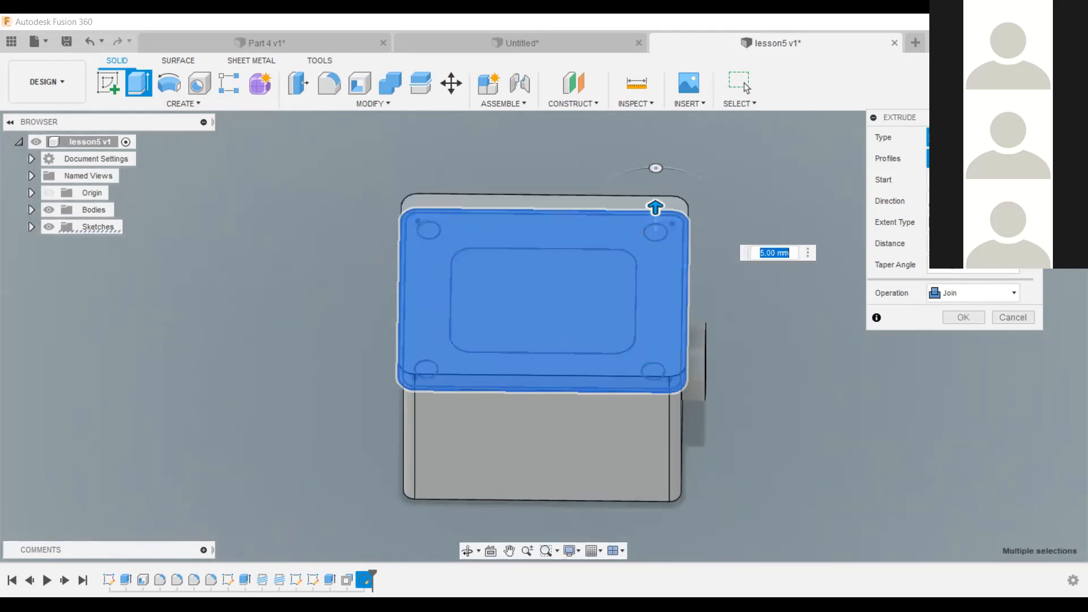
{"action": "middle_click_drag", "start_coordinate": [682, 481], "coordinate": [683, 392], "text": "shift"}
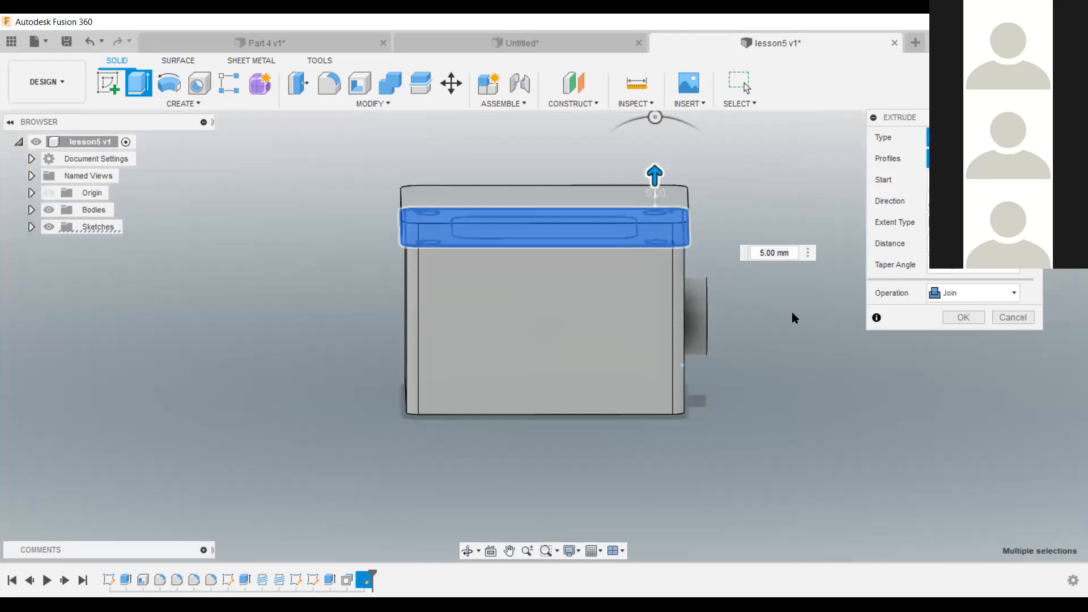
{"action": "key", "text": "Delete"}
{"action": "key", "text": "Delete"}
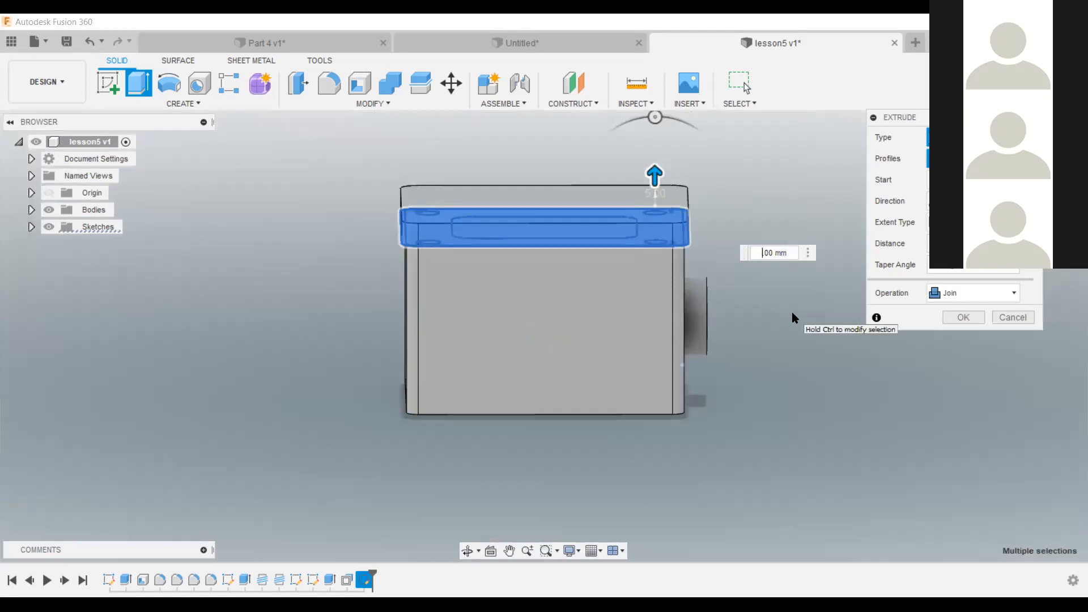
{"action": "type", "text": "3."}
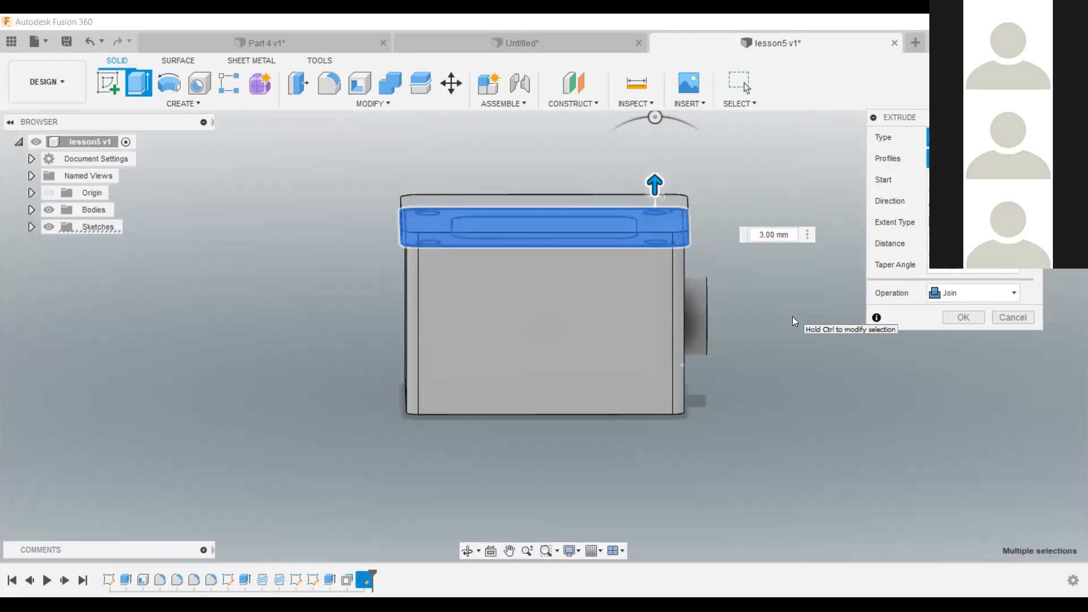
{"action": "key", "text": "Return"}
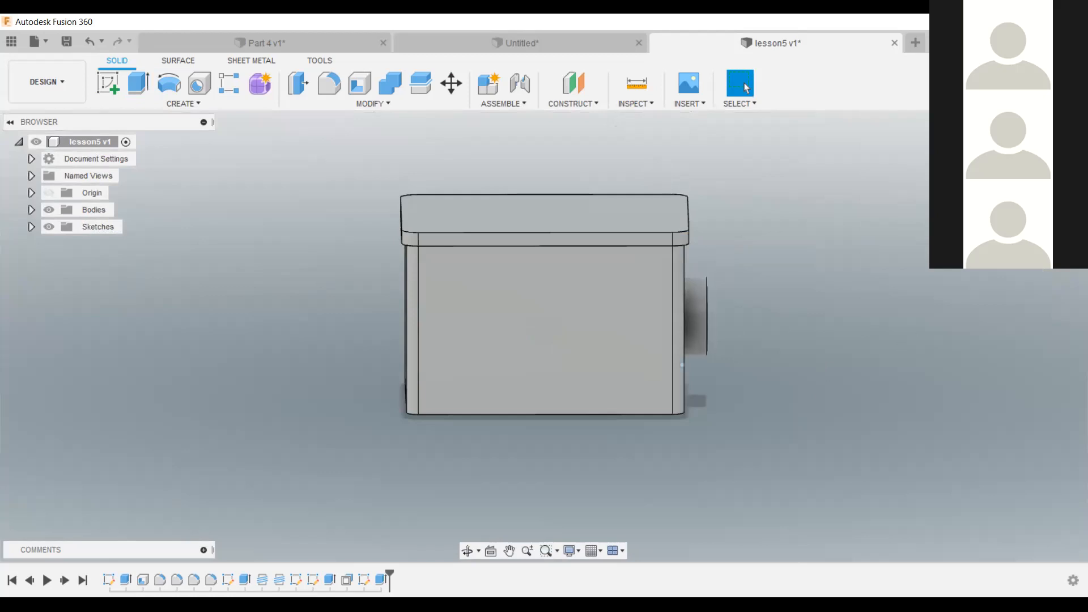
Delete the extrude feature that forms the round collar on the box's side wall.
{"action": "middle_click_drag", "start_coordinate": [681, 364], "coordinate": [724, 363], "text": "shift"}
{"action": "middle_click_drag", "start_coordinate": [604, 329], "coordinate": [609, 333], "text": "shift"}
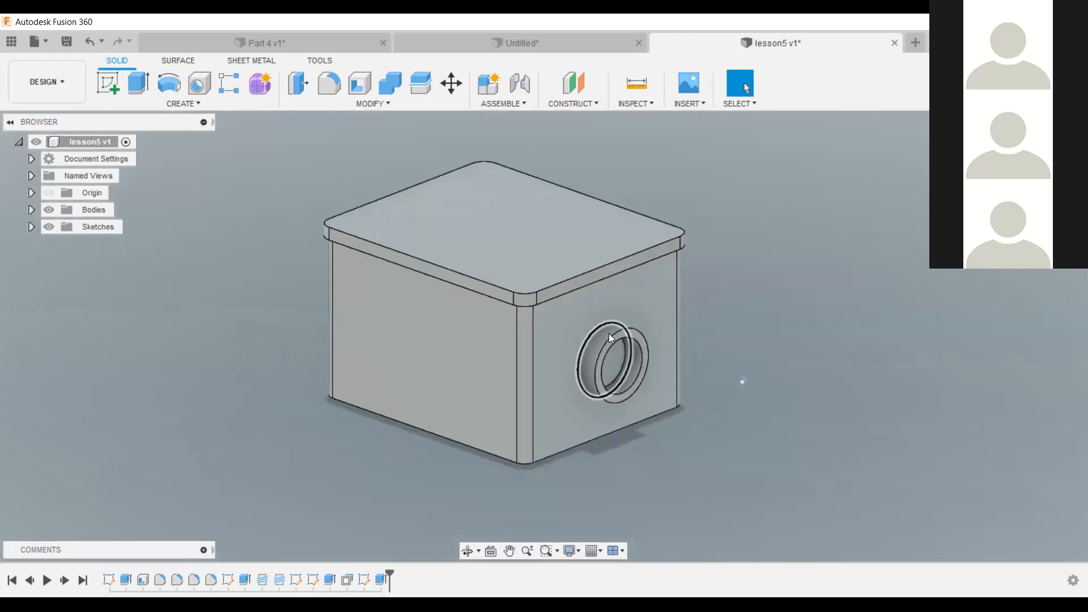
{"action": "left_click", "coordinate": [609, 333]}
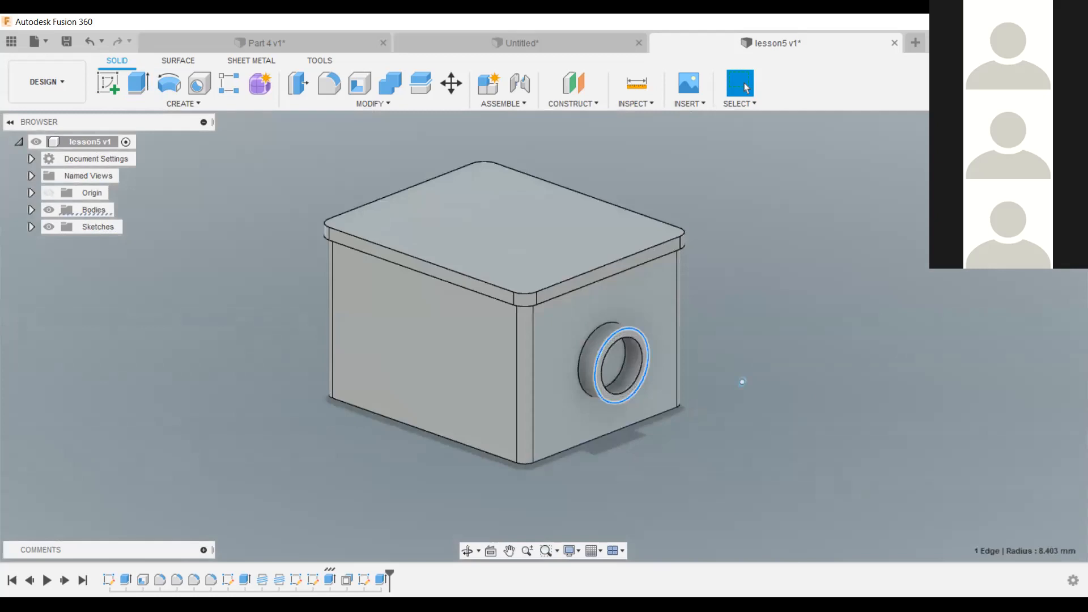
{"action": "right_click", "coordinate": [330, 580]}
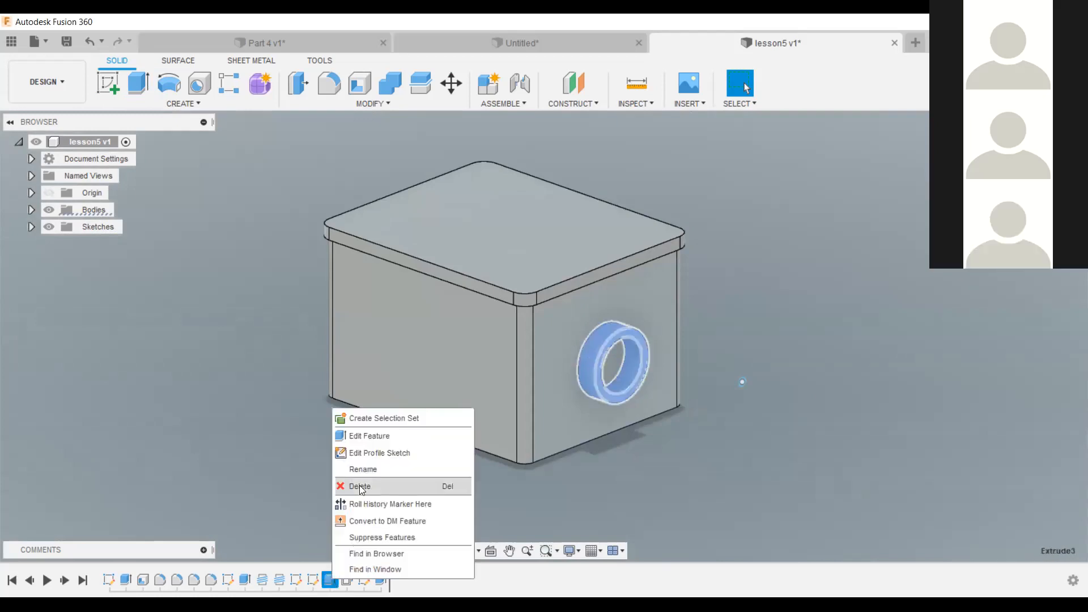
{"action": "left_click", "coordinate": [361, 486]}
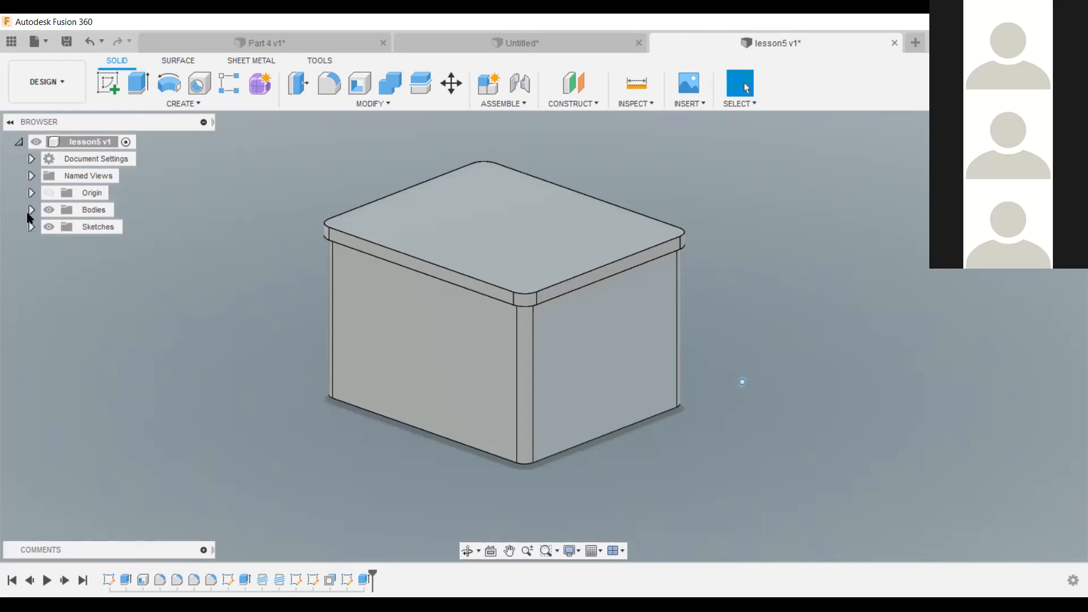
Expand the list of bodies and examine the box with its overhanging lid straight from the side.
{"action": "left_click", "coordinate": [61, 228]}
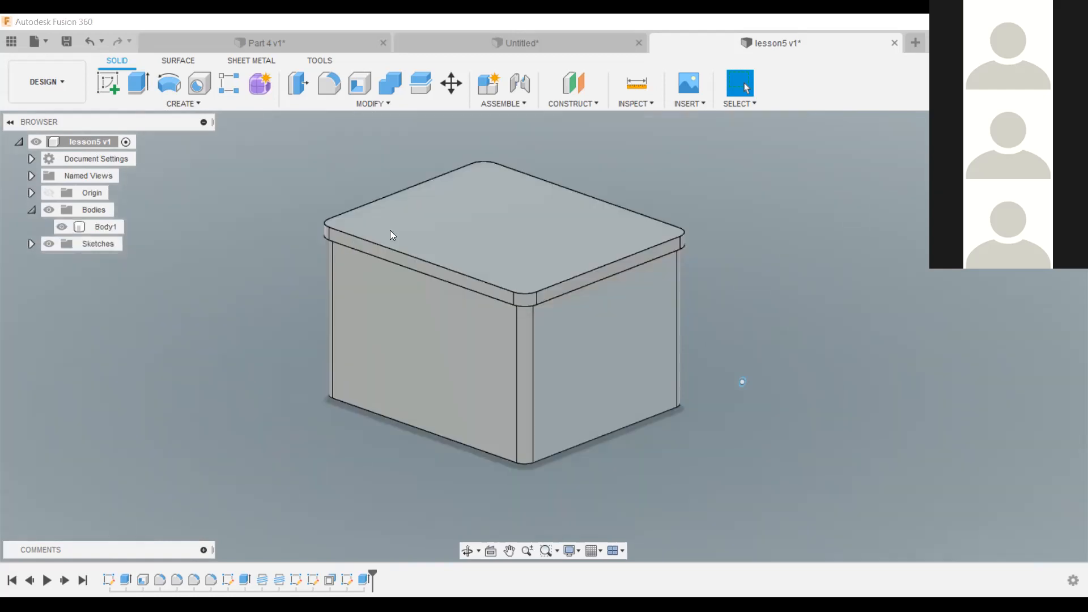
{"action": "left_click", "coordinate": [376, 253]}
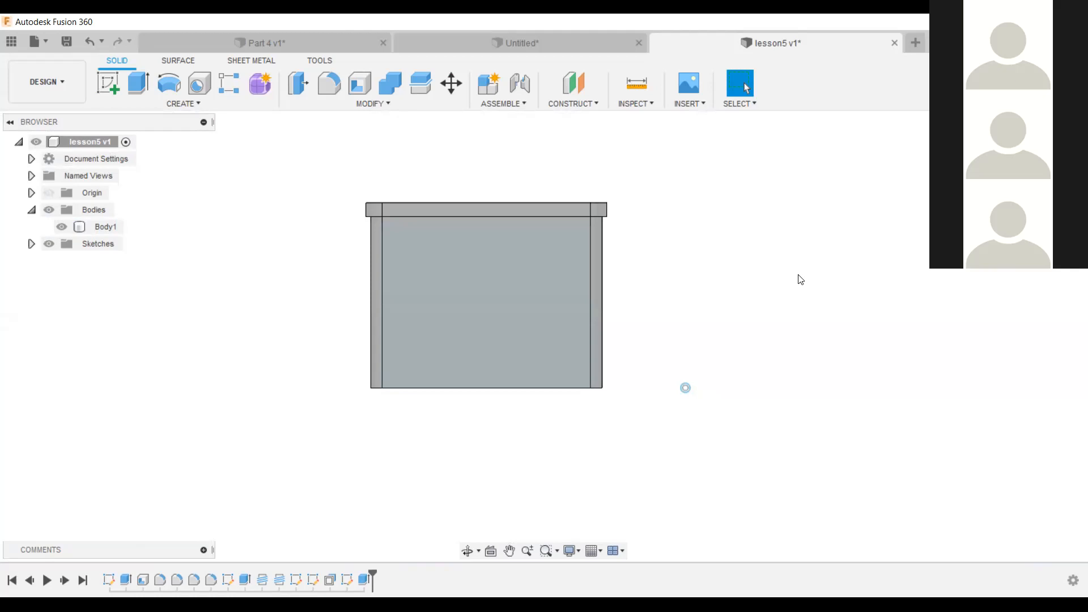
Undo the lid extrusion and the 1 mm outline offset, back to the sketch on the box's top face.
{"action": "left_click", "coordinate": [597, 104]}
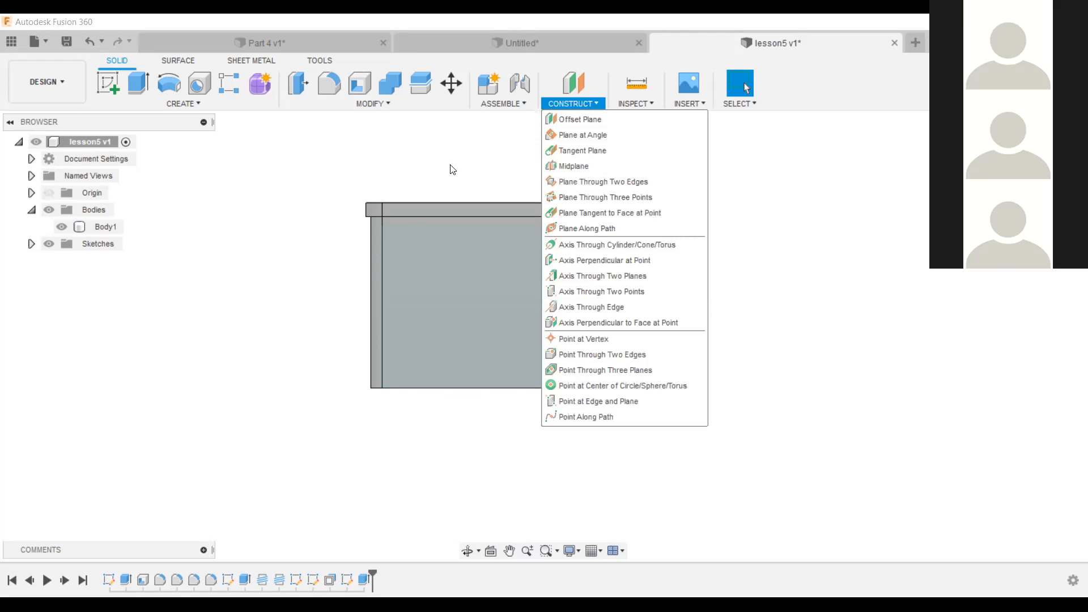
{"action": "middle_click_drag", "start_coordinate": [694, 383], "coordinate": [683, 437], "text": "shift"}
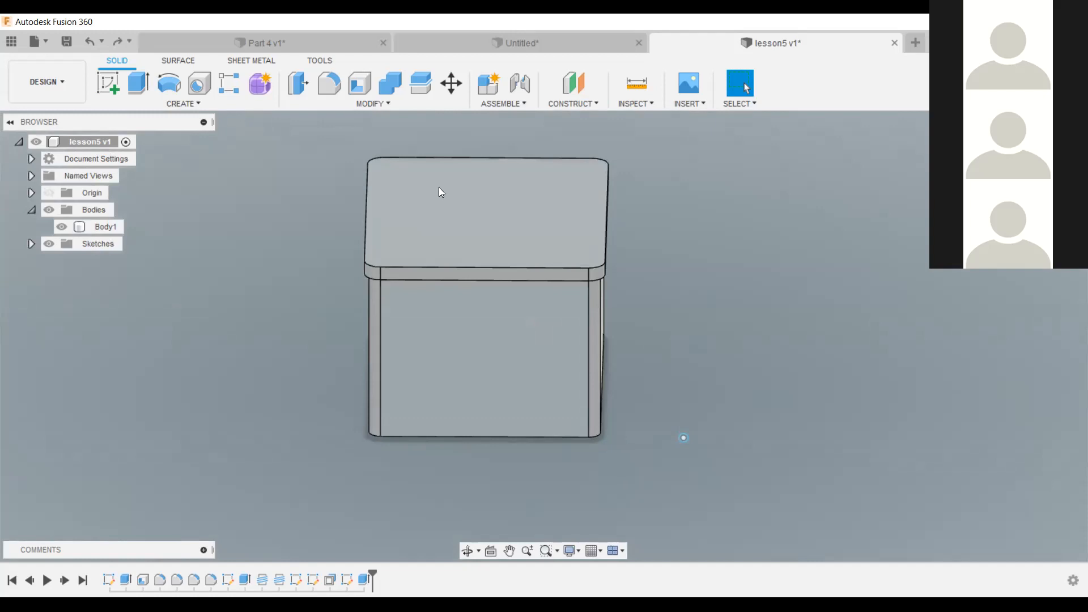
{"action": "left_click", "coordinate": [95, 44]}
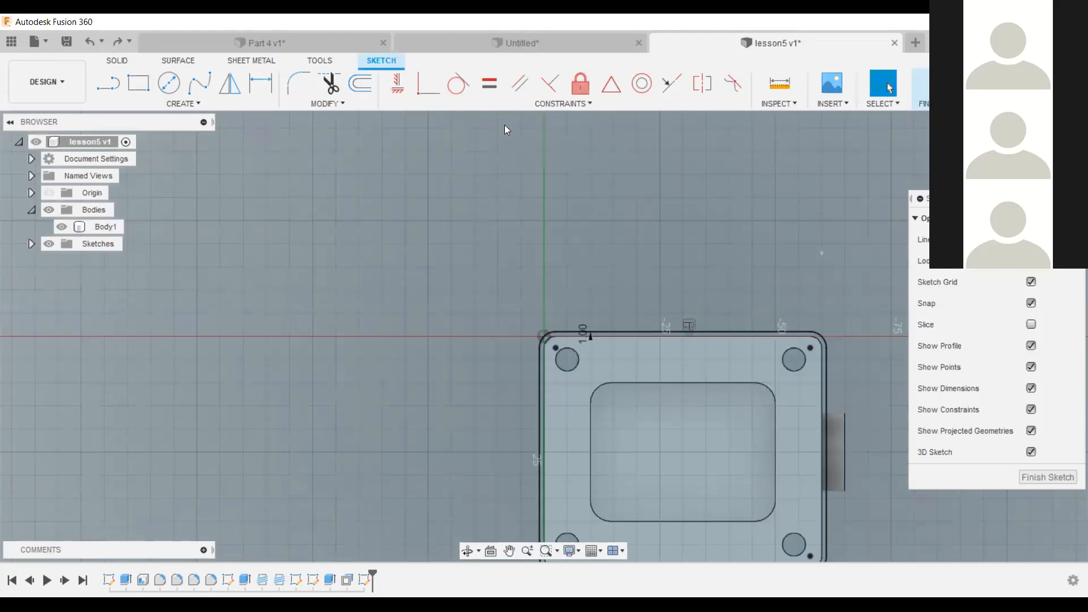
{"action": "left_click", "coordinate": [90, 50]}
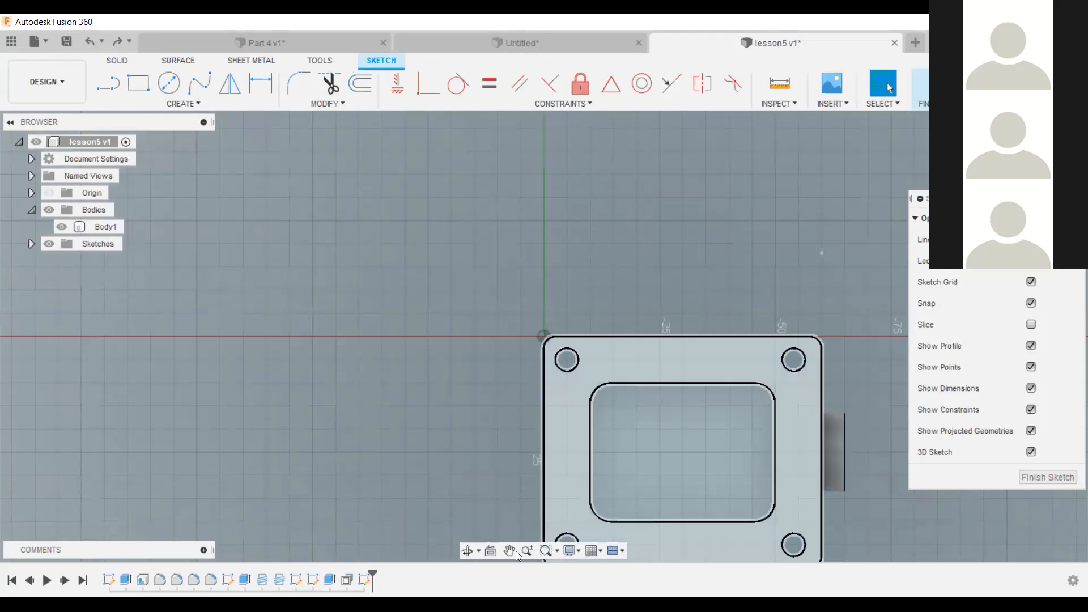
Try a 2 mm outward offset of the top face's outer outline and undo it.
{"action": "mouse_move", "coordinate": [499, 492]}
{"action": "left_mouse_down"}
{"action": "mouse_move", "coordinate": [323, 311]}
{"action": "mouse_move", "coordinate": [310, 331]}
{"action": "left_mouse_up"}
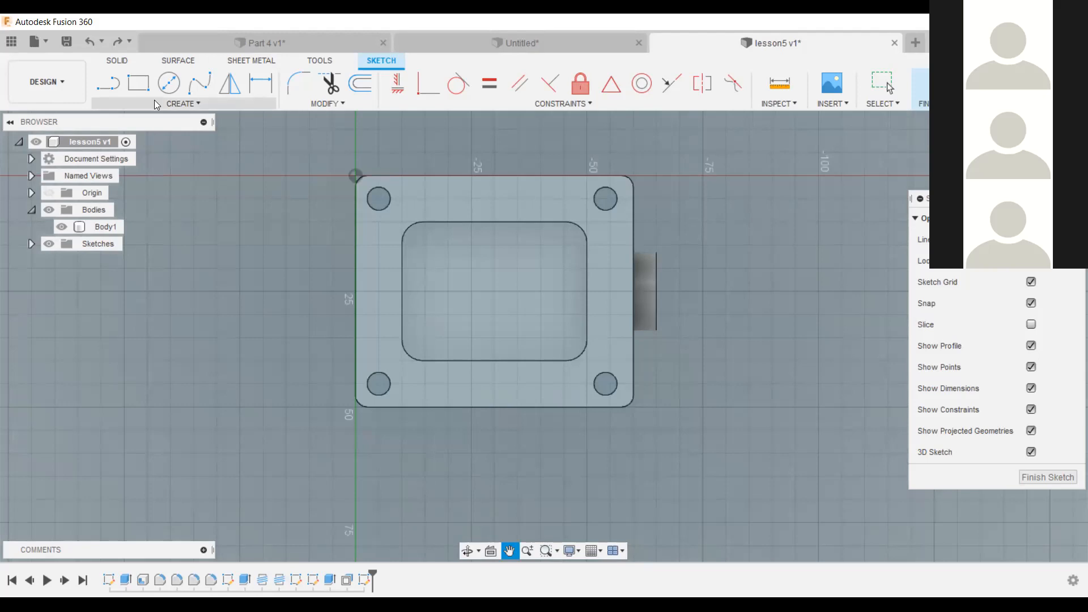
{"action": "left_click", "coordinate": [360, 84]}
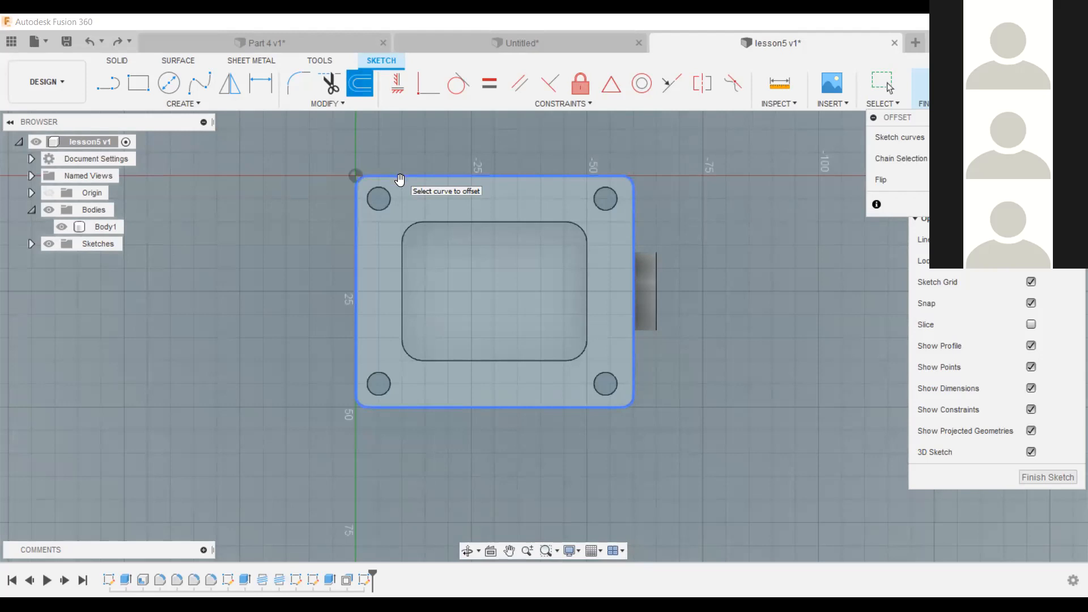
{"action": "left_click", "coordinate": [399, 176]}
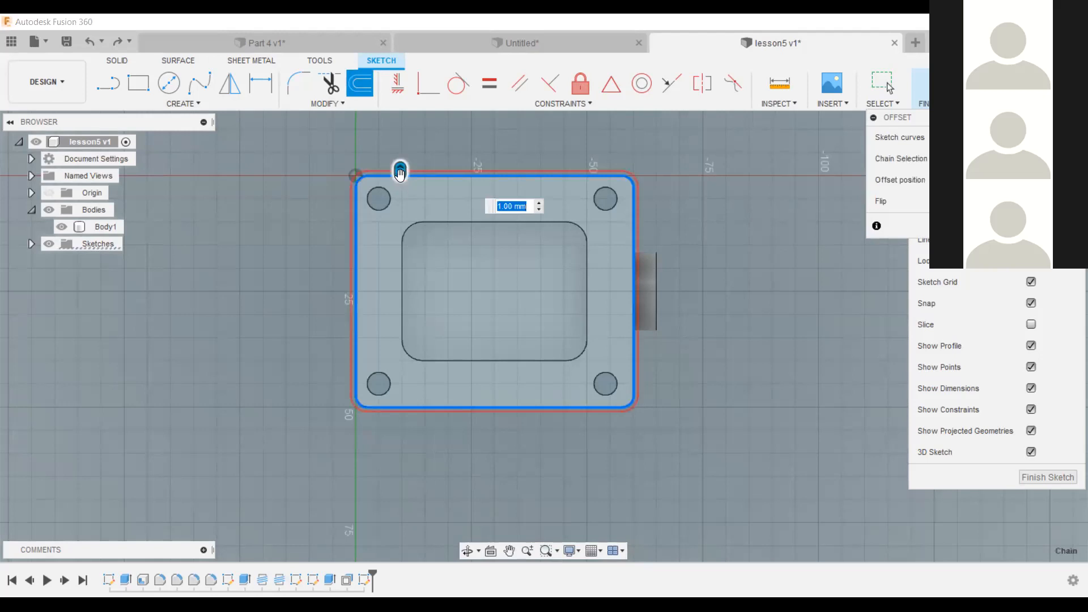
{"action": "mouse_move", "coordinate": [400, 171]}
{"action": "left_mouse_down"}
{"action": "mouse_move", "coordinate": [404, 153]}
{"action": "mouse_move", "coordinate": [393, 222]}
{"action": "mouse_move", "coordinate": [399, 167]}
{"action": "left_mouse_up"}
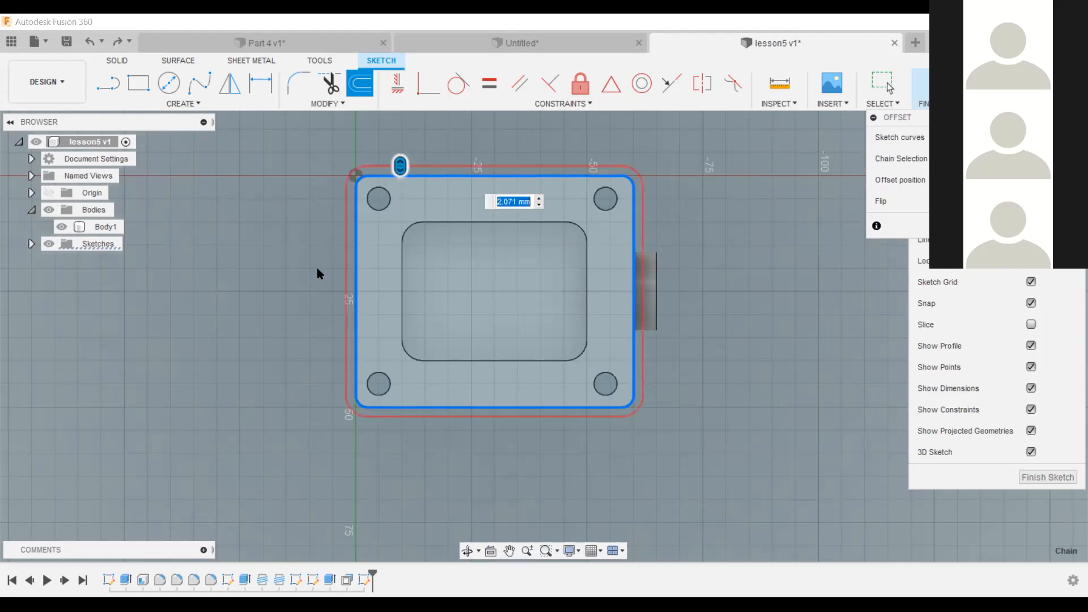
{"action": "type", "text": "2"}
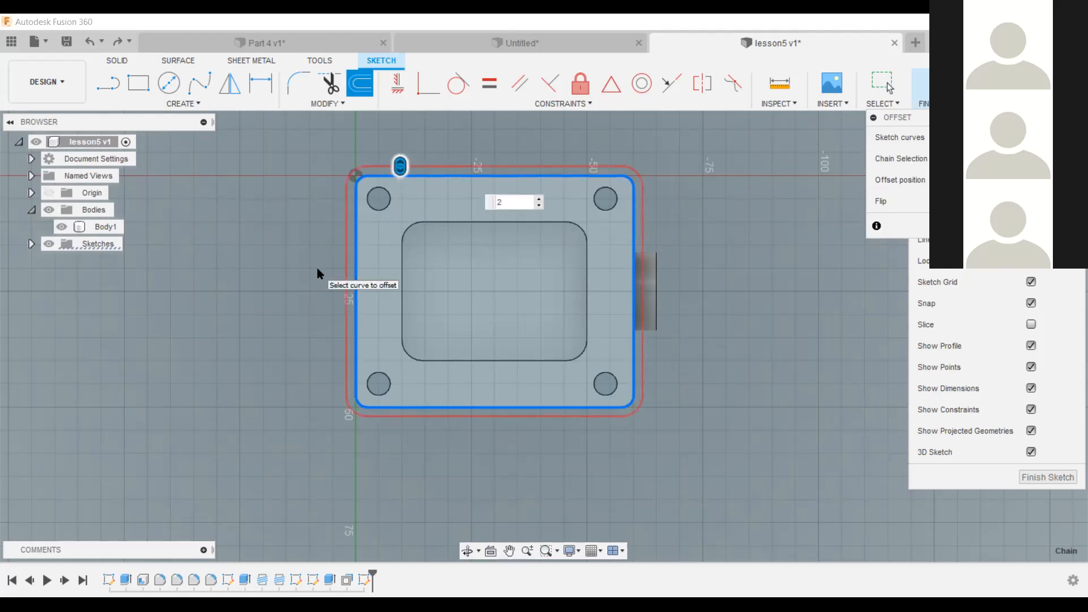
{"action": "key", "text": "Return"}
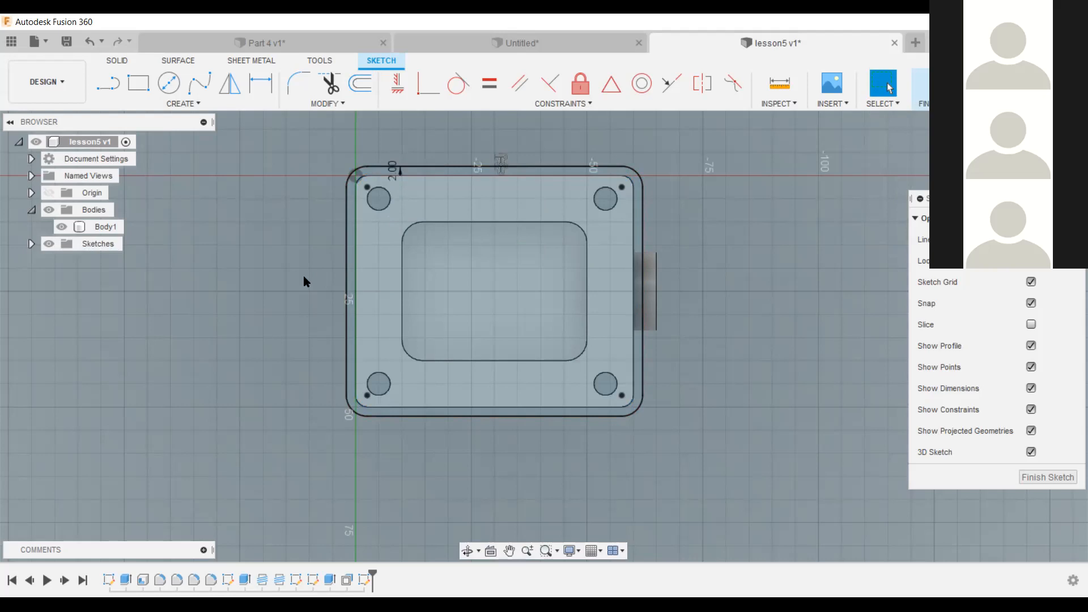
{"action": "key", "text": "ctrl+z"}
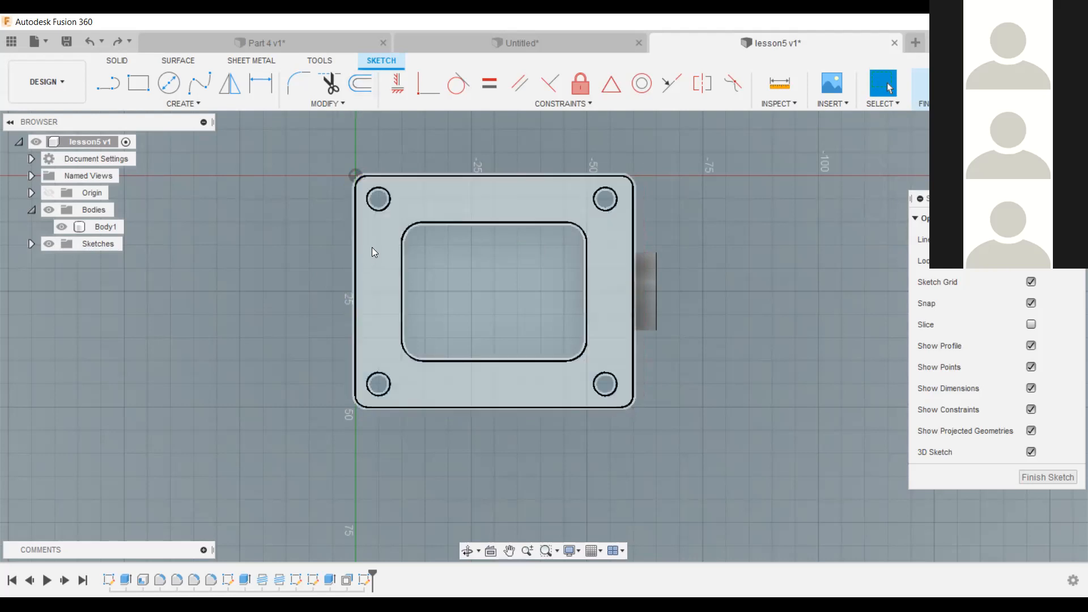
Offset the top face's outer outline 2 mm outward and finish the sketch.
{"action": "left_click", "coordinate": [362, 84]}
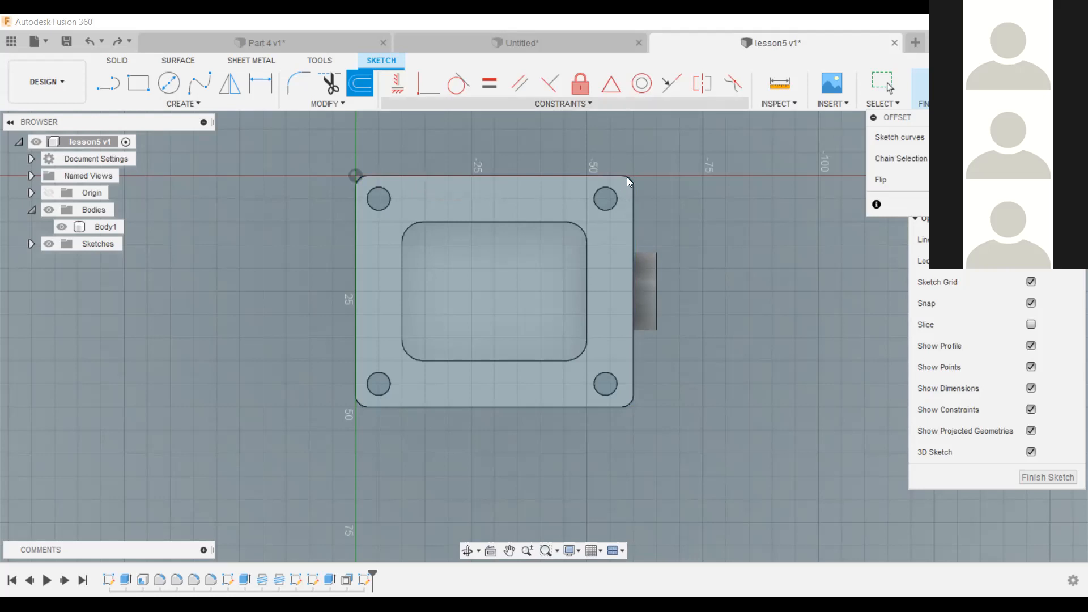
{"action": "left_click", "coordinate": [571, 173]}
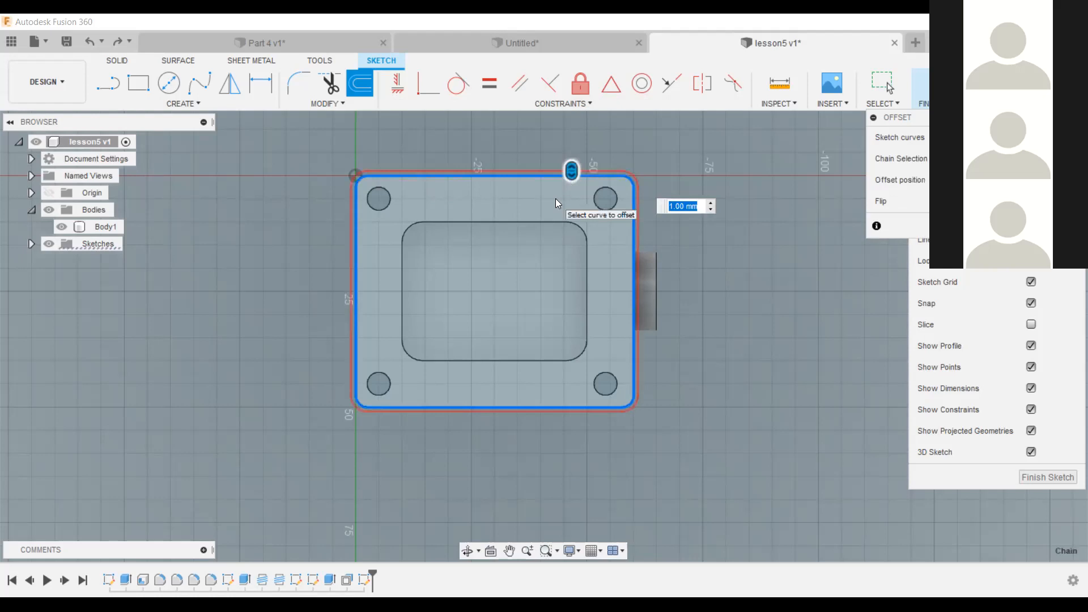
{"action": "type", "text": "2"}
{"action": "key", "text": "Return"}
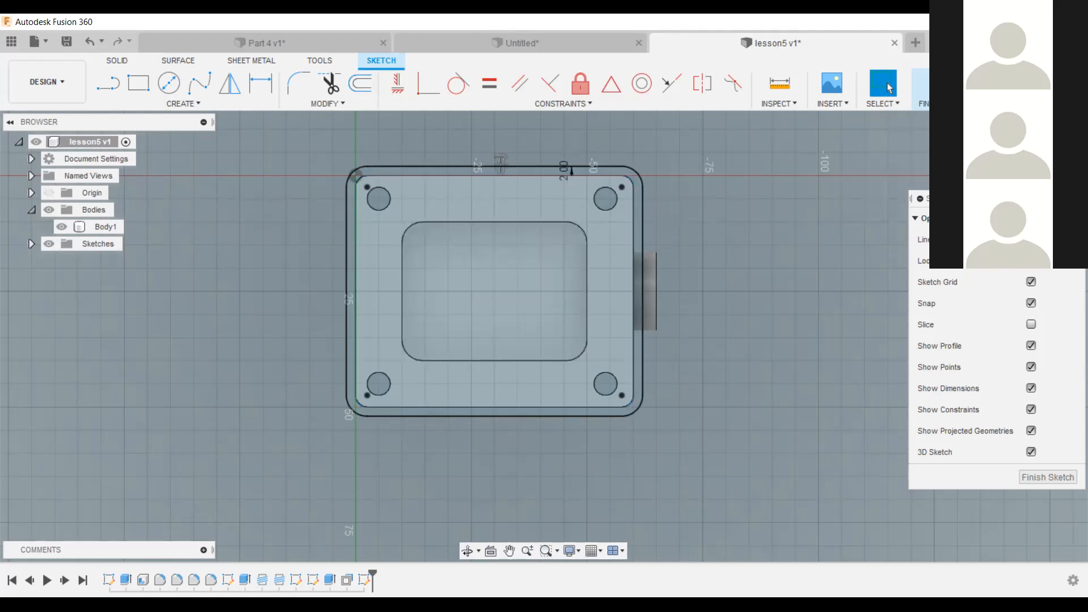
{"action": "left_click_drag", "start_coordinate": [1046, 153], "coordinate": [1043, 114]}
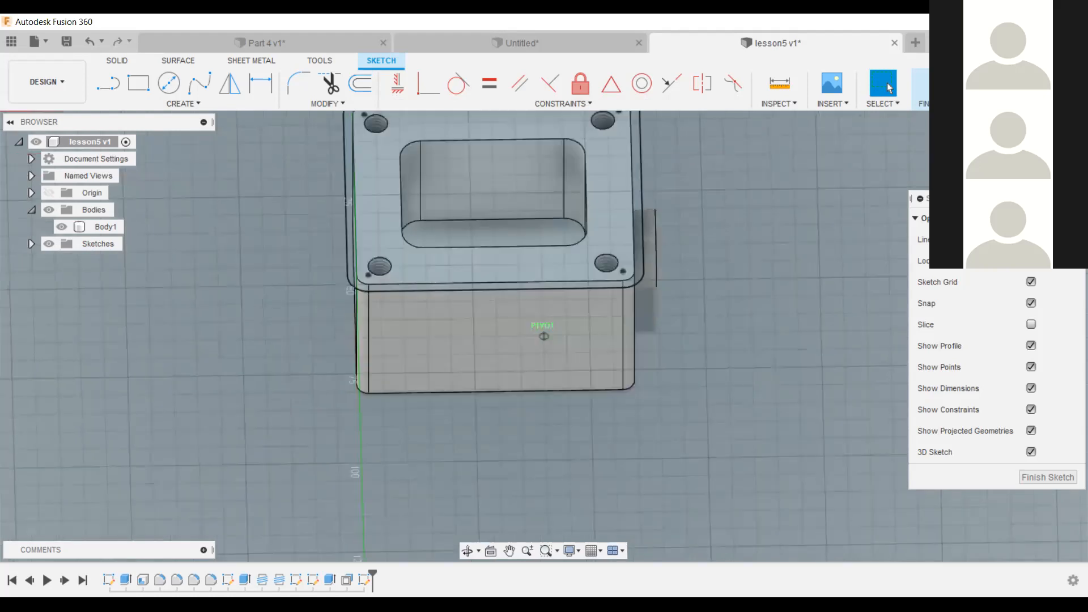
{"action": "scroll", "coordinate": [654, 286], "scroll_direction": "down", "scroll_amount": 3}
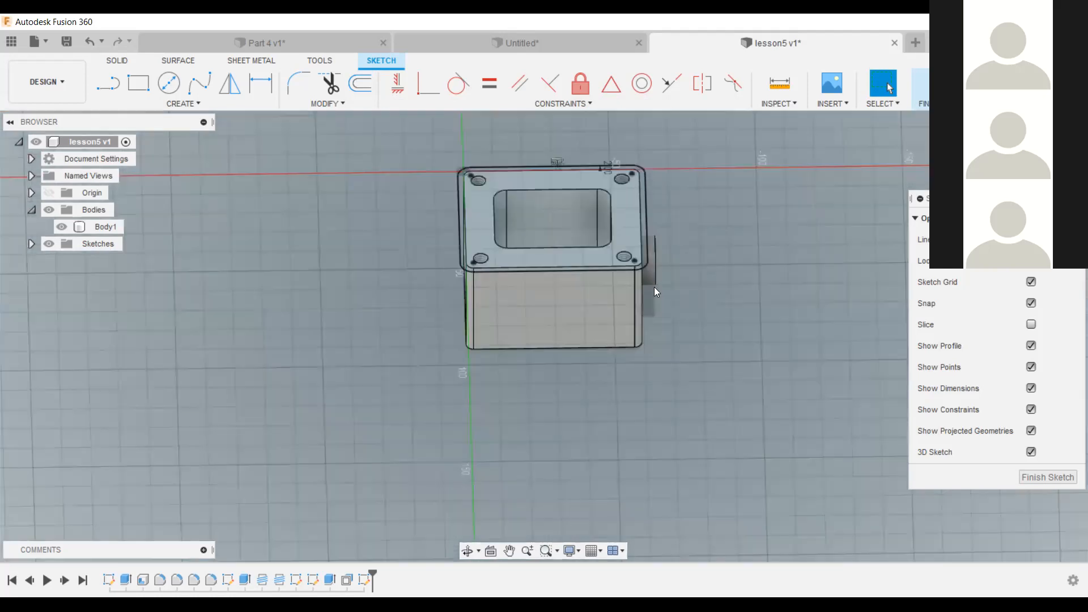
{"action": "scroll", "coordinate": [654, 287], "scroll_direction": "down", "scroll_amount": 2}
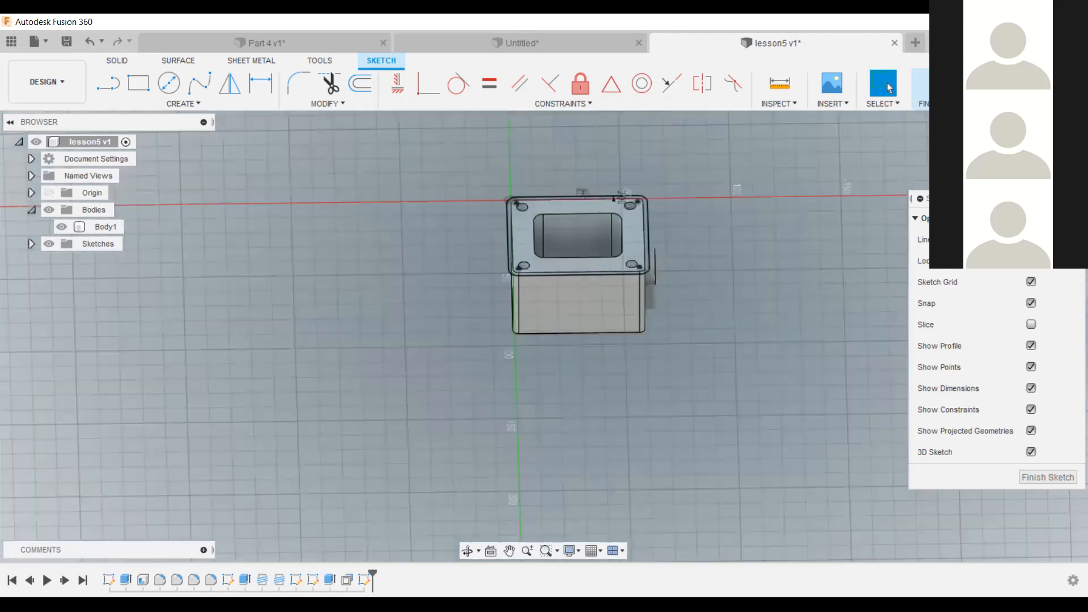
{"action": "left_click", "coordinate": [627, 267]}
{"action": "scroll", "coordinate": [626, 264], "scroll_direction": "up", "scroll_amount": 3}
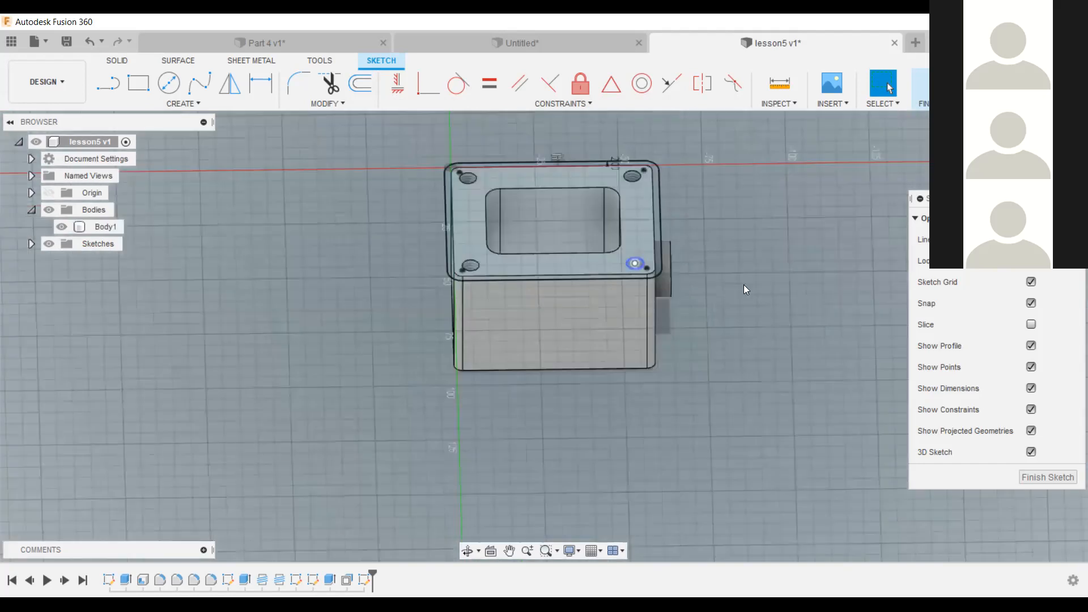
{"action": "scroll", "coordinate": [700, 266], "scroll_direction": "up", "scroll_amount": 1}
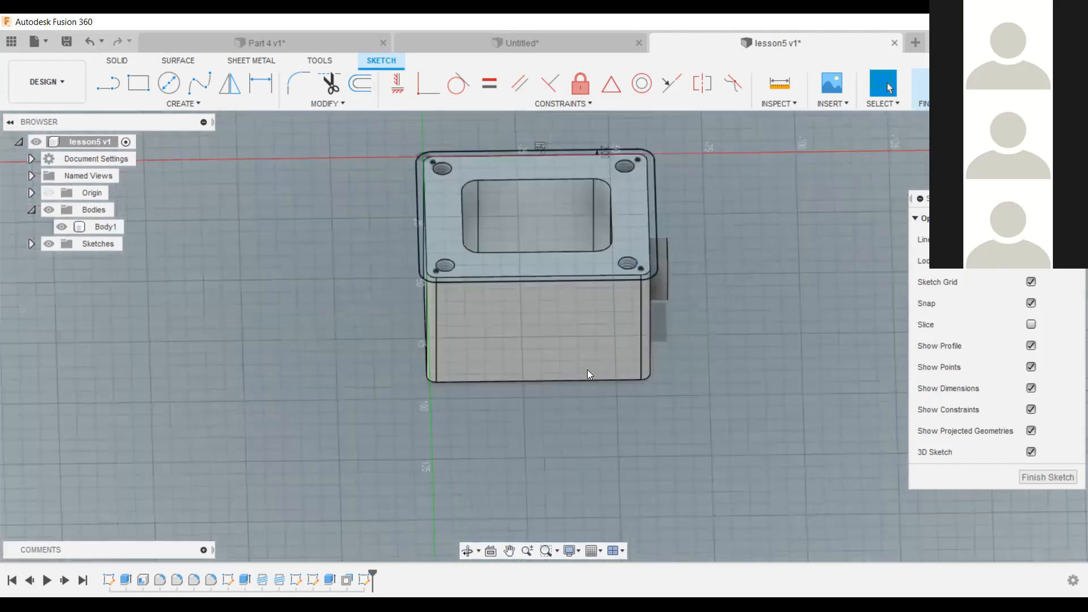
{"action": "left_click", "coordinate": [587, 369]}
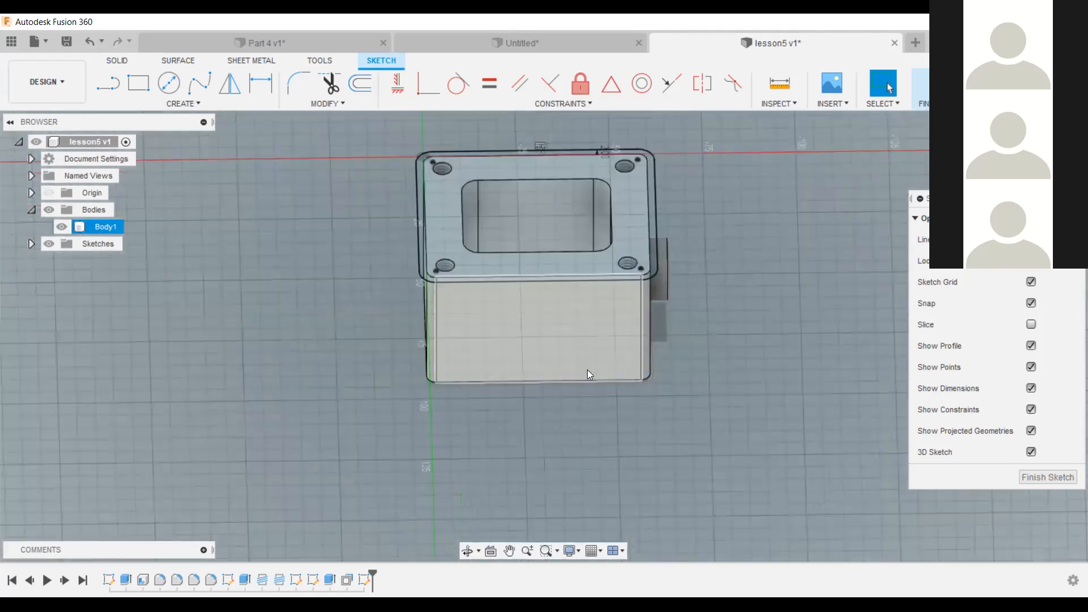
{"action": "key", "text": "Escape"}
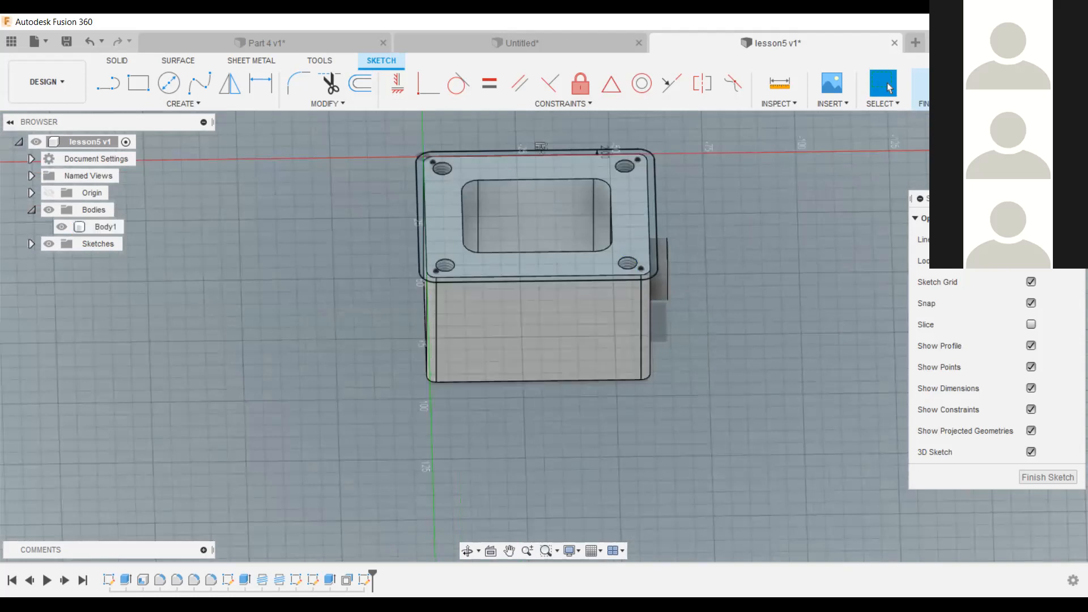
{"action": "middle_click_drag", "start_coordinate": [730, 307], "coordinate": [702, 287], "text": "shift"}
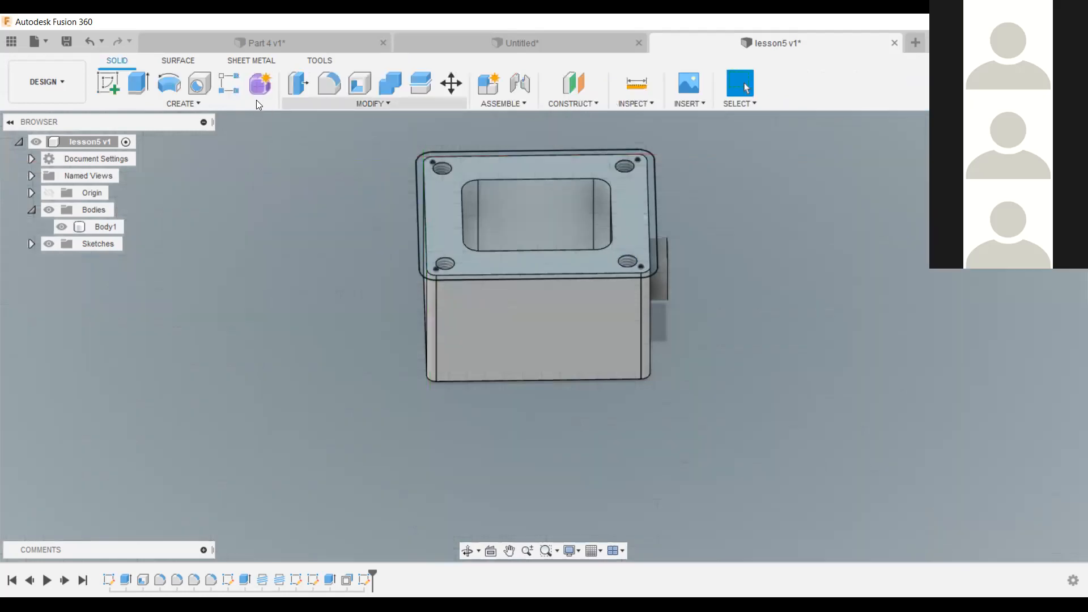
Start an extrusion with the offset ring, the top-face profile, the central opening and the corner holes as its profiles.
{"action": "left_click", "coordinate": [143, 81]}
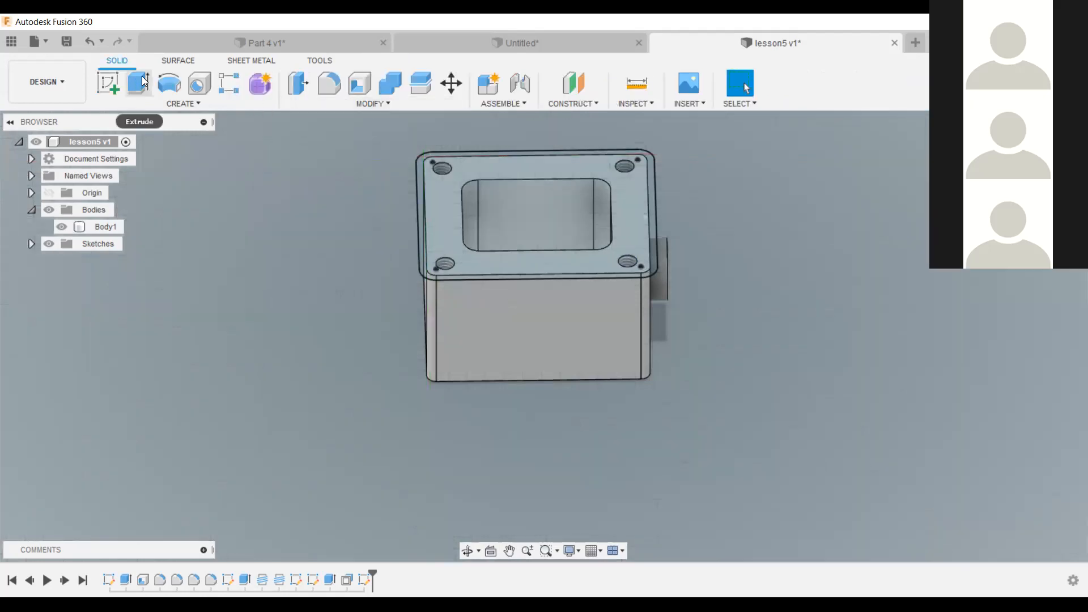
{"action": "left_click", "coordinate": [421, 212]}
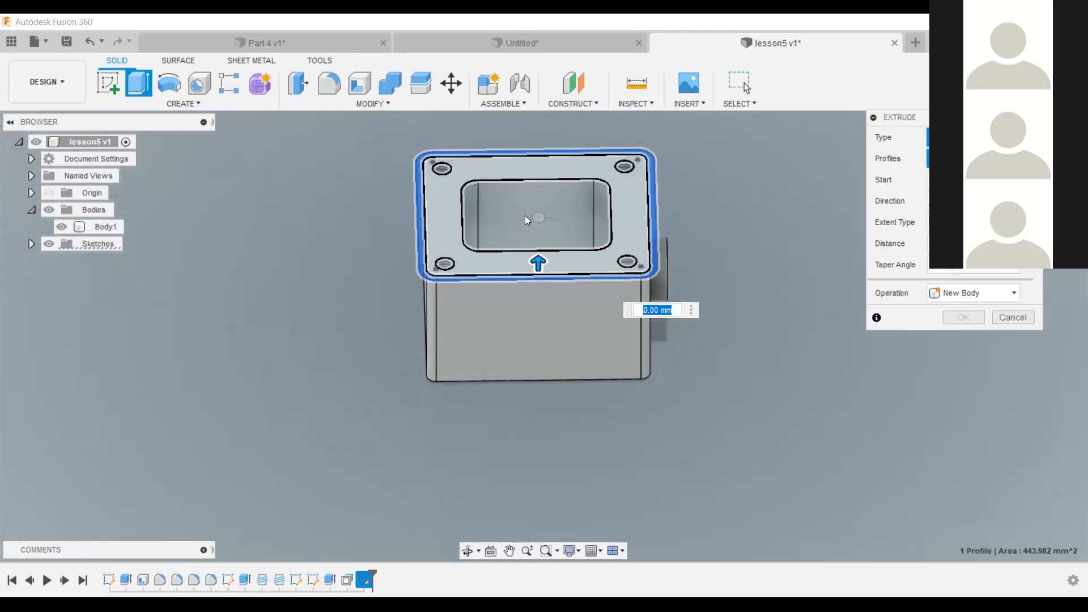
{"action": "left_click", "coordinate": [443, 210]}
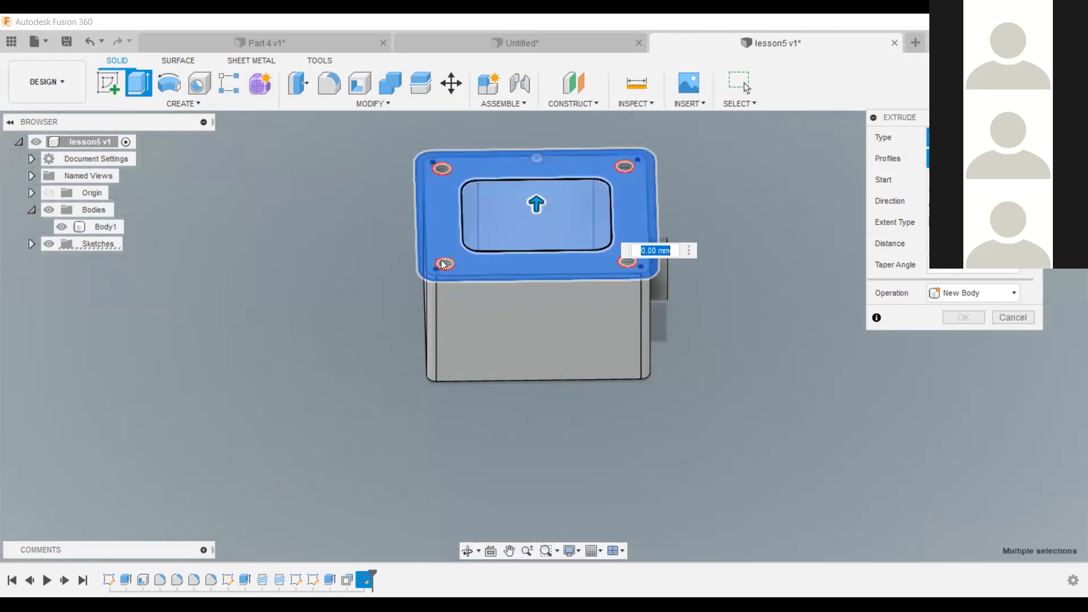
{"action": "left_click", "coordinate": [628, 262]}
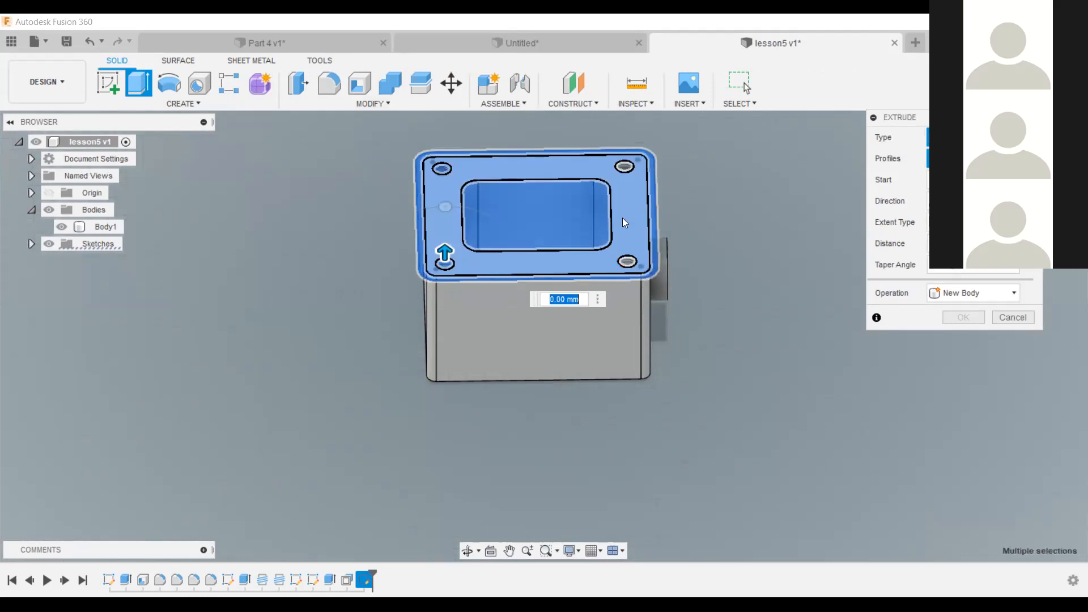
Try to extrude the selected profiles on the top of the box by 20 mm.
{"action": "left_click", "coordinate": [626, 166]}
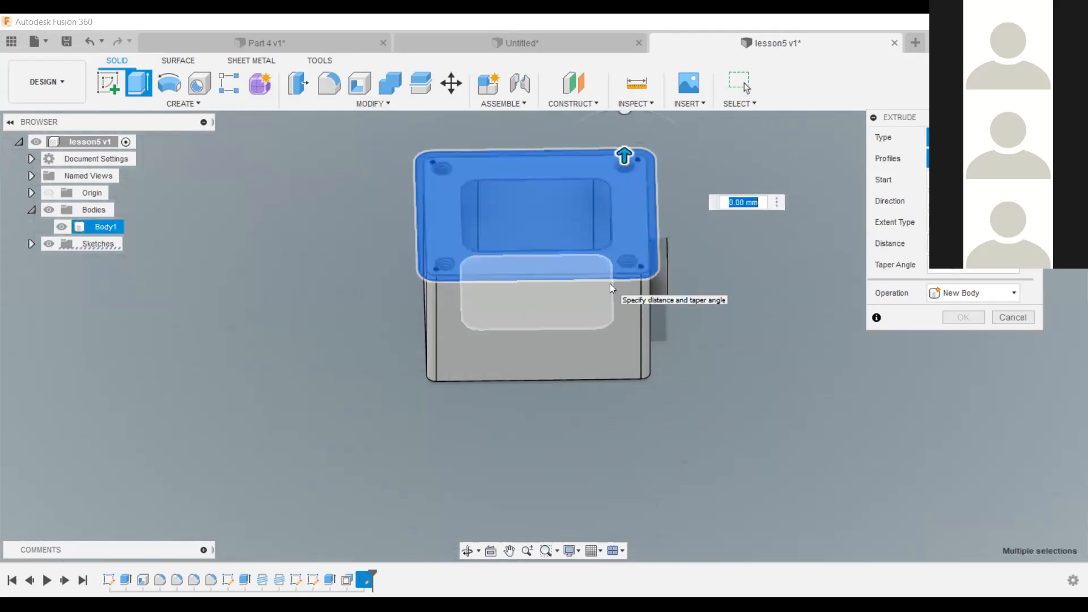
{"action": "type", "text": "20"}
{"action": "key", "text": "Return"}
{"action": "scroll", "coordinate": [561, 243], "scroll_direction": "down", "scroll_amount": 3}
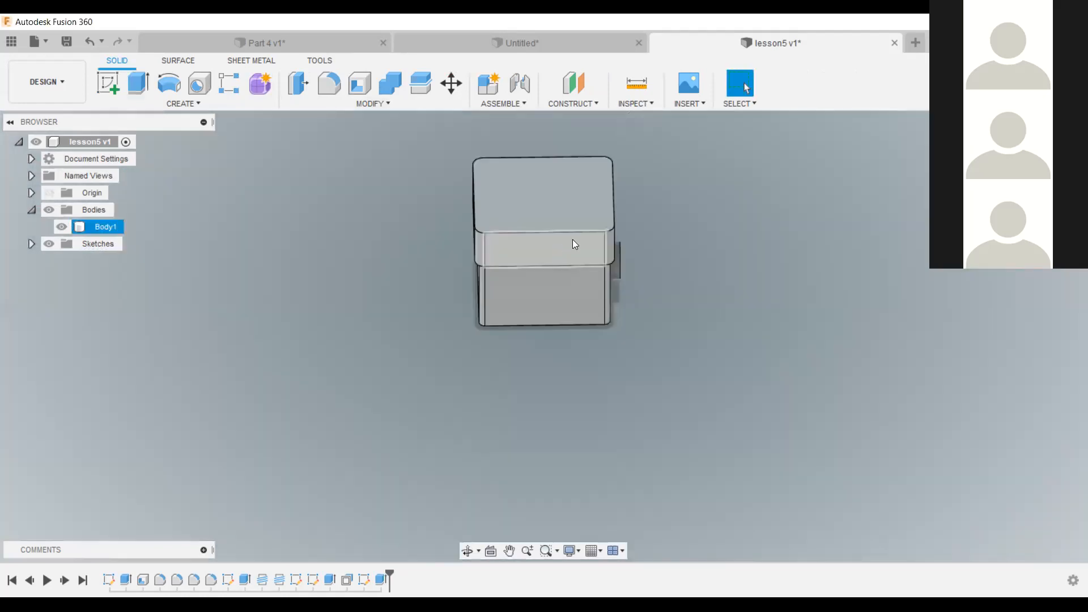
{"action": "key", "text": "ctrl+z"}
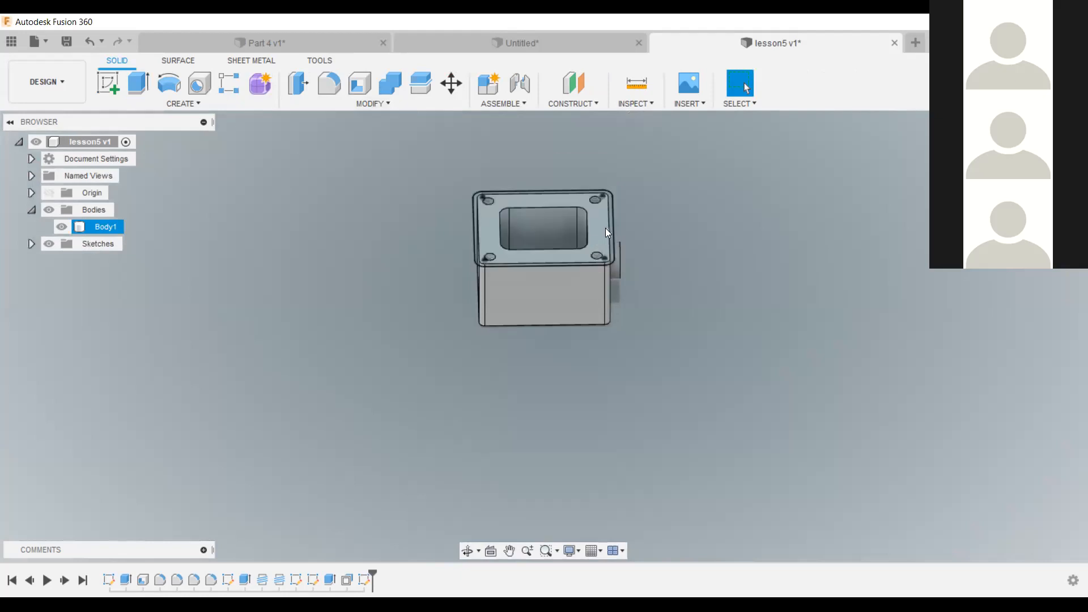
{"action": "left_click", "coordinate": [488, 230]}
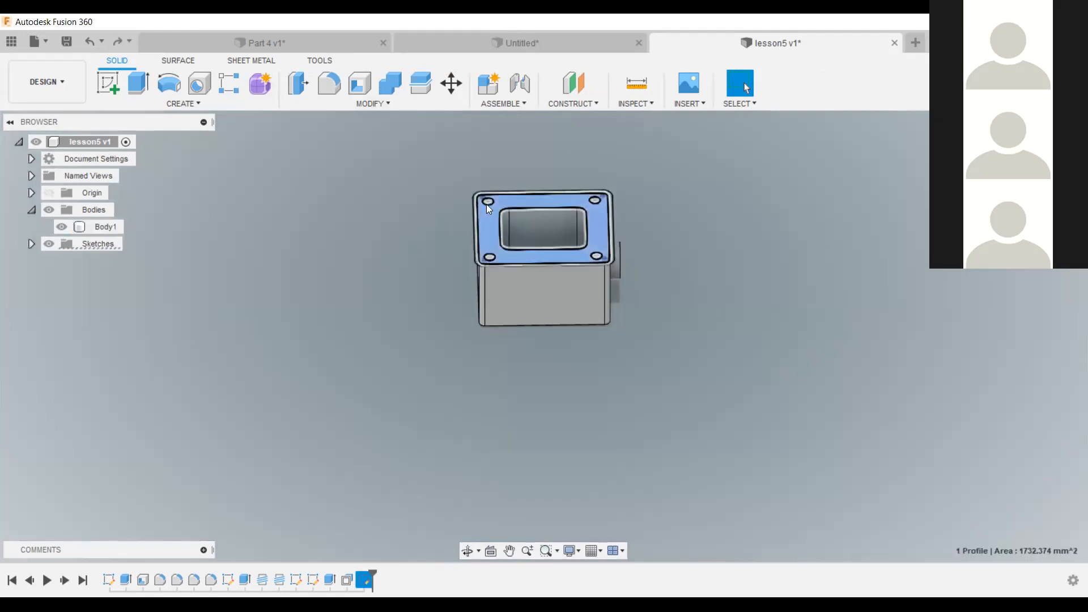
{"action": "left_click", "coordinate": [489, 202], "text": "ctrl"}
{"action": "left_click", "coordinate": [478, 219], "text": "ctrl"}
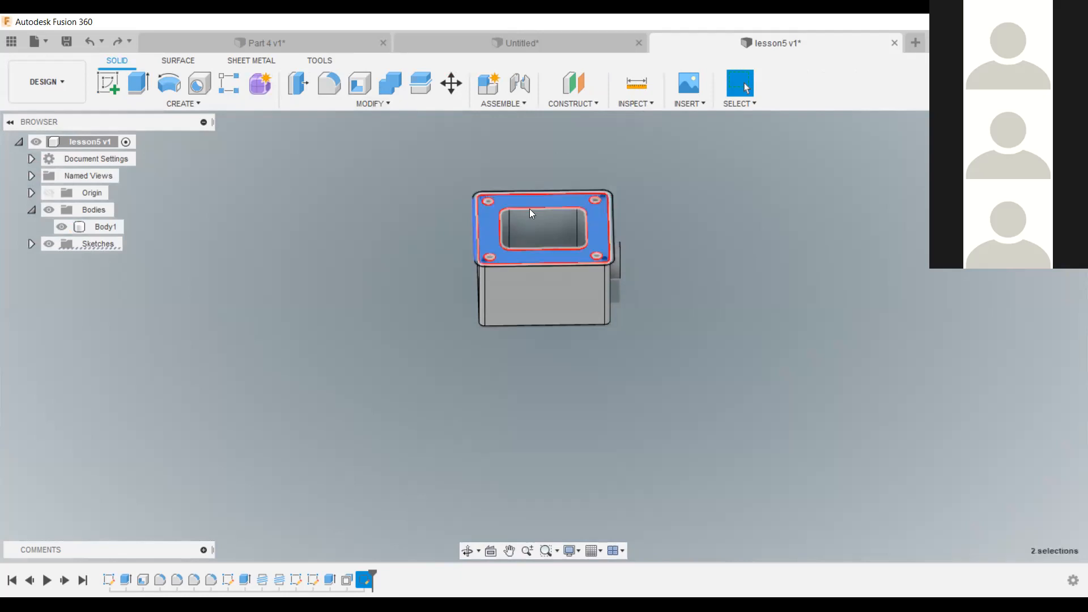
{"action": "left_click", "coordinate": [499, 191], "text": "ctrl"}
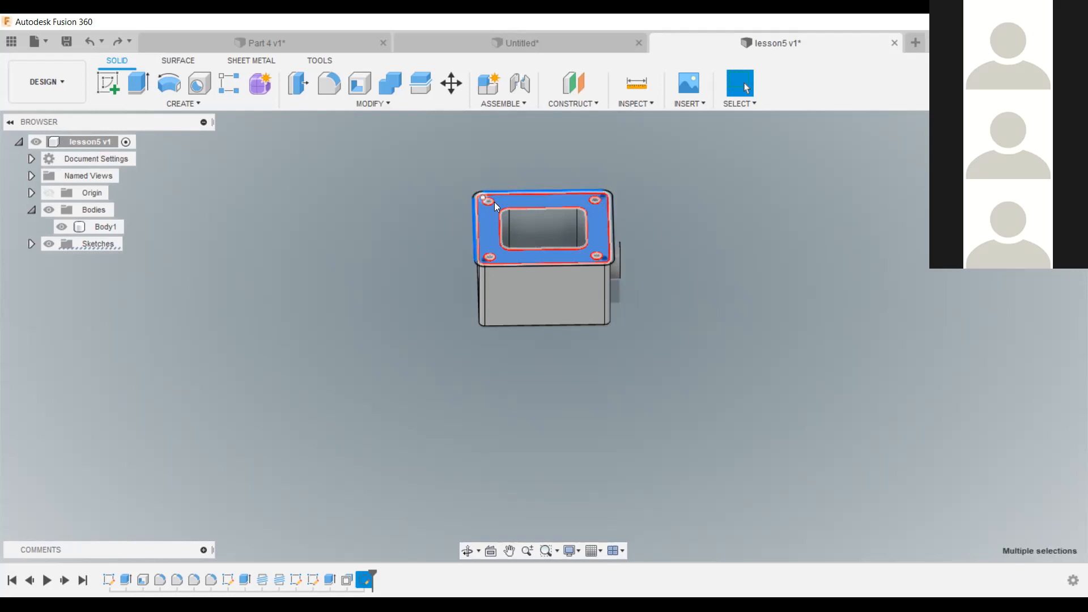
{"action": "left_click", "coordinate": [592, 301]}
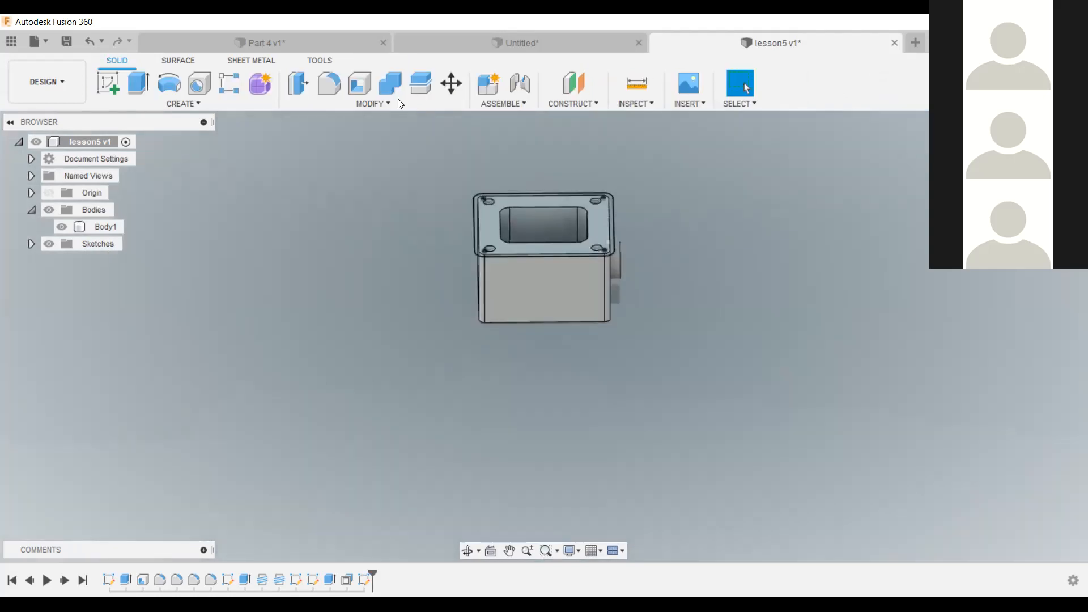
Extrude the rim, central opening and four screw-hole profiles on top of the box by 3 mm to form a closed lid.
{"action": "left_click", "coordinate": [137, 84]}
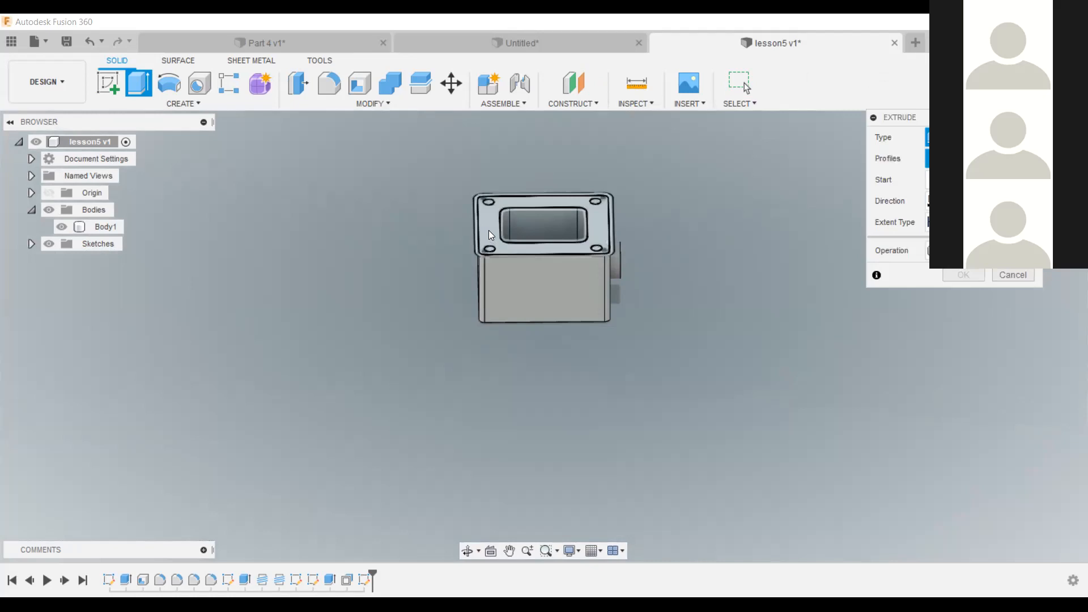
{"action": "left_click", "coordinate": [479, 237]}
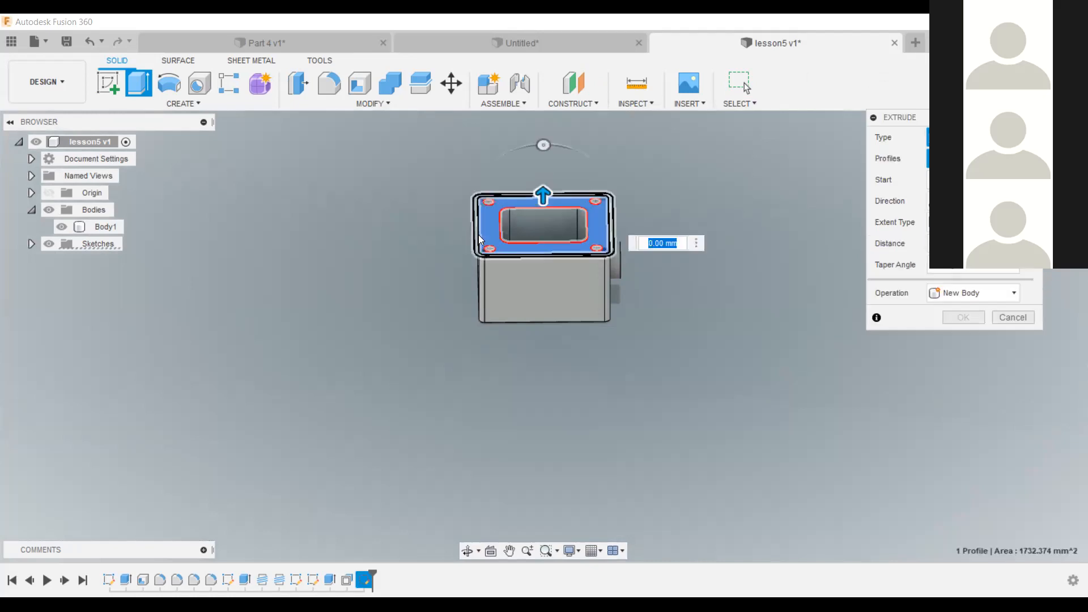
{"action": "scroll", "coordinate": [476, 235], "scroll_direction": "up", "scroll_amount": 8}
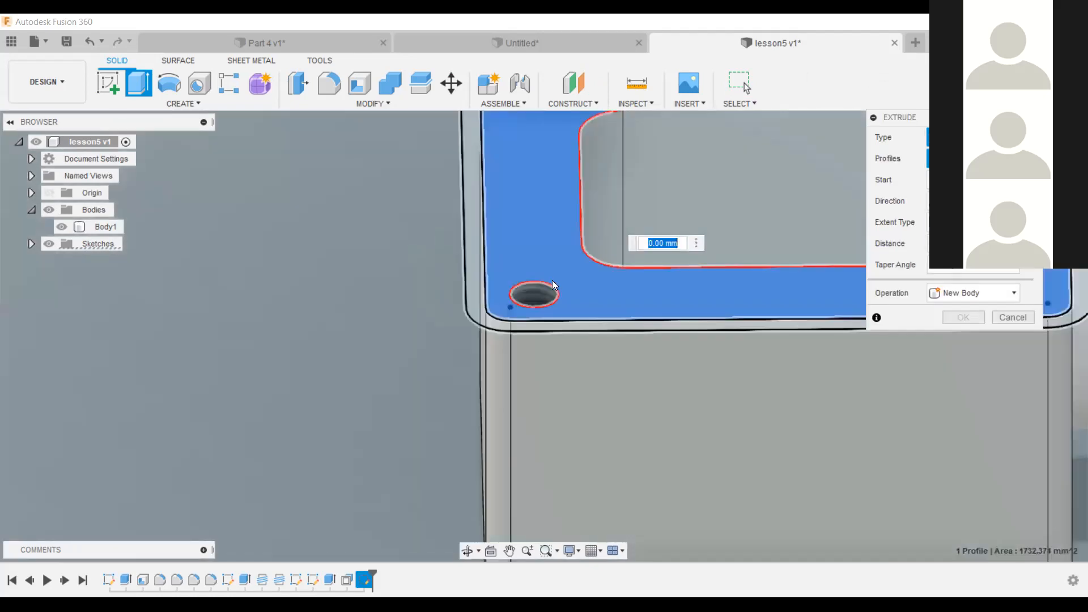
{"action": "left_click", "coordinate": [536, 289]}
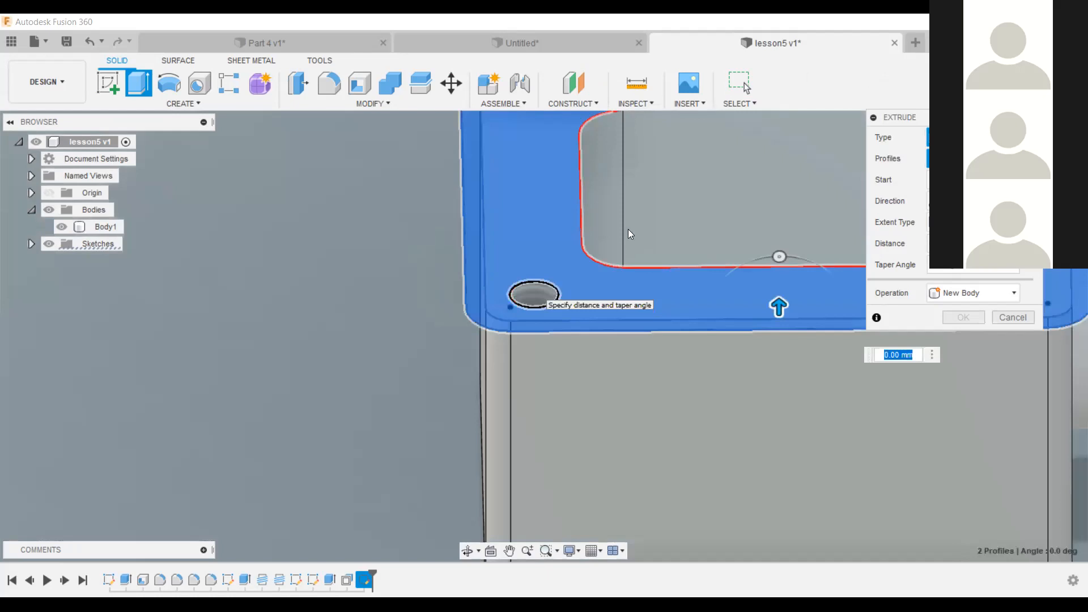
{"action": "left_click", "coordinate": [615, 243]}
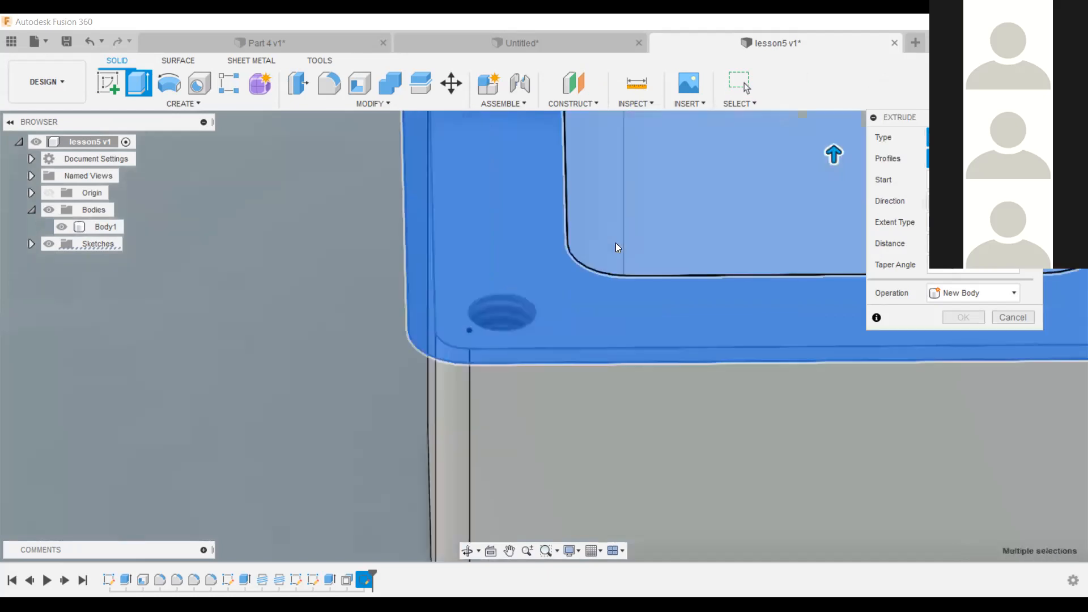
{"action": "scroll", "coordinate": [589, 201], "scroll_direction": "down", "scroll_amount": 8}
{"action": "scroll", "coordinate": [629, 227], "scroll_direction": "down", "scroll_amount": 3}
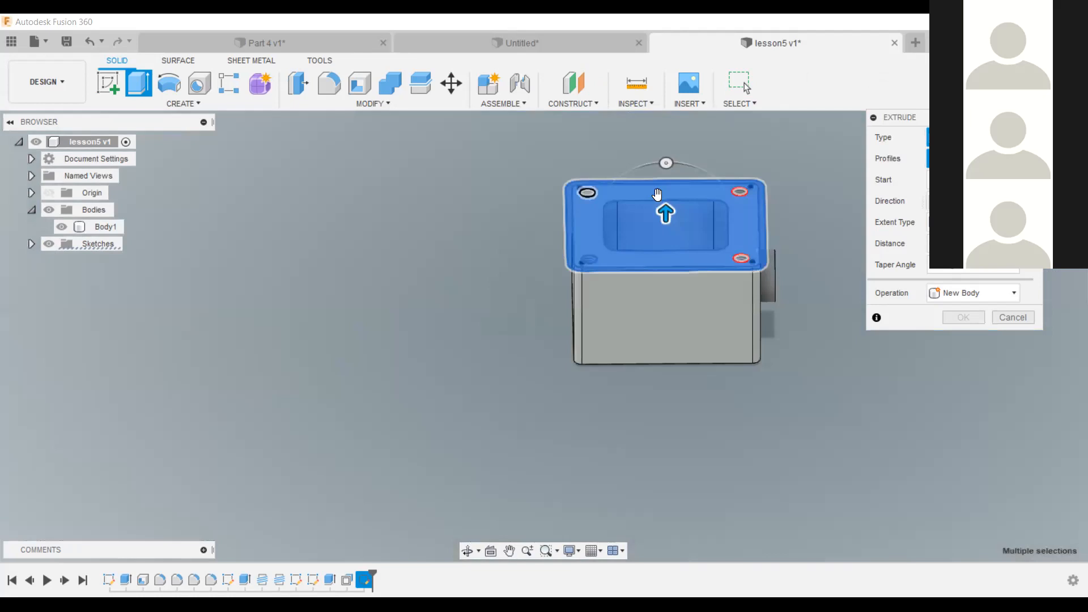
{"action": "left_click", "coordinate": [739, 192]}
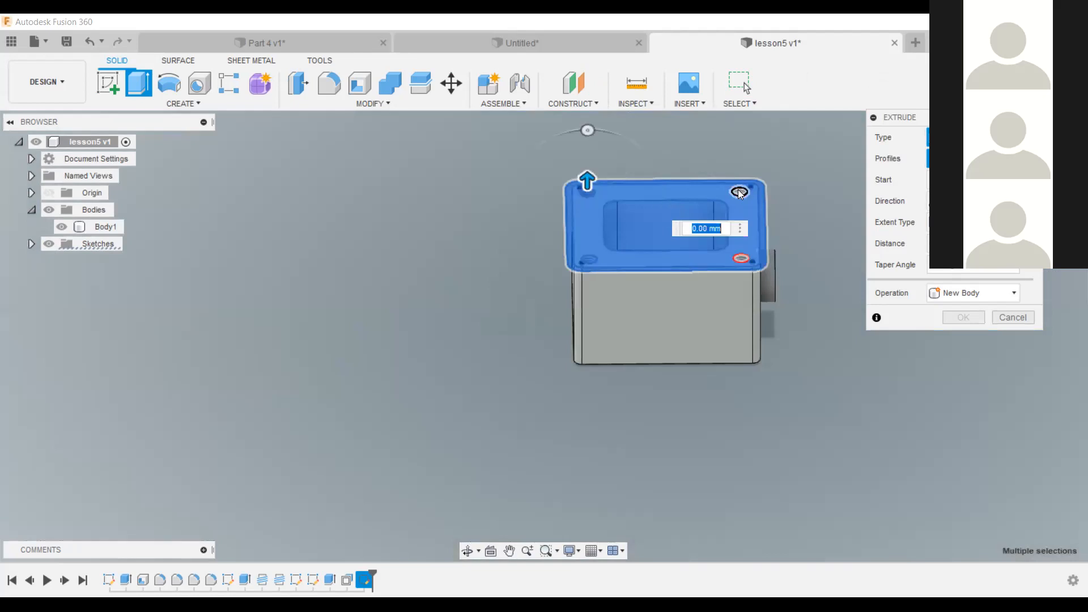
{"action": "left_click", "coordinate": [742, 259]}
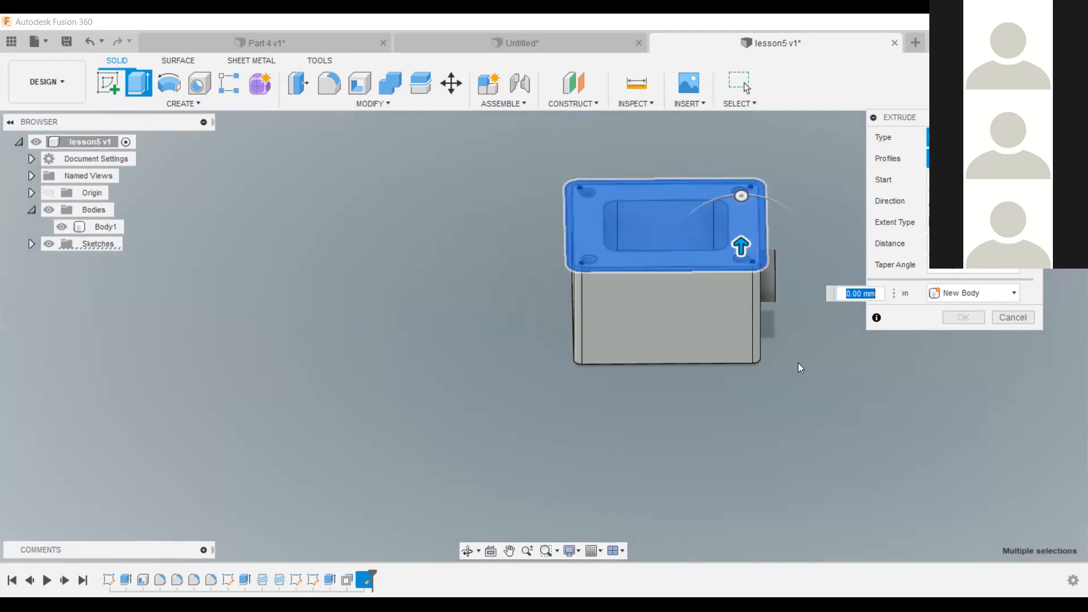
{"action": "type", "text": "3"}
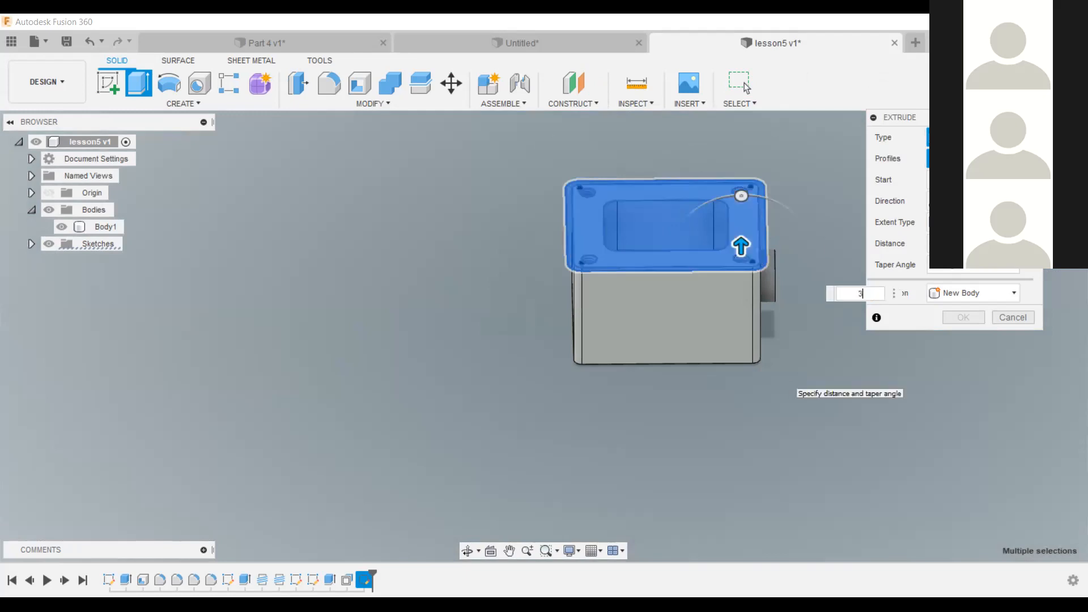
{"action": "left_click", "coordinate": [744, 83]}
{"action": "left_click_drag", "start_coordinate": [935, 249], "coordinate": [881, 243]}
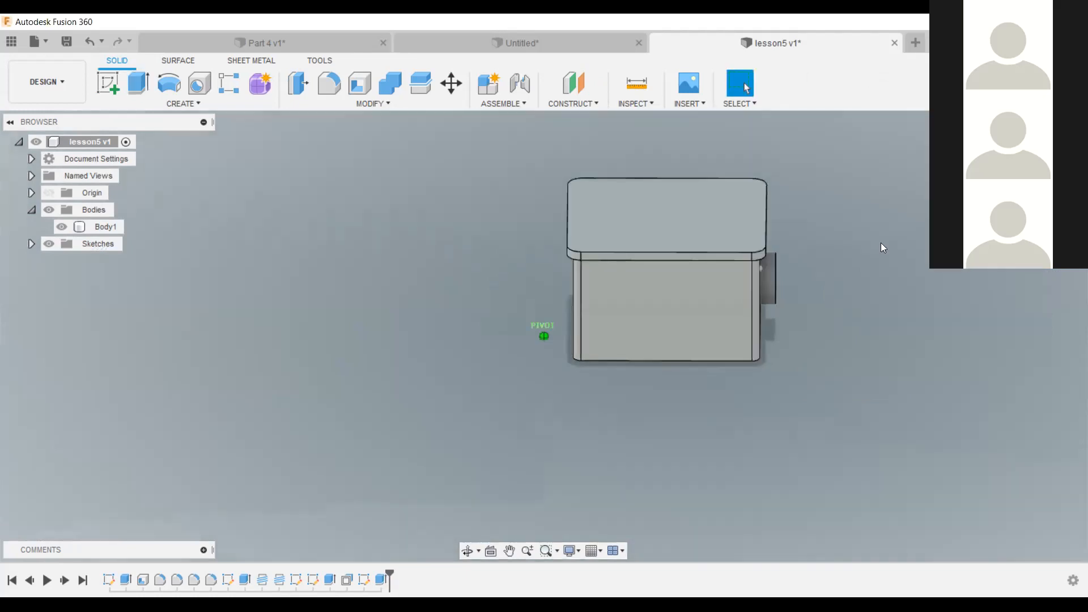
{"action": "middle_click_drag", "start_coordinate": [782, 278], "coordinate": [778, 286], "text": "shift"}
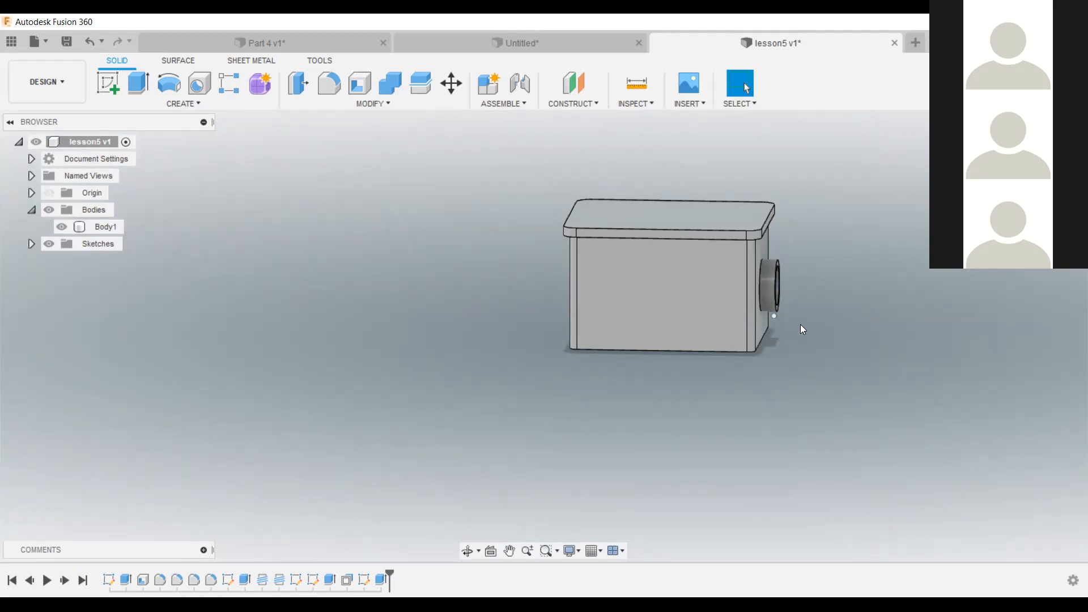
{"action": "left_click", "coordinate": [751, 348]}
{"action": "left_click", "coordinate": [793, 303]}
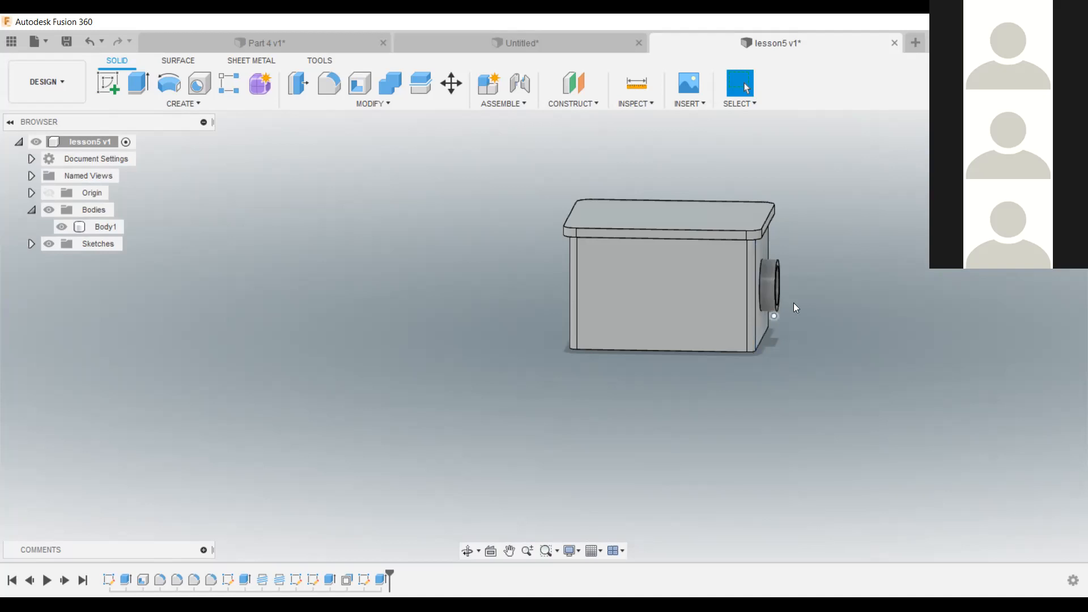
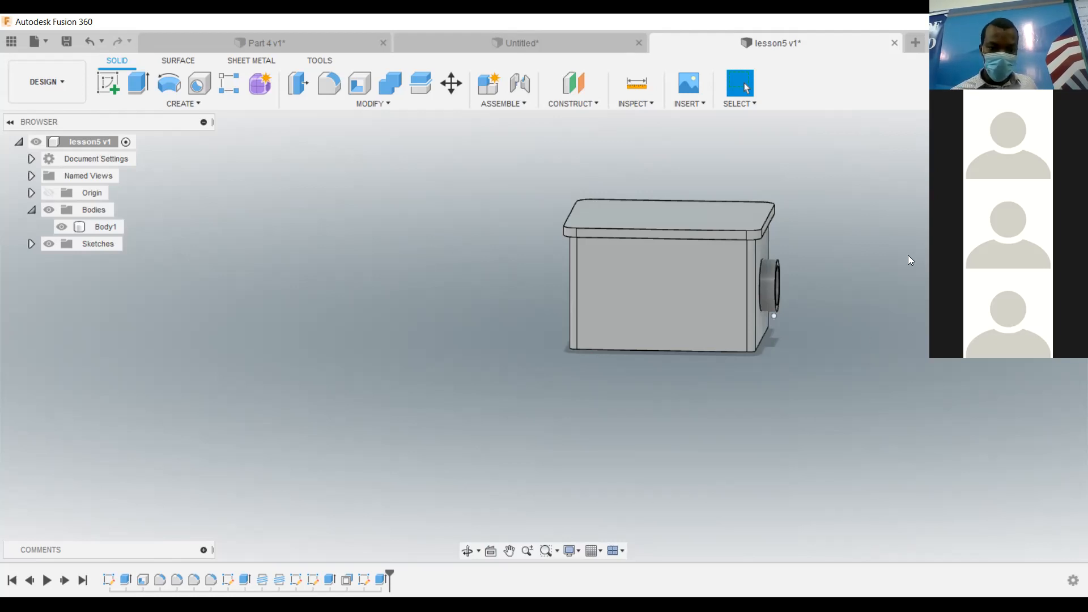
{"action": "left_click", "coordinate": [770, 284]}
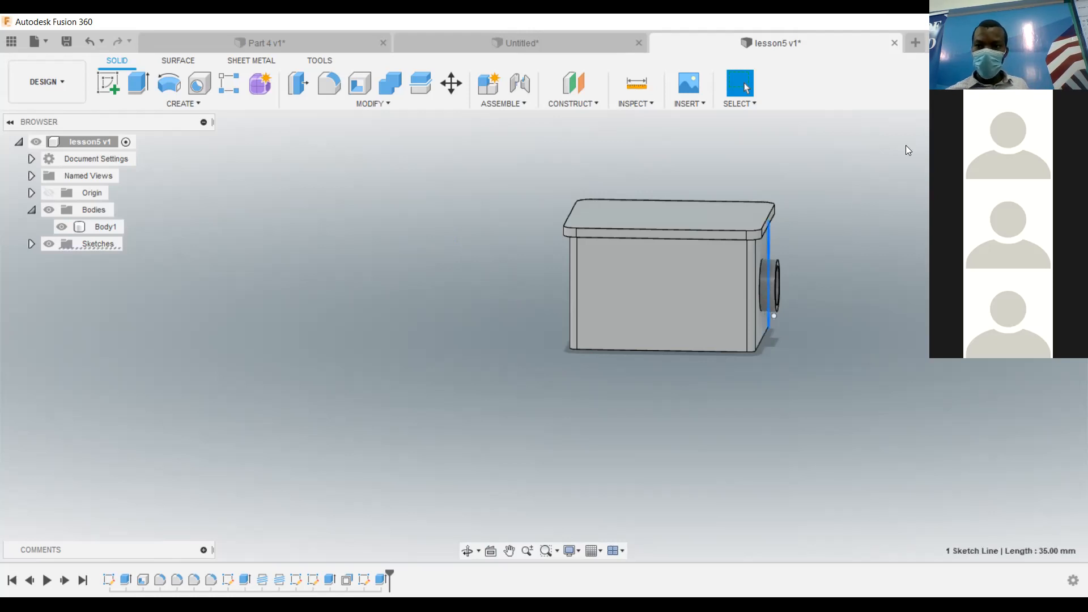
{"action": "key", "text": "Escape"}
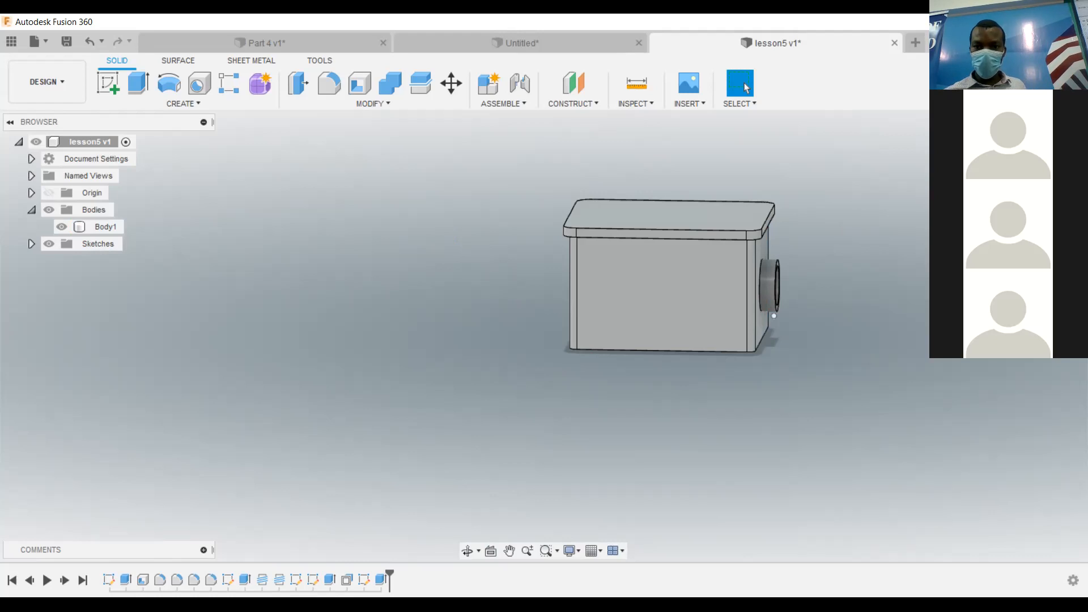
Delete the extrude feature that forms the round collar on the side wall of the box.
{"action": "left_click_drag", "start_coordinate": [1048, 158], "coordinate": [928, 283]}
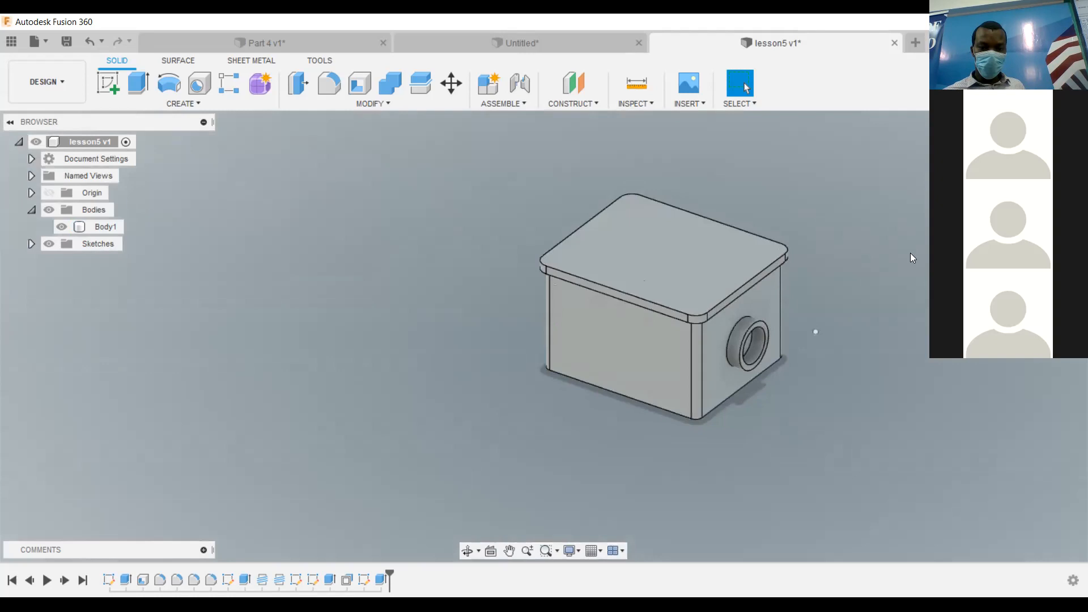
{"action": "left_click", "coordinate": [736, 356]}
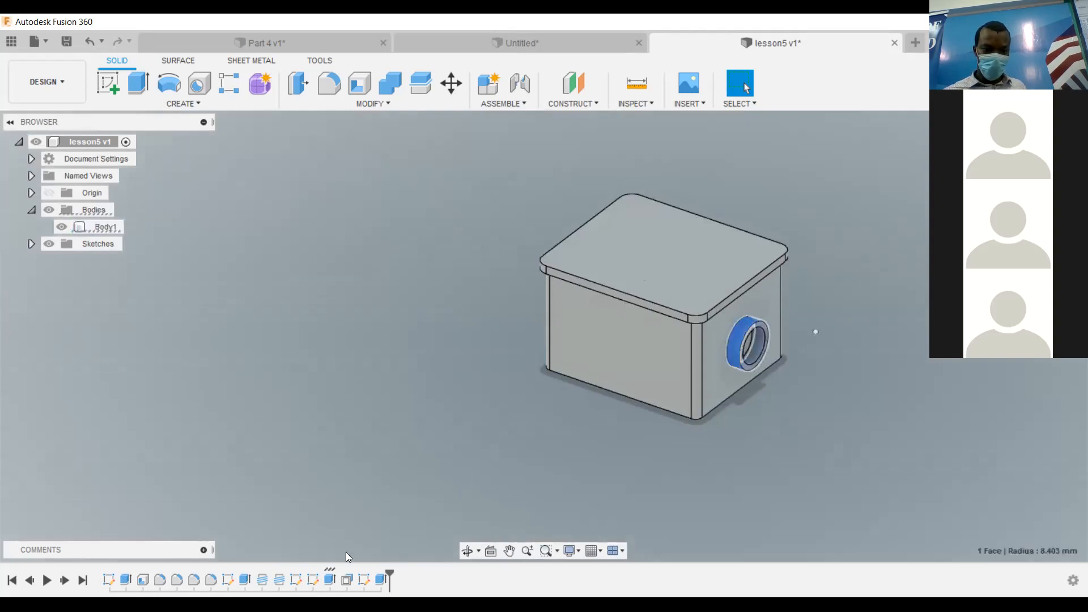
{"action": "right_click", "coordinate": [331, 580]}
{"action": "left_click", "coordinate": [362, 491]}
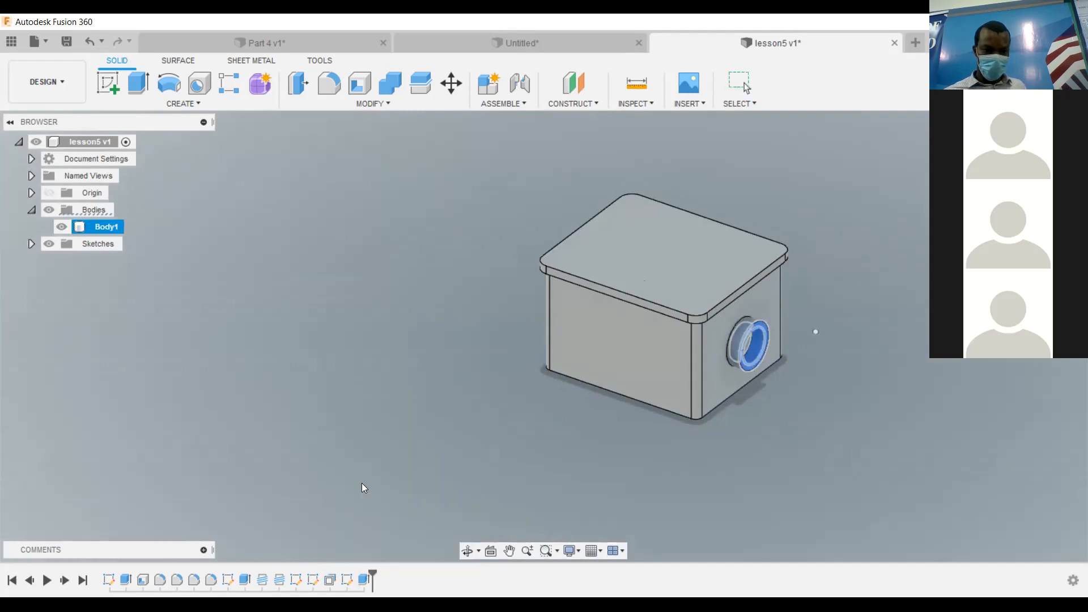
Delete the sketch of concentric circles on the side wall of the box.
{"action": "left_click", "coordinate": [311, 579]}
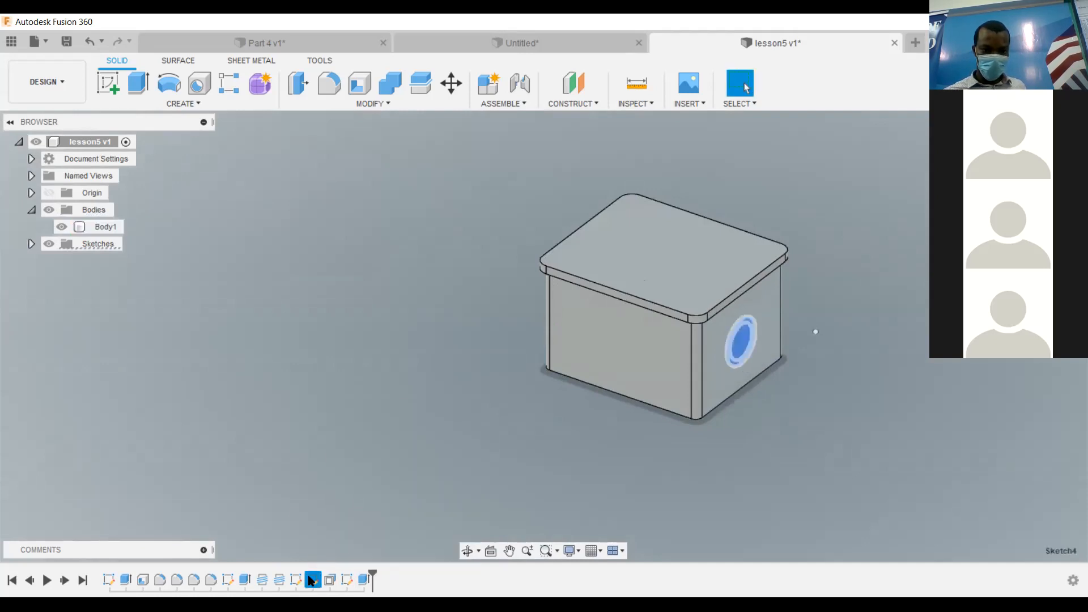
{"action": "right_click", "coordinate": [312, 579]}
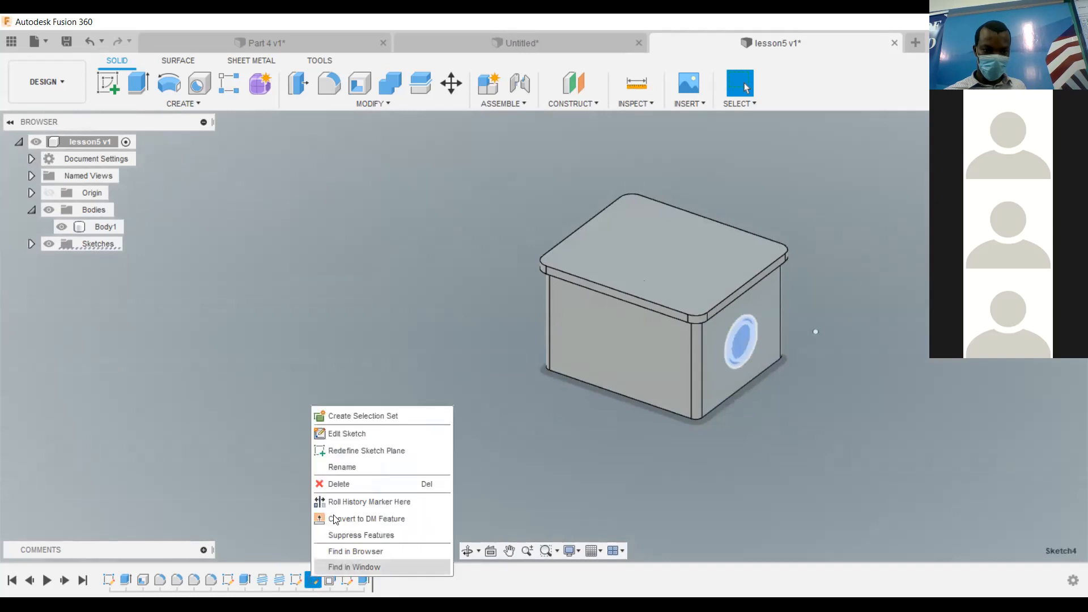
{"action": "left_click", "coordinate": [341, 485]}
{"action": "left_click", "coordinate": [754, 315]}
{"action": "left_click", "coordinate": [382, 262]}
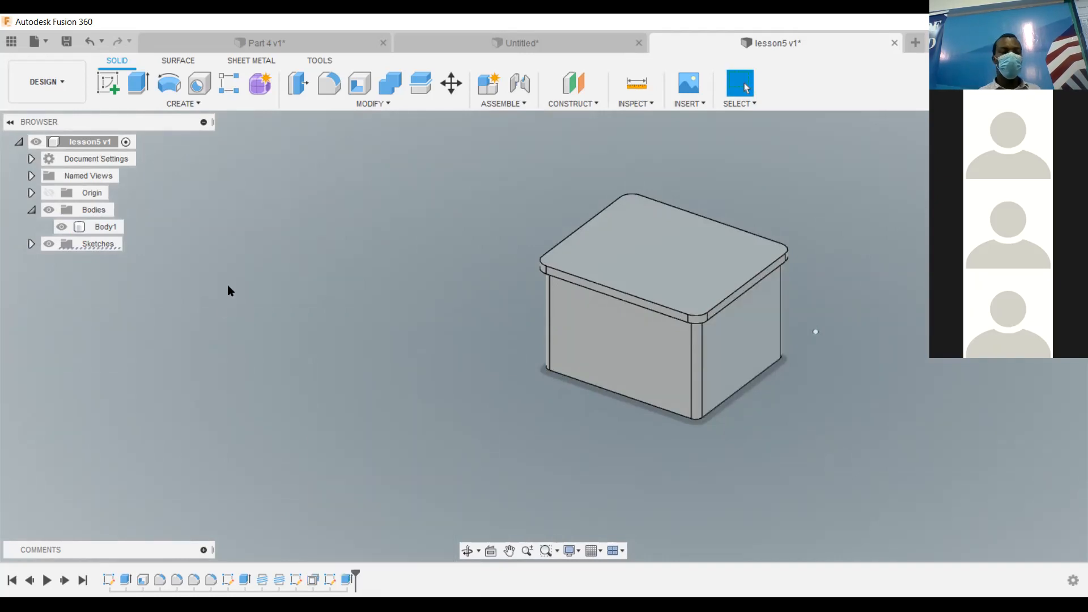
Save a new version of the design with the version description "Part2".
{"action": "left_click", "coordinate": [67, 42]}
{"action": "left_click", "coordinate": [550, 297]}
{"action": "left_click_drag", "start_coordinate": [550, 296], "coordinate": [502, 299]}
{"action": "key", "text": "BackSpace"}
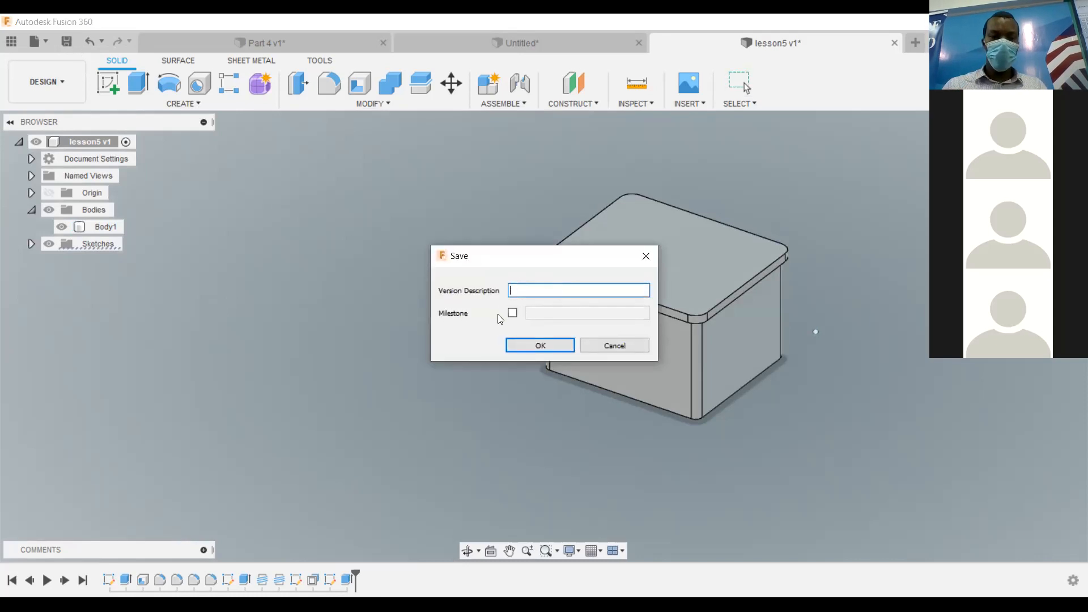
{"action": "type", "text": "Part"}
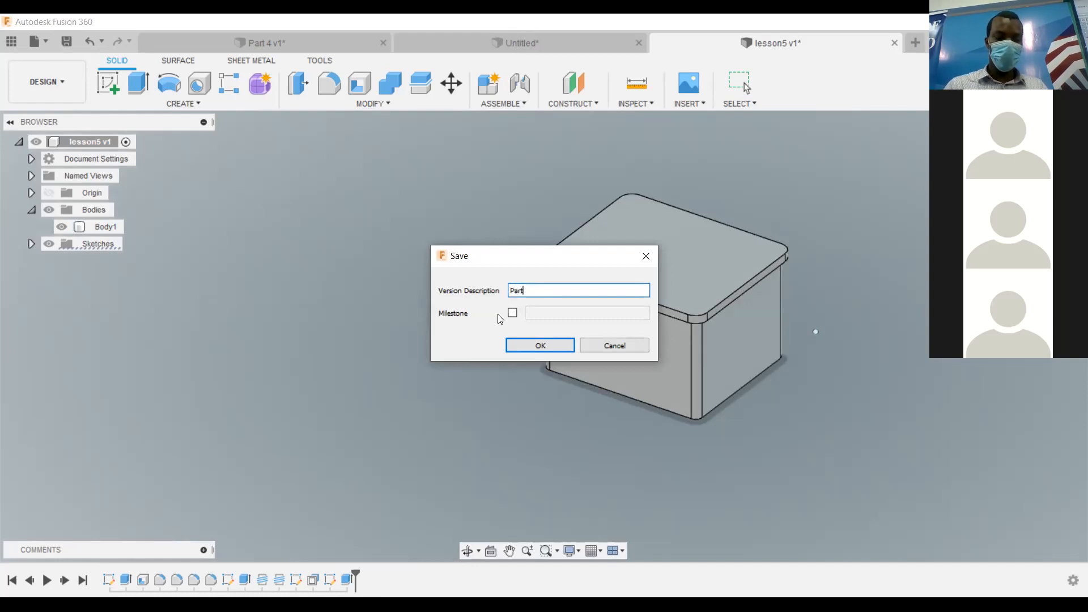
{"action": "type", "text": "2"}
{"action": "key", "text": "Return"}
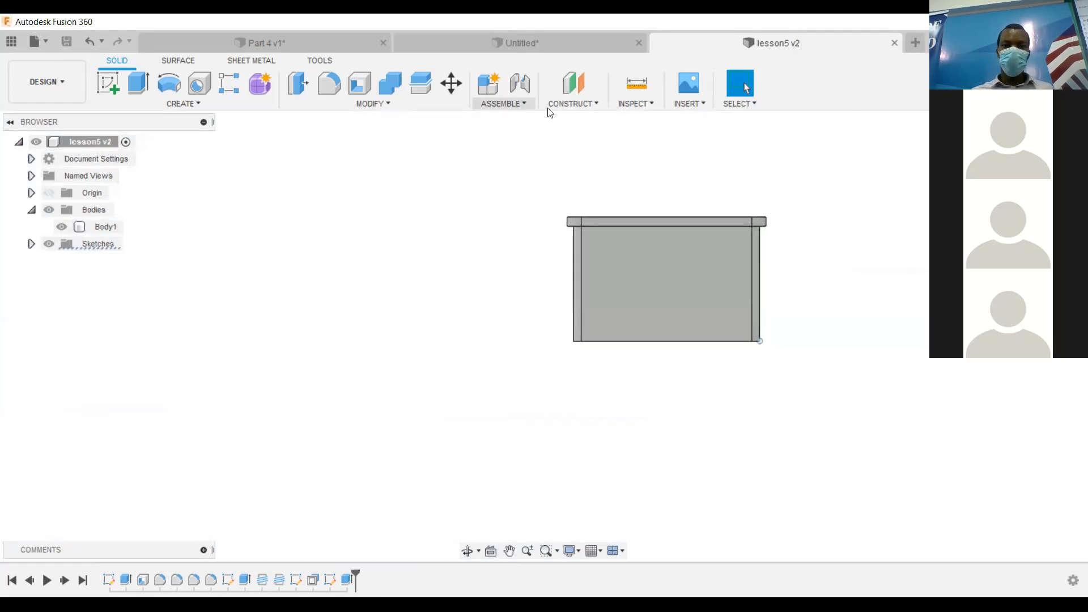
{"action": "left_click", "coordinate": [596, 104]}
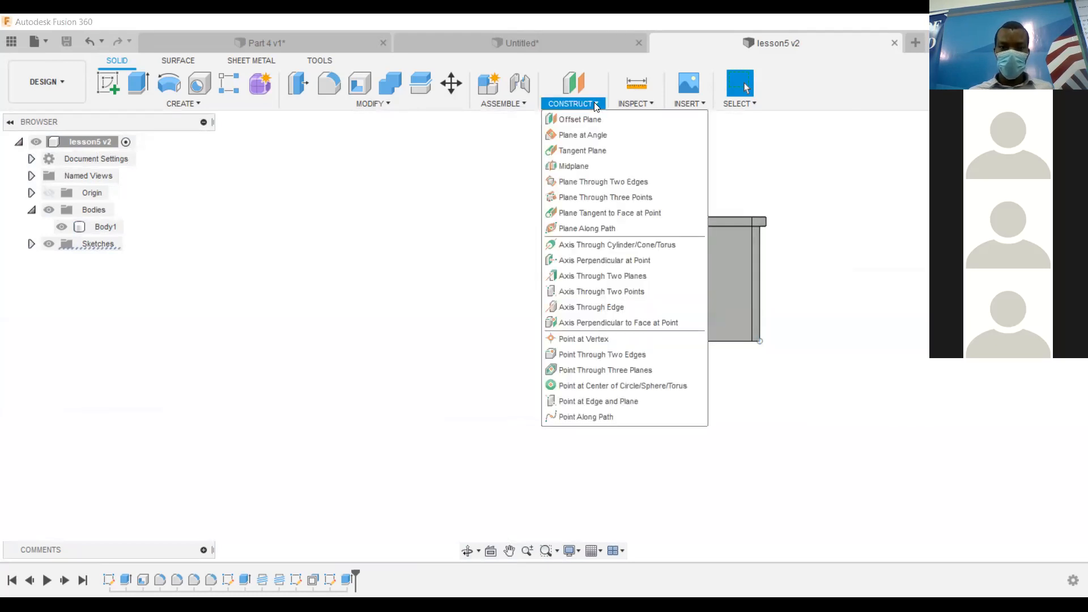
{"action": "left_click", "coordinate": [596, 119]}
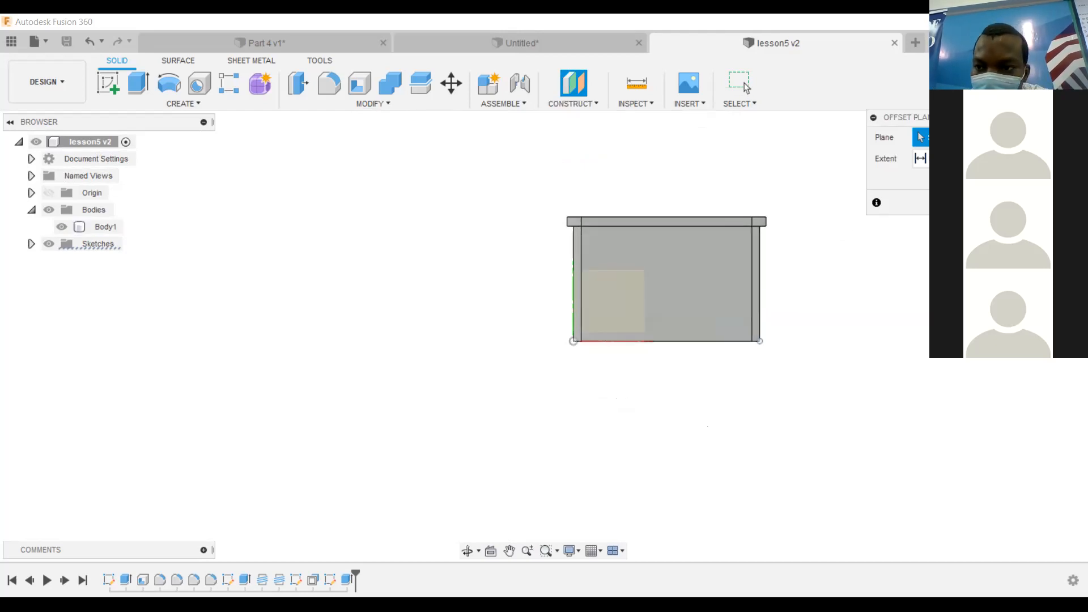
{"action": "middle_click_drag", "start_coordinate": [658, 226], "coordinate": [656, 289], "text": "shift"}
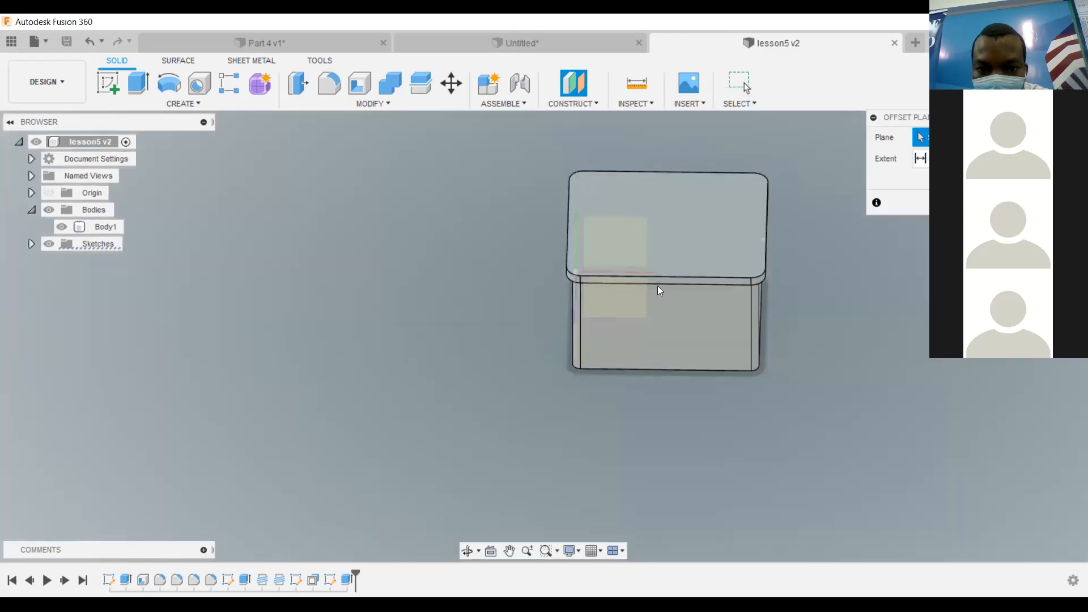
{"action": "left_click", "coordinate": [607, 312]}
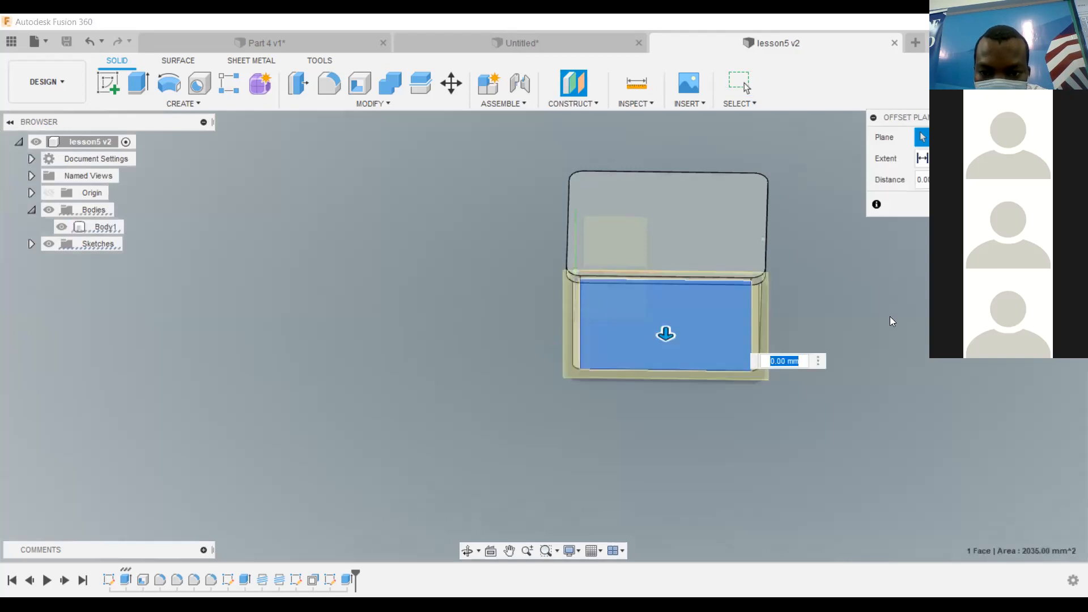
{"action": "mouse_move", "coordinate": [666, 363]}
{"action": "middle_mouse_down", "text": "shift"}
{"action": "mouse_move", "coordinate": [665, 238]}
{"action": "mouse_move", "coordinate": [666, 330]}
{"action": "middle_mouse_up", "text": "shift"}
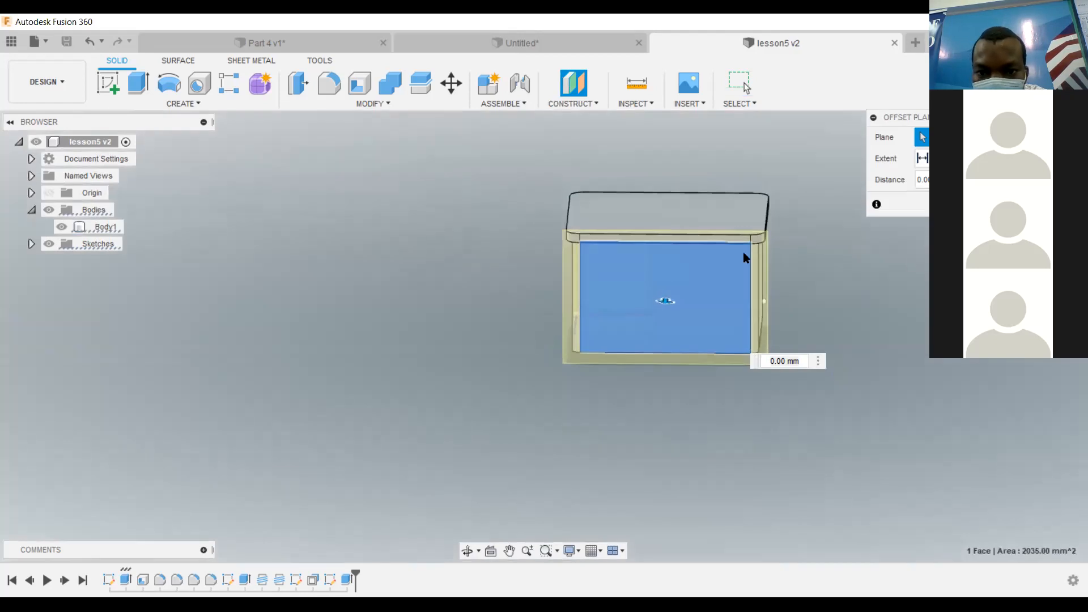
{"action": "key", "text": "Escape"}
{"action": "left_click", "coordinate": [595, 102]}
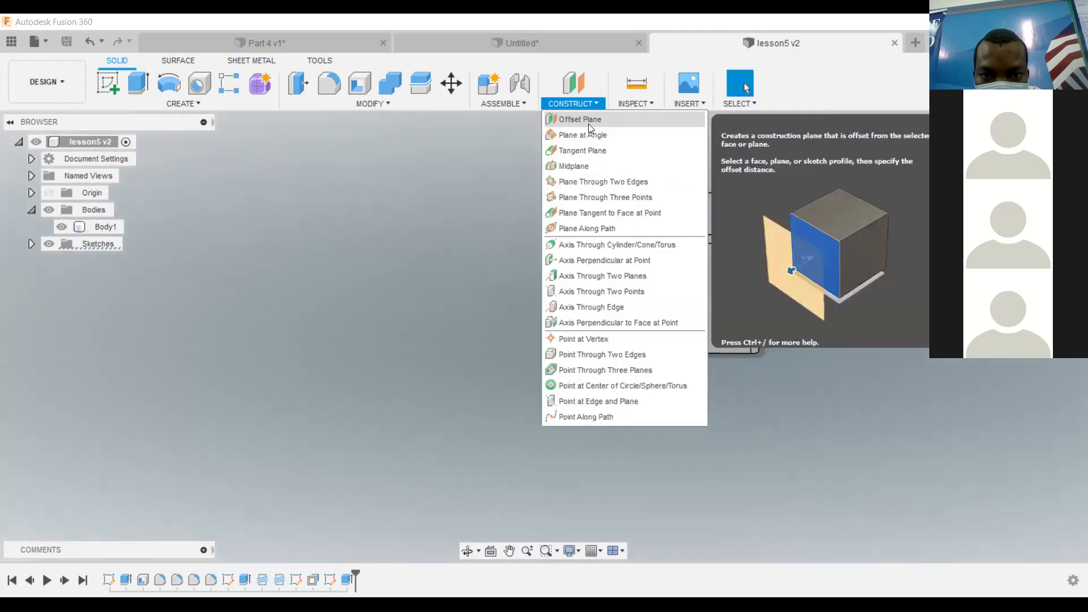
{"action": "left_click", "coordinate": [593, 119]}
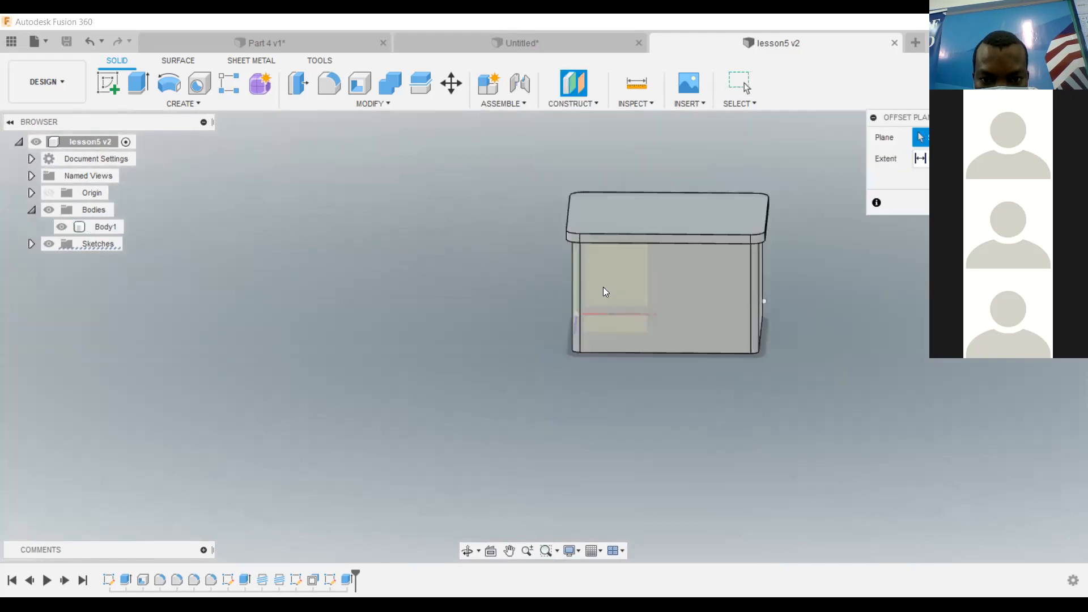
{"action": "left_click", "coordinate": [621, 330]}
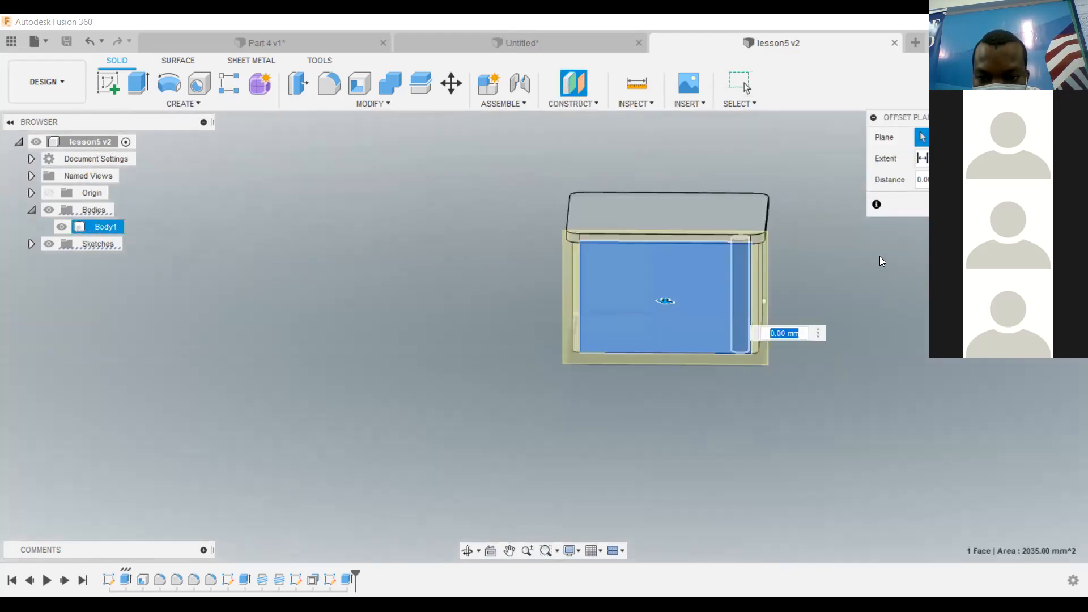
{"action": "mouse_move", "coordinate": [544, 336]}
{"action": "middle_mouse_down", "text": "shift"}
{"action": "mouse_move", "coordinate": [770, 424]}
{"action": "mouse_move", "coordinate": [796, 245]}
{"action": "mouse_move", "coordinate": [782, 238]}
{"action": "middle_mouse_up", "text": "shift"}
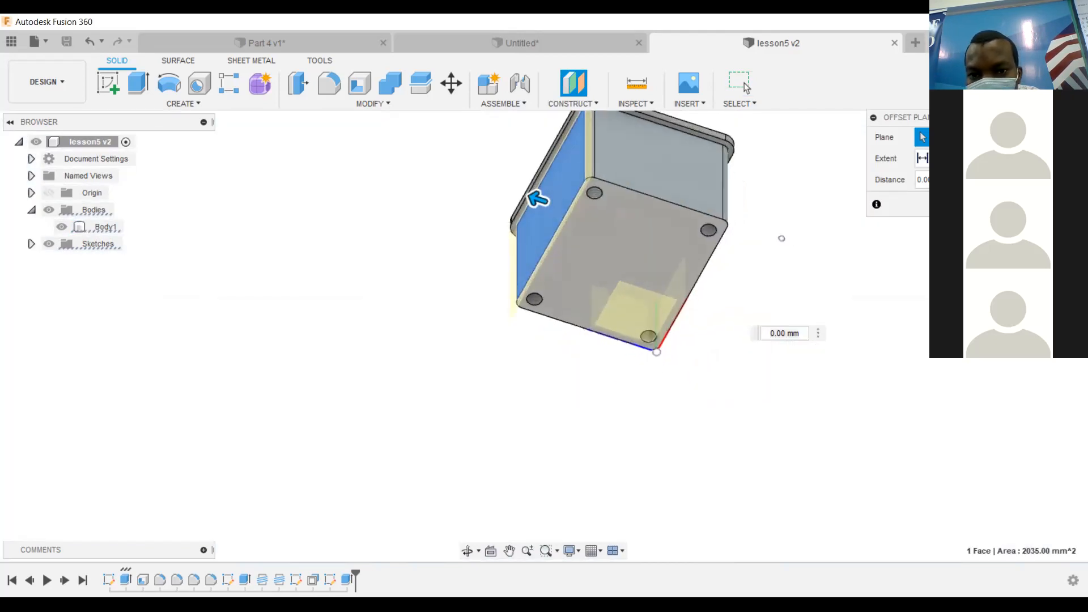
{"action": "key", "text": "Escape"}
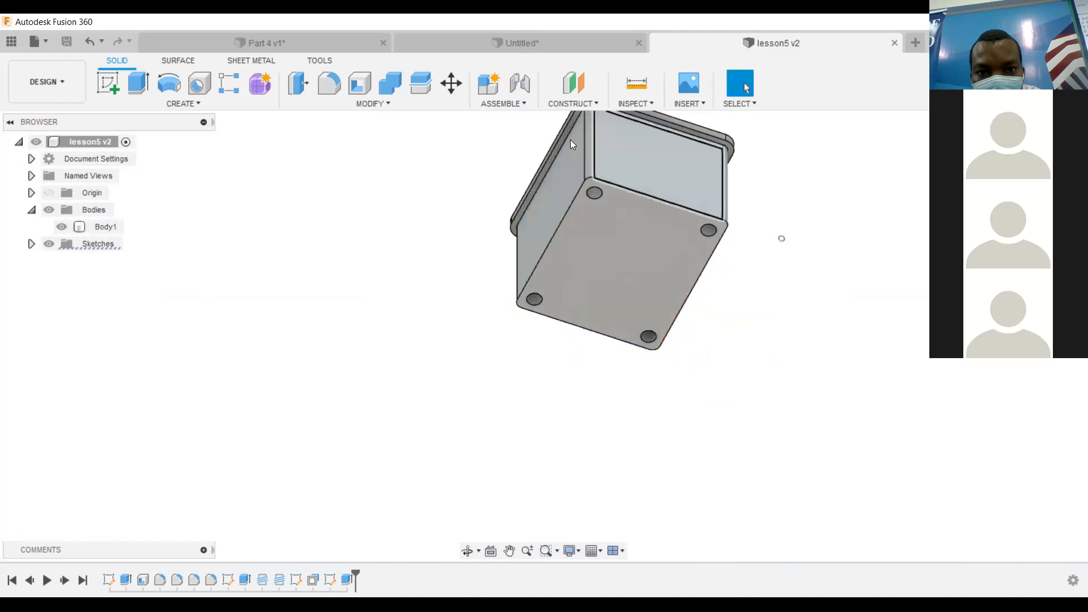
Create a construction plane offset 34 mm upward from the XZ origin plane, just below the lid of the box.
{"action": "left_click", "coordinate": [588, 102]}
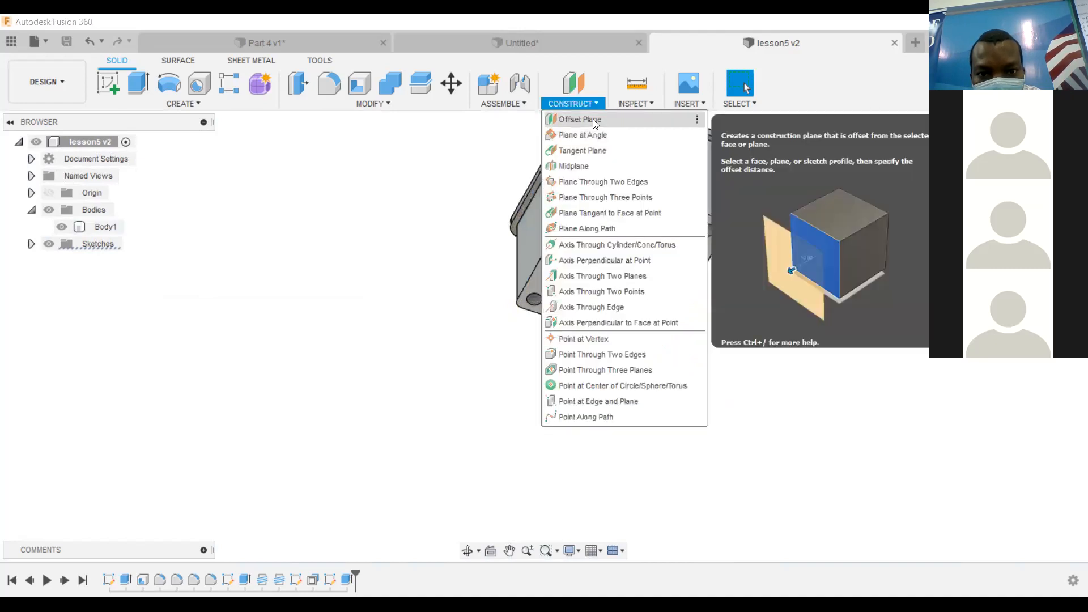
{"action": "left_click", "coordinate": [593, 119]}
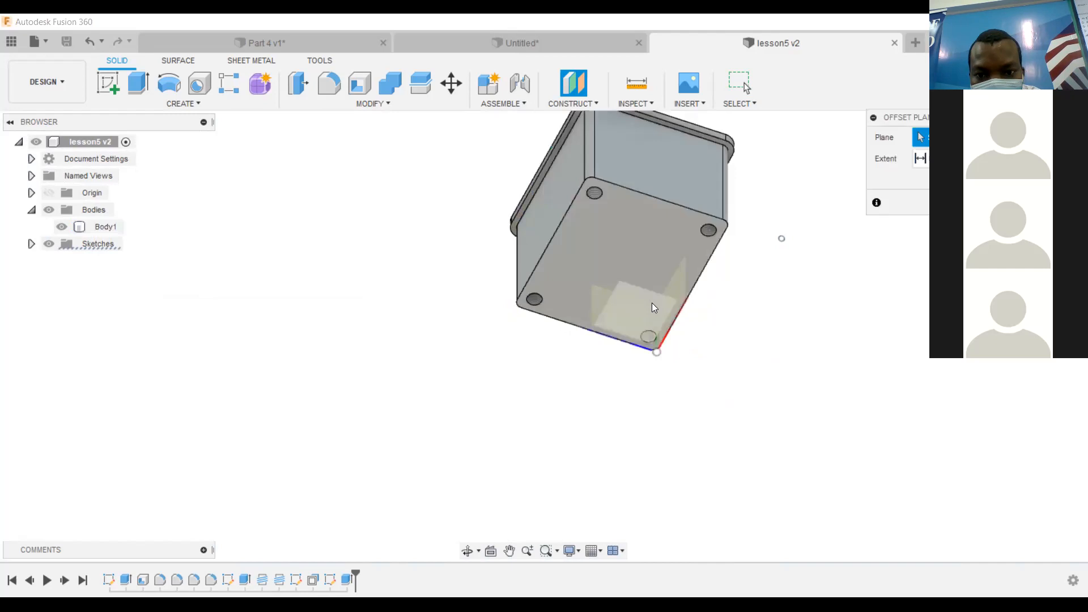
{"action": "left_click", "coordinate": [642, 304]}
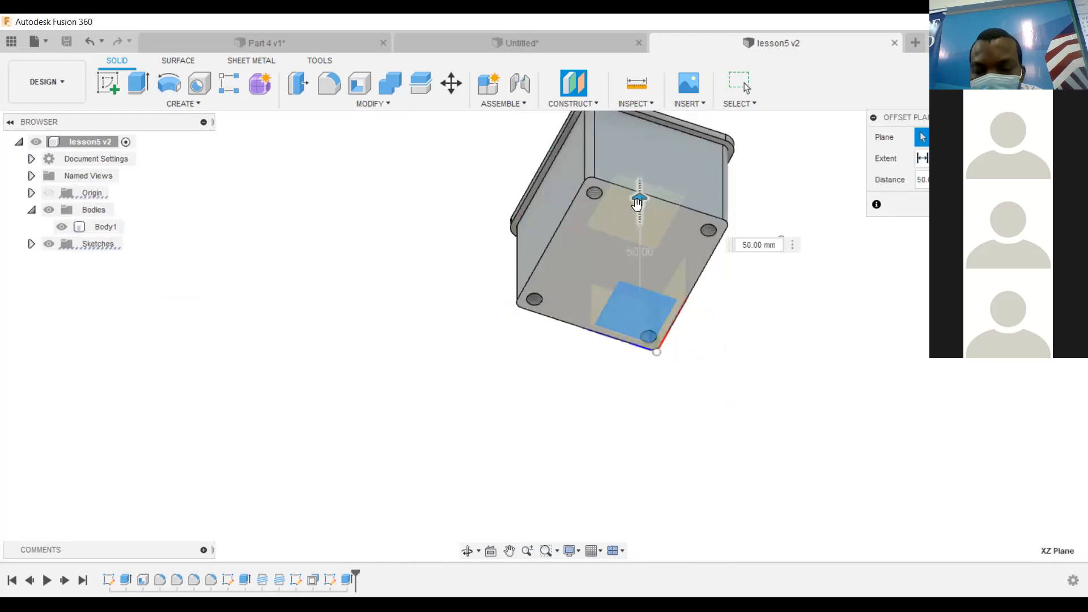
{"action": "left_click_drag", "start_coordinate": [1049, 152], "coordinate": [1050, 179]}
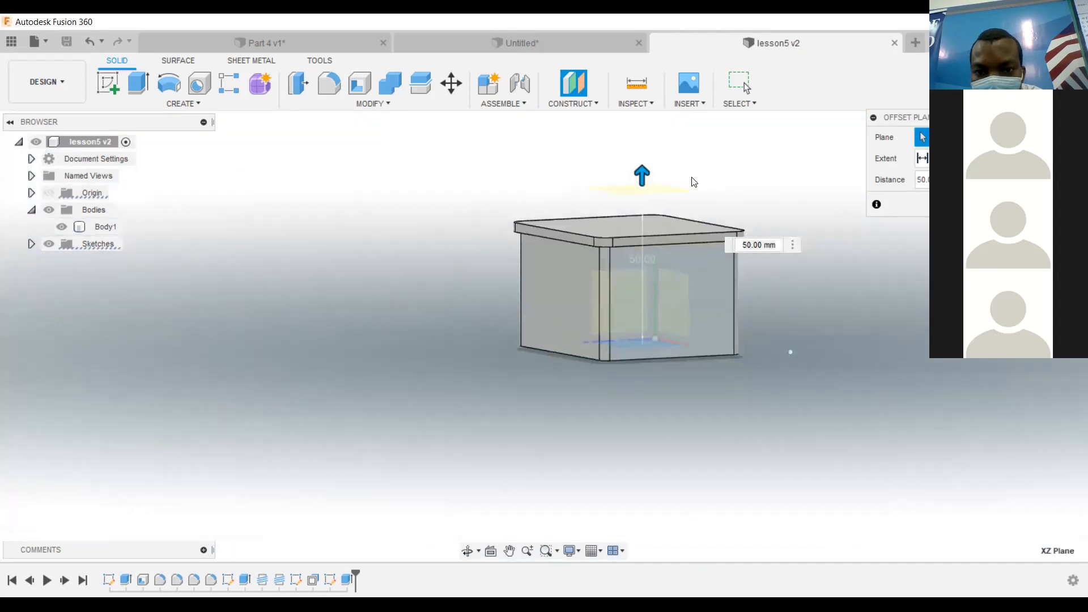
{"action": "left_click_drag", "start_coordinate": [642, 176], "coordinate": [651, 228]}
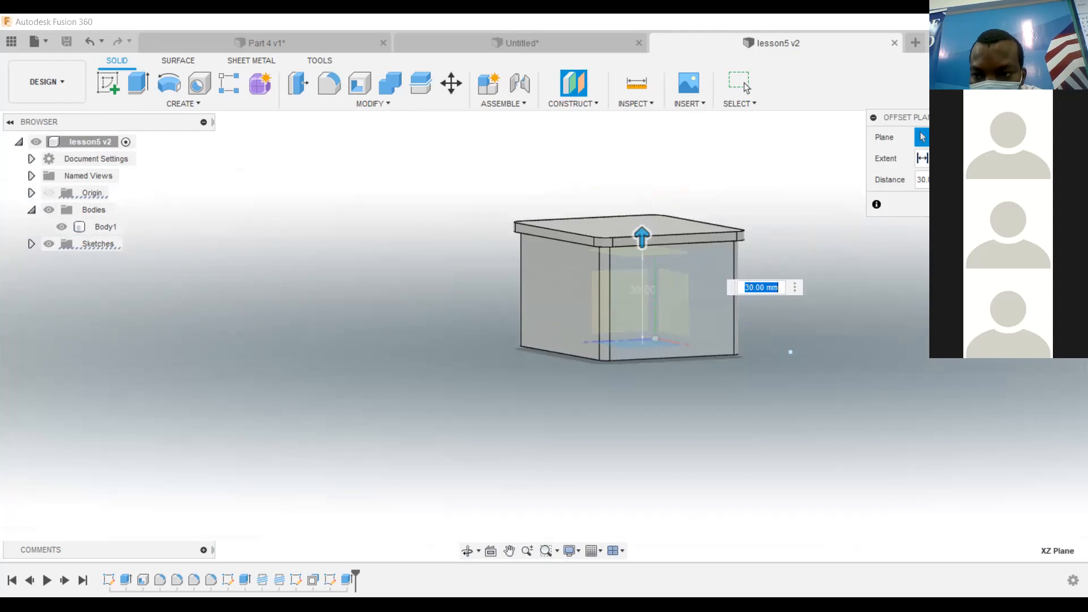
{"action": "middle_click_drag", "start_coordinate": [793, 227], "coordinate": [655, 240], "text": "shift"}
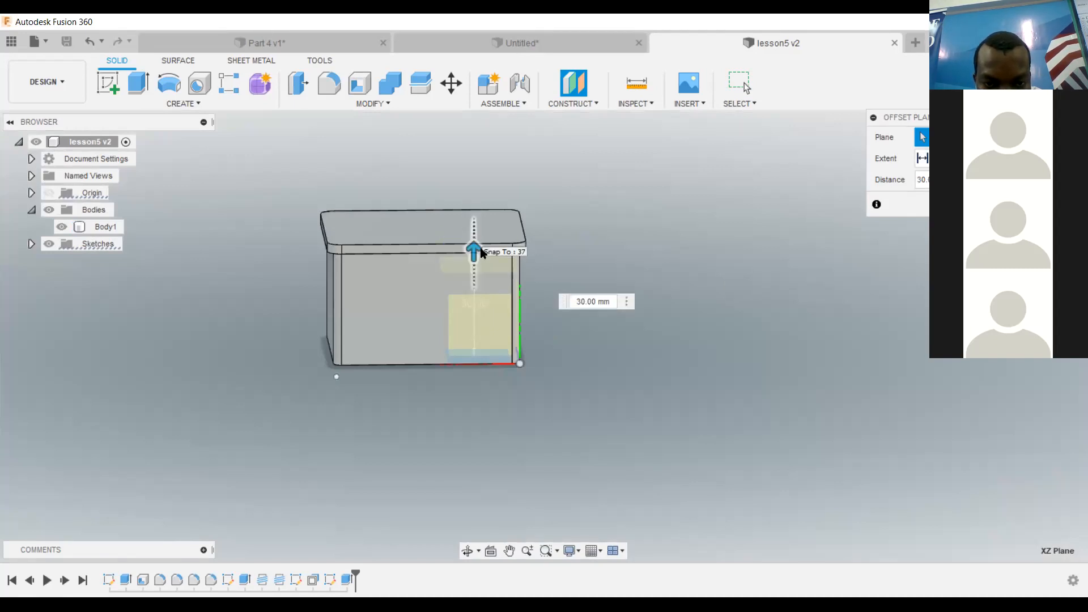
{"action": "scroll", "coordinate": [470, 237], "scroll_direction": "up", "scroll_amount": 5}
{"action": "left_click_drag", "start_coordinate": [455, 285], "coordinate": [456, 243]}
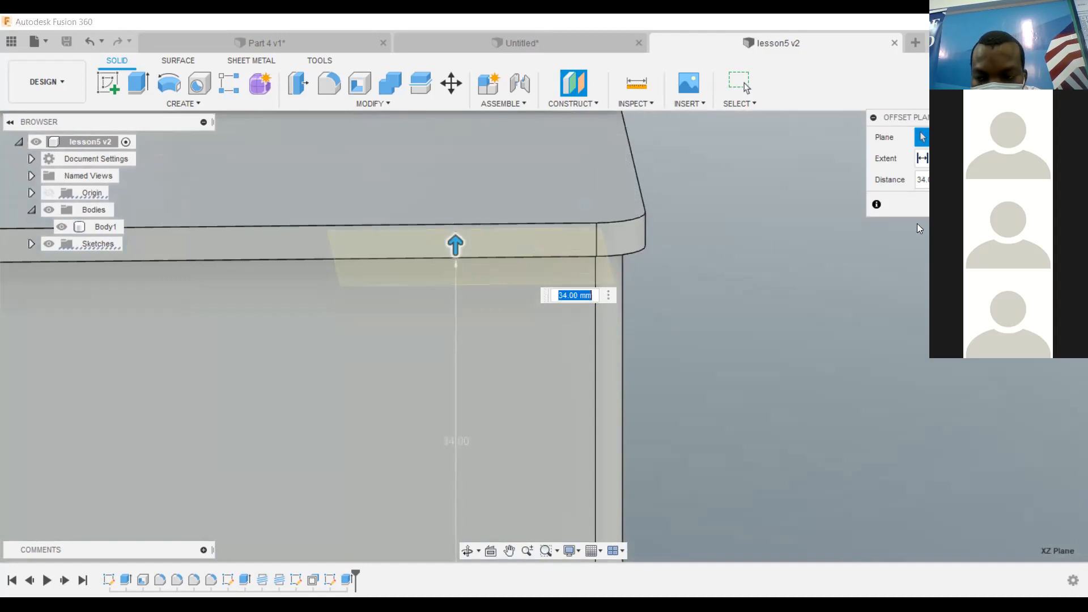
{"action": "left_click", "coordinate": [978, 204]}
Try to split the box body with Split Body, using the underside face of the lid's overhang as the splitting tool.
{"action": "middle_click_drag", "start_coordinate": [976, 207], "coordinate": [952, 196], "text": "shift"}
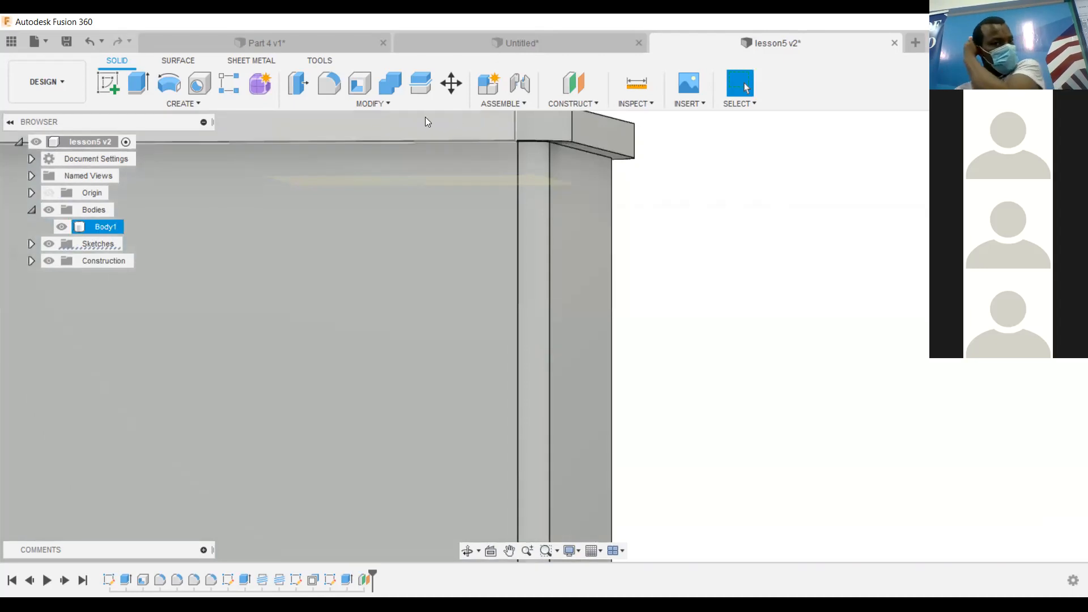
{"action": "left_click", "coordinate": [384, 104]}
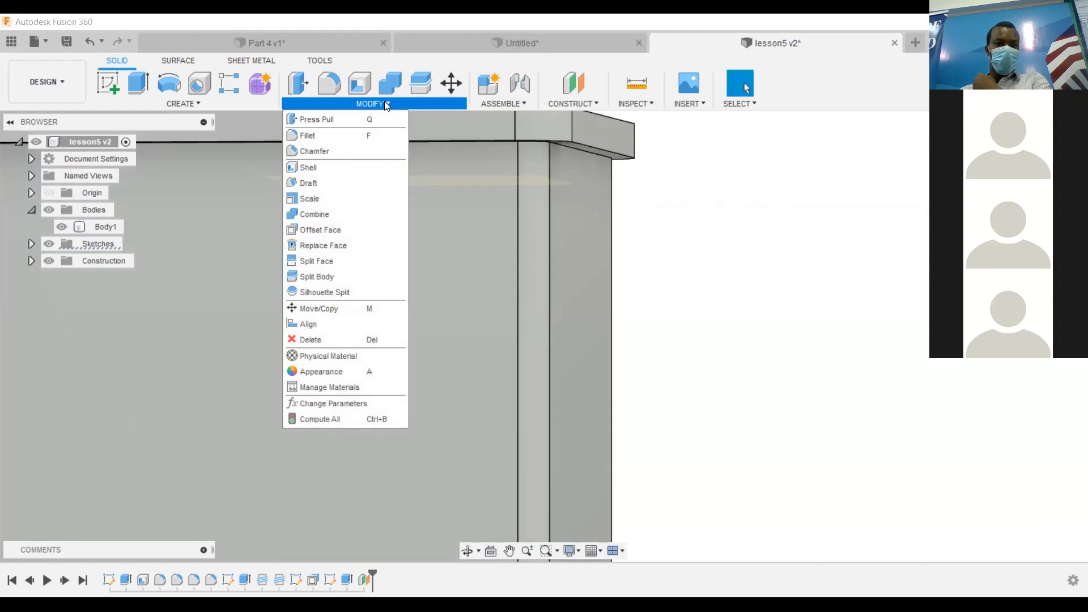
{"action": "left_click", "coordinate": [357, 282]}
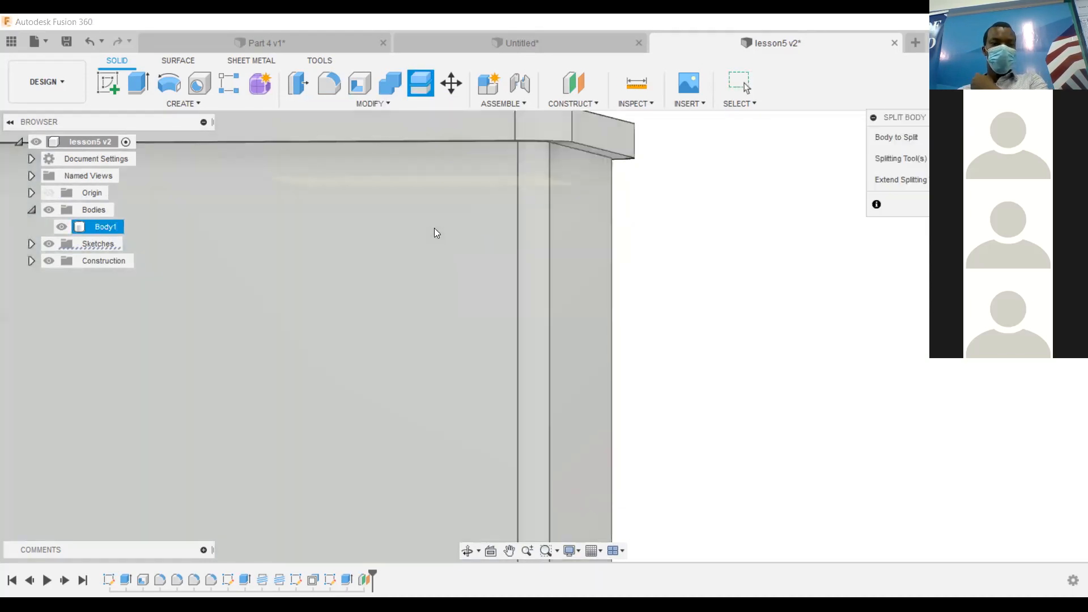
{"action": "scroll", "coordinate": [434, 228], "scroll_direction": "down", "scroll_amount": 5}
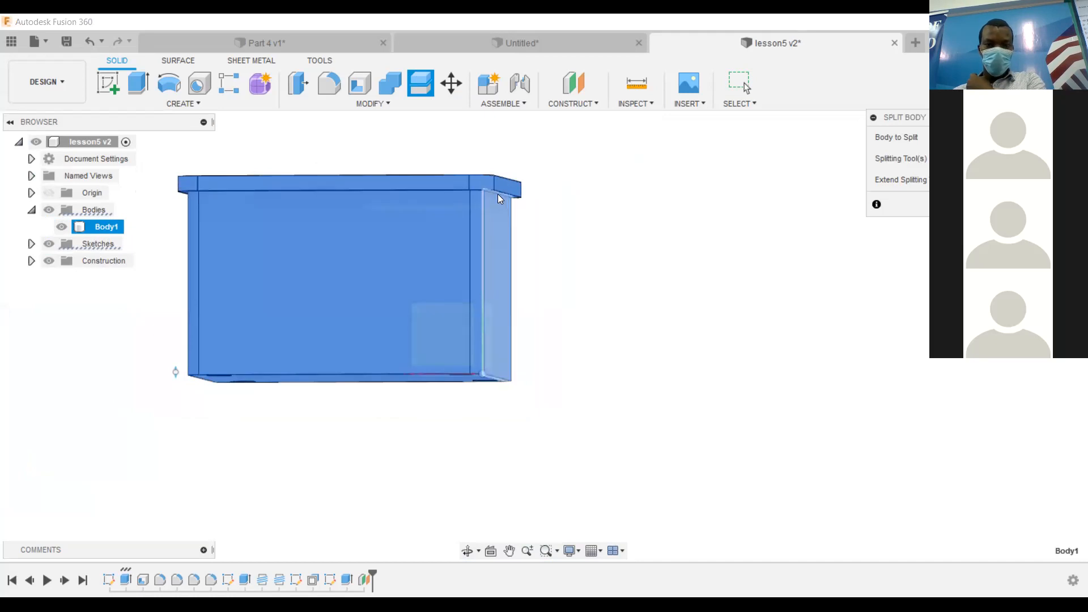
{"action": "scroll", "coordinate": [498, 194], "scroll_direction": "up", "scroll_amount": 4}
{"action": "scroll", "coordinate": [497, 194], "scroll_direction": "up", "scroll_amount": 1}
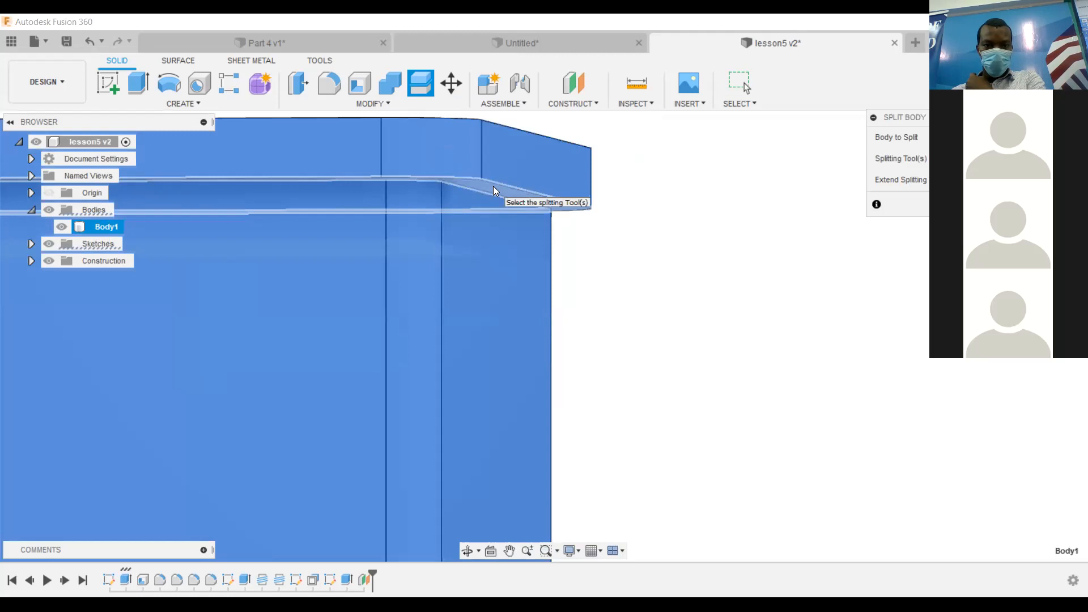
{"action": "left_click", "coordinate": [493, 187]}
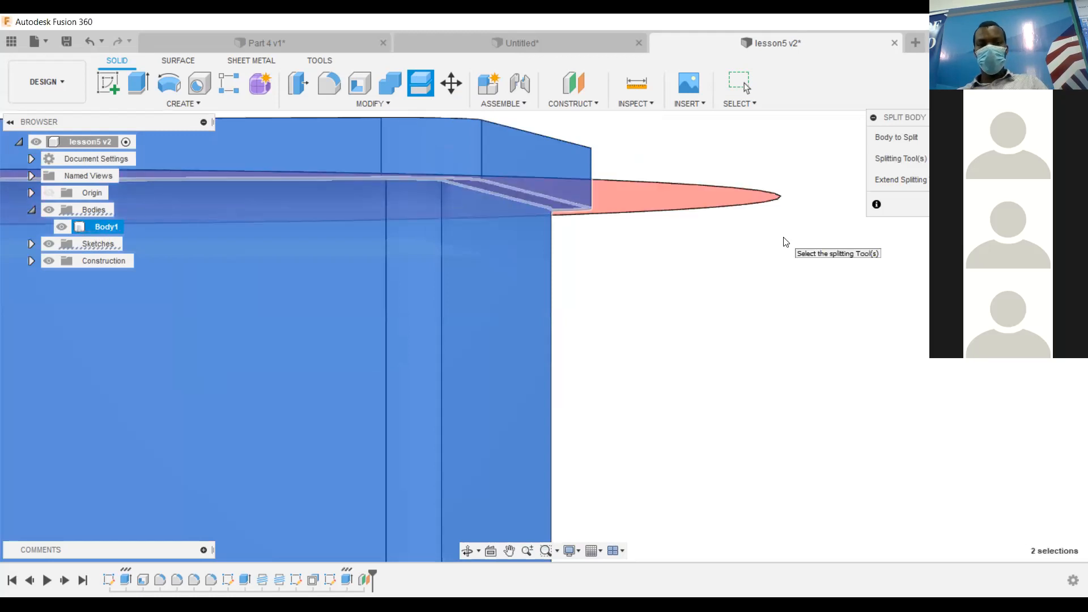
{"action": "scroll", "coordinate": [786, 242], "scroll_direction": "down", "scroll_amount": 1}
{"action": "scroll", "coordinate": [785, 242], "scroll_direction": "down", "scroll_amount": 5}
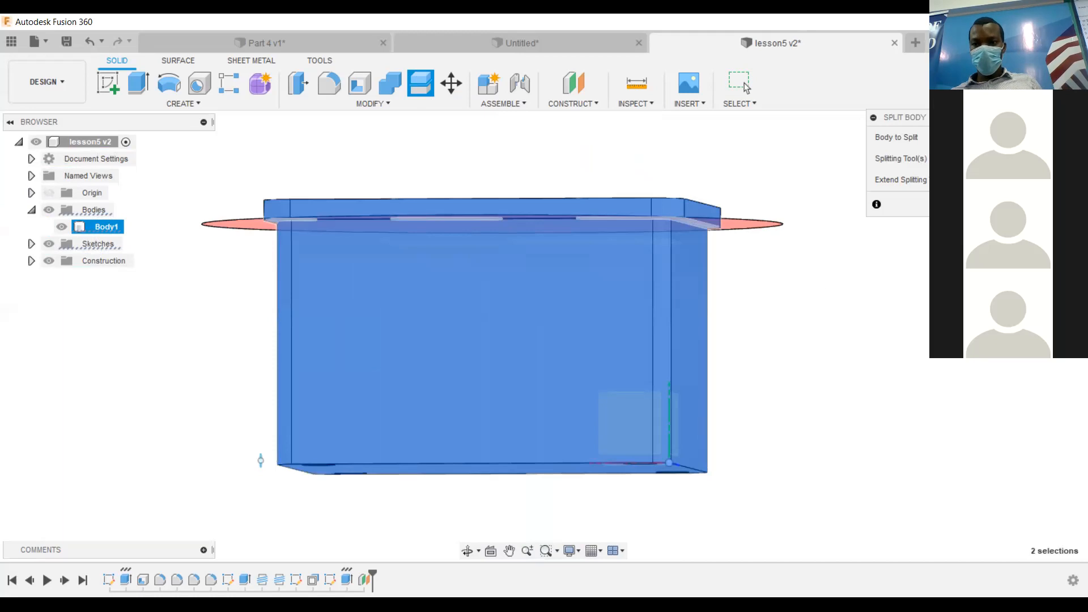
{"action": "key", "text": "Return"}
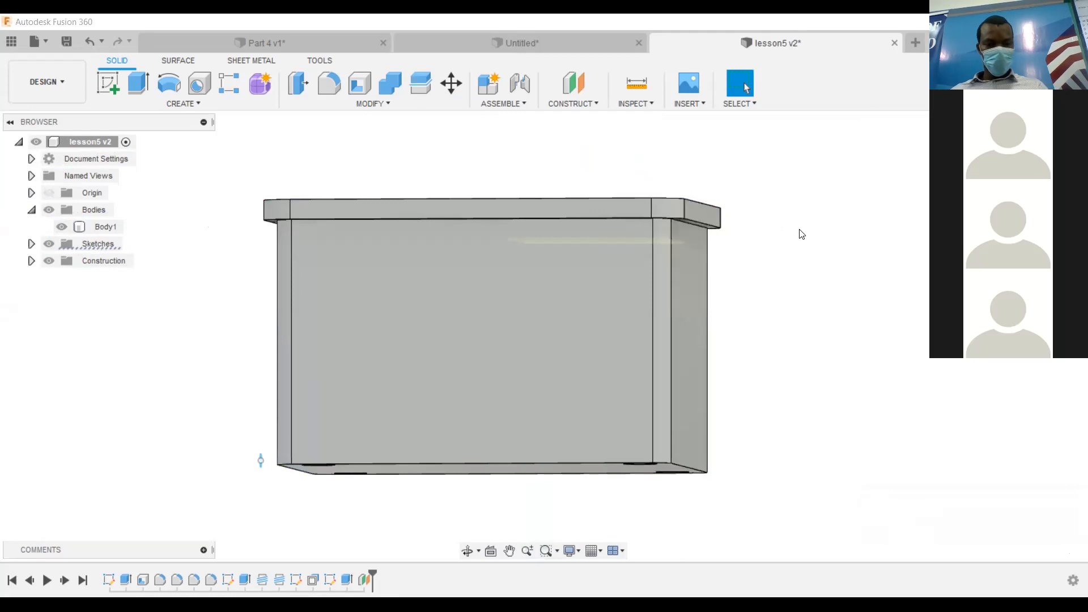
Undo the recent changes back to before the offset construction plane was added.
{"action": "key", "text": "ctrl+z"}
{"action": "key", "text": "ctrl+z"}
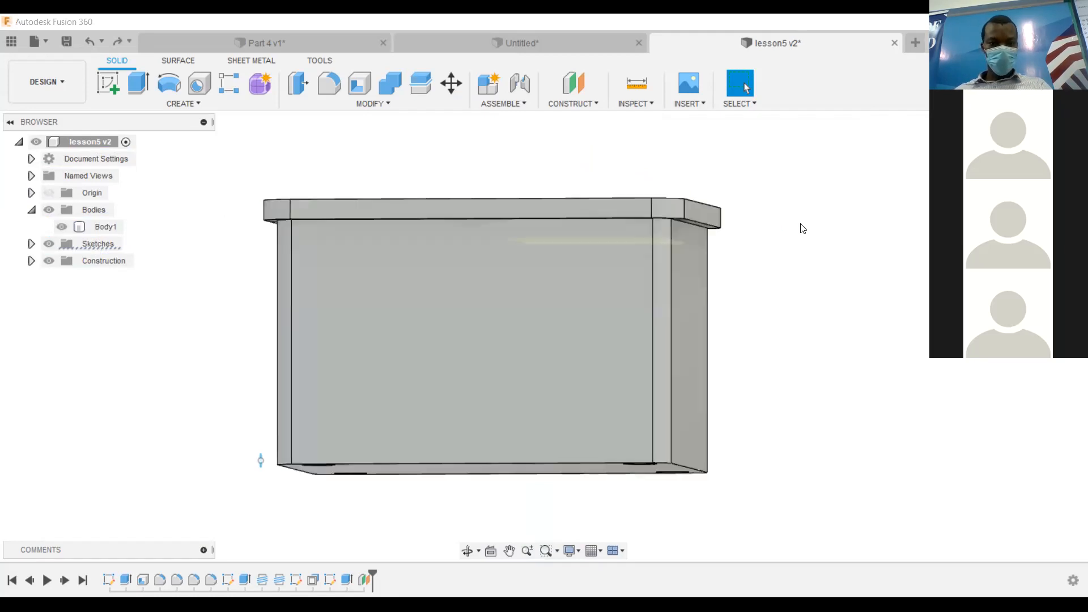
{"action": "key", "text": "ctrl+z"}
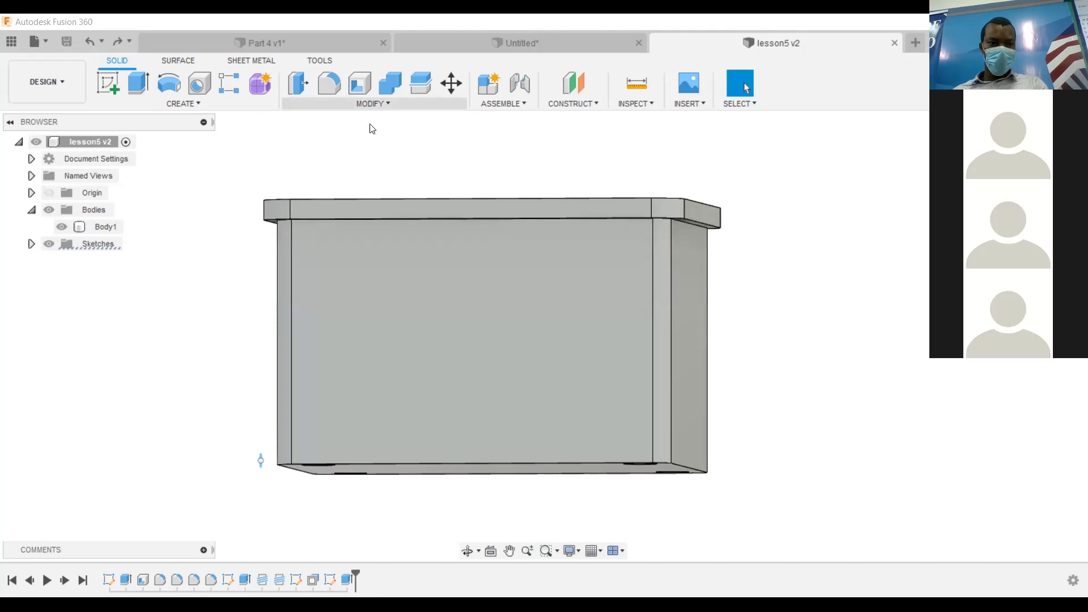
Try again to split the lid from the box body along the lid's underside face, without a construction plane.
{"action": "left_click", "coordinate": [373, 104]}
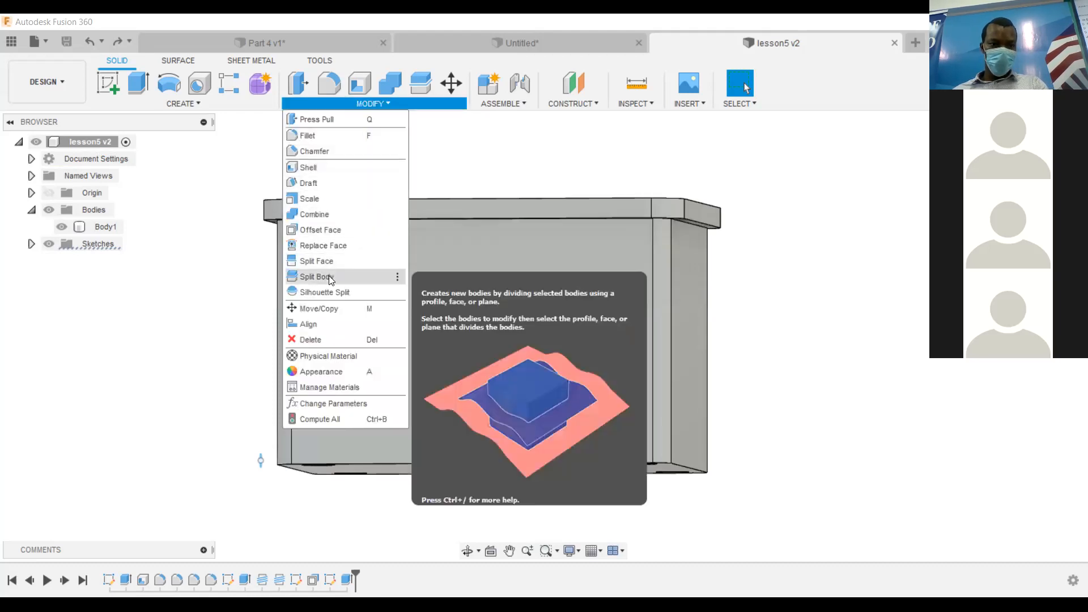
{"action": "left_click", "coordinate": [329, 276]}
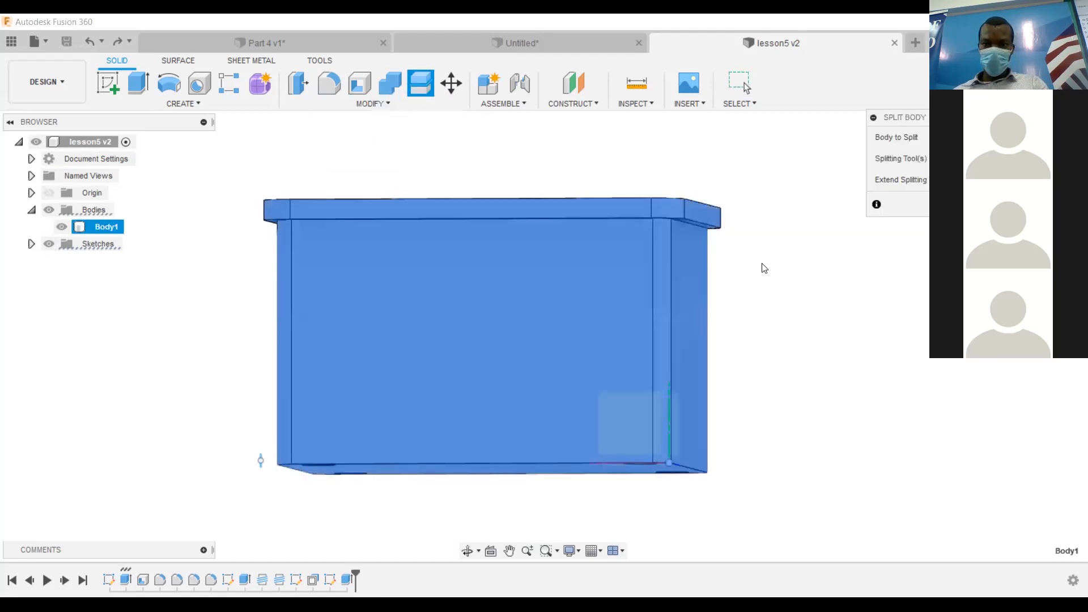
{"action": "scroll", "coordinate": [720, 239], "scroll_direction": "up", "scroll_amount": 3}
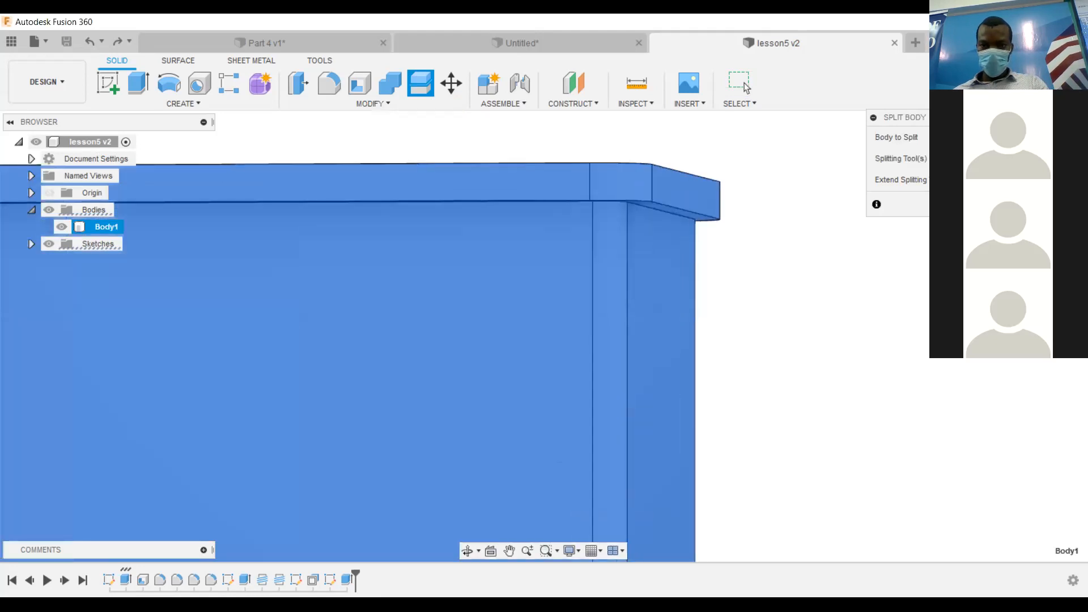
{"action": "middle_click_drag", "start_coordinate": [719, 239], "coordinate": [753, 178], "text": "shift"}
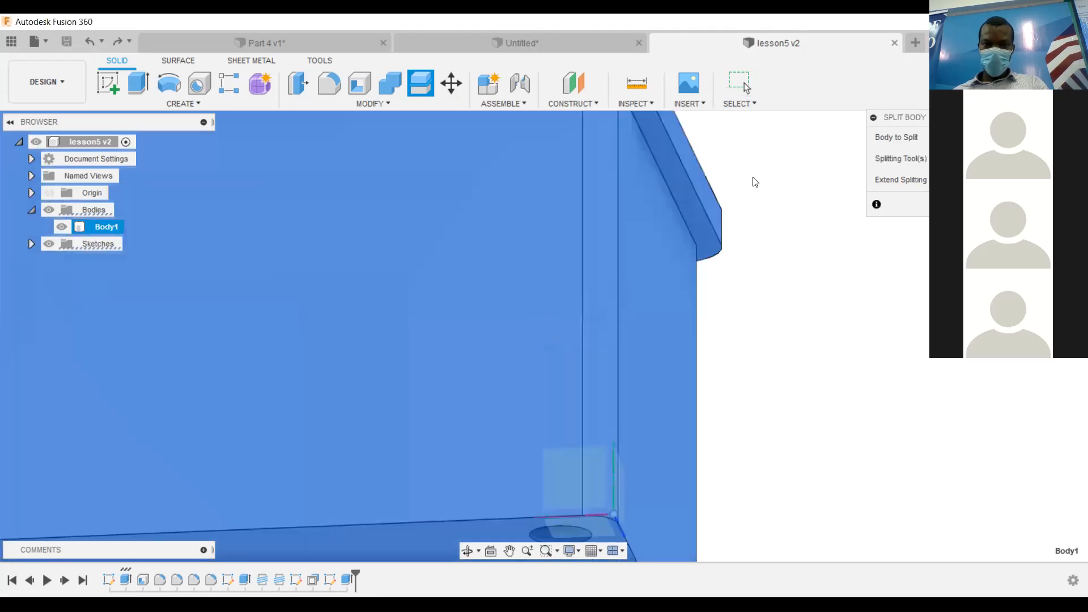
{"action": "left_click", "coordinate": [663, 172]}
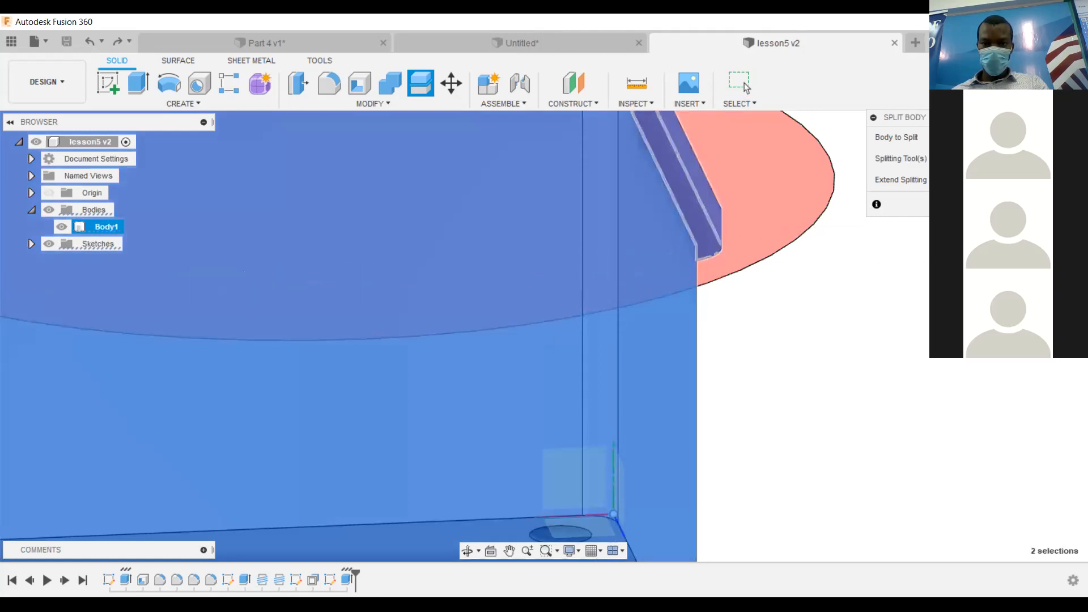
{"action": "left_click", "coordinate": [746, 87]}
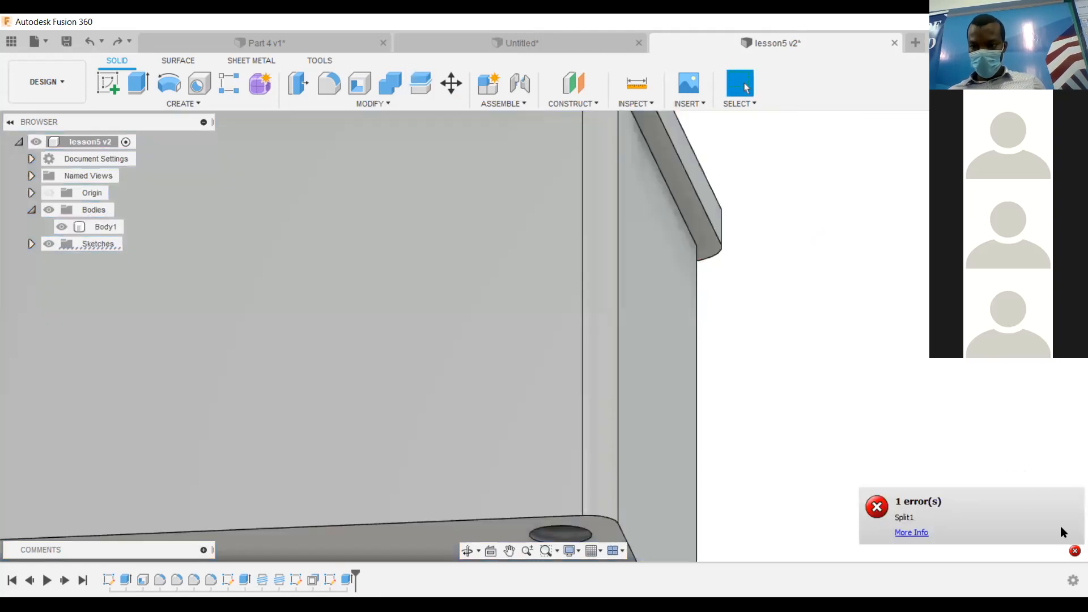
{"action": "left_click", "coordinate": [1073, 550]}
{"action": "left_click", "coordinate": [1050, 519]}
{"action": "left_click", "coordinate": [674, 264]}
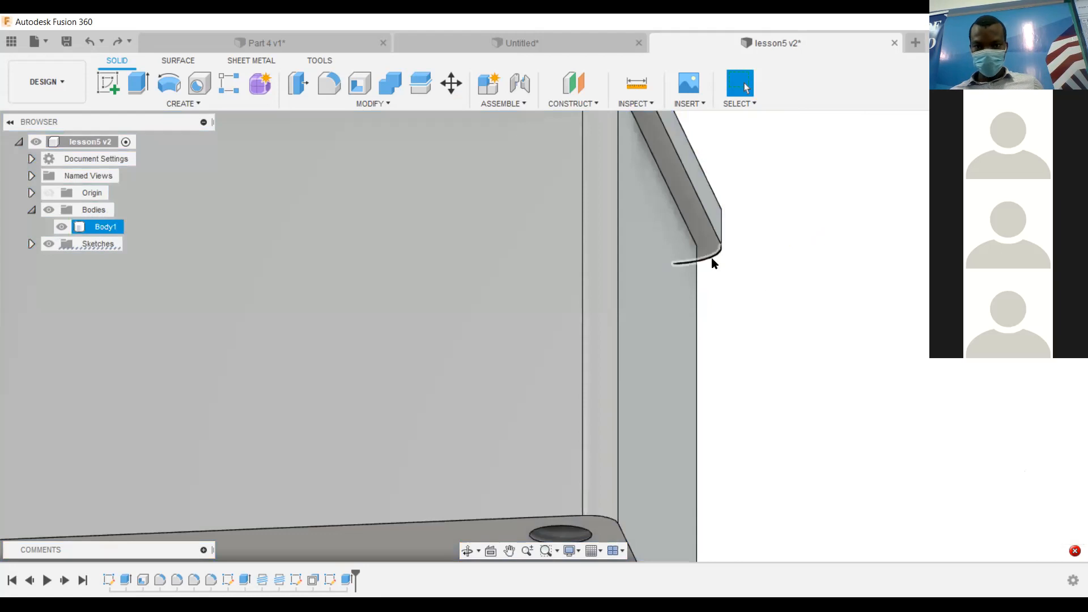
{"action": "scroll", "coordinate": [712, 258], "scroll_direction": "down", "scroll_amount": 10}
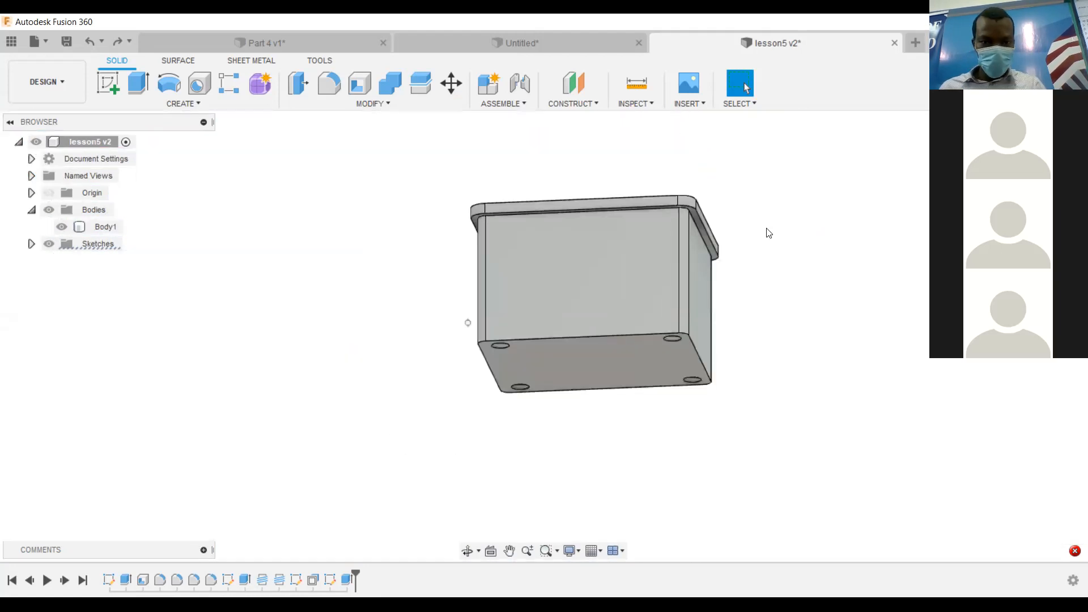
Start a new sketch on the front wall face of the box body.
{"action": "left_click", "coordinate": [528, 247]}
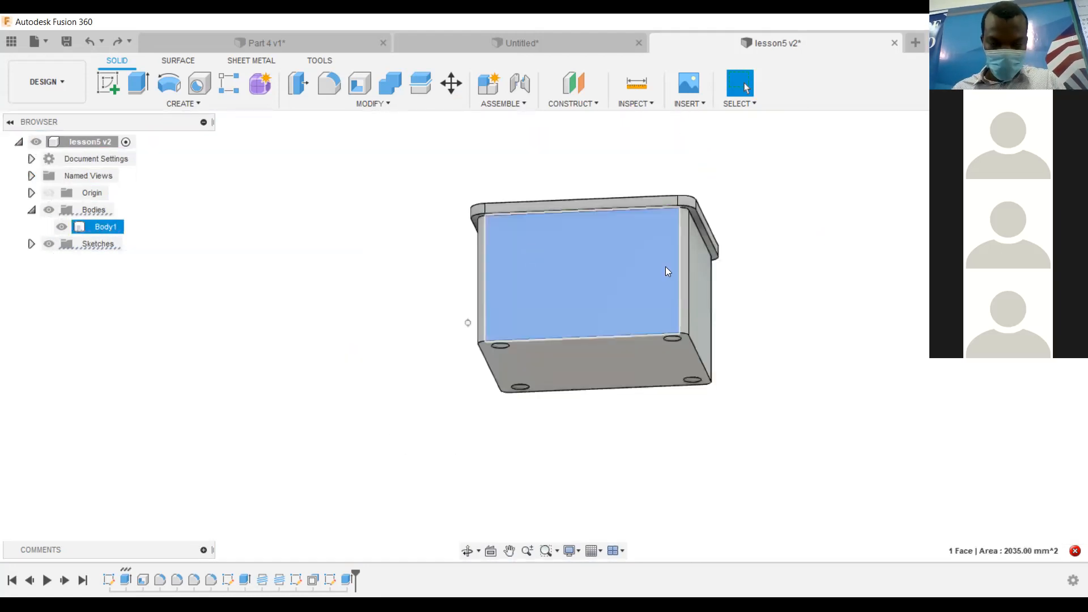
{"action": "mouse_move", "coordinate": [467, 322]}
{"action": "middle_mouse_down", "text": "shift"}
{"action": "mouse_move", "coordinate": [466, 389]}
{"action": "mouse_move", "coordinate": [484, 429]}
{"action": "mouse_move", "coordinate": [488, 363]}
{"action": "middle_mouse_up", "text": "shift"}
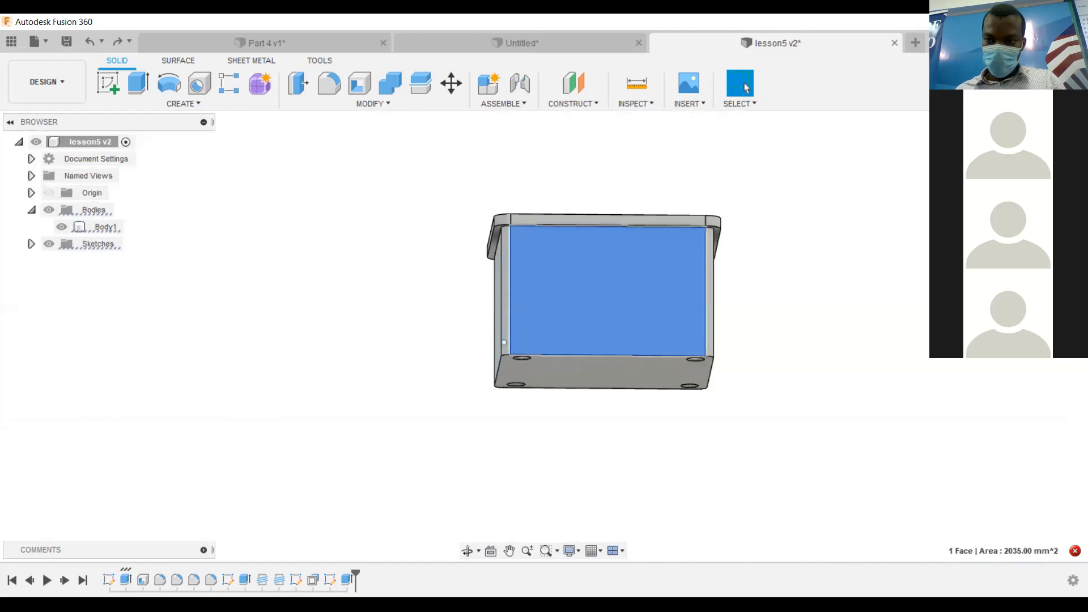
{"action": "left_click", "coordinate": [1032, 158]}
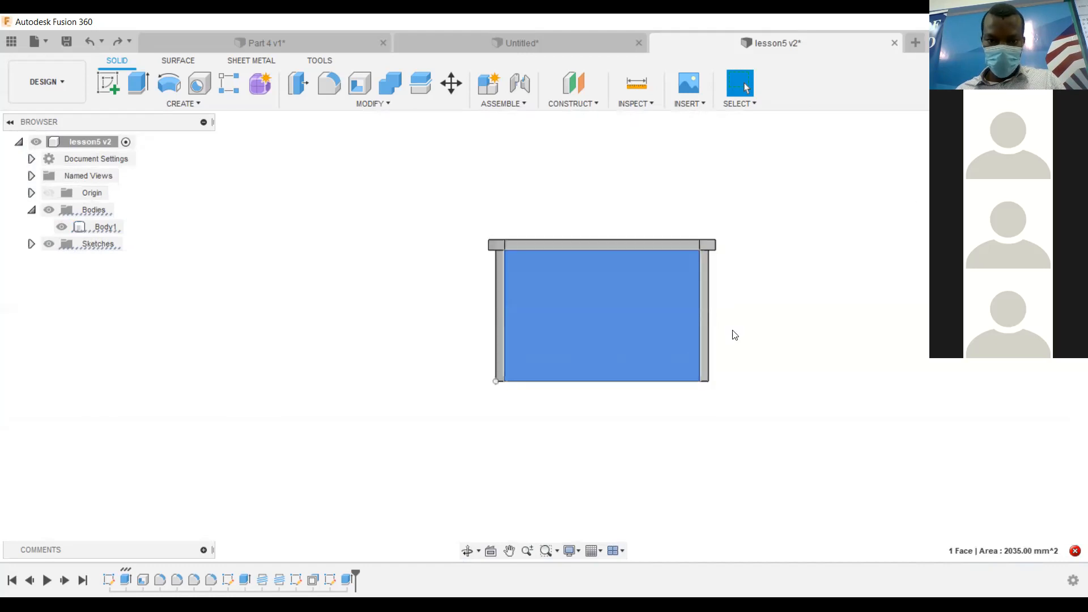
{"action": "left_click", "coordinate": [379, 110]}
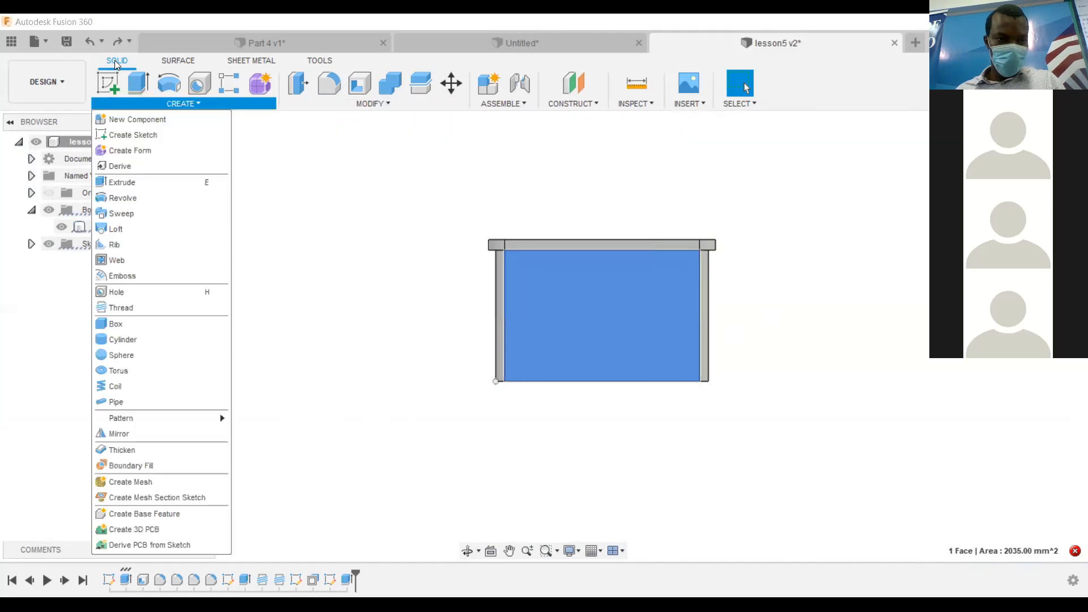
{"action": "left_click", "coordinate": [108, 84]}
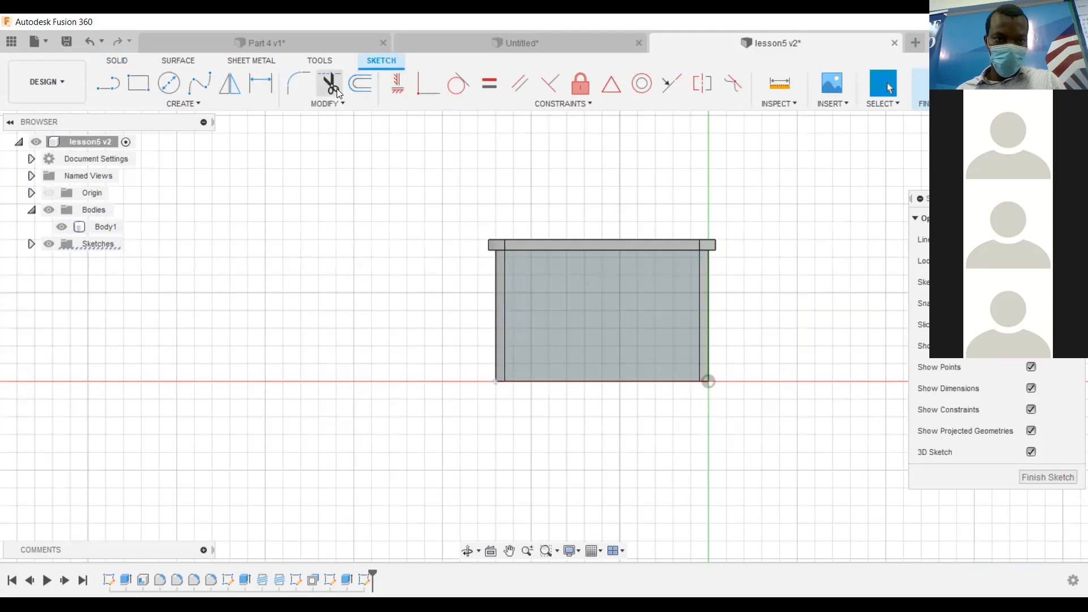
Add a driven vertical dimension from the origin corner up to the lid's underside edge, and finish the sketch.
{"action": "key", "text": "d"}
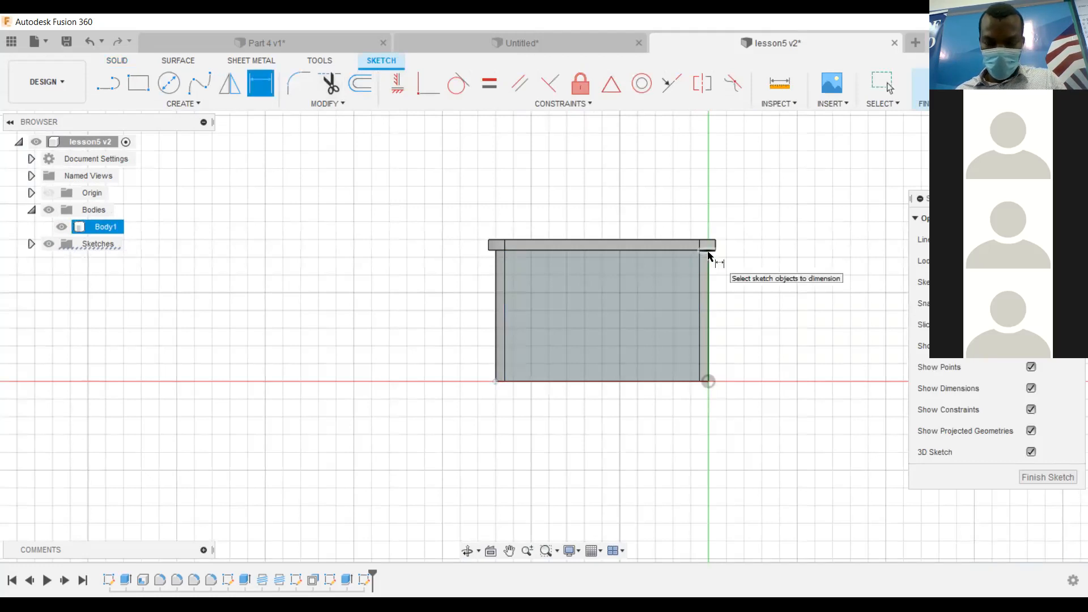
{"action": "scroll", "coordinate": [709, 253], "scroll_direction": "up", "scroll_amount": 3}
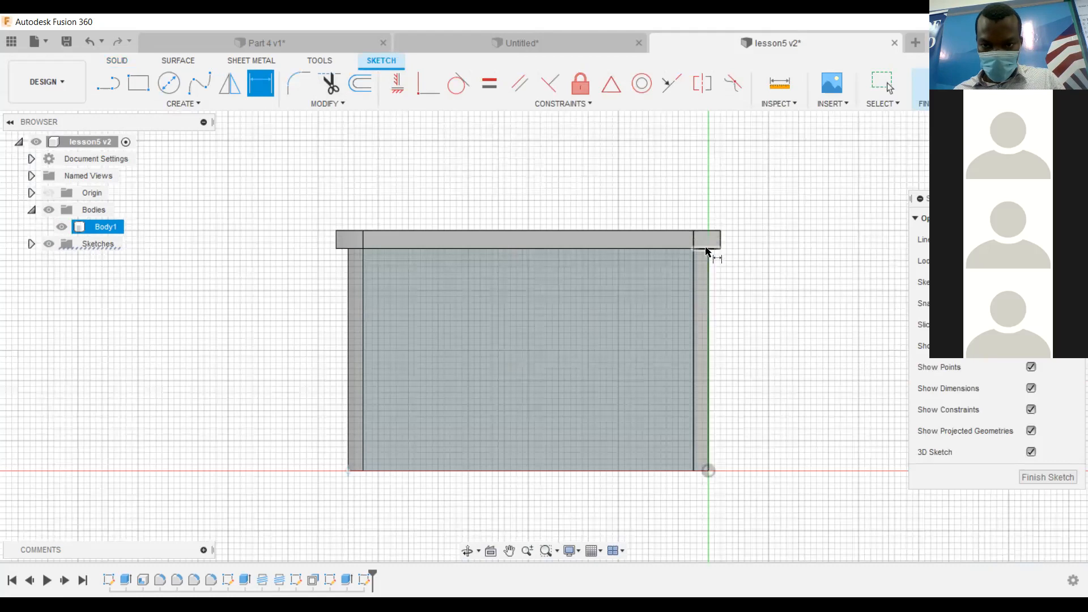
{"action": "left_click", "coordinate": [708, 251]}
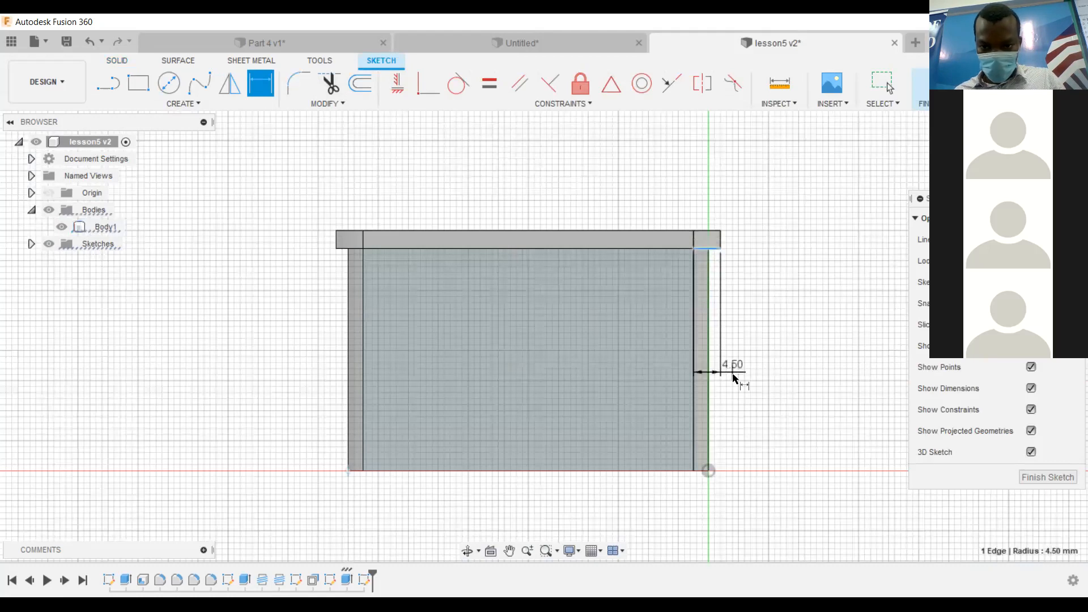
{"action": "left_click", "coordinate": [711, 469]}
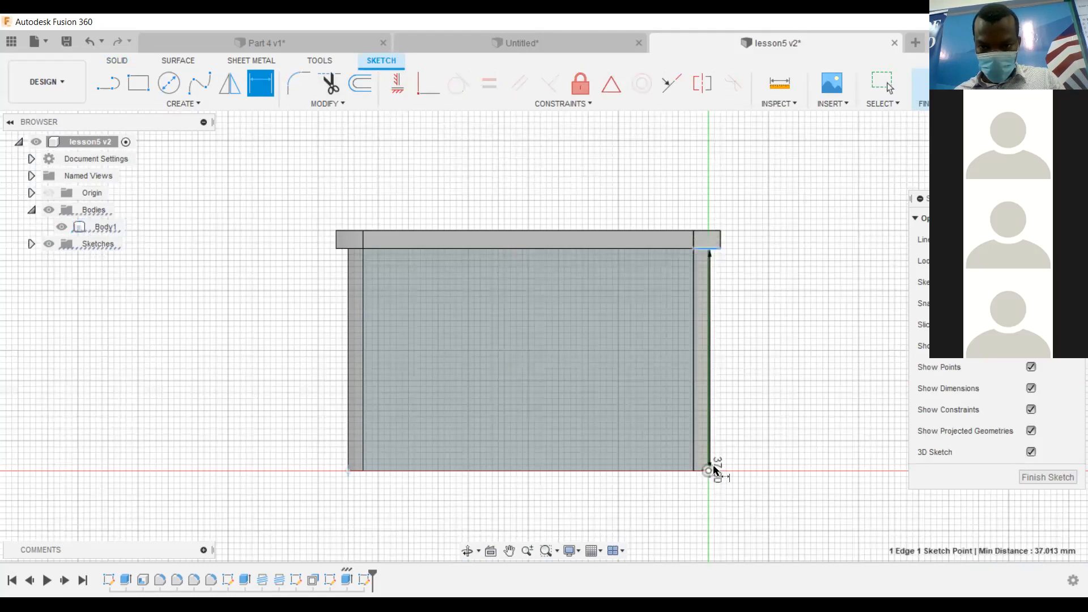
{"action": "left_click", "coordinate": [747, 335]}
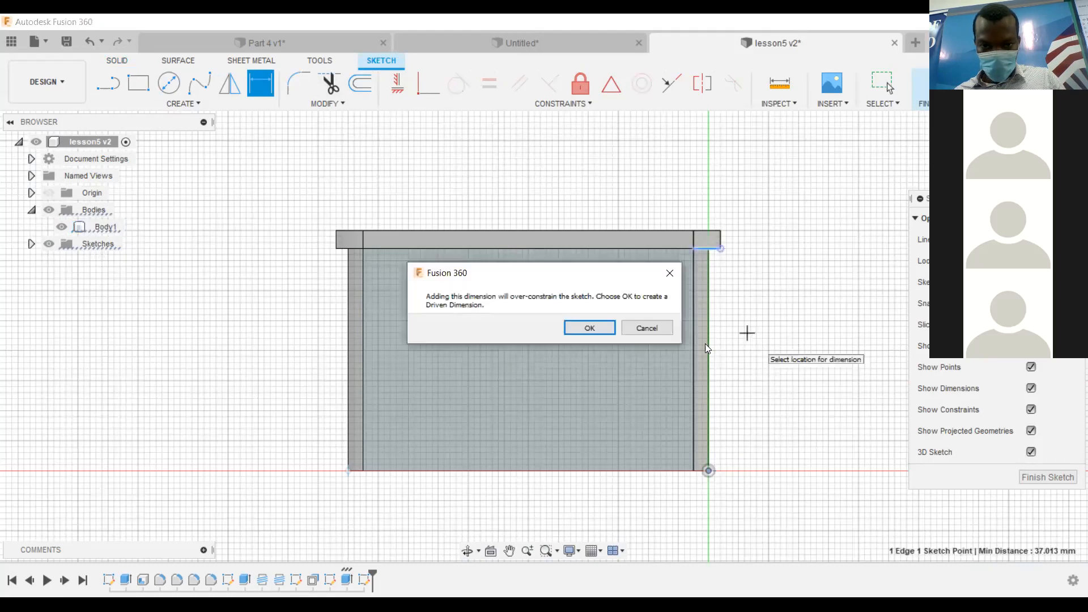
{"action": "left_click", "coordinate": [589, 328]}
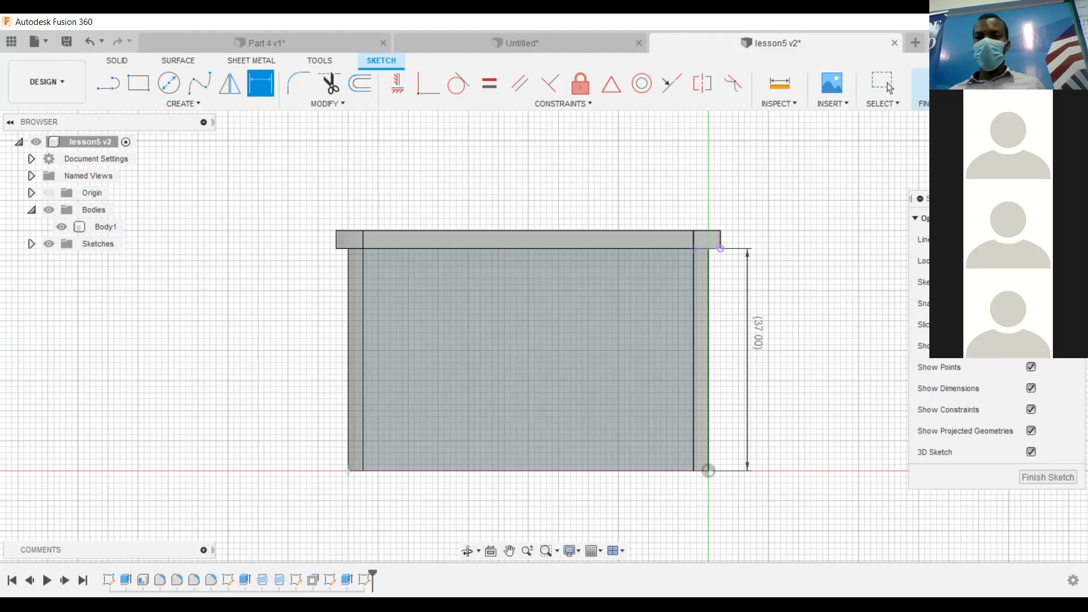
{"action": "left_click", "coordinate": [919, 85]}
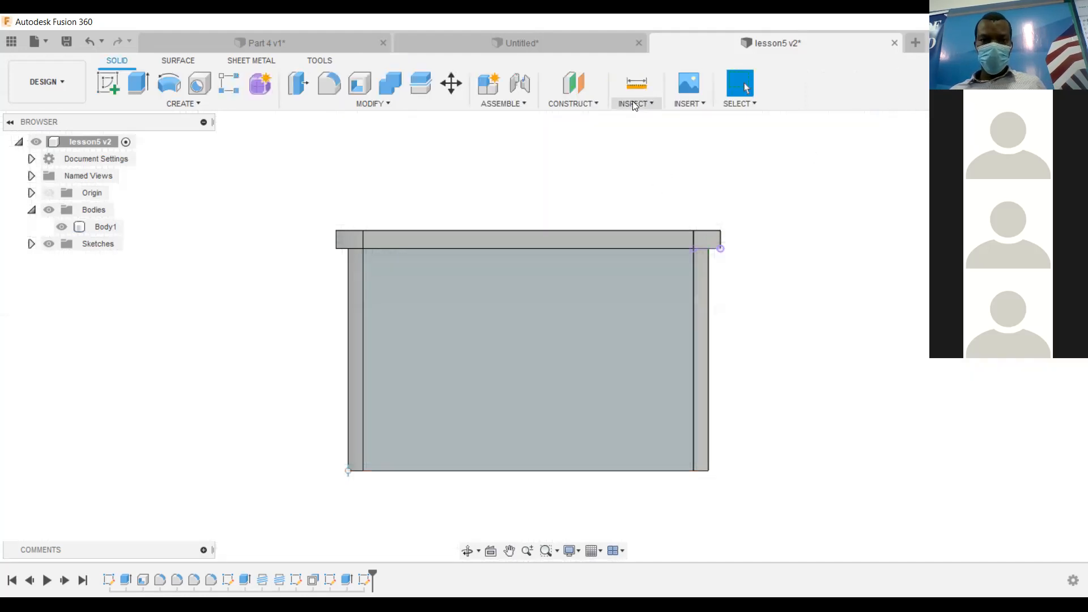
Create a construction plane offset 37 mm upward from the XZ origin plane, level with the lid's underside.
{"action": "left_click", "coordinate": [588, 104]}
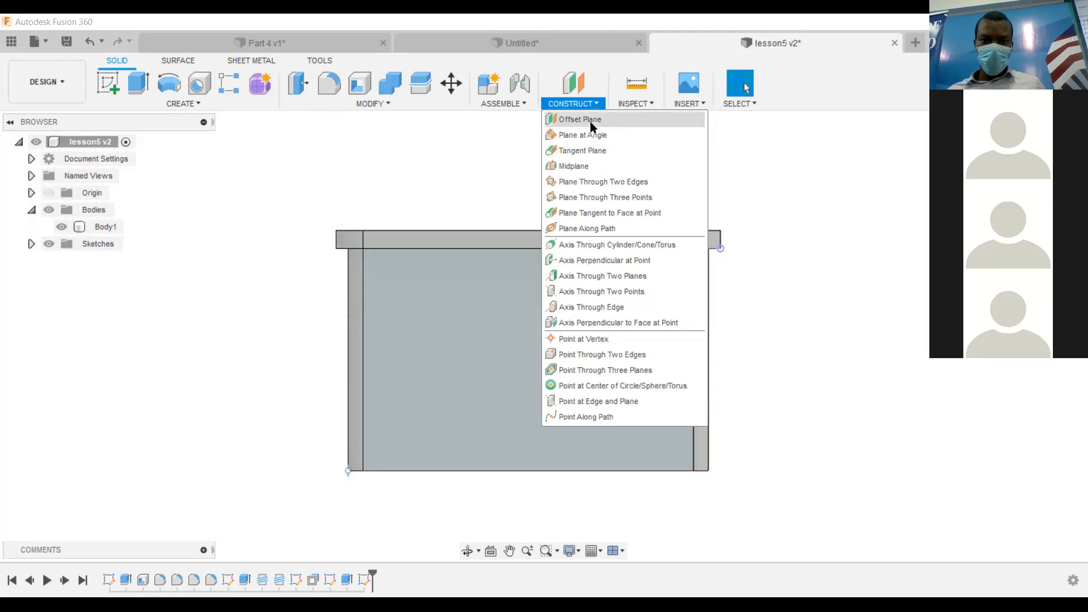
{"action": "left_click", "coordinate": [593, 120]}
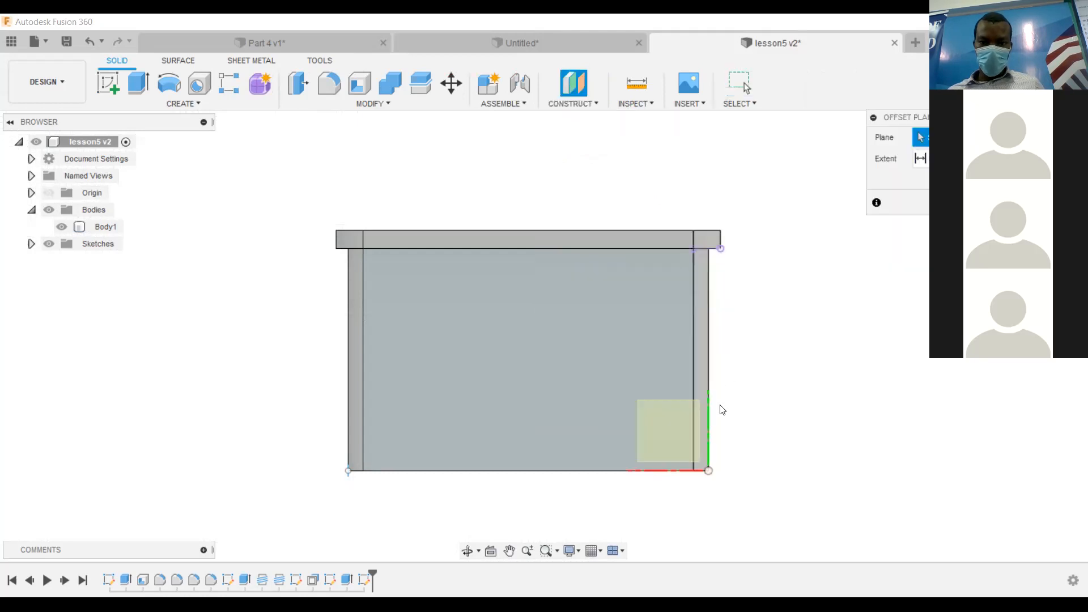
{"action": "middle_click_drag", "start_coordinate": [650, 493], "coordinate": [659, 427], "text": "shift"}
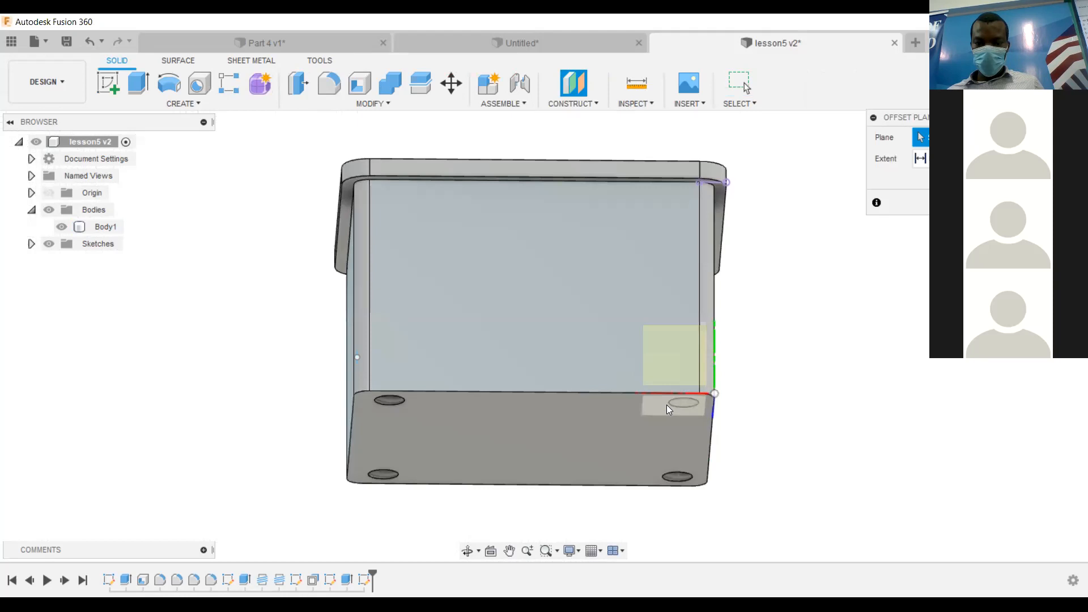
{"action": "left_click", "coordinate": [666, 405]}
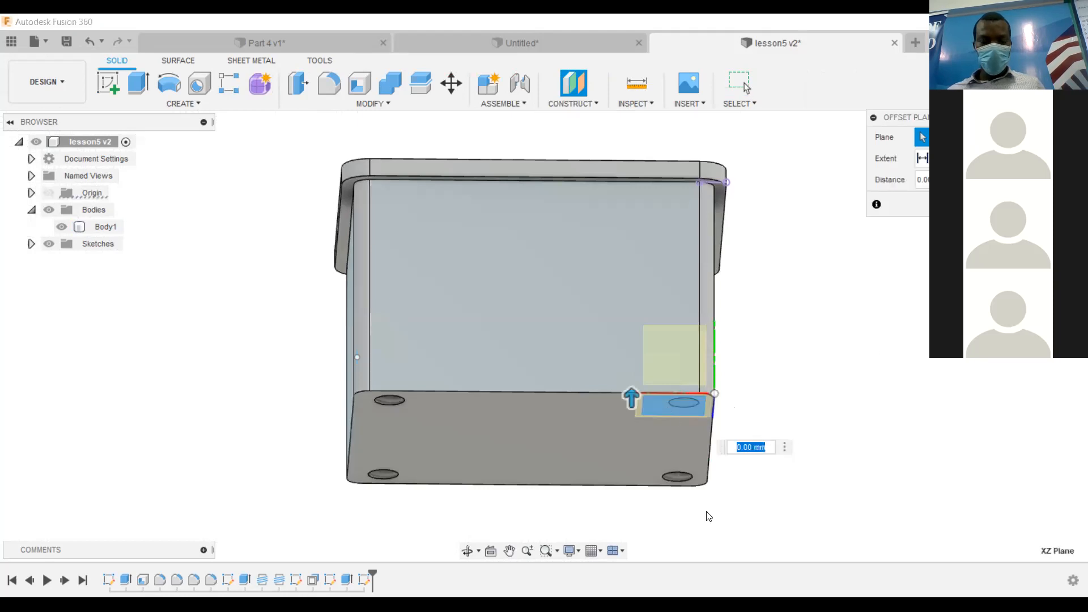
{"action": "type", "text": "37"}
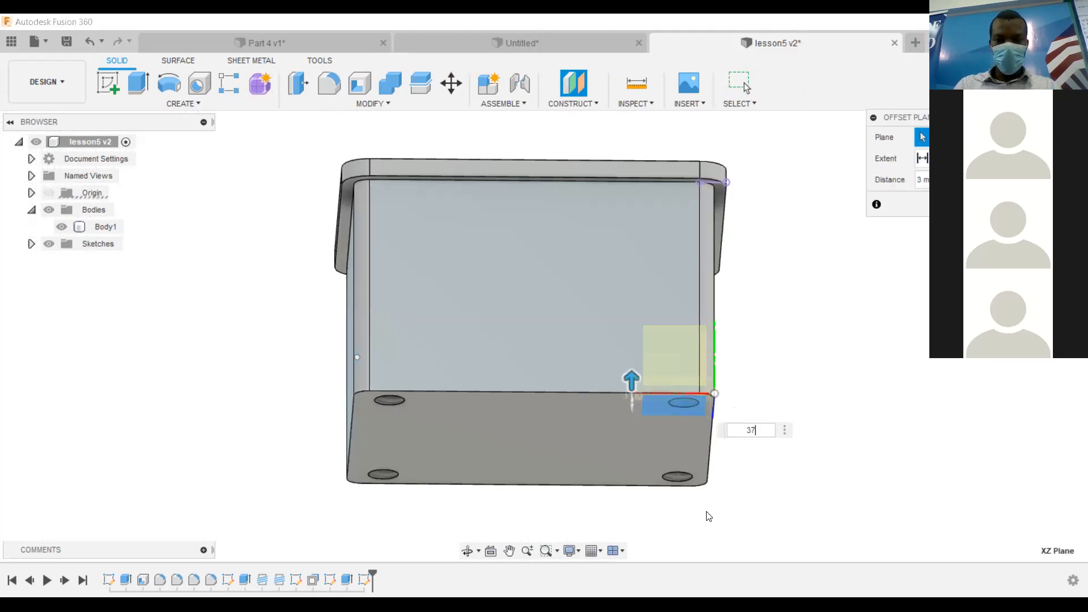
{"action": "key", "text": "Return"}
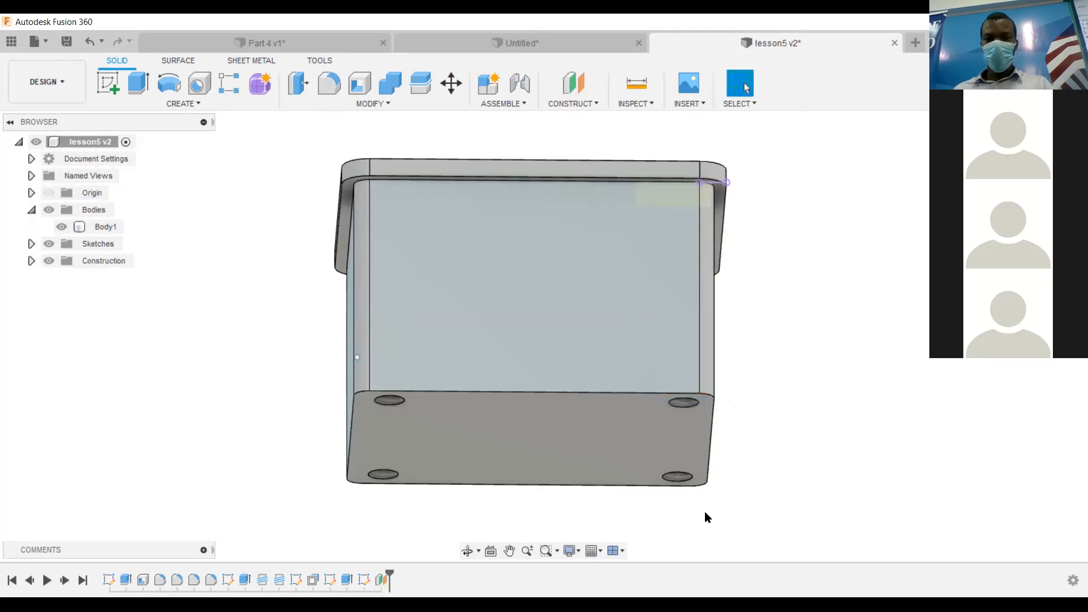
Split the box body with Split Body, using the 37 mm offset construction plane as the splitting tool.
{"action": "middle_click_drag", "start_coordinate": [704, 227], "coordinate": [704, 339], "text": "shift"}
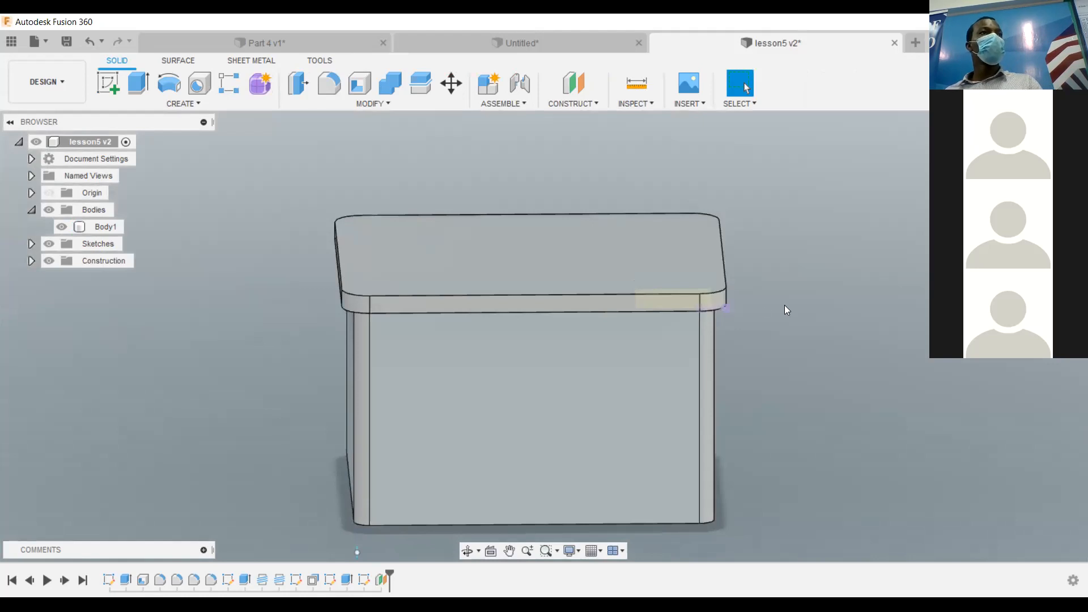
{"action": "scroll", "coordinate": [686, 299], "scroll_direction": "up", "scroll_amount": 3}
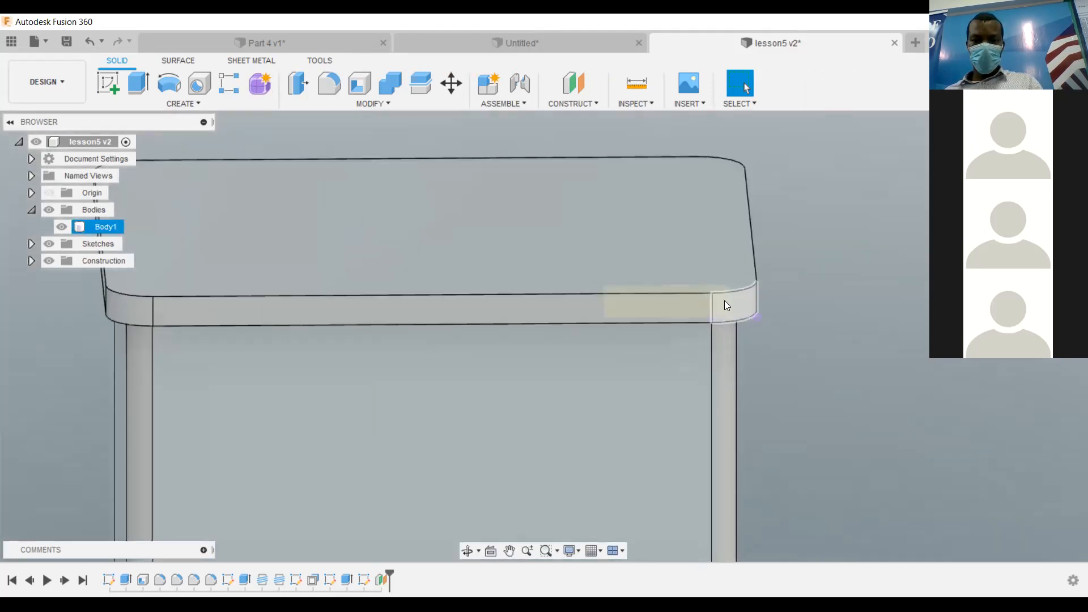
{"action": "left_click", "coordinate": [711, 336]}
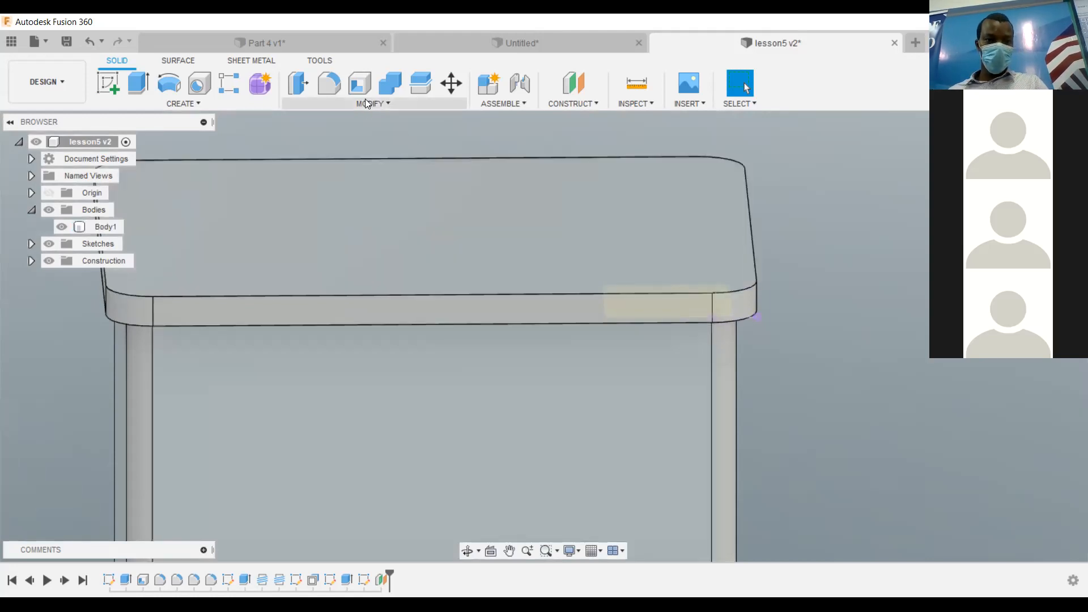
{"action": "left_click", "coordinate": [365, 103]}
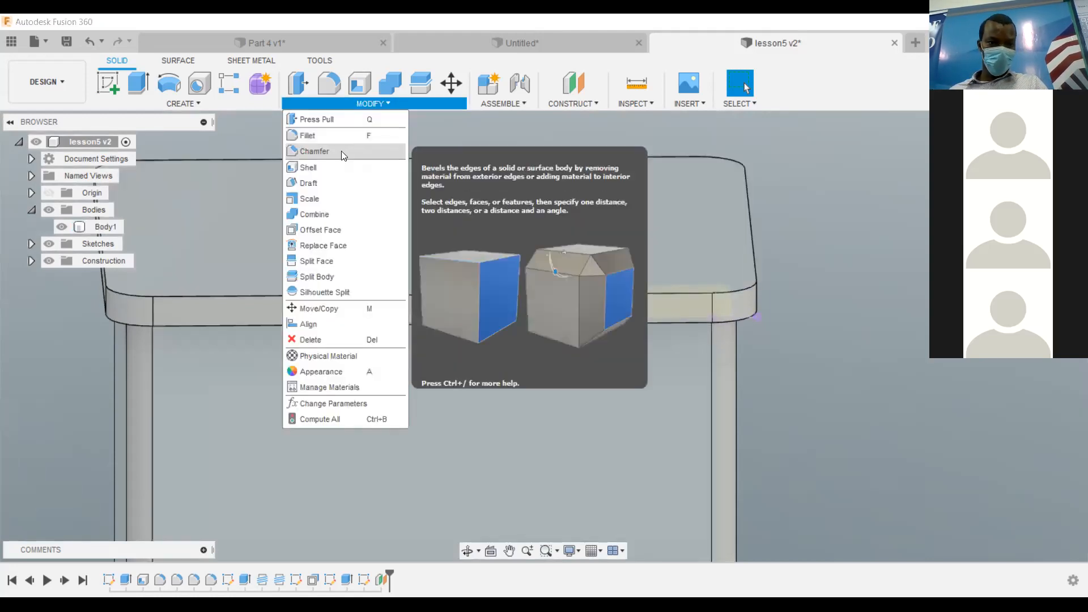
{"action": "left_click", "coordinate": [198, 104]}
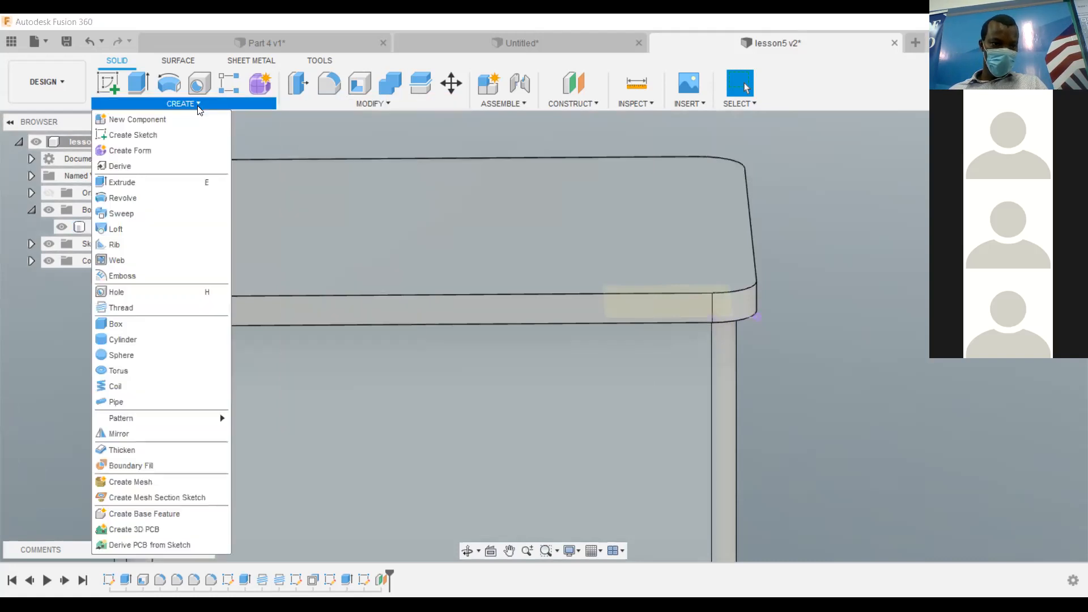
{"action": "left_click", "coordinate": [382, 102]}
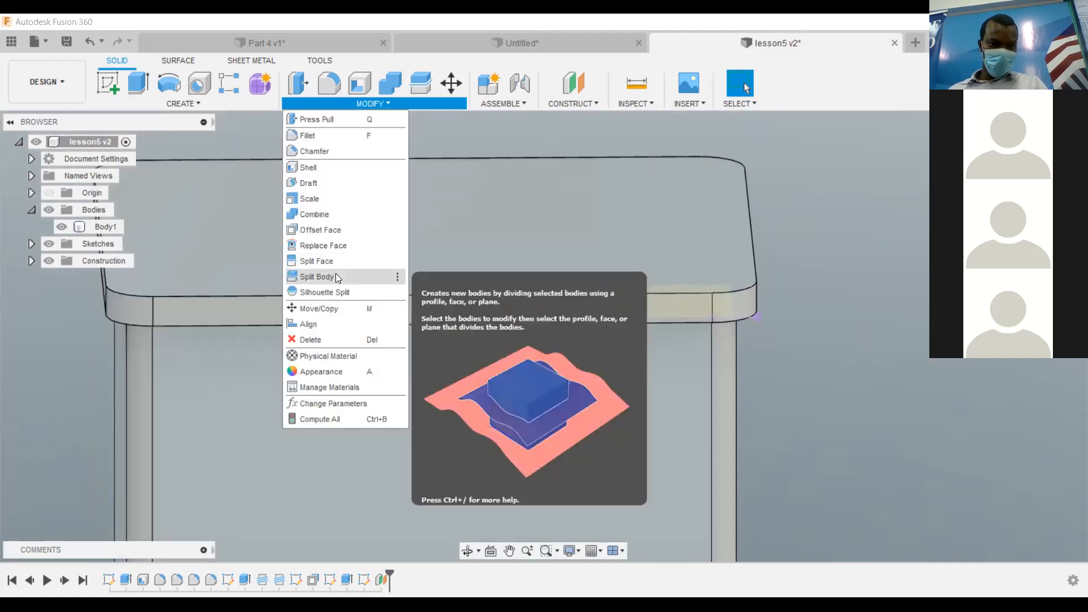
{"action": "left_click", "coordinate": [317, 276]}
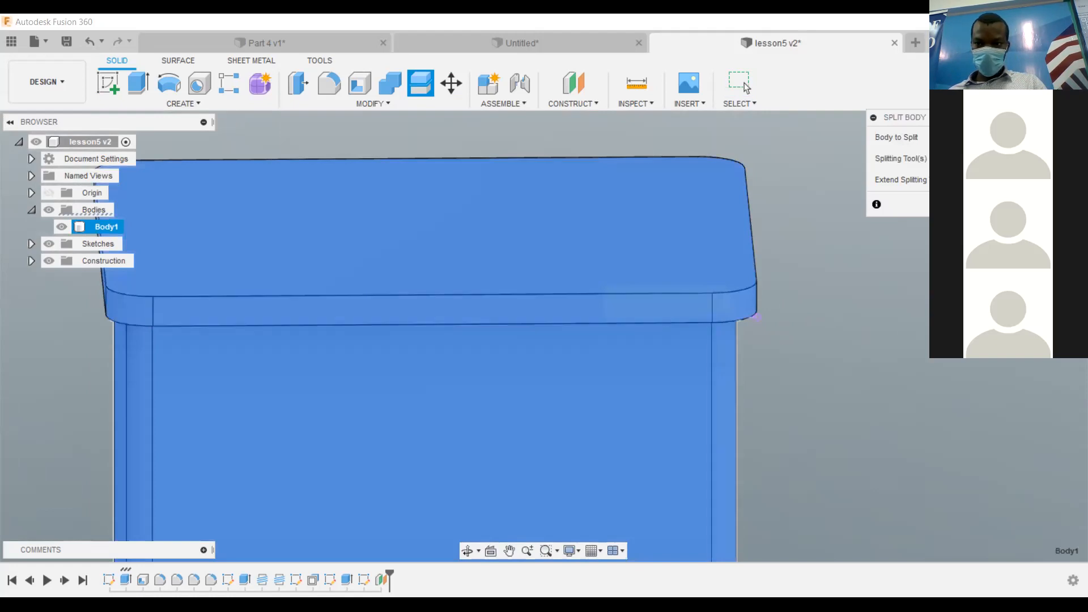
{"action": "middle_click_drag", "start_coordinate": [867, 317], "coordinate": [879, 174], "text": "shift"}
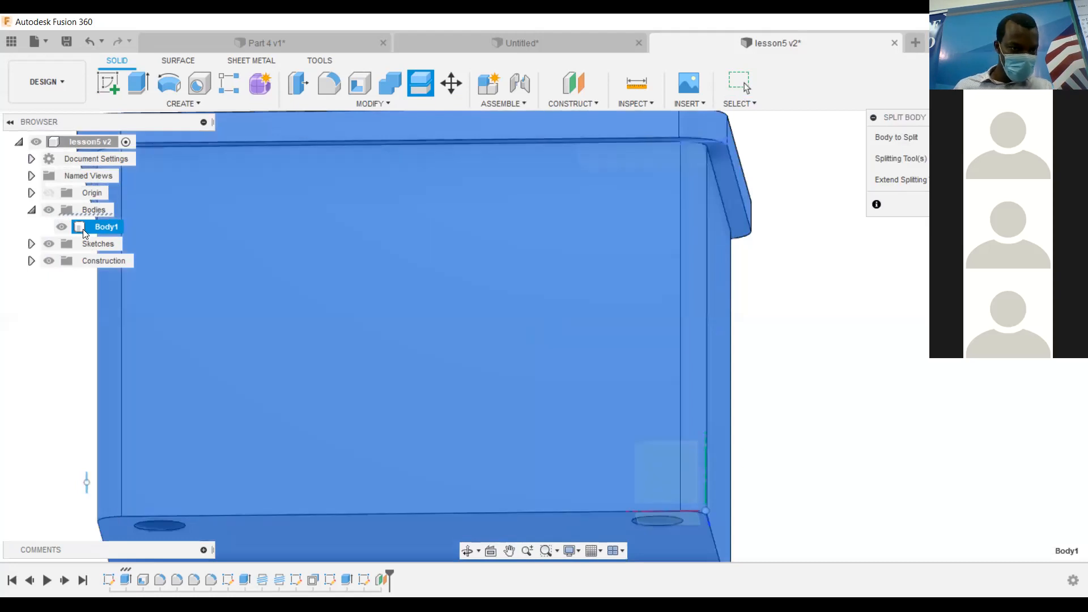
{"action": "left_click", "coordinate": [31, 261]}
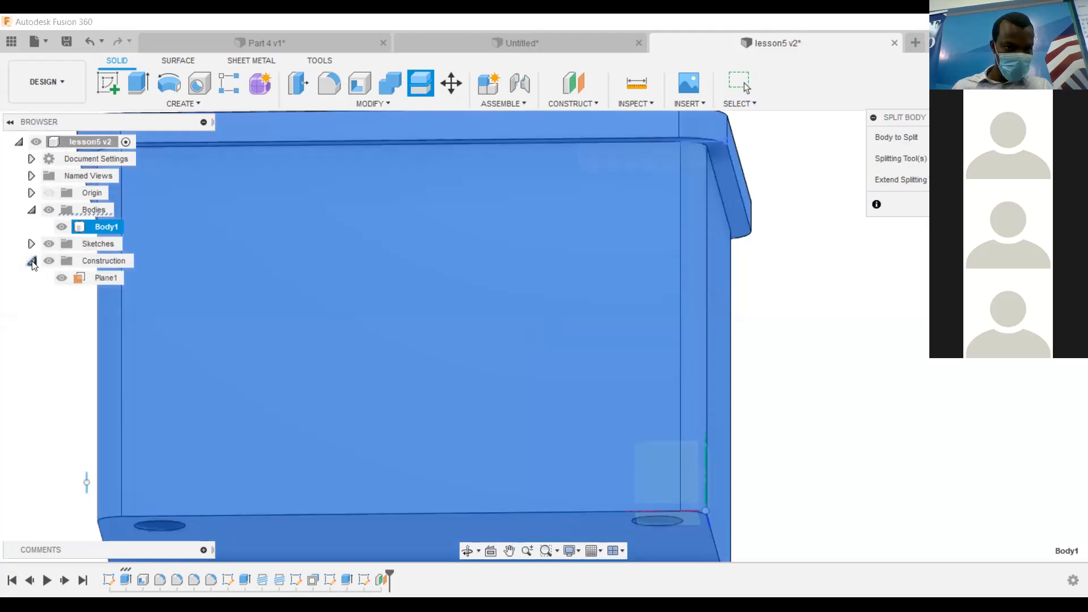
{"action": "left_click", "coordinate": [93, 277]}
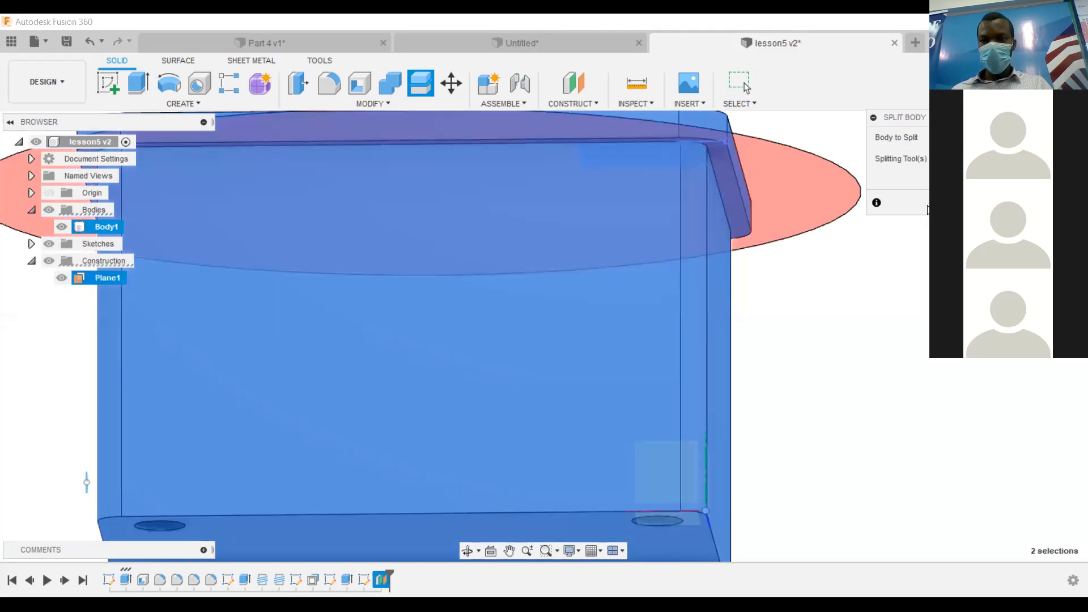
{"action": "left_click", "coordinate": [743, 83]}
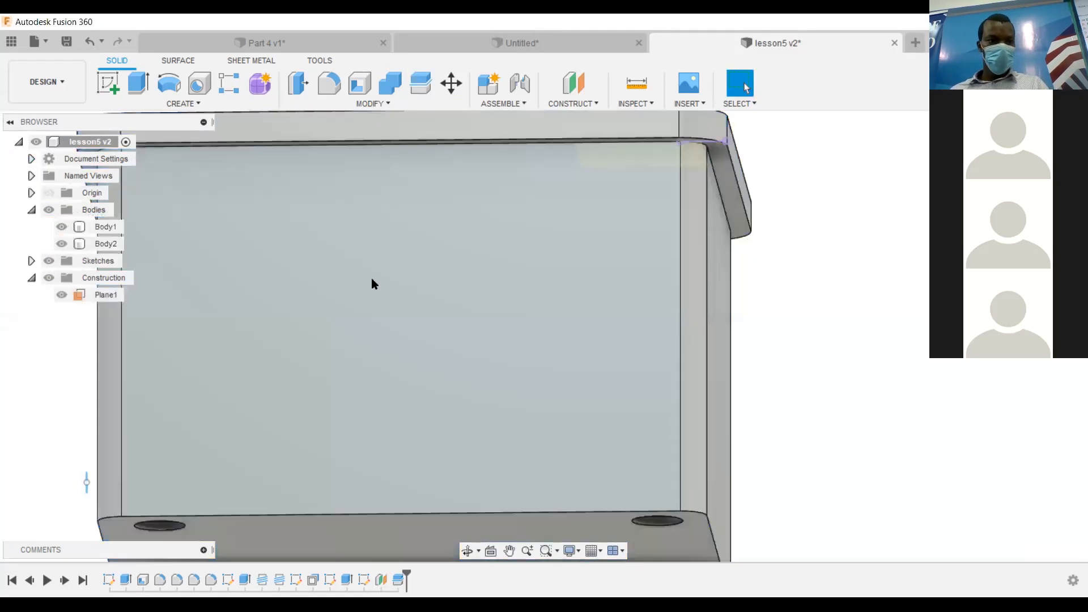
Hide the split-off lid body and clear the leftover sketch line at the rim to inspect the open box.
{"action": "left_click", "coordinate": [79, 245]}
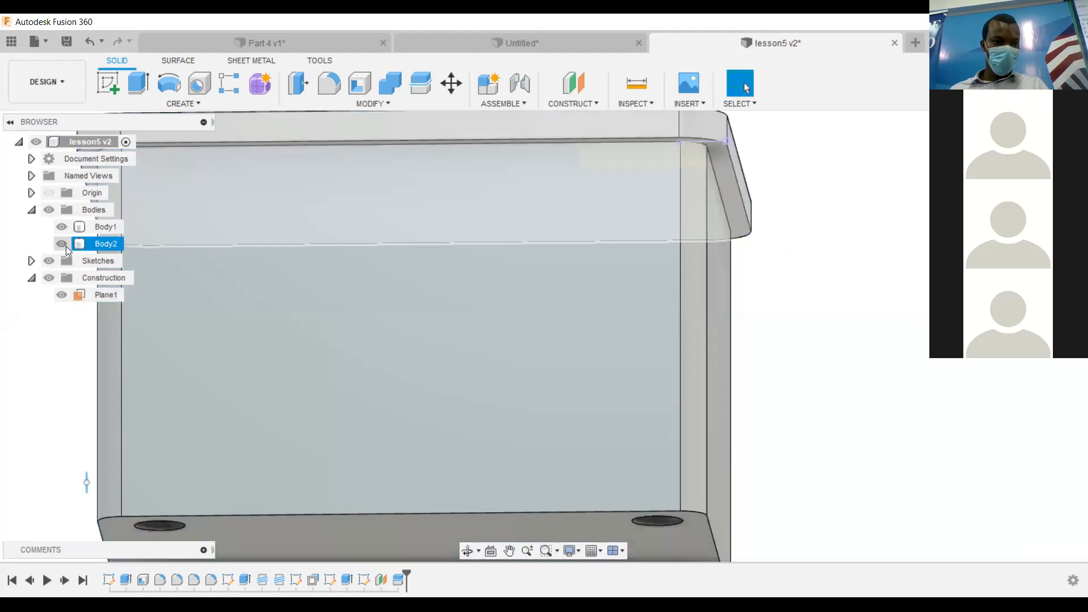
{"action": "left_click", "coordinate": [63, 244]}
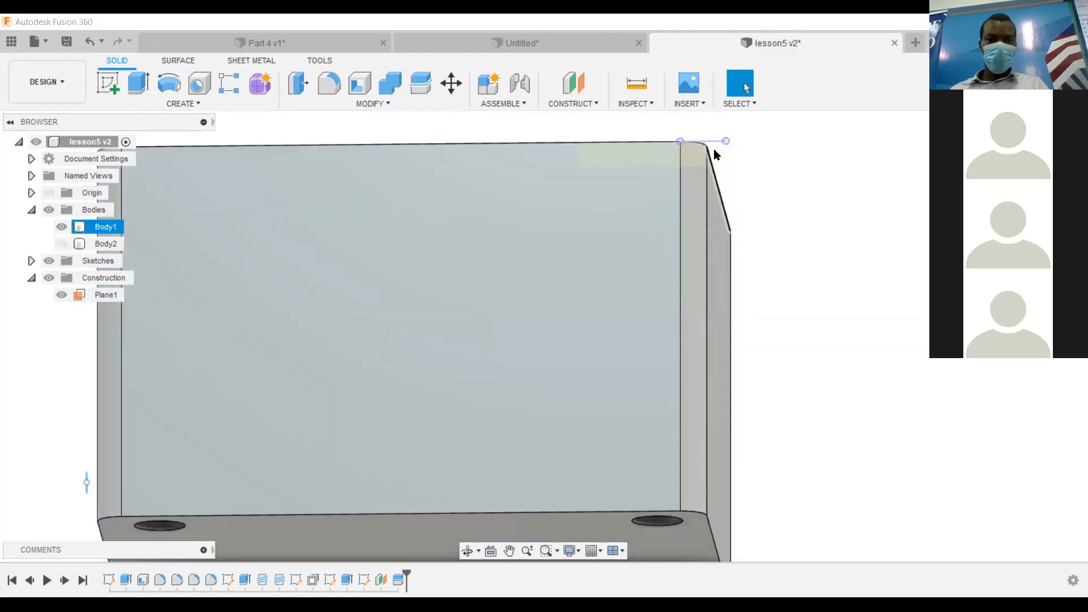
{"action": "key", "text": "d"}
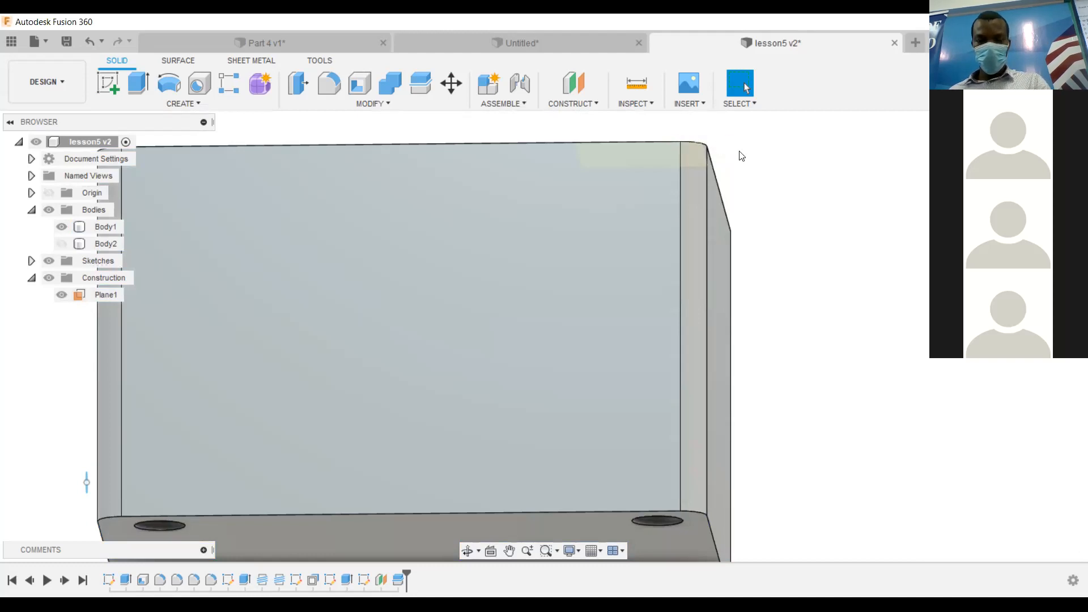
{"action": "middle_click_drag", "start_coordinate": [742, 155], "coordinate": [728, 252], "text": "shift"}
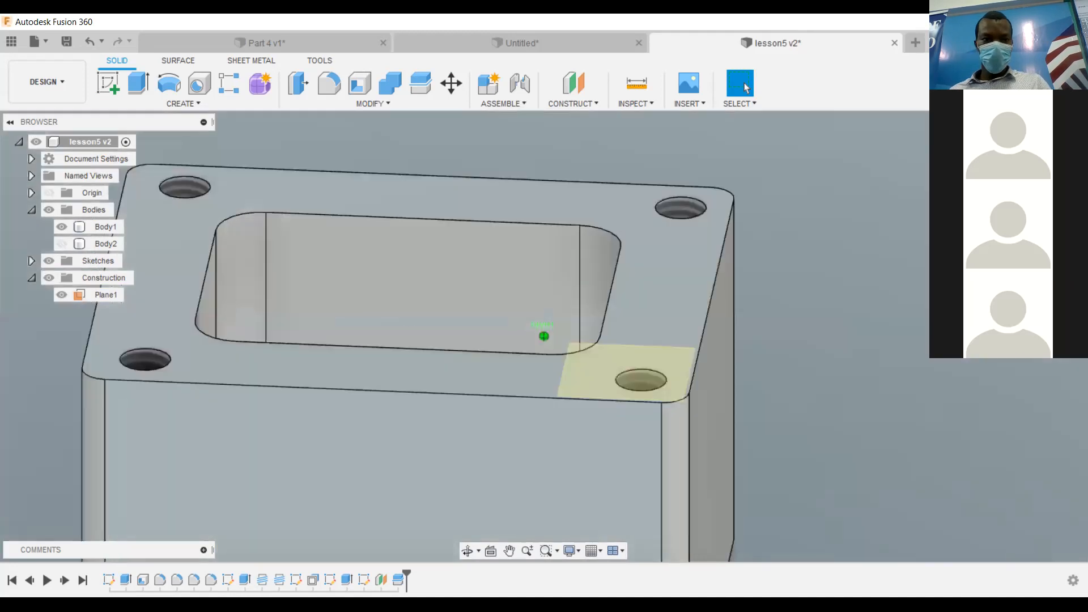
{"action": "scroll", "coordinate": [728, 351], "scroll_direction": "up", "scroll_amount": 1}
{"action": "scroll", "coordinate": [728, 351], "scroll_direction": "down", "scroll_amount": 3}
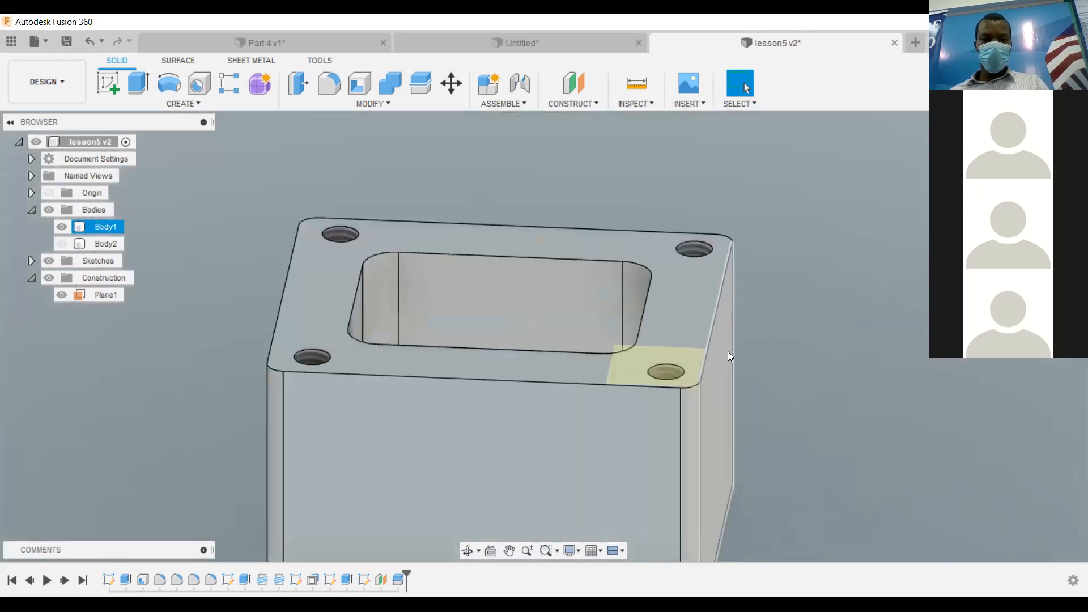
{"action": "scroll", "coordinate": [728, 351], "scroll_direction": "down", "scroll_amount": 2}
{"action": "scroll", "coordinate": [809, 278], "scroll_direction": "down", "scroll_amount": 2}
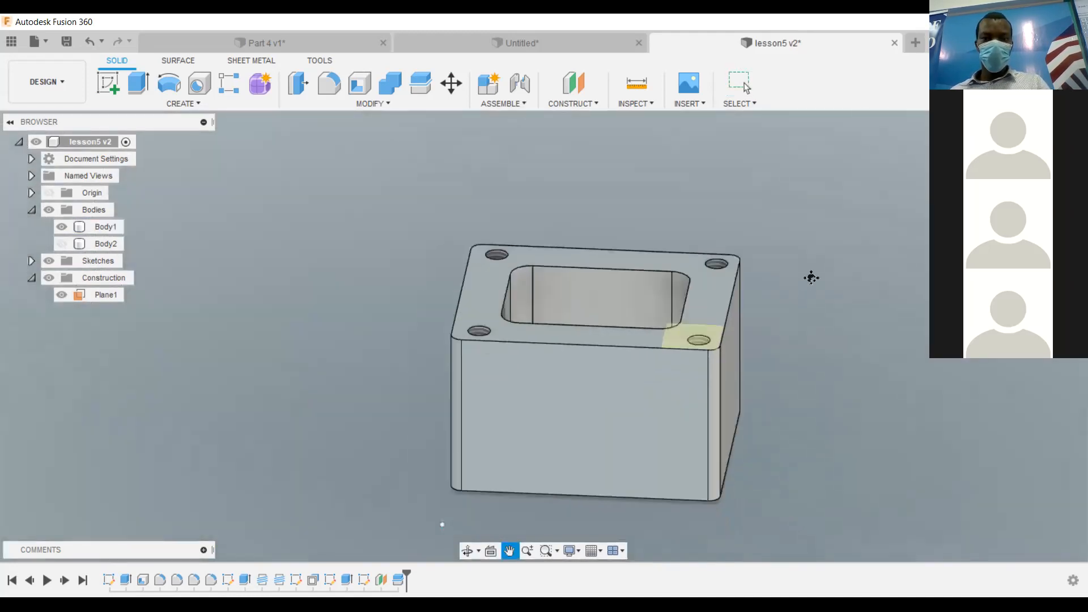
Show the lid body without the box, and display both bodies again to compare the two split parts.
{"action": "left_click", "coordinate": [61, 244]}
{"action": "left_click", "coordinate": [61, 226]}
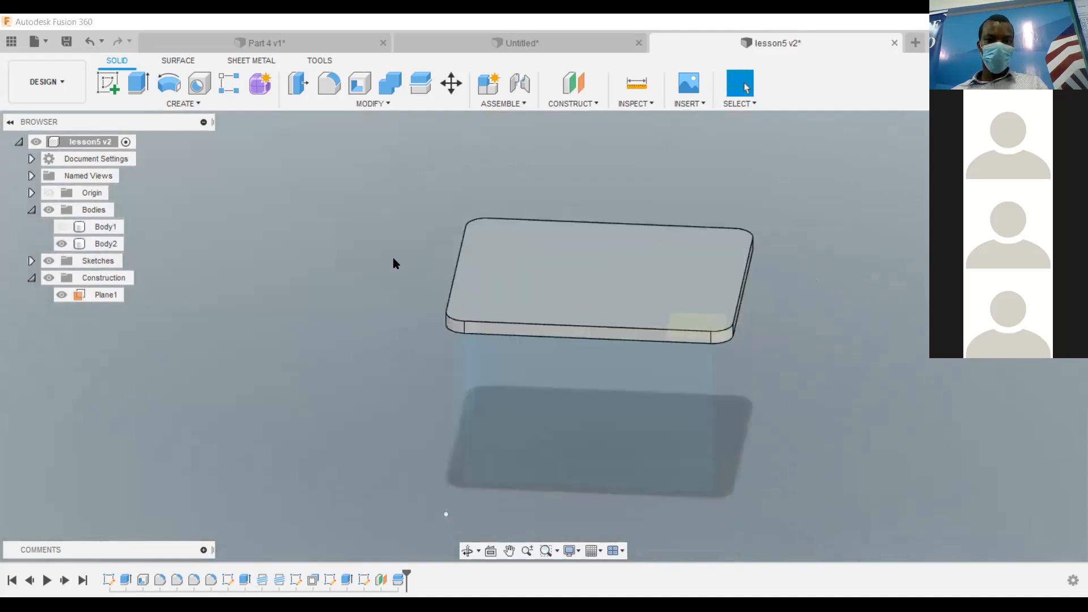
{"action": "left_click", "coordinate": [658, 314]}
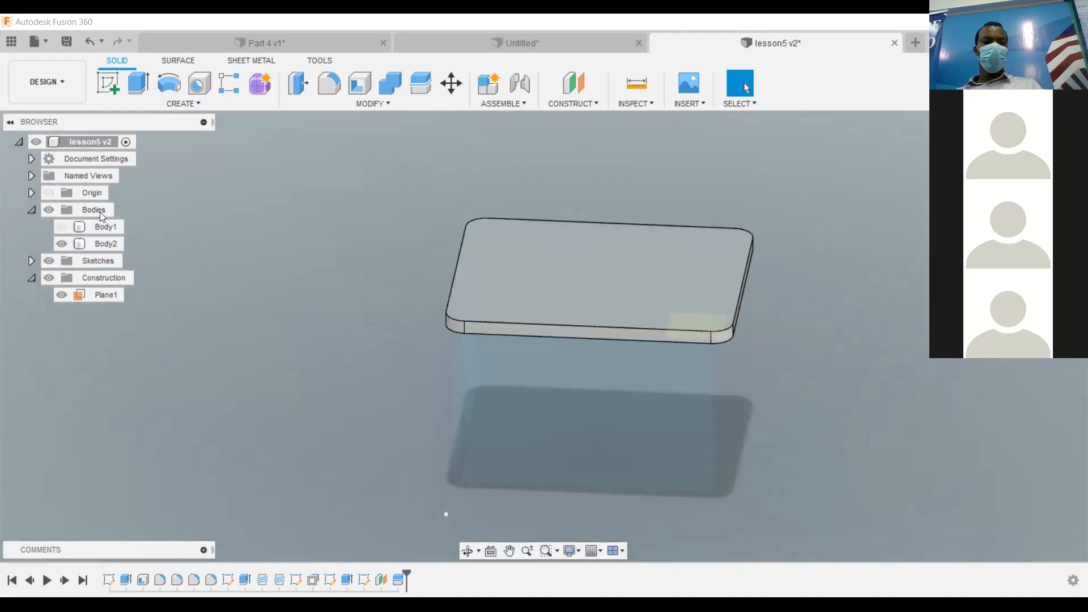
{"action": "left_click", "coordinate": [61, 244]}
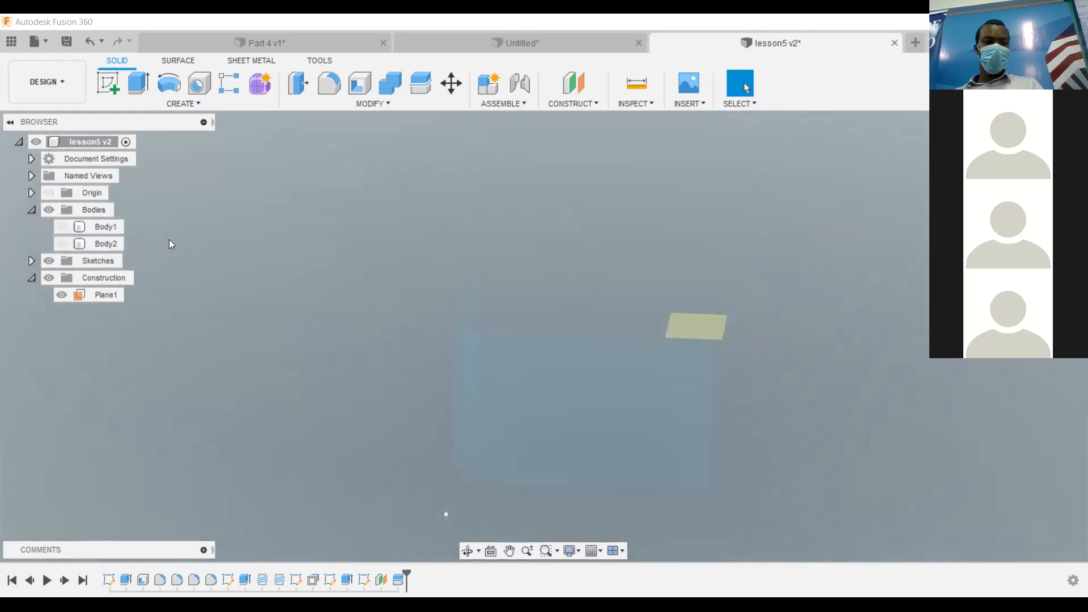
{"action": "left_click", "coordinate": [61, 244]}
{"action": "left_click", "coordinate": [62, 227]}
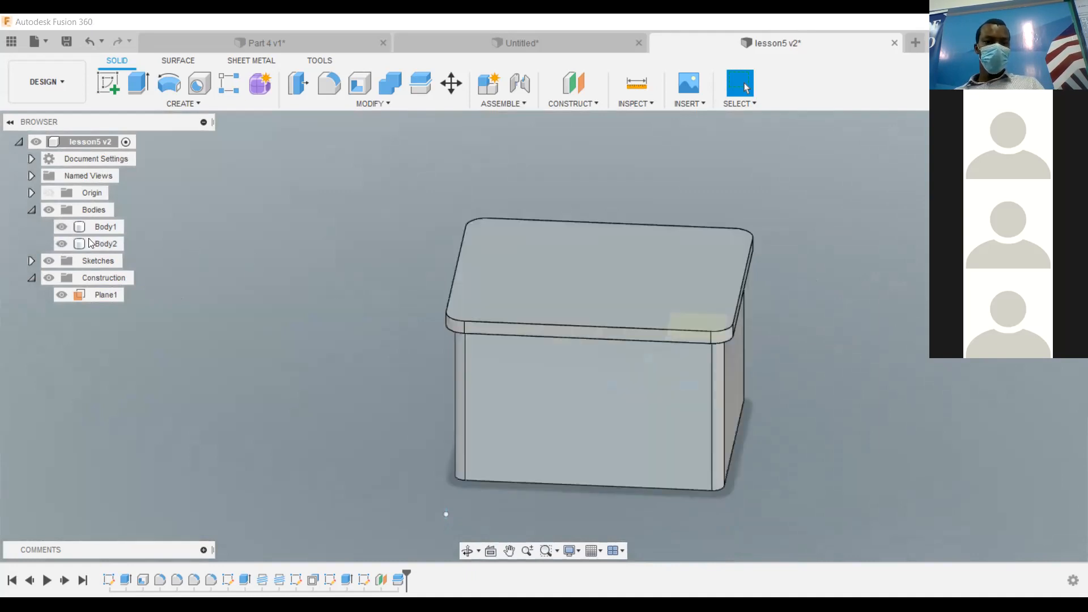
{"action": "left_click", "coordinate": [511, 308]}
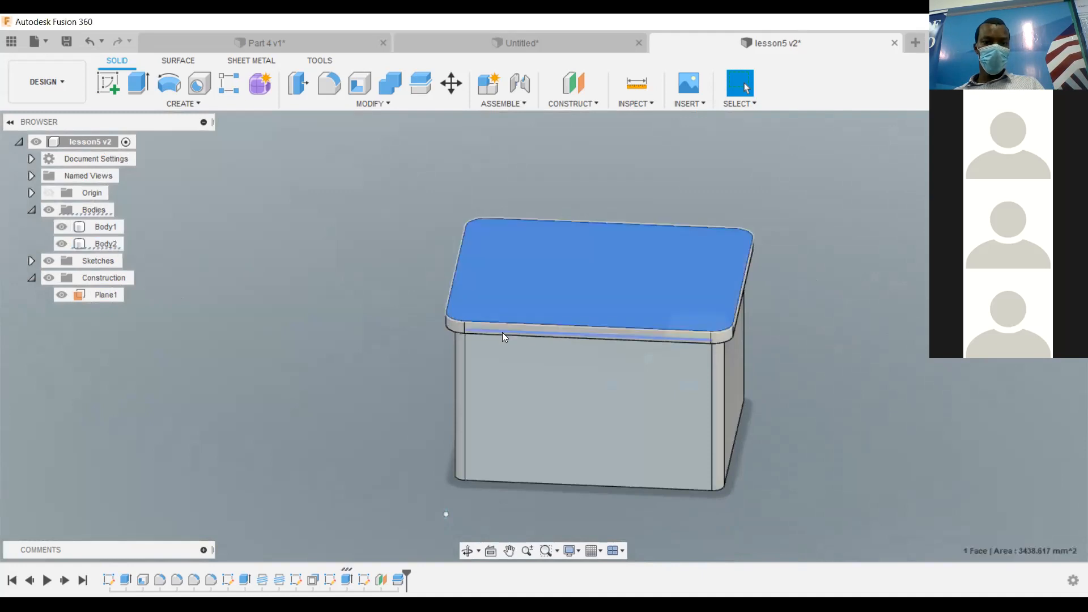
{"action": "key", "text": "Escape"}
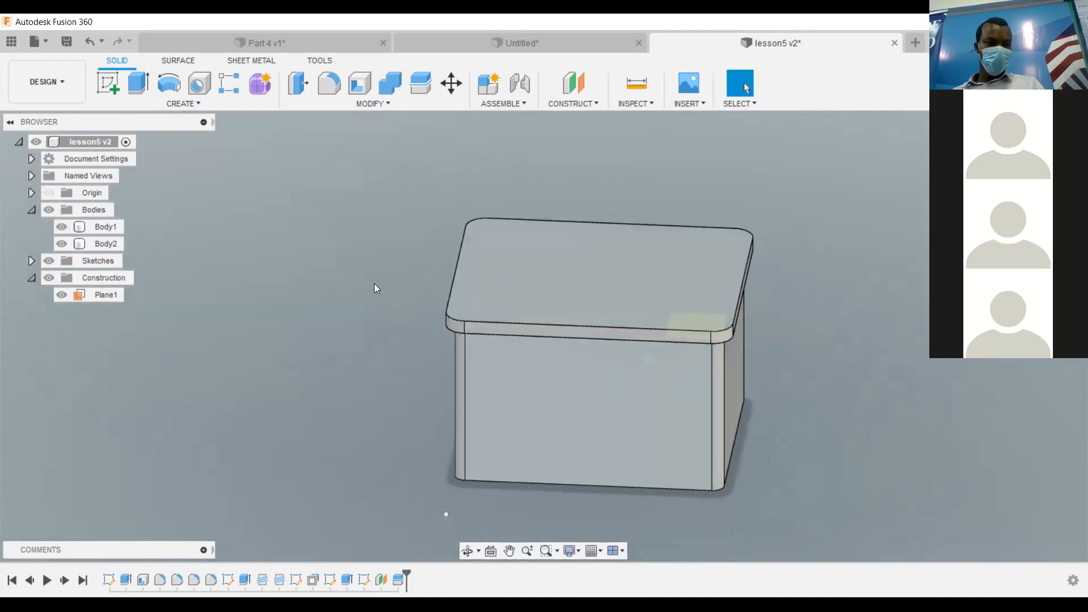
Examine the lid alone and the open box alone by switching each body's visibility, finishing with both bodies shown.
{"action": "left_click", "coordinate": [61, 243]}
{"action": "left_click", "coordinate": [61, 242]}
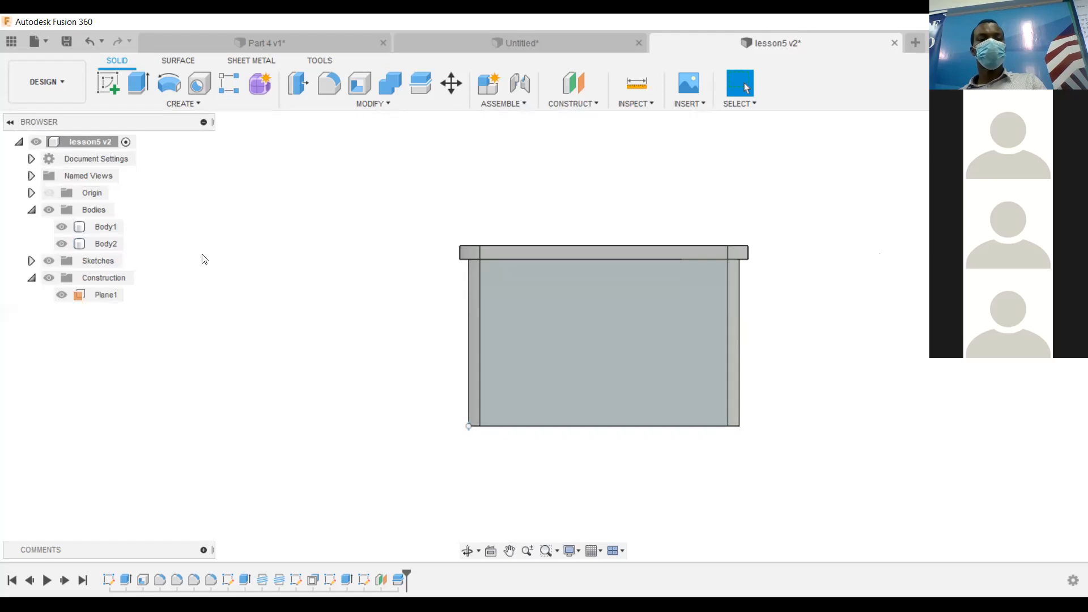
{"action": "left_click", "coordinate": [82, 227]}
{"action": "left_click", "coordinate": [61, 229]}
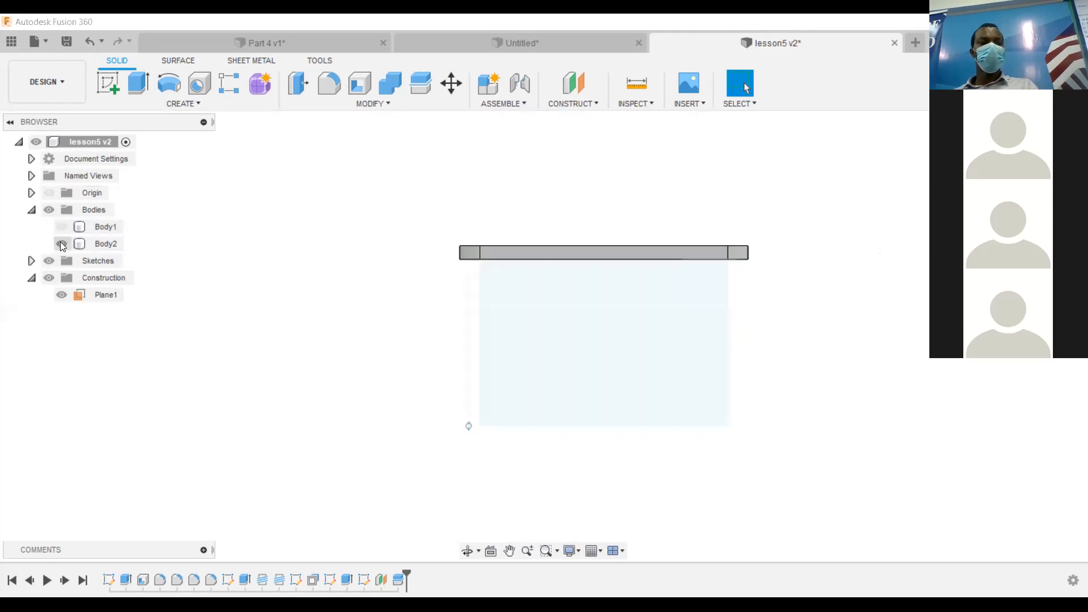
{"action": "left_click", "coordinate": [60, 245]}
{"action": "left_click", "coordinate": [62, 227]}
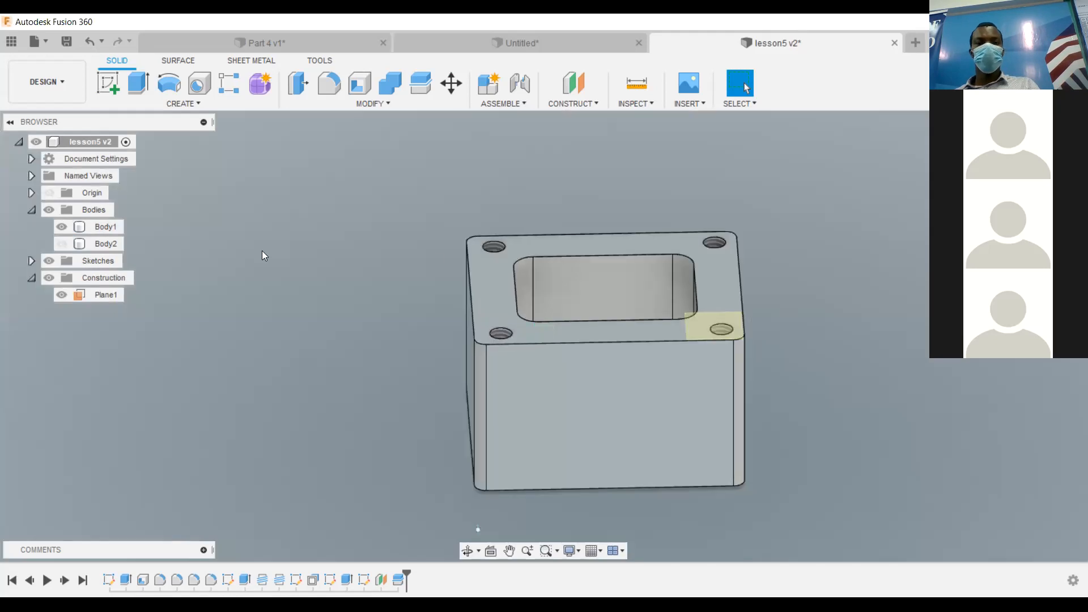
{"action": "left_click", "coordinate": [61, 242]}
{"action": "left_click", "coordinate": [61, 242]}
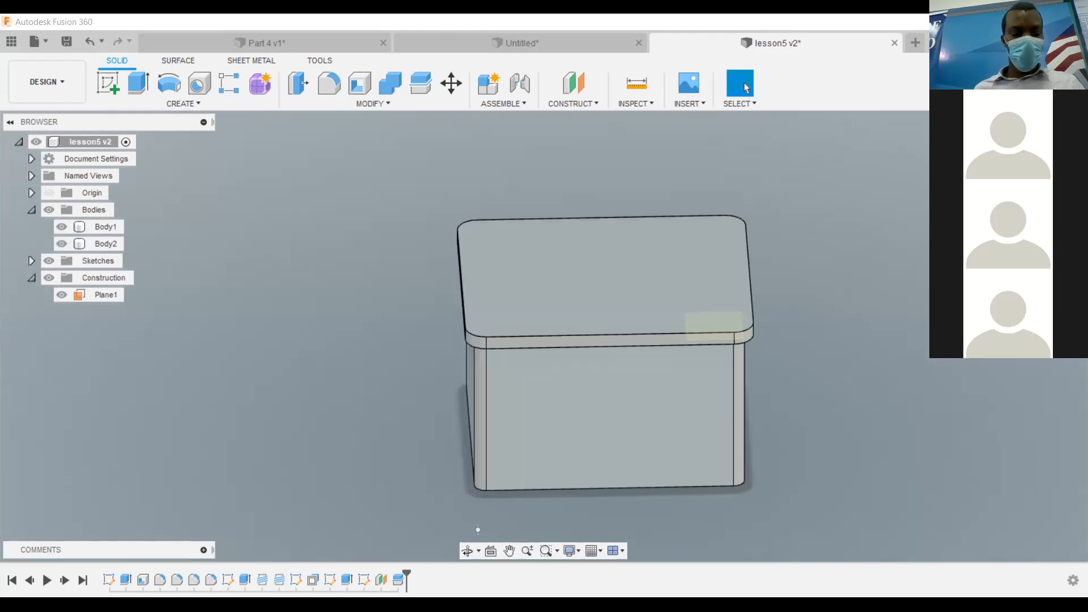
{"action": "key", "text": "ctrl+z"}
{"action": "key", "text": "ctrl+z"}
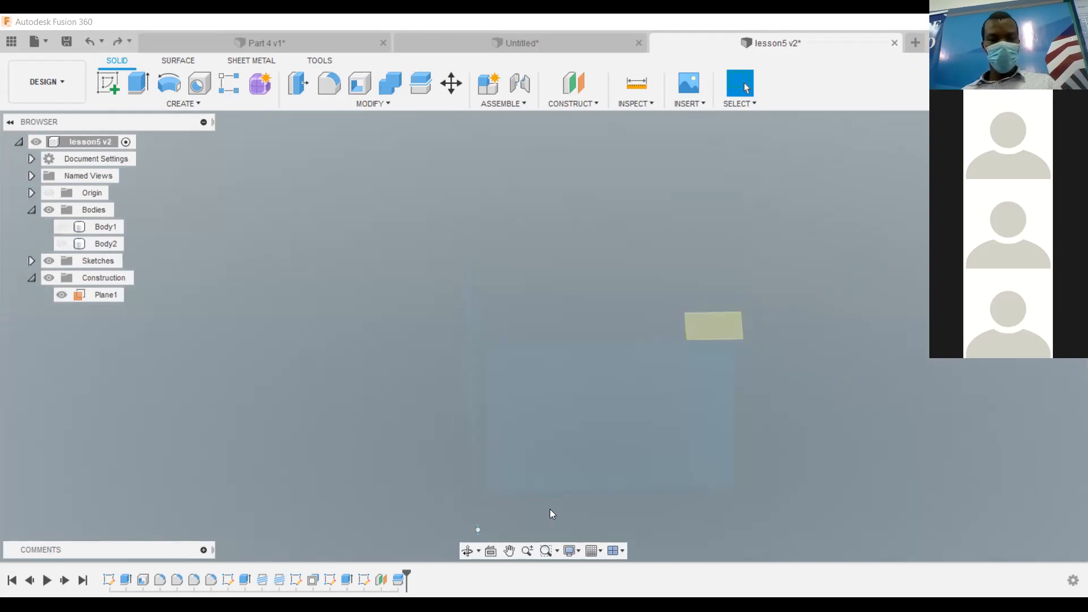
{"action": "key", "text": "ctrl+y"}
{"action": "key", "text": "ctrl+z"}
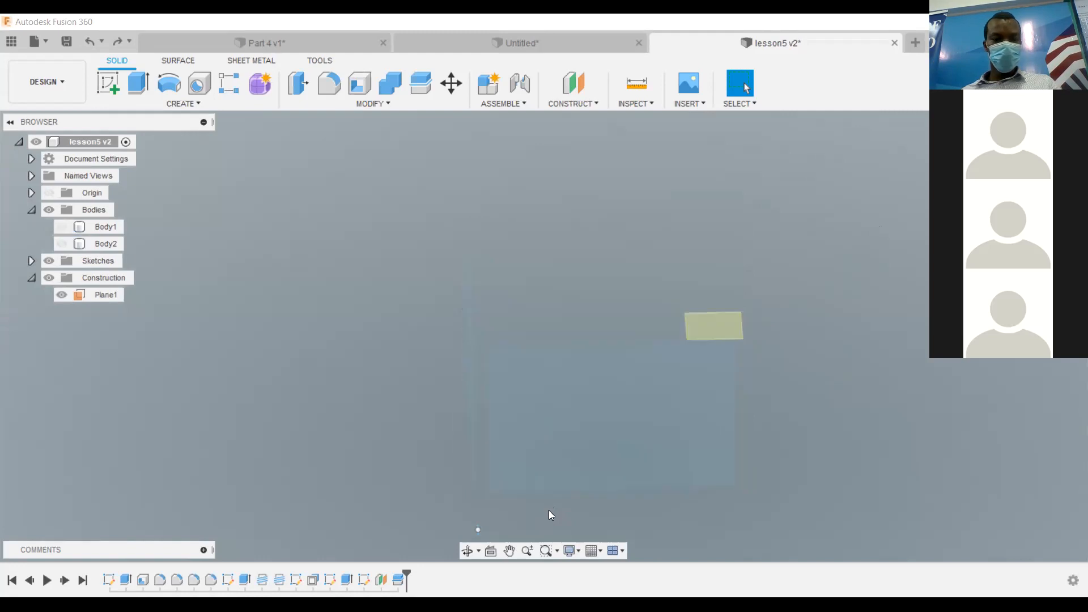
{"action": "key", "text": "ctrl+y"}
{"action": "key", "text": "ctrl+y"}
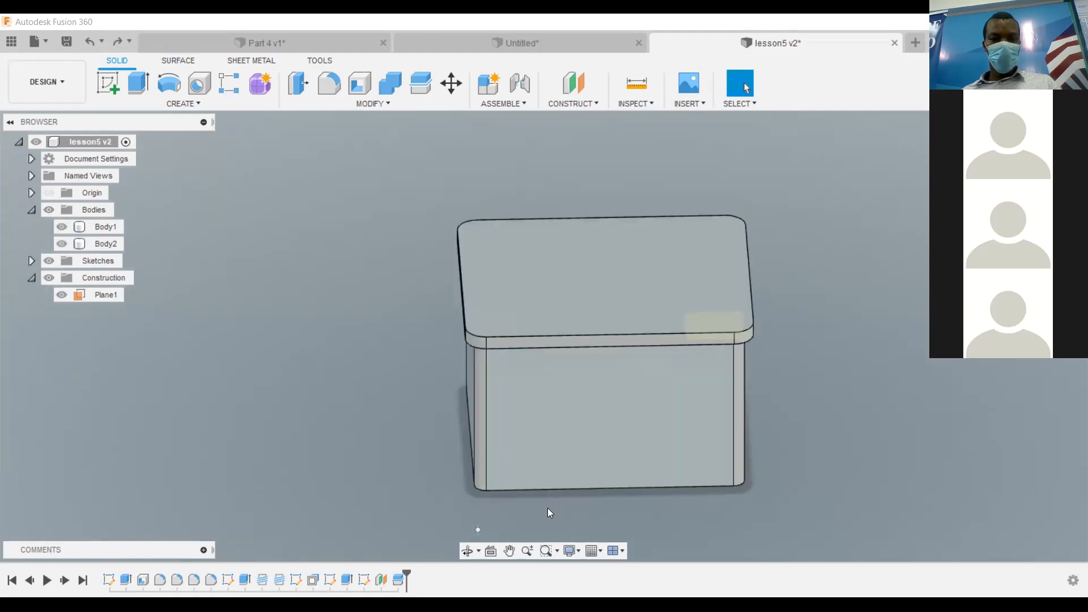
Undo the body visibility changes, the body split and the offset construction plane.
{"action": "left_click", "coordinate": [83, 39]}
{"action": "left_click", "coordinate": [82, 39]}
{"action": "left_click", "coordinate": [83, 39]}
{"action": "left_click", "coordinate": [83, 40]}
{"action": "left_click", "coordinate": [82, 39]}
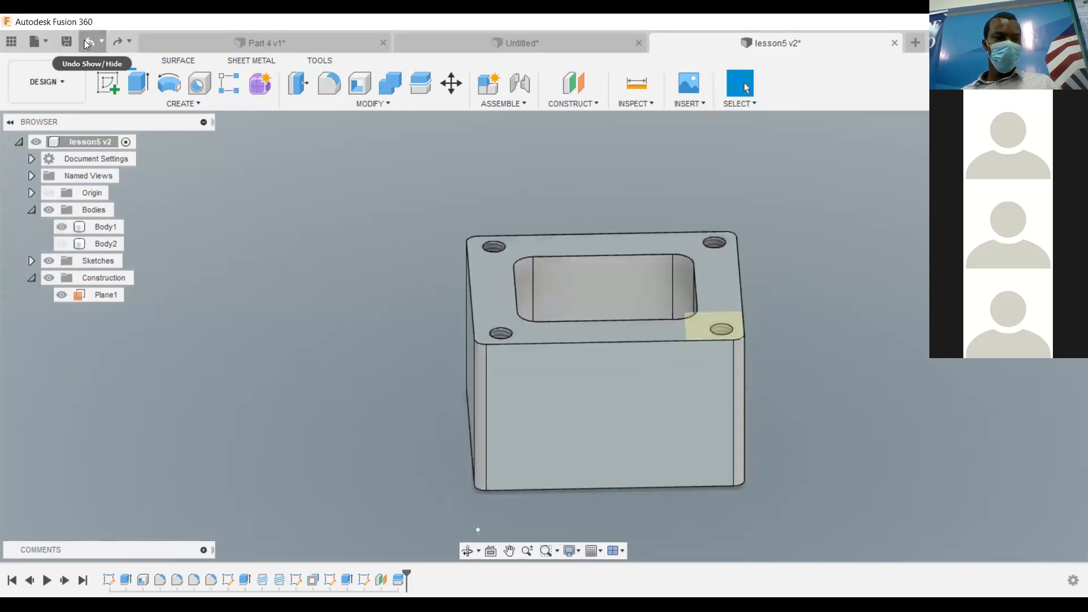
{"action": "left_click", "coordinate": [84, 41]}
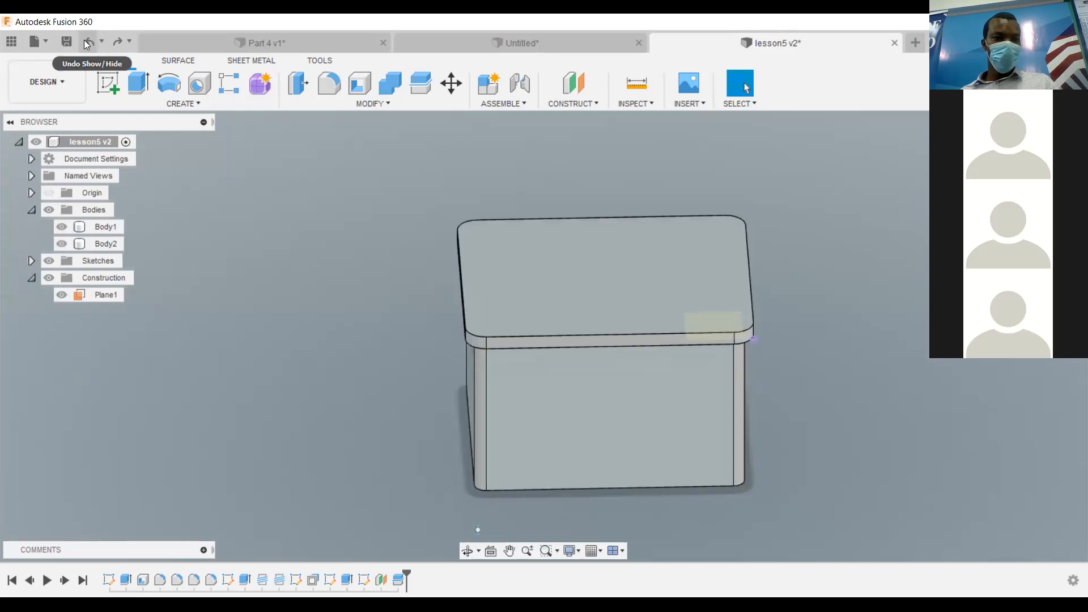
{"action": "left_click", "coordinate": [84, 40]}
{"action": "left_click", "coordinate": [83, 41]}
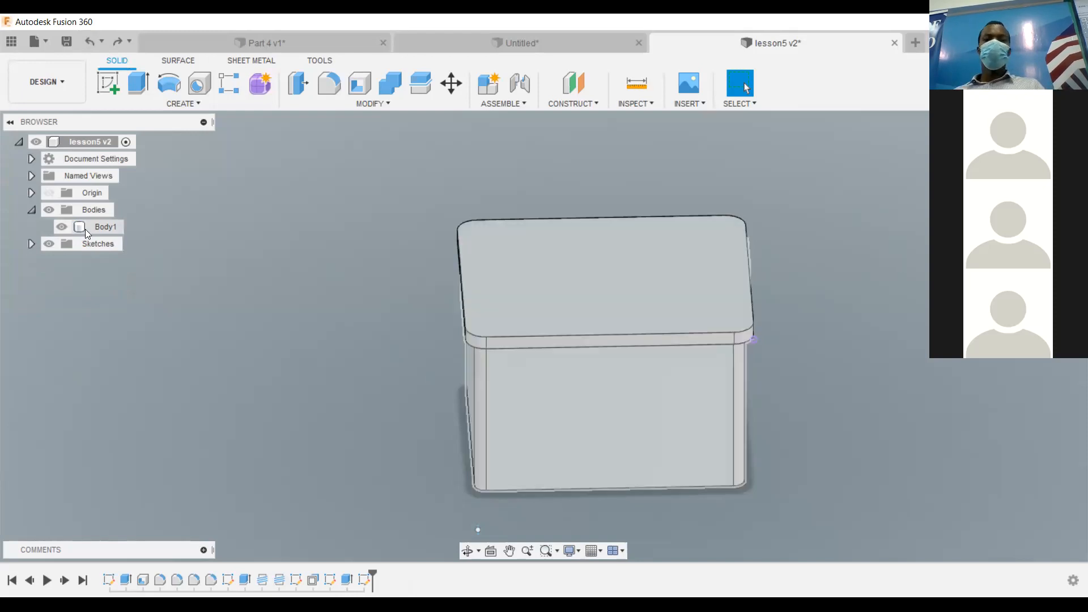
Start a new sketch on the box's front face below the lid.
{"action": "left_click", "coordinate": [85, 229]}
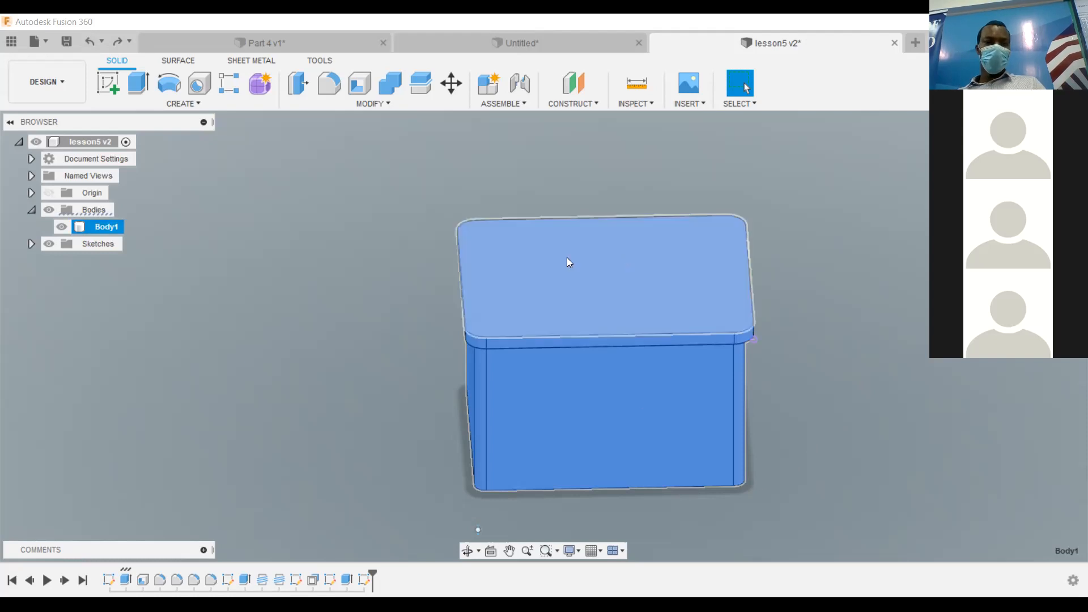
{"action": "left_click", "coordinate": [103, 85]}
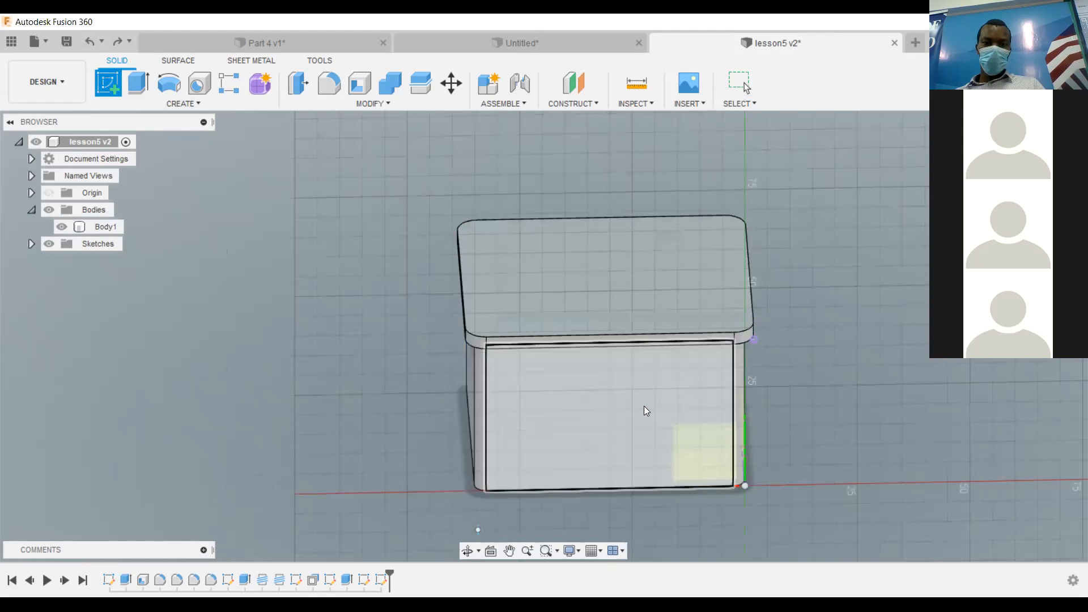
{"action": "left_click", "coordinate": [644, 405]}
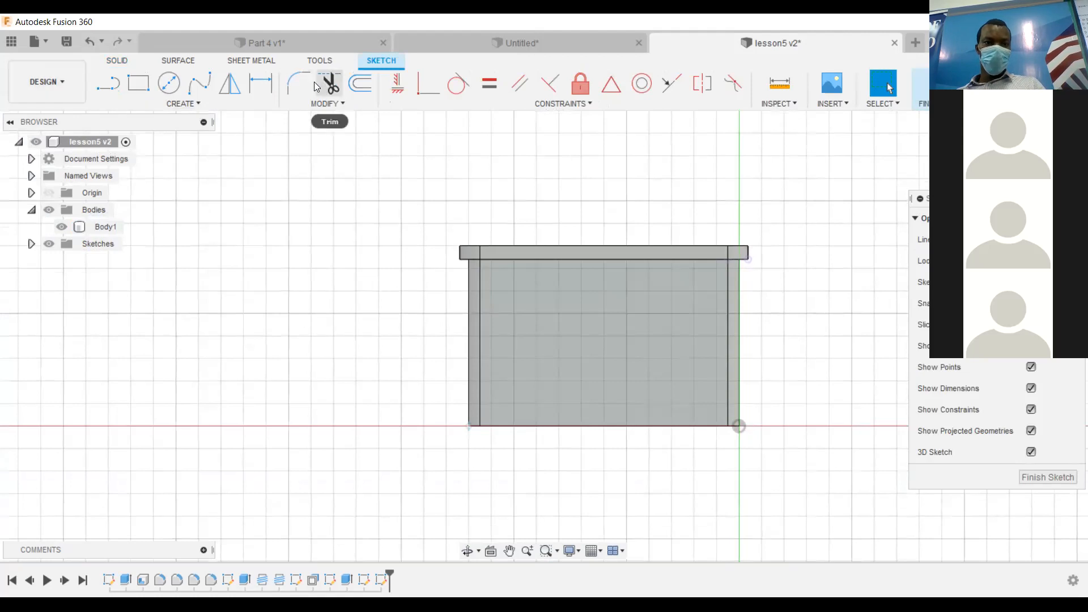
Add a driven vertical dimension from the lid's underside edge down to the origin corner, and finish the sketch.
{"action": "left_click", "coordinate": [269, 84]}
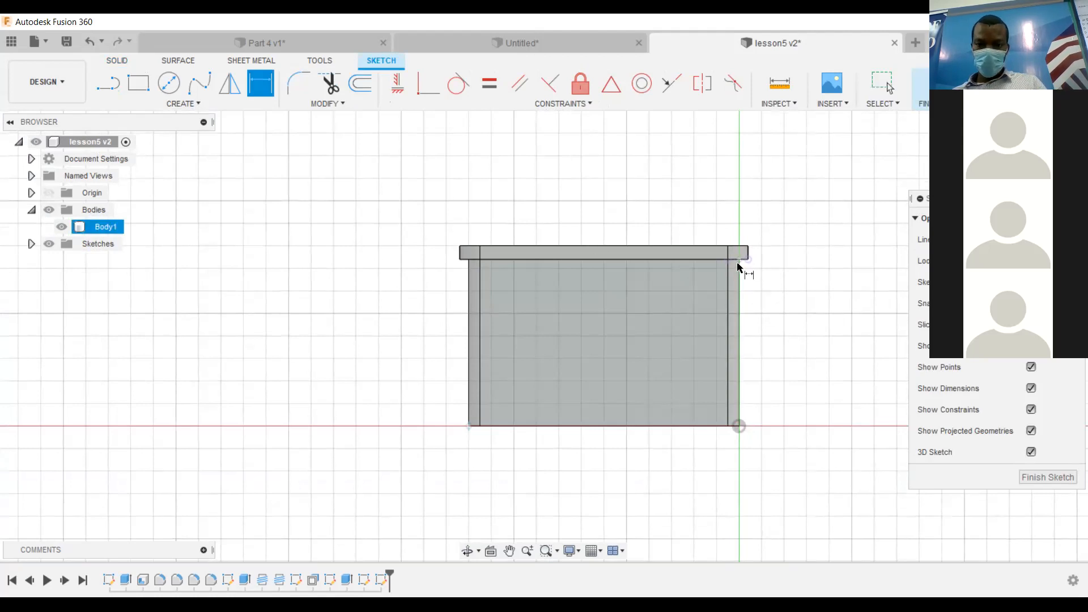
{"action": "scroll", "coordinate": [739, 265], "scroll_direction": "up", "scroll_amount": 3}
{"action": "scroll", "coordinate": [757, 258], "scroll_direction": "up", "scroll_amount": 2}
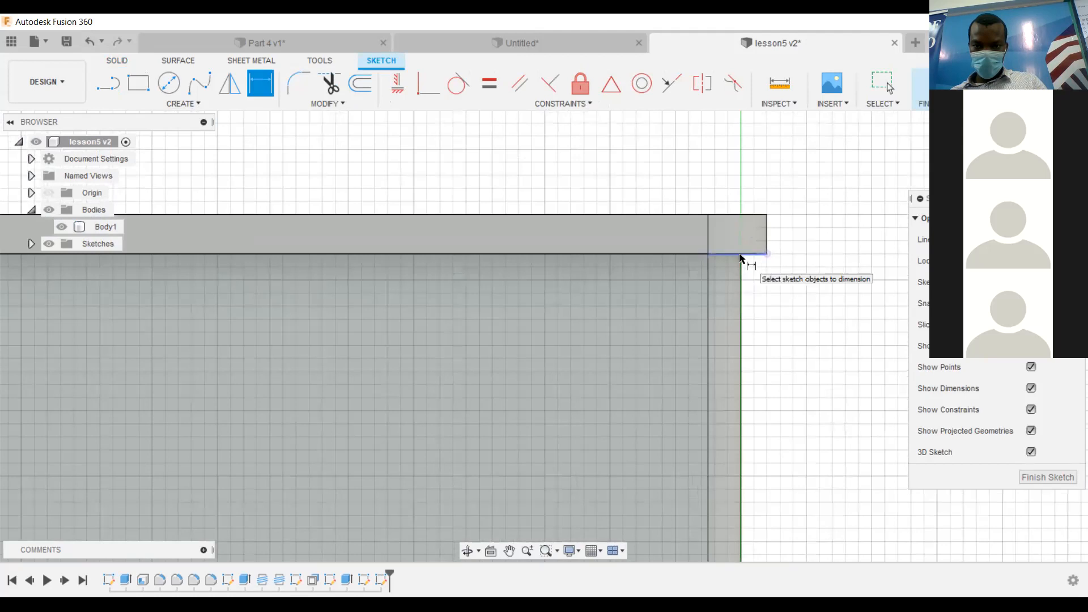
{"action": "left_click", "coordinate": [747, 260]}
{"action": "scroll", "coordinate": [742, 402], "scroll_direction": "up", "scroll_amount": 4}
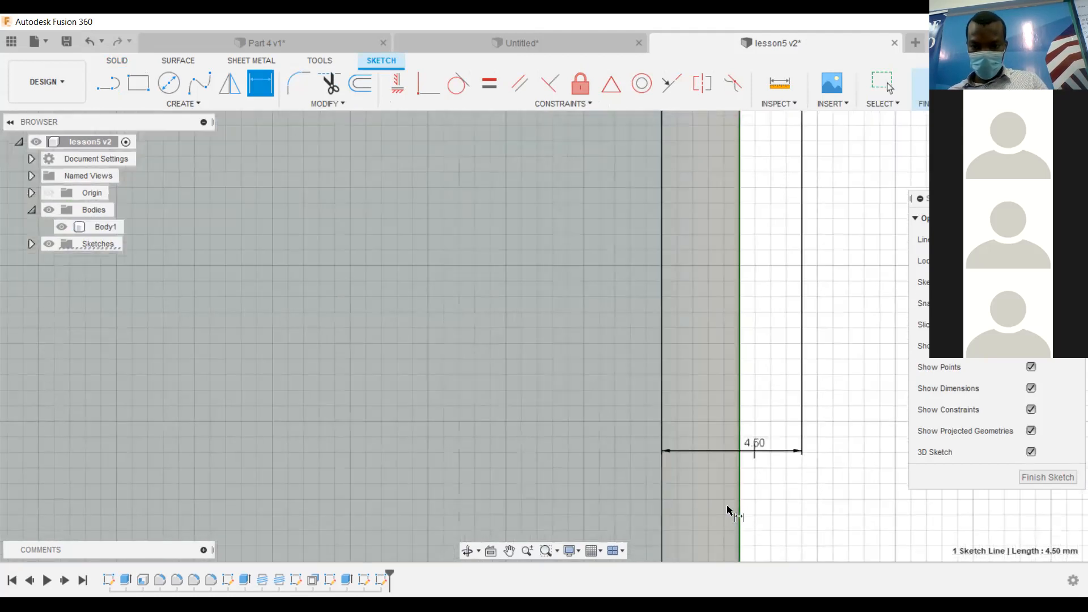
{"action": "scroll", "coordinate": [734, 506], "scroll_direction": "down", "scroll_amount": 5}
{"action": "middle_click_drag", "start_coordinate": [728, 507], "coordinate": [722, 307]}
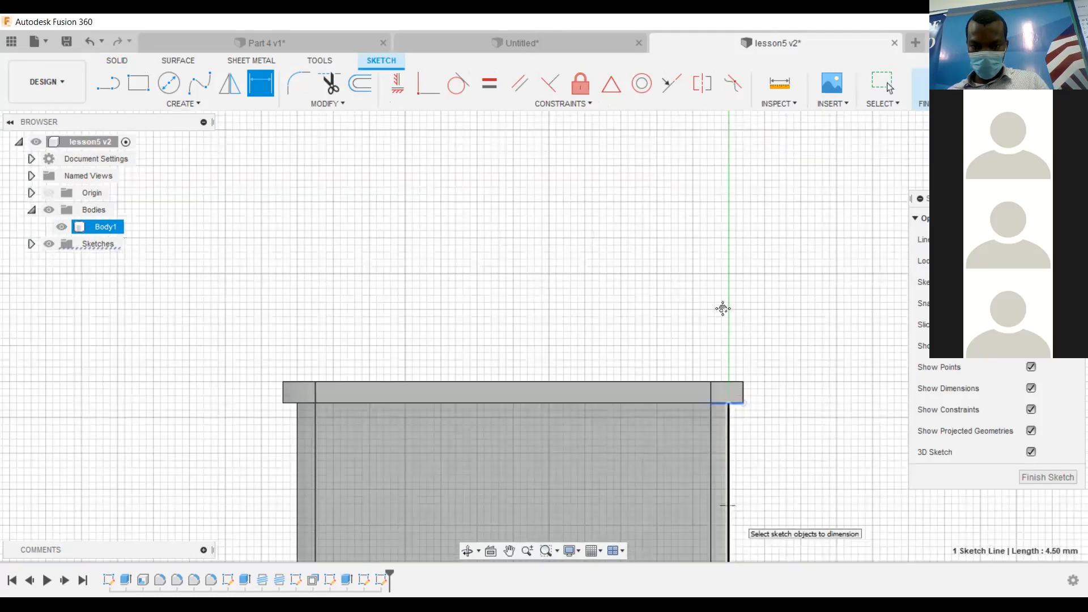
{"action": "scroll", "coordinate": [720, 422], "scroll_direction": "down", "scroll_amount": 1}
{"action": "scroll", "coordinate": [722, 455], "scroll_direction": "up", "scroll_amount": 3}
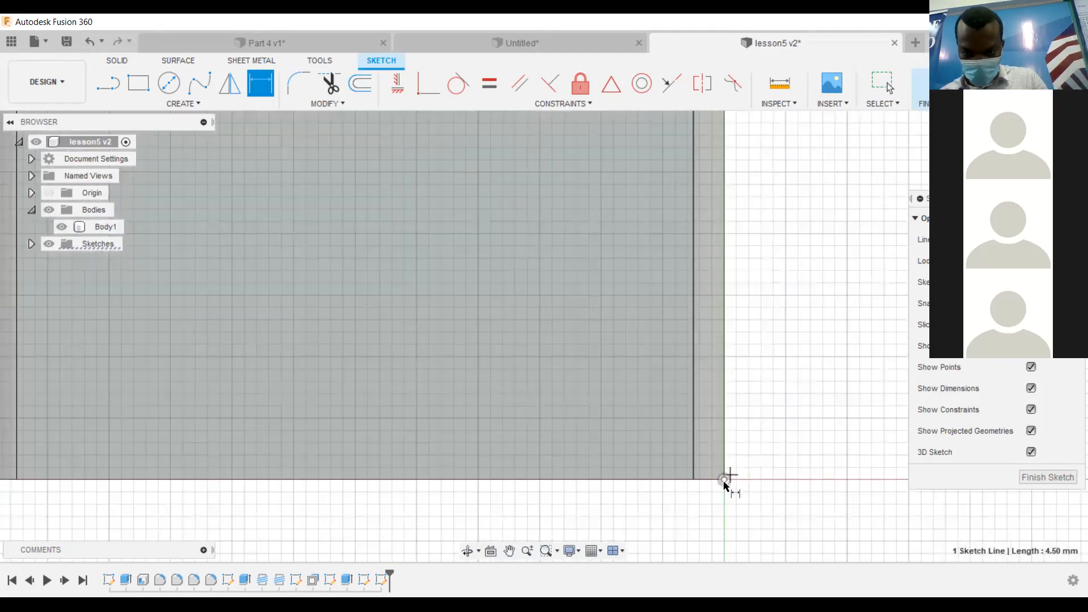
{"action": "left_click", "coordinate": [724, 480]}
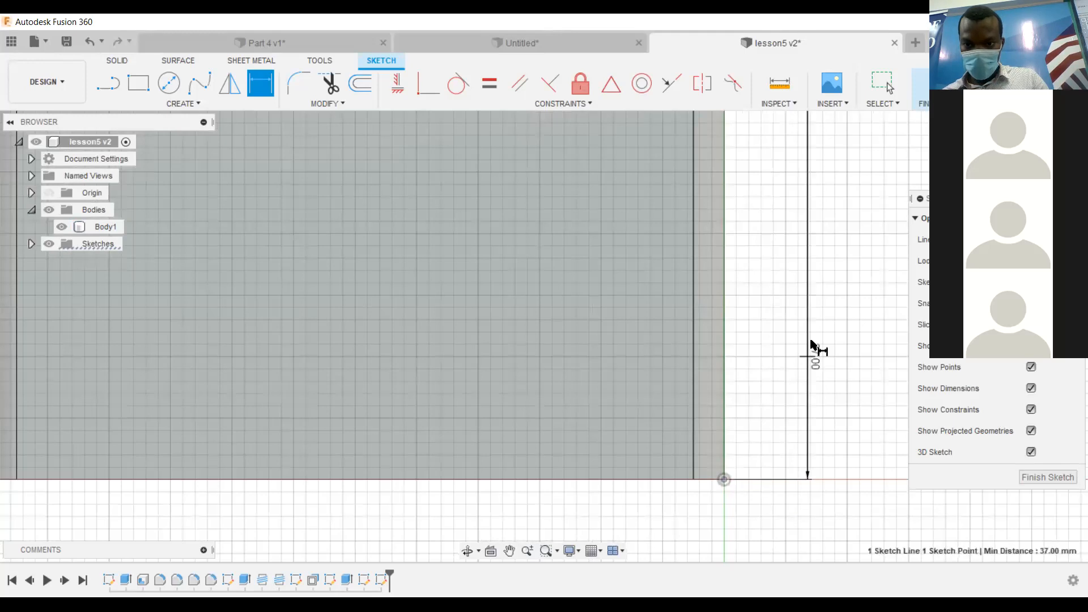
{"action": "left_click", "coordinate": [807, 260]}
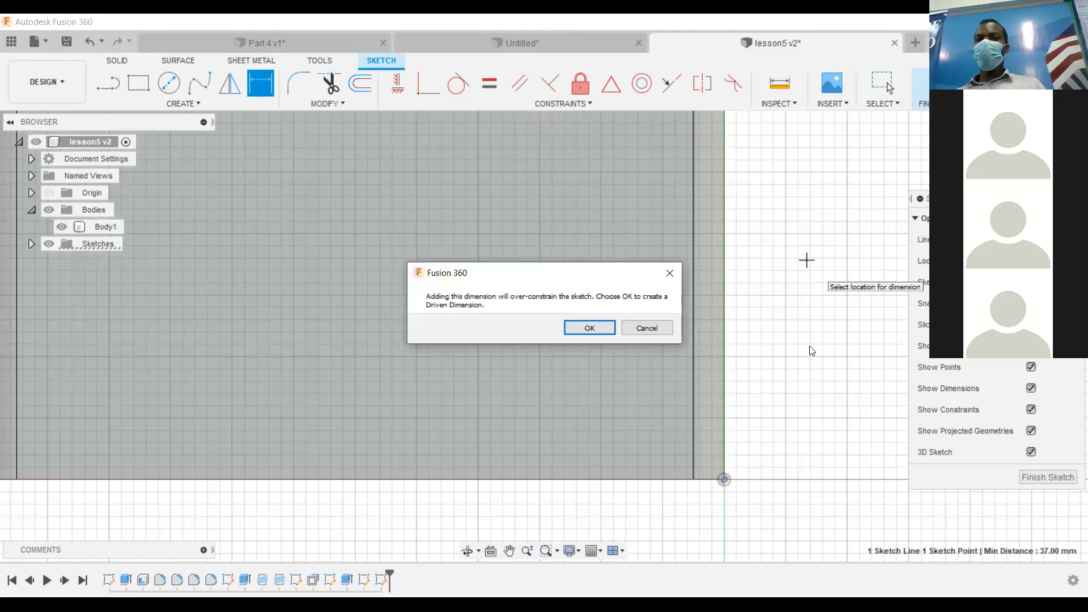
{"action": "left_click", "coordinate": [588, 328]}
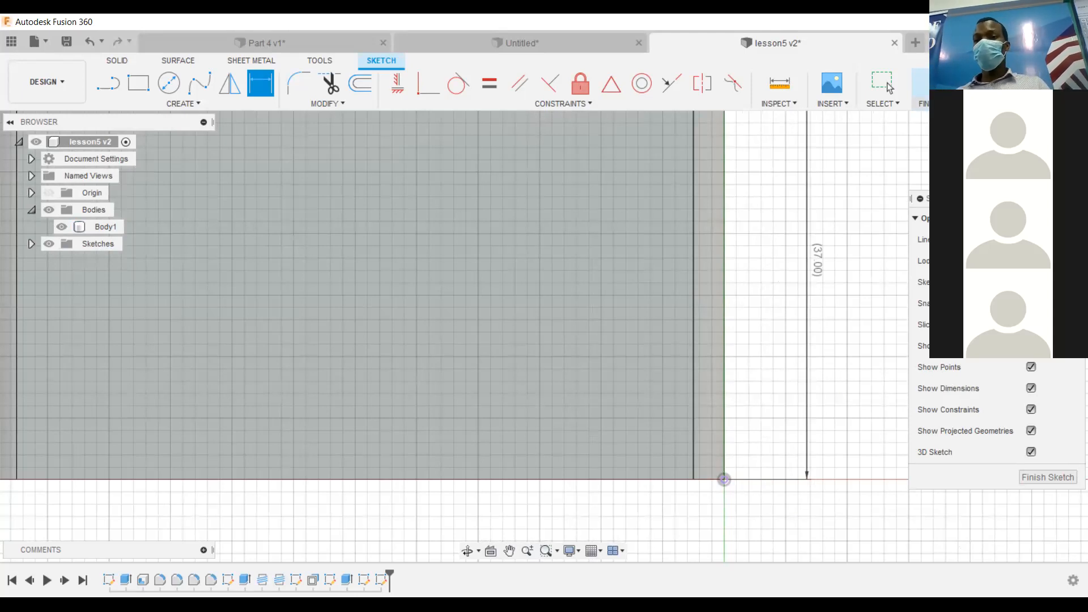
{"action": "left_click", "coordinate": [919, 85]}
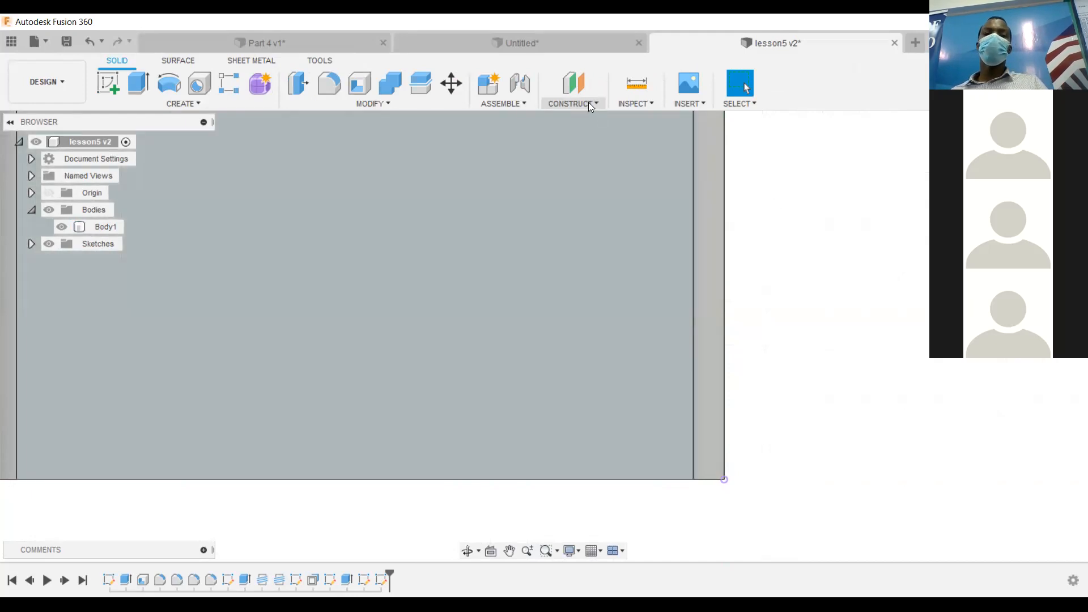
Create a construction plane offset 37 mm from the XZ origin plane at the box's base.
{"action": "left_click", "coordinate": [590, 104]}
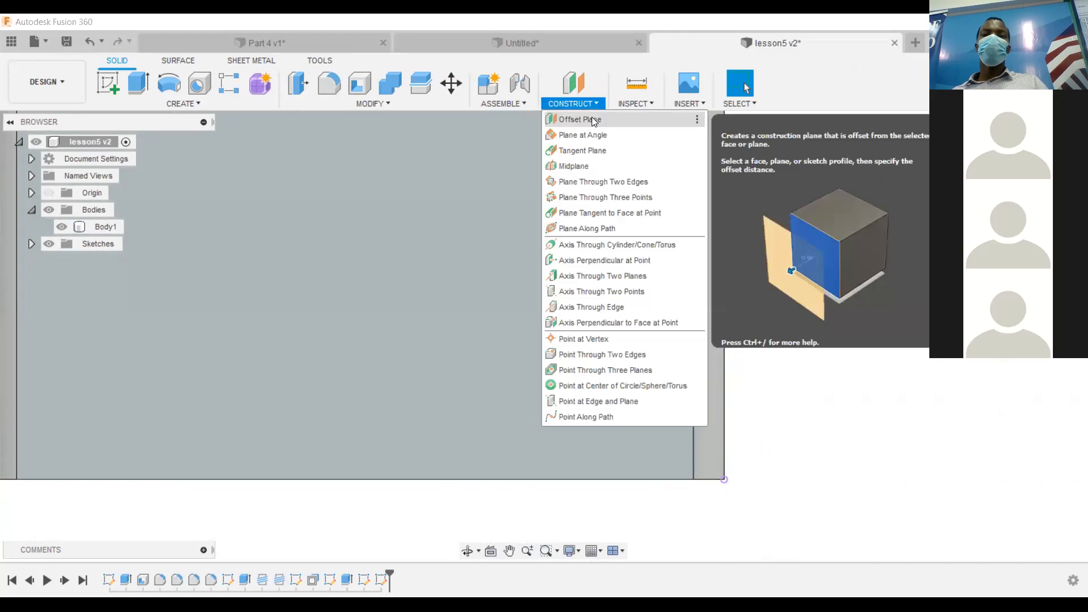
{"action": "left_click", "coordinate": [591, 119]}
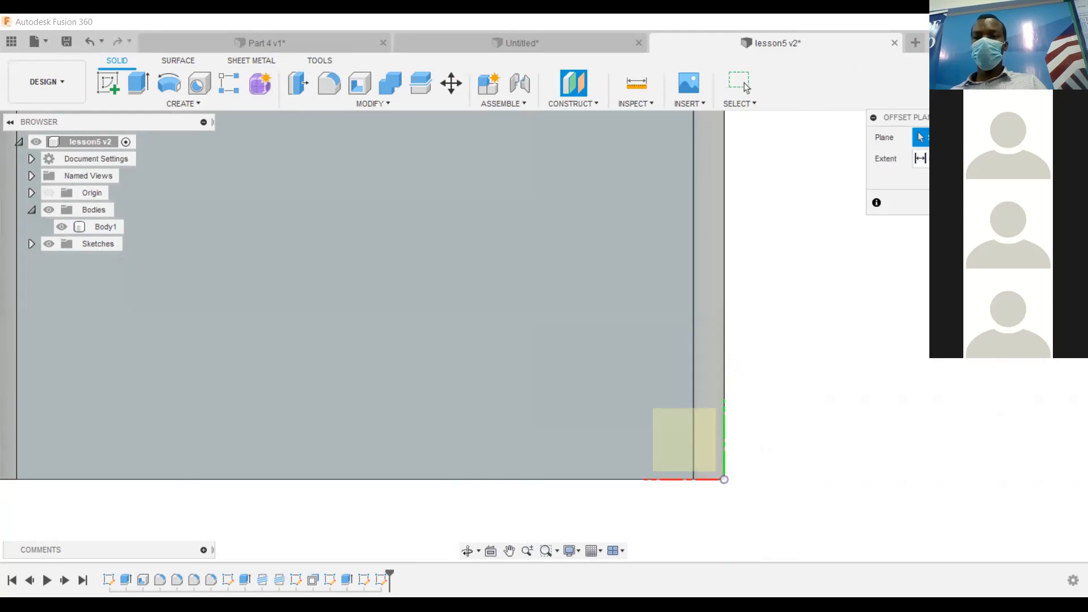
{"action": "middle_click_drag", "start_coordinate": [831, 386], "coordinate": [836, 315], "text": "shift"}
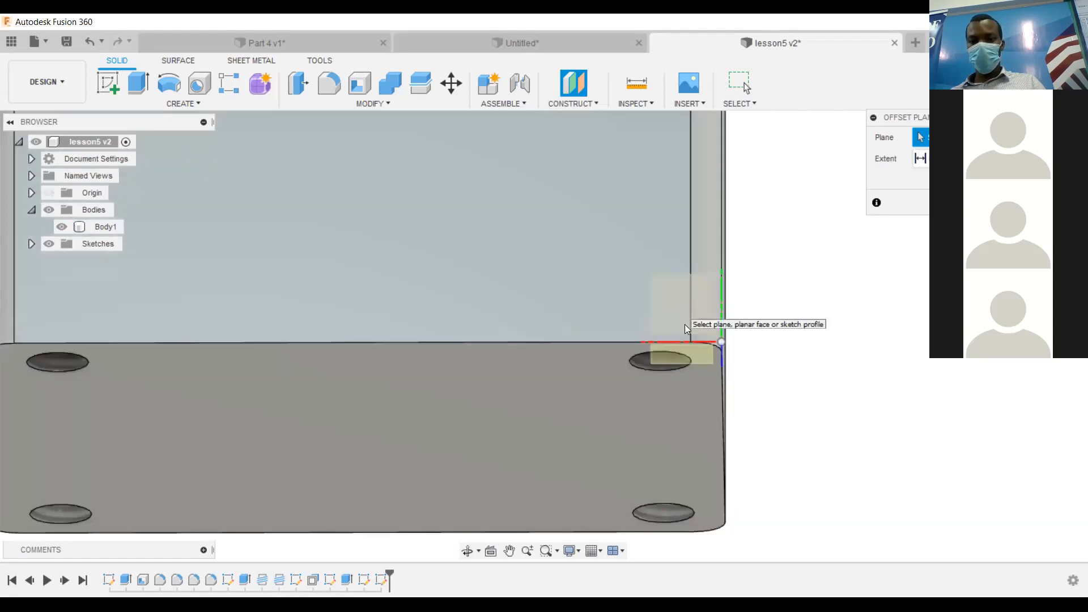
{"action": "middle_click_drag", "start_coordinate": [722, 335], "coordinate": [646, 374], "text": "shift"}
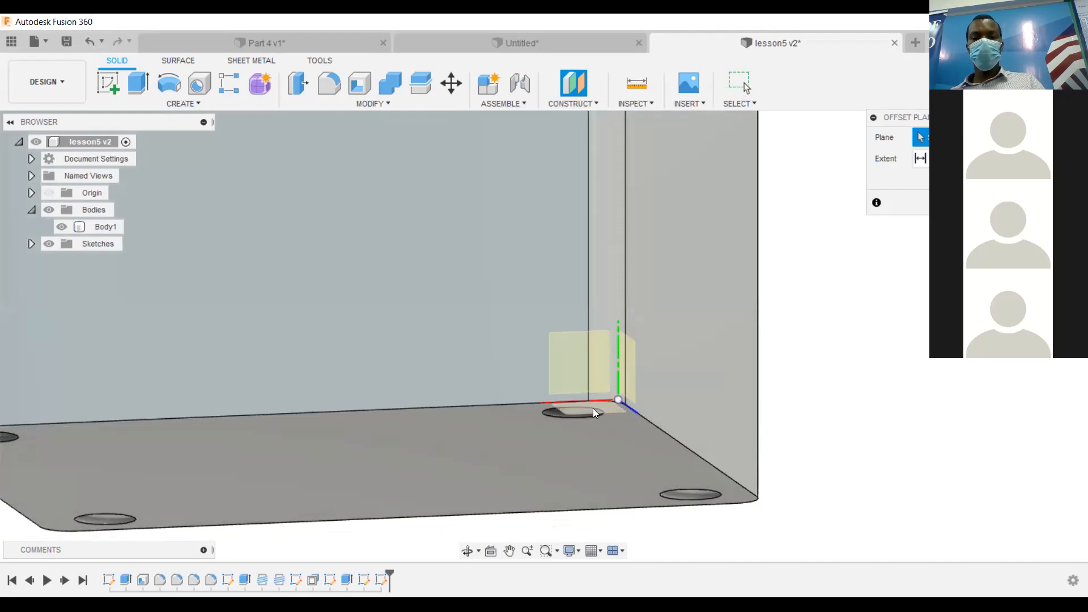
{"action": "left_click", "coordinate": [594, 406]}
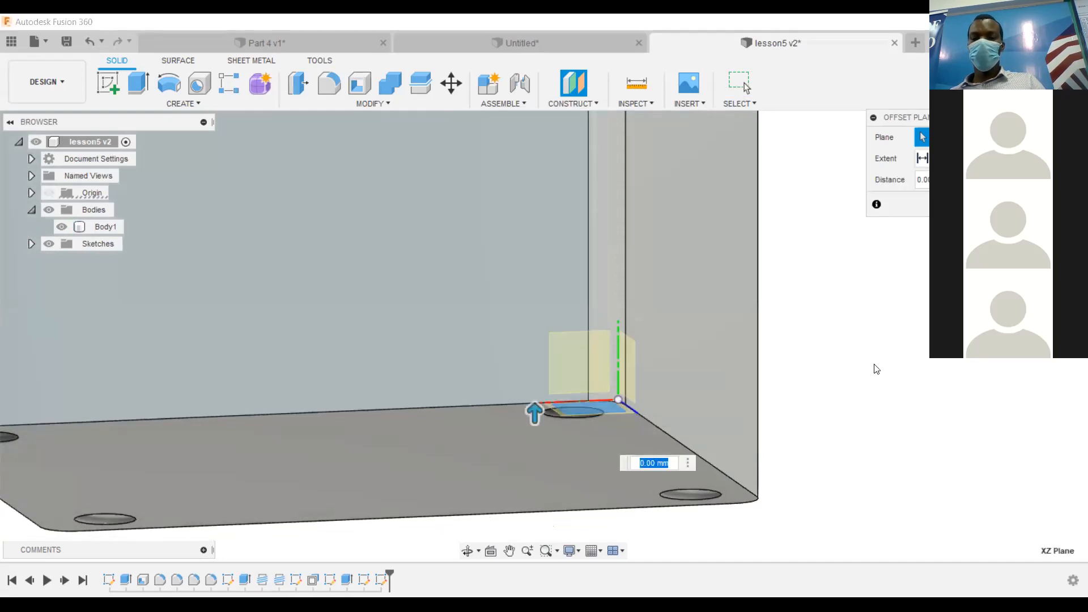
{"action": "type", "text": "37"}
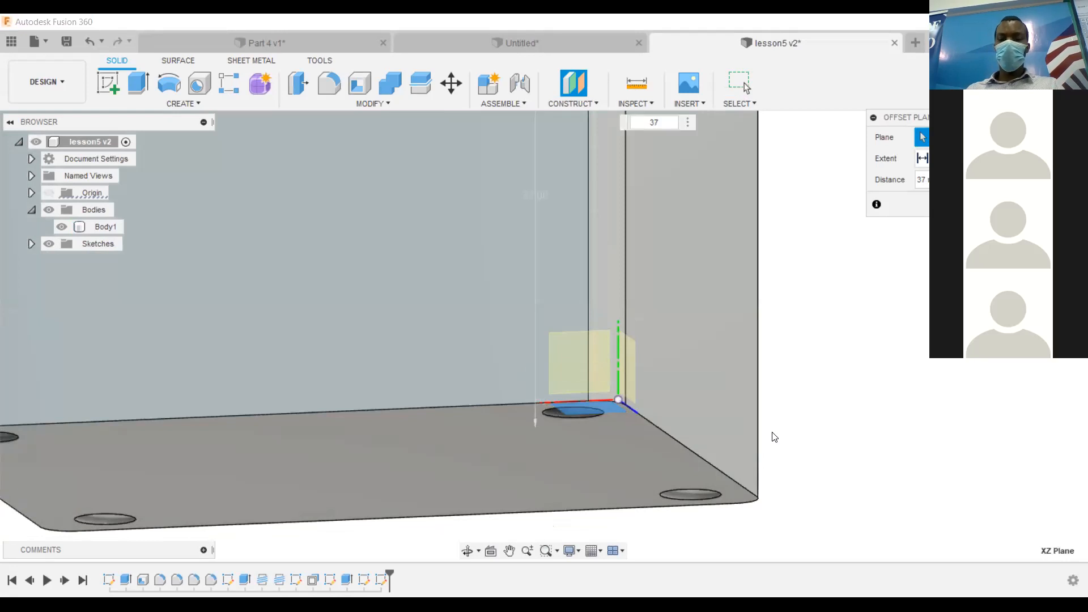
{"action": "key", "text": "Return"}
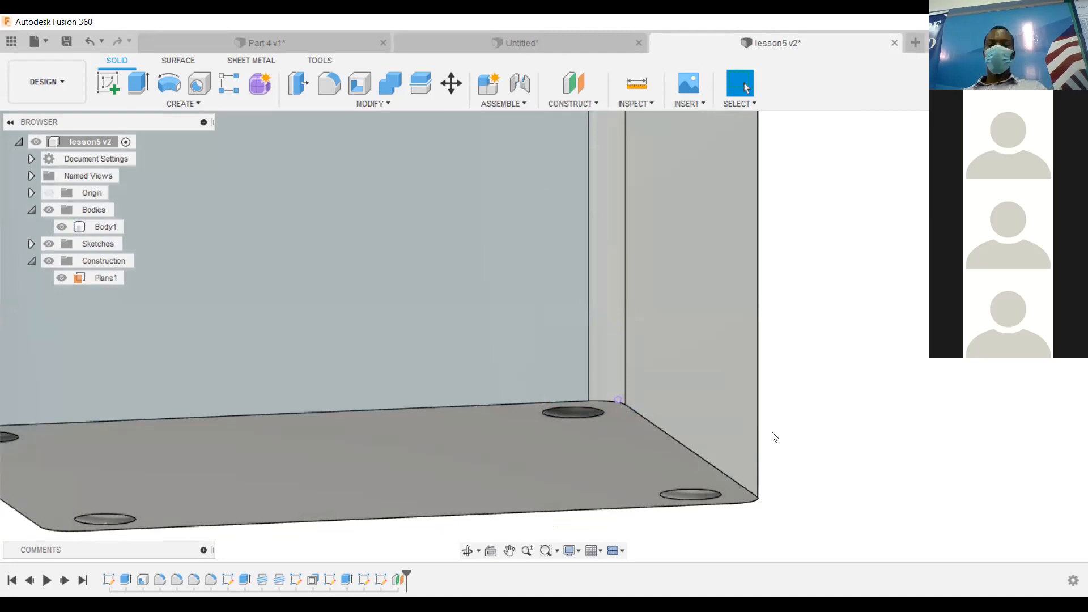
{"action": "scroll", "coordinate": [797, 345], "scroll_direction": "down", "scroll_amount": 5}
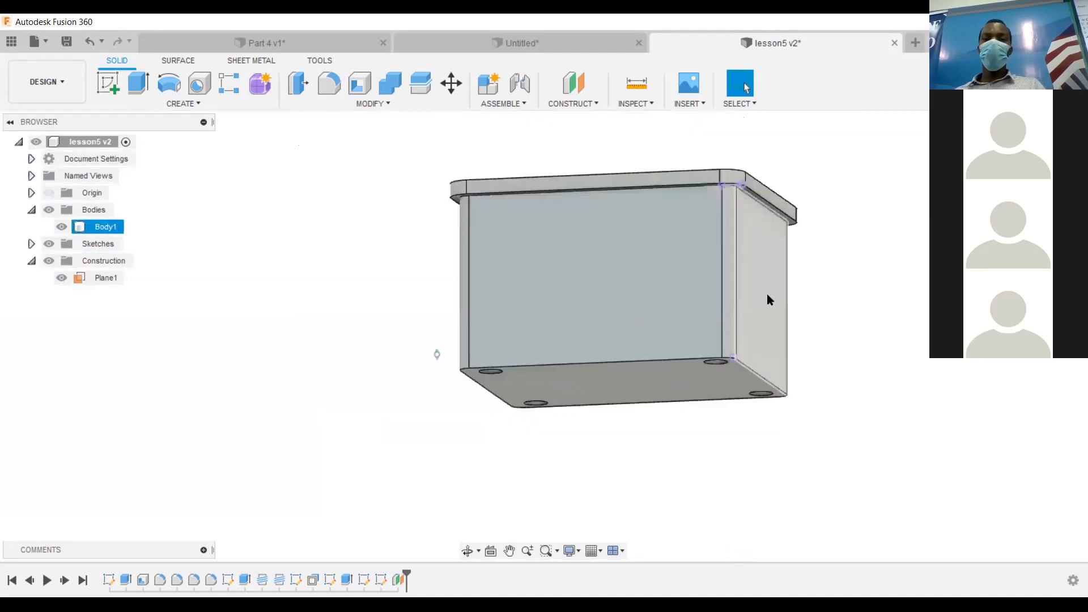
{"action": "scroll", "coordinate": [729, 184], "scroll_direction": "up", "scroll_amount": 8}
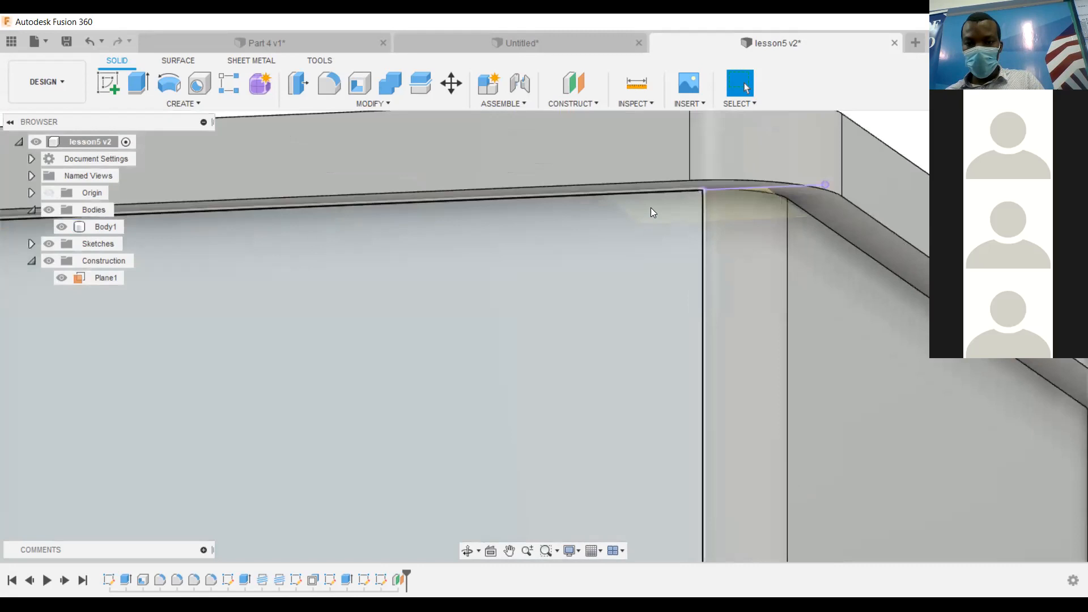
{"action": "scroll", "coordinate": [651, 207], "scroll_direction": "up", "scroll_amount": 5}
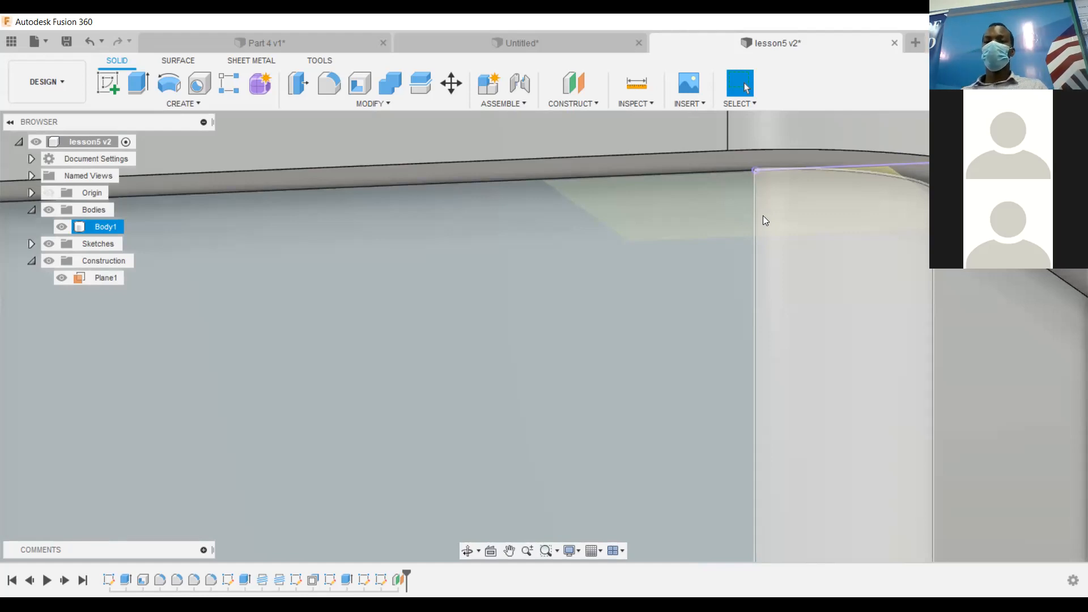
{"action": "middle_click_drag", "start_coordinate": [764, 217], "coordinate": [800, 205], "text": "shift"}
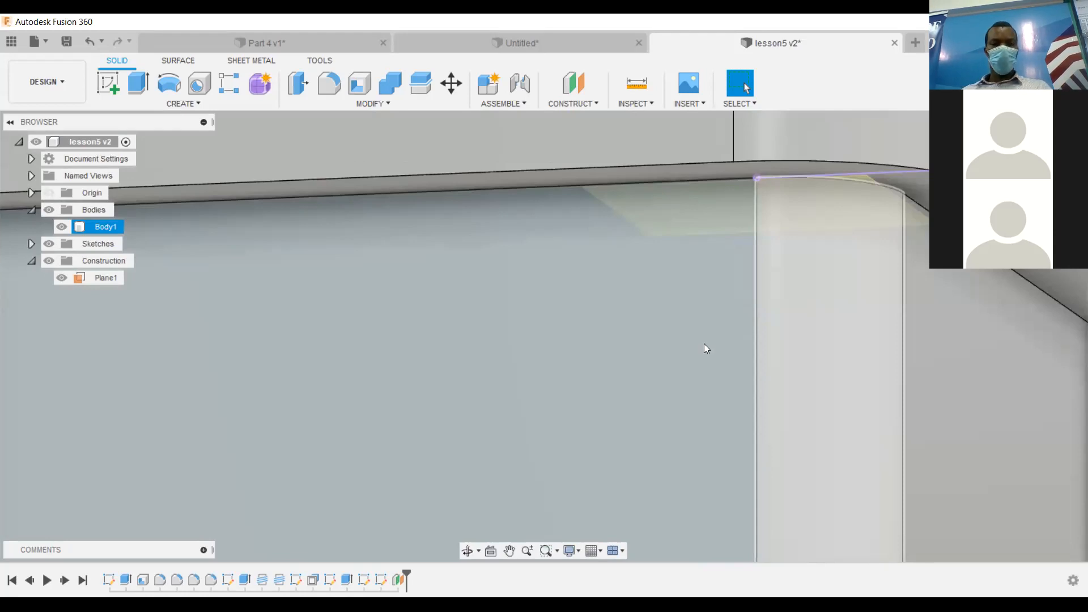
Undo the 37 mm offset construction plane and the sketch finish, returning to the dimensioned front-face sketch.
{"action": "key", "text": "ctrl+z"}
{"action": "key", "text": "ctrl+z"}
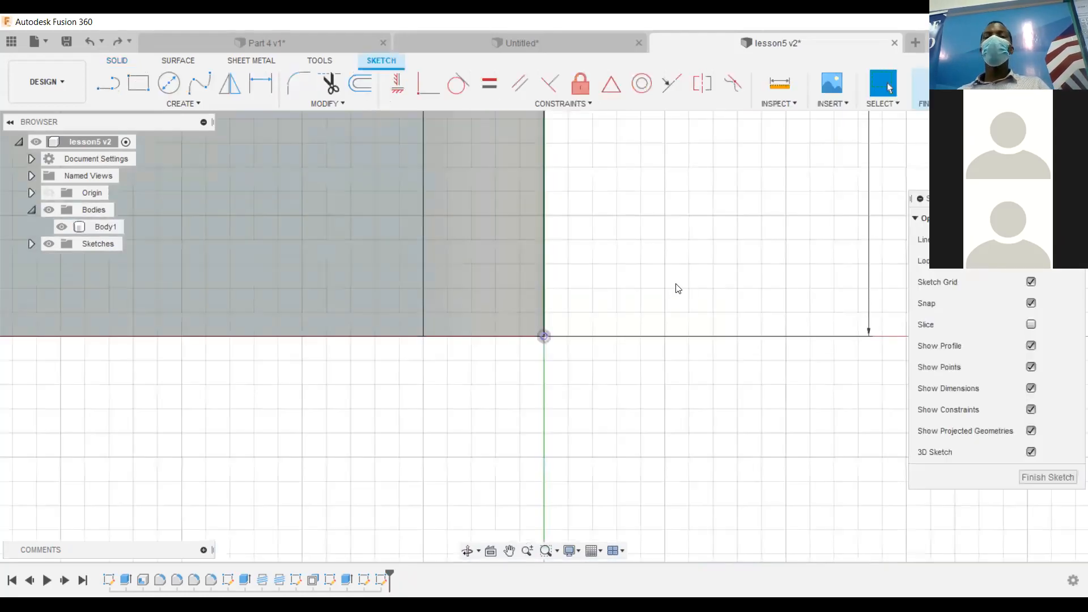
{"action": "scroll", "coordinate": [653, 248], "scroll_direction": "down", "scroll_amount": 2}
{"action": "scroll", "coordinate": [652, 248], "scroll_direction": "down", "scroll_amount": 2}
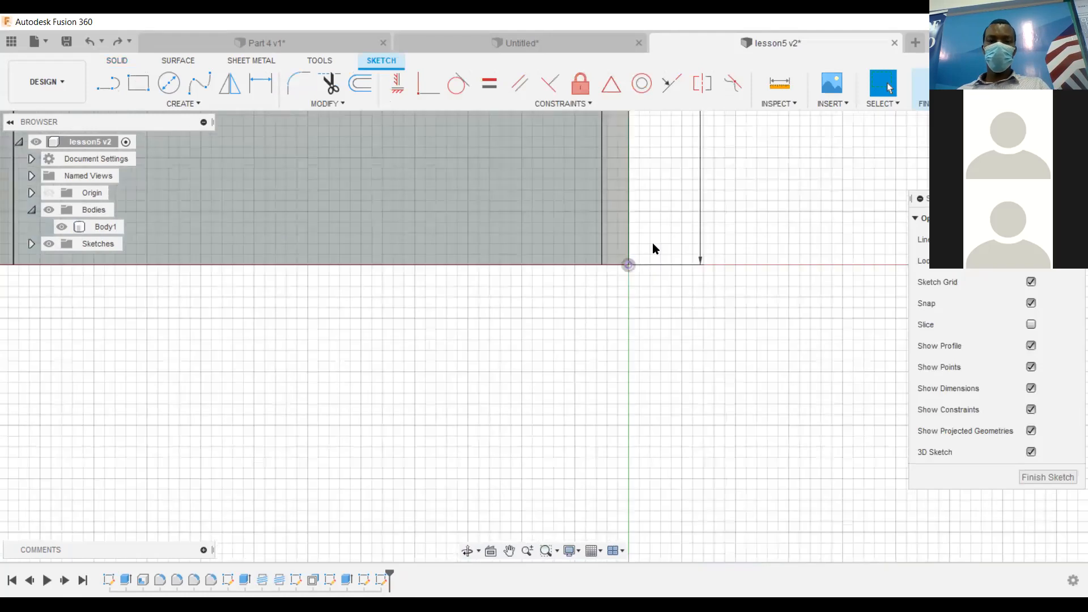
{"action": "scroll", "coordinate": [666, 227], "scroll_direction": "down", "scroll_amount": 2}
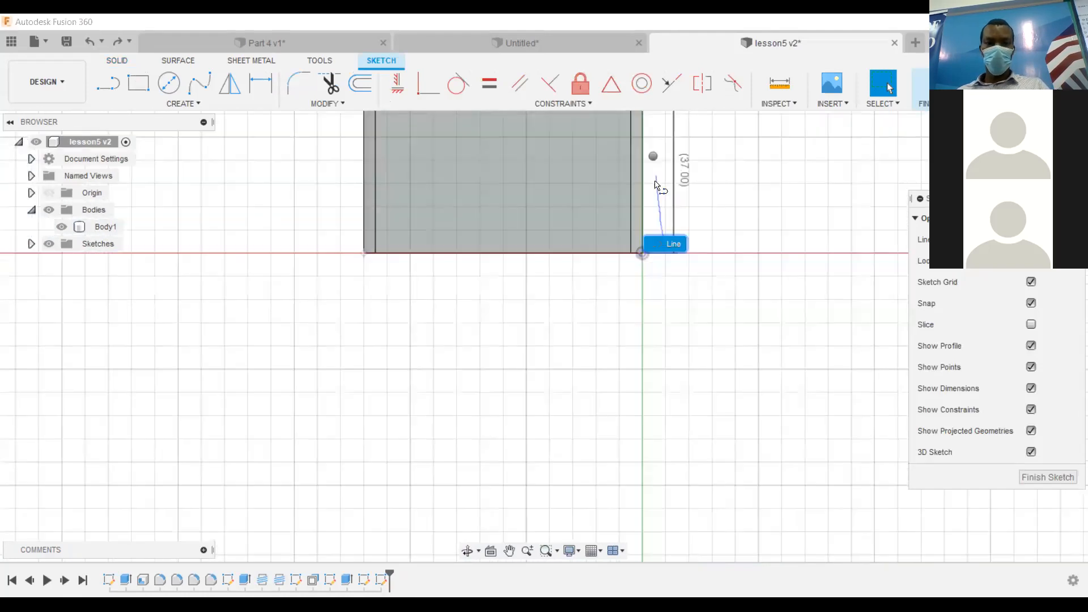
{"action": "key", "text": "l"}
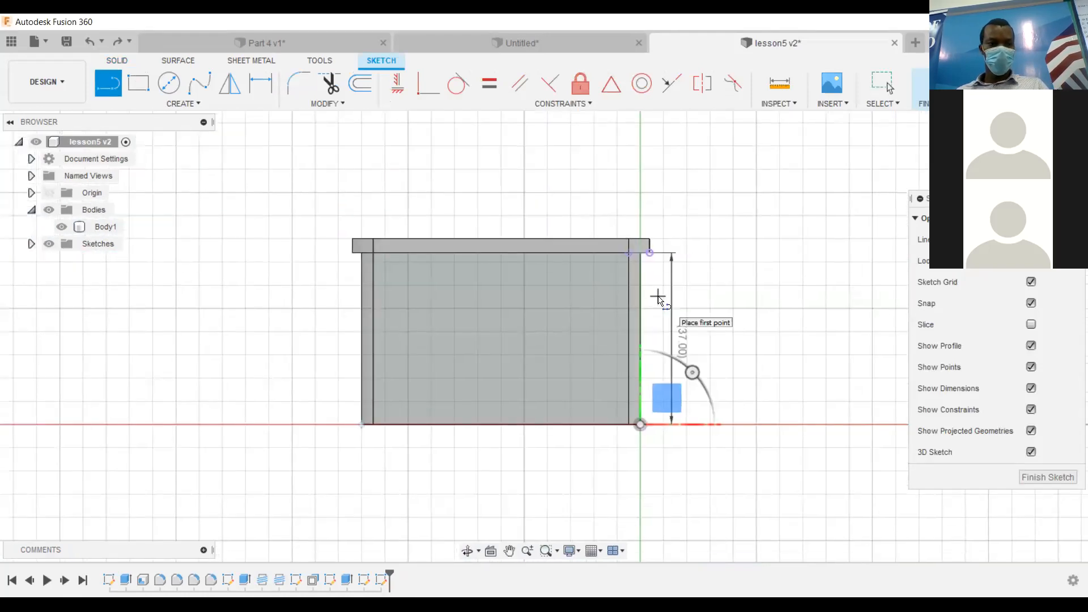
{"action": "left_click", "coordinate": [757, 216]}
{"action": "key", "text": "Escape"}
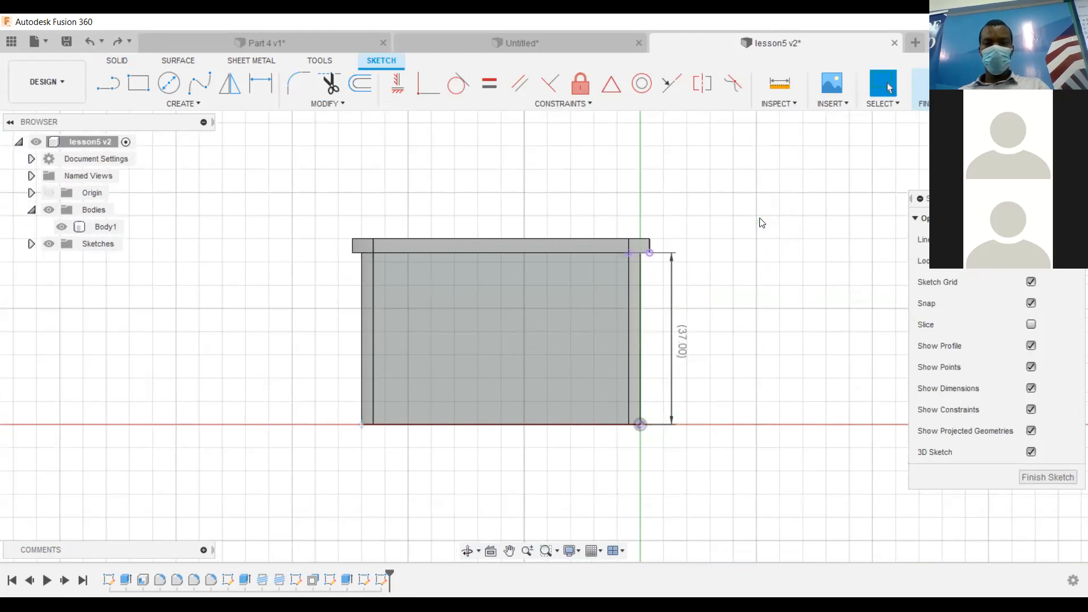
Finish the sketch and create a construction plane offset 37 mm from the XZ origin plane.
{"action": "left_click", "coordinate": [515, 280]}
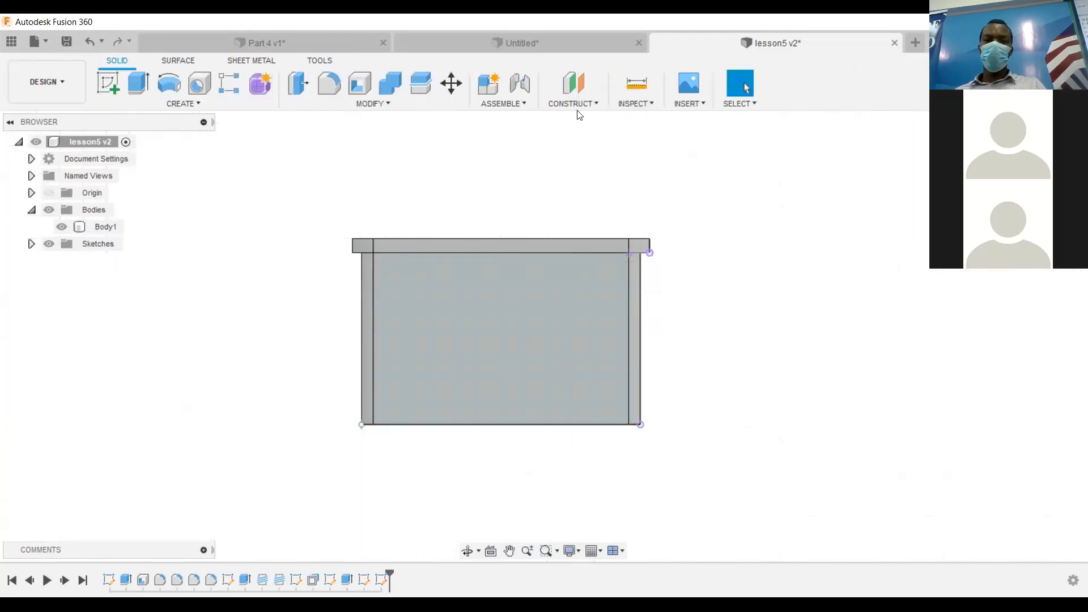
{"action": "left_click", "coordinate": [583, 109]}
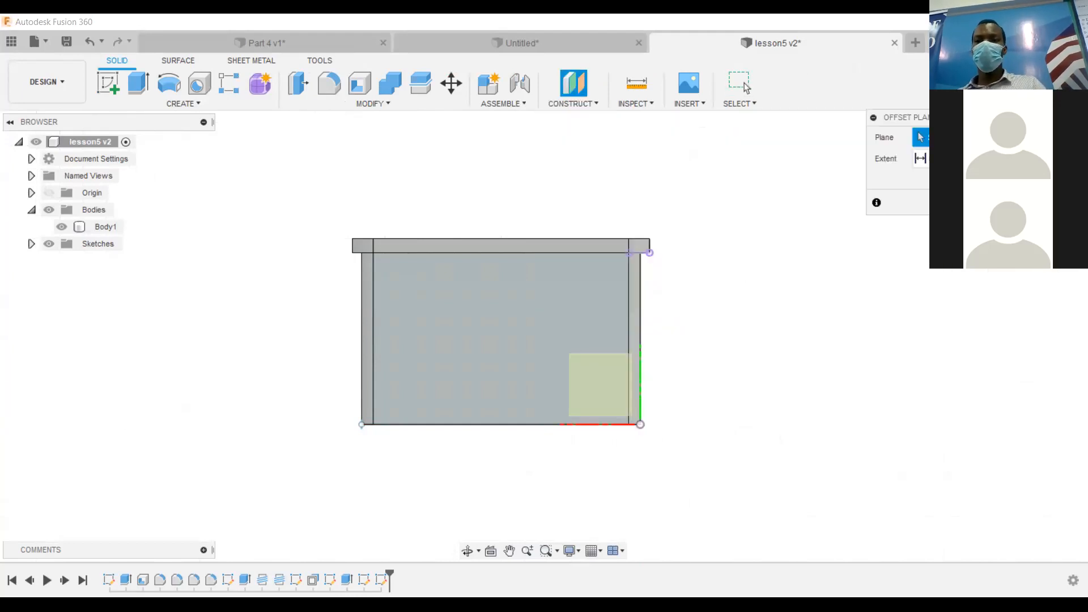
{"action": "middle_click_drag", "start_coordinate": [727, 447], "coordinate": [728, 379], "text": "shift"}
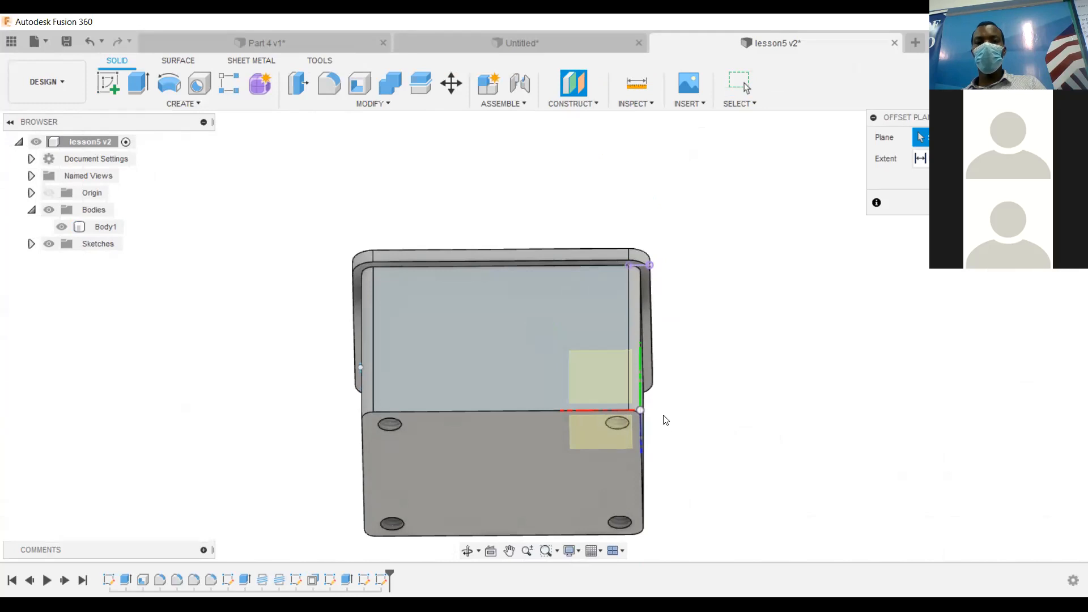
{"action": "left_click", "coordinate": [595, 430]}
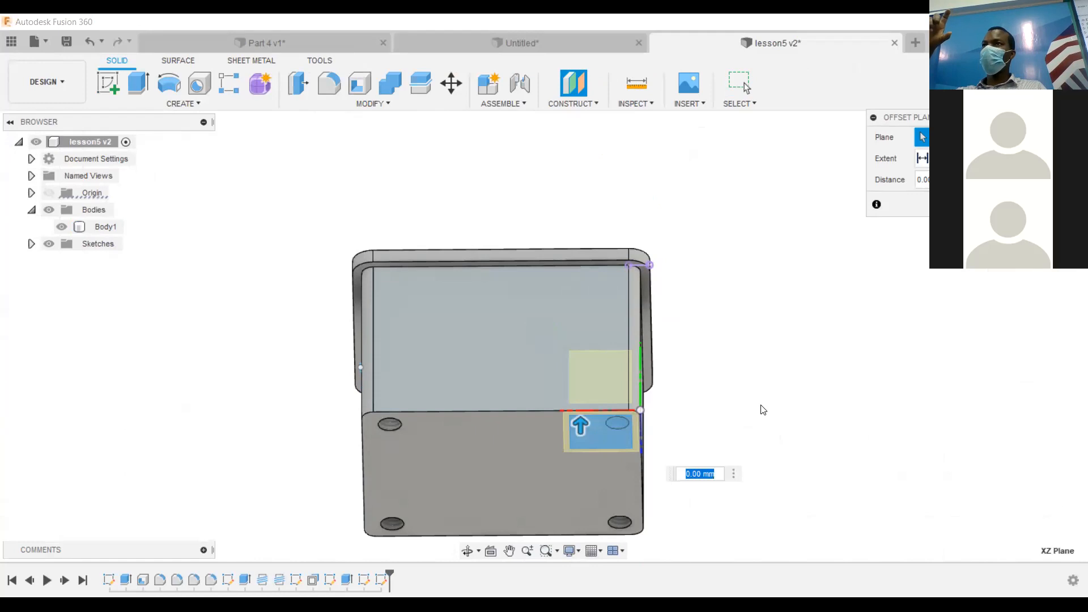
{"action": "type", "text": "37"}
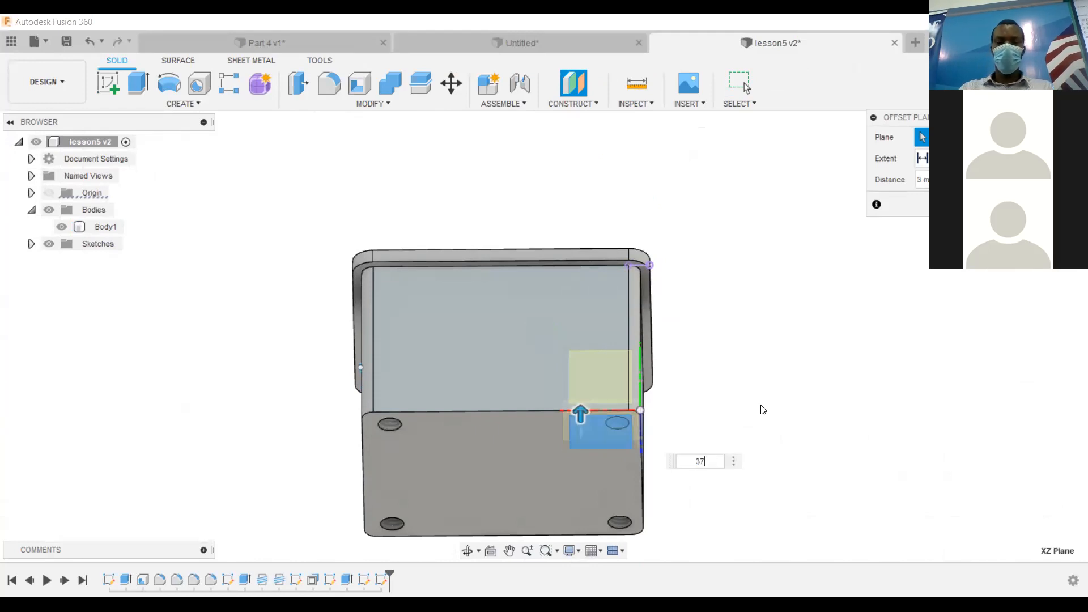
{"action": "key", "text": "Return"}
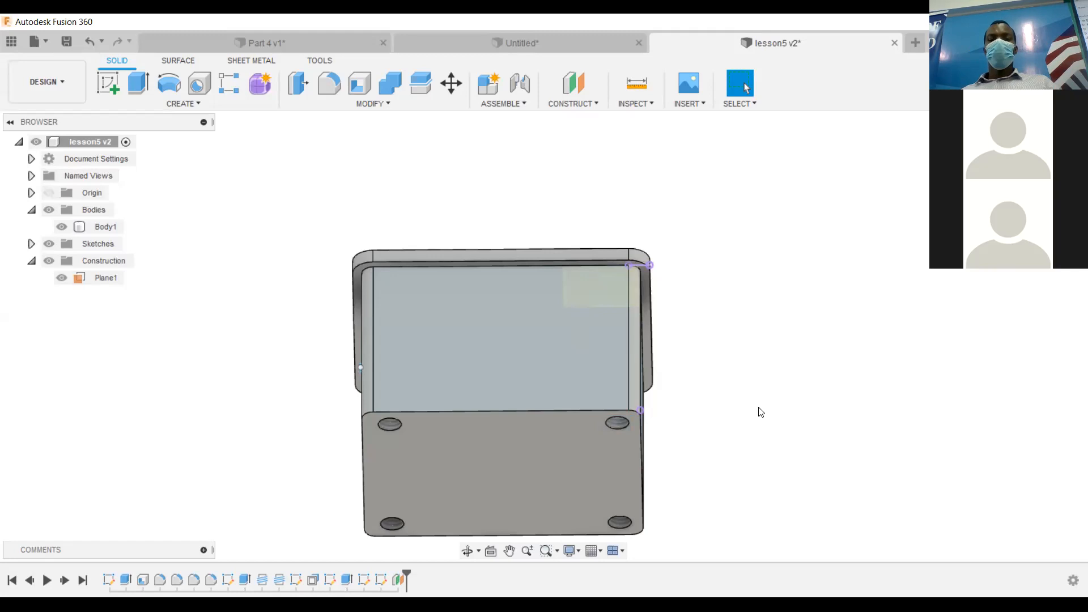
Split the box body with Split Body, using the offset construction plane beneath the lid as the splitting tool.
{"action": "scroll", "coordinate": [626, 290], "scroll_direction": "up", "scroll_amount": 3}
{"action": "scroll", "coordinate": [626, 291], "scroll_direction": "up", "scroll_amount": 1}
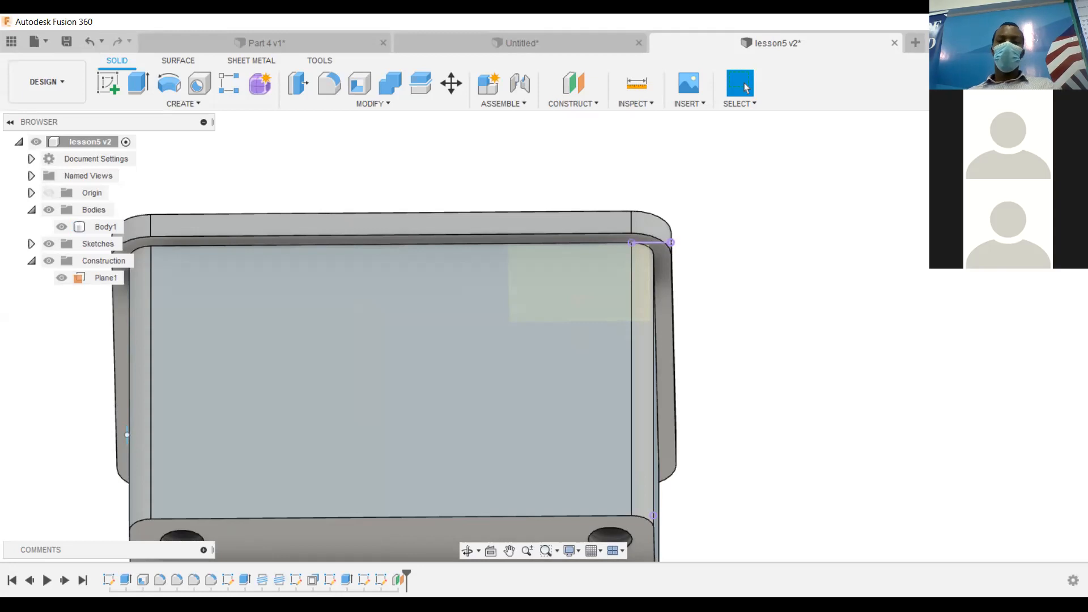
{"action": "middle_click_drag", "start_coordinate": [905, 167], "coordinate": [904, 210], "text": "shift"}
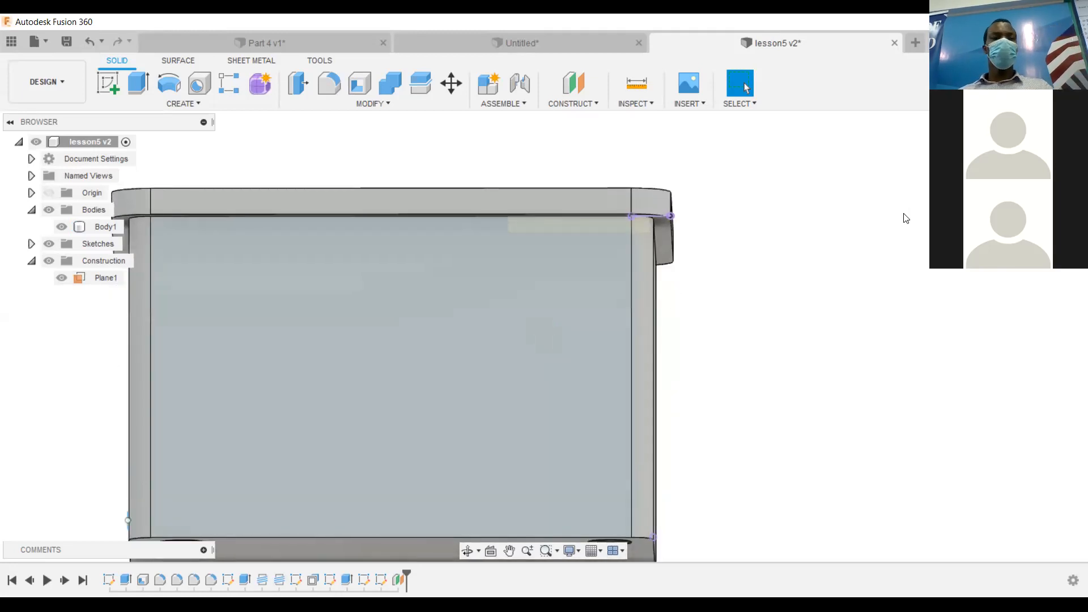
{"action": "left_click", "coordinate": [385, 105]}
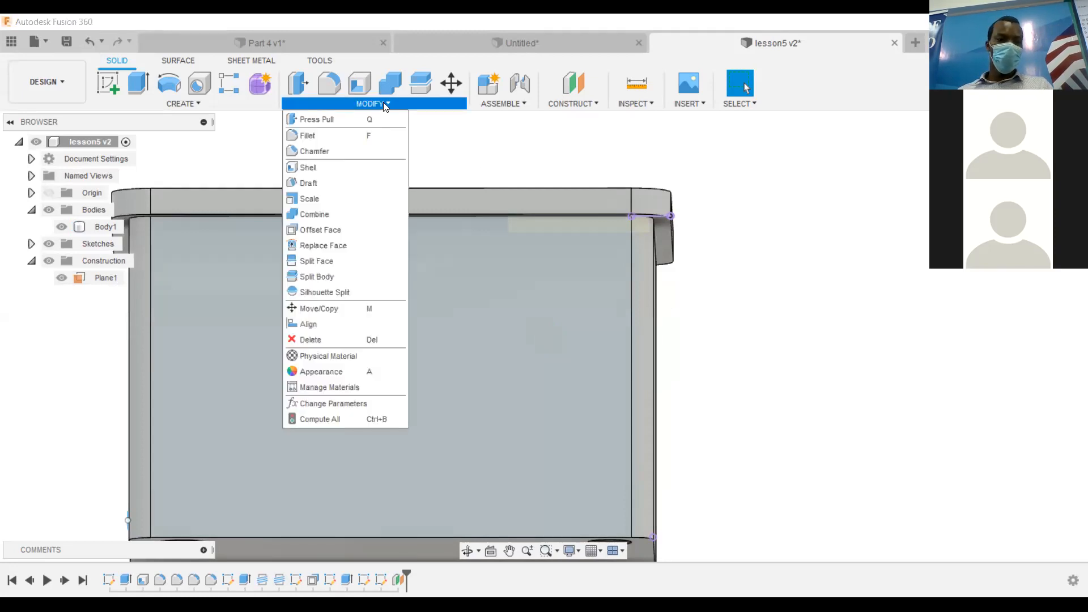
{"action": "left_click", "coordinate": [340, 278]}
{"action": "left_click", "coordinate": [454, 269]}
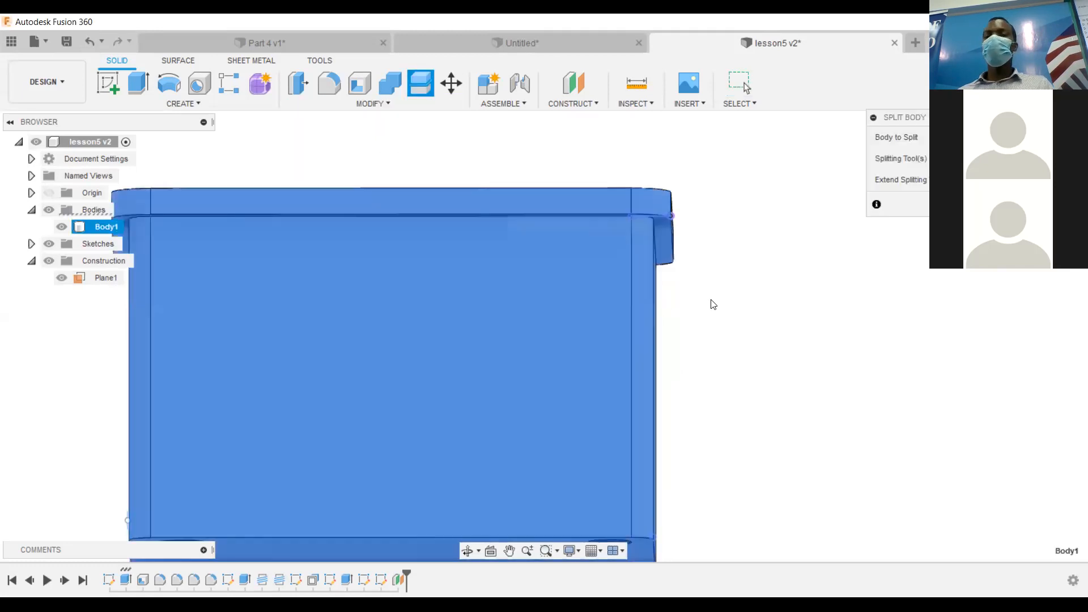
{"action": "scroll", "coordinate": [713, 304], "scroll_direction": "down", "scroll_amount": 4}
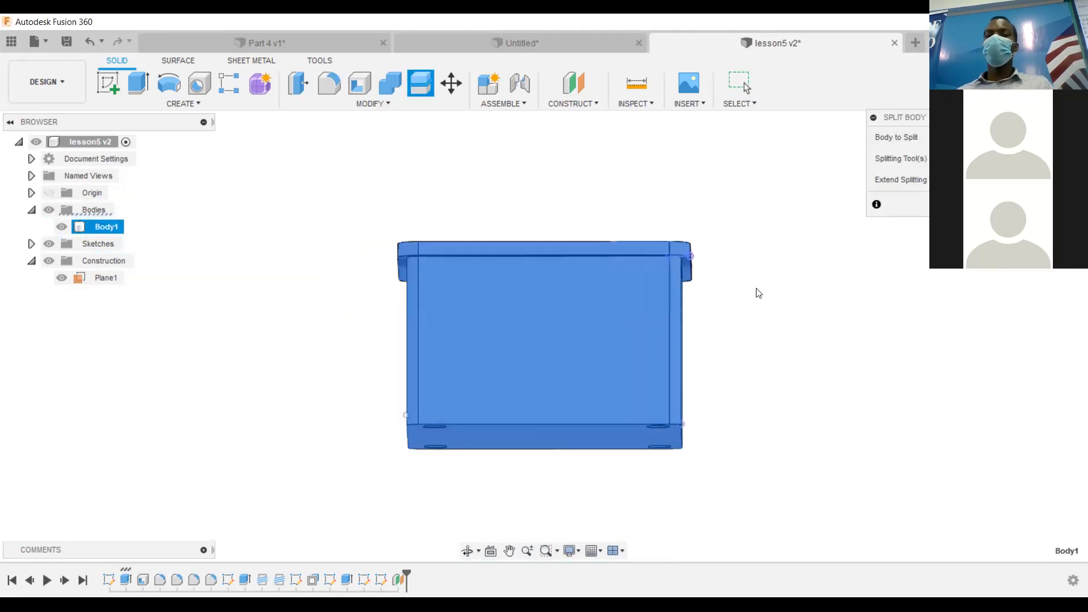
{"action": "middle_click_drag", "start_coordinate": [404, 419], "coordinate": [404, 444], "text": "shift"}
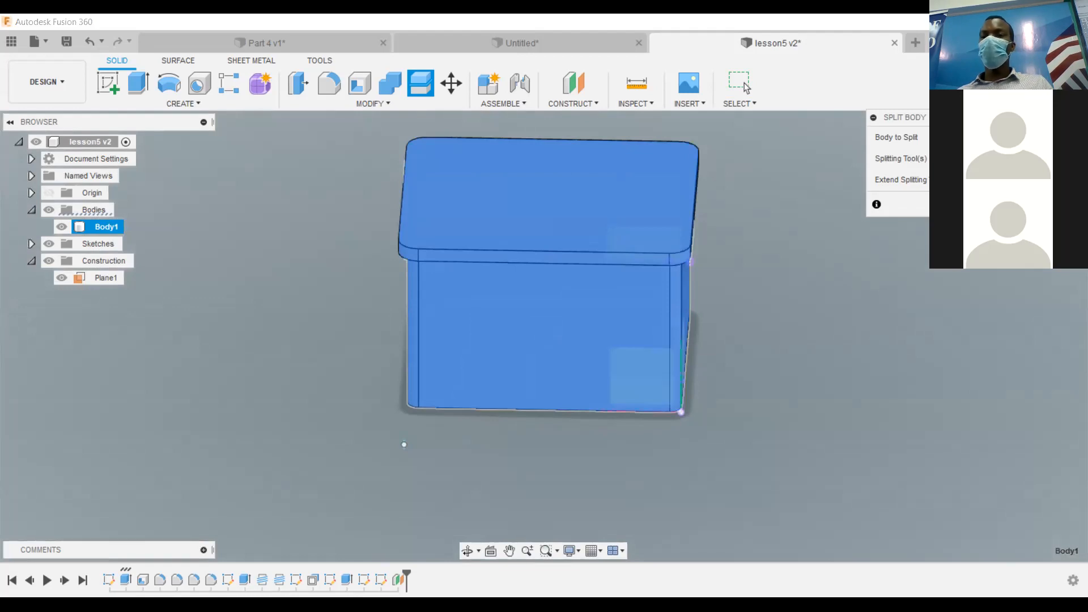
{"action": "middle_click_drag", "start_coordinate": [669, 397], "coordinate": [664, 300], "text": "shift"}
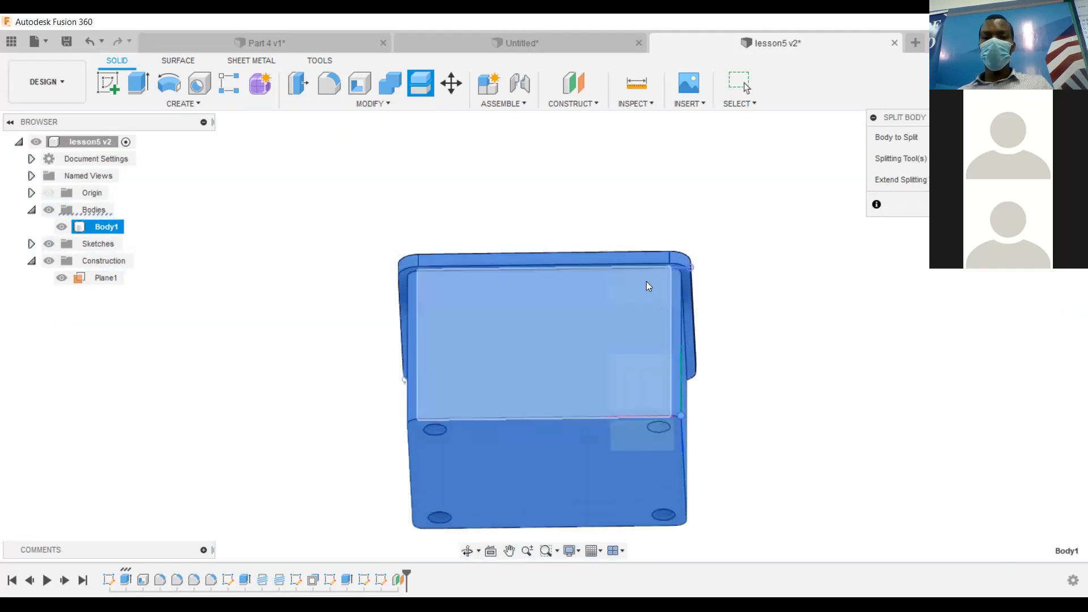
{"action": "scroll", "coordinate": [647, 281], "scroll_direction": "up", "scroll_amount": 5}
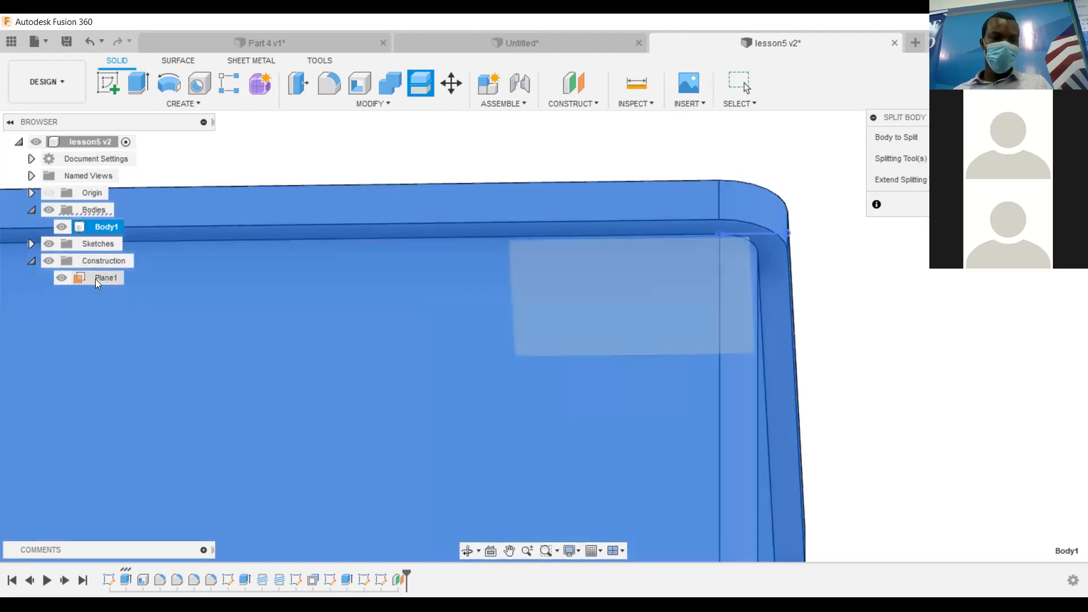
{"action": "left_click", "coordinate": [95, 278]}
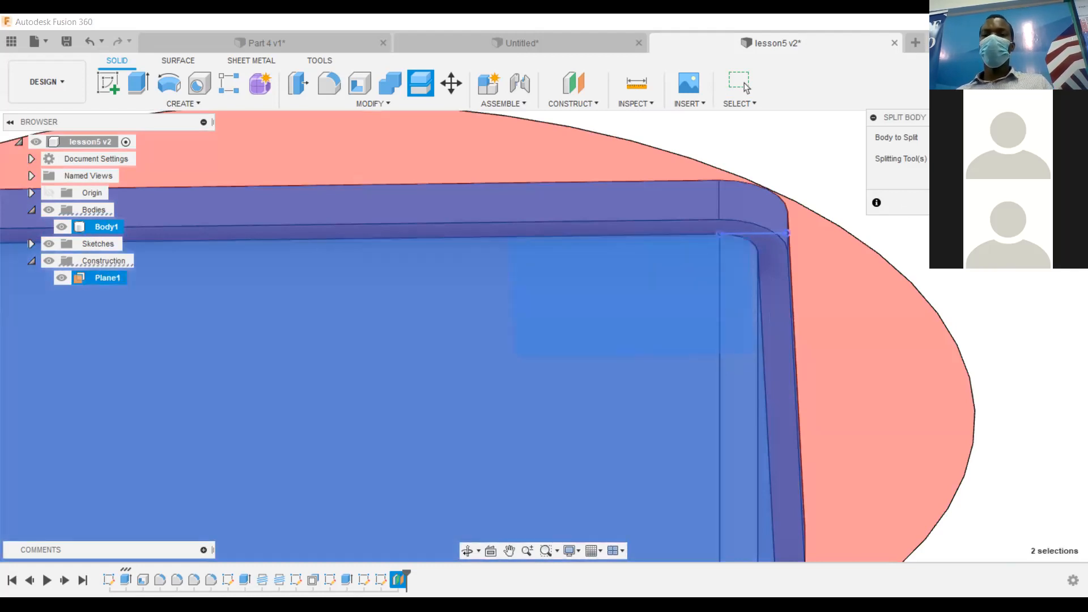
{"action": "key", "text": "Return"}
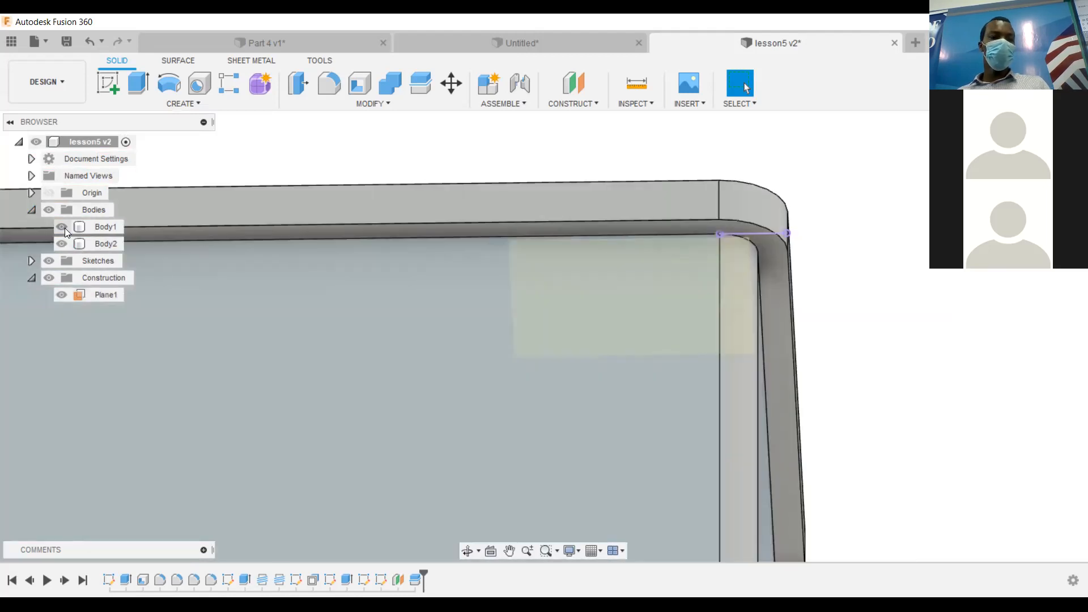
Hide both bodies, and show only the lid body again.
{"action": "left_click", "coordinate": [62, 228]}
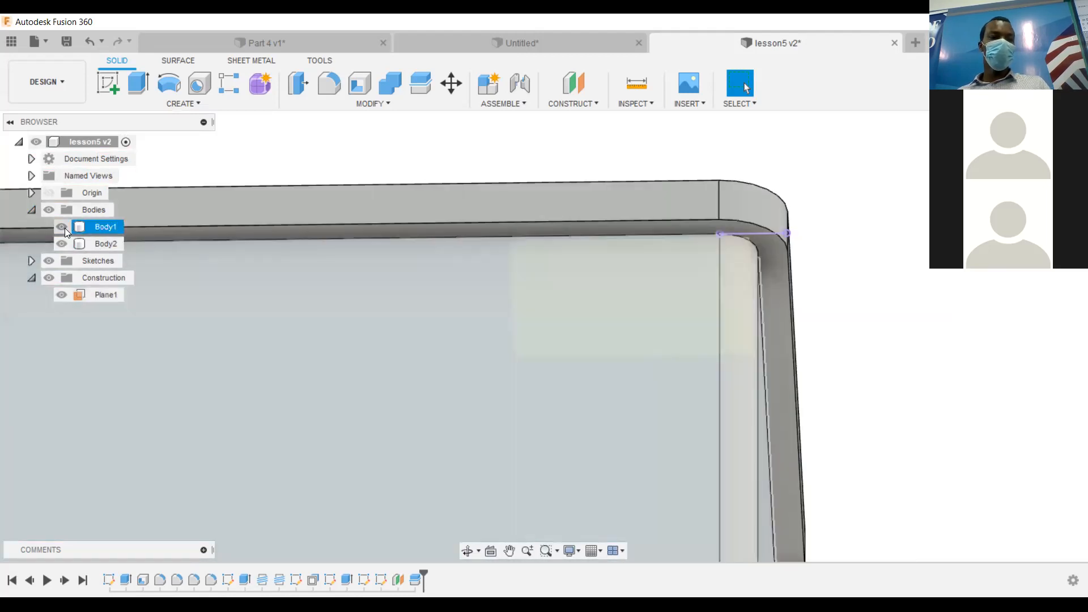
{"action": "left_click", "coordinate": [67, 243]}
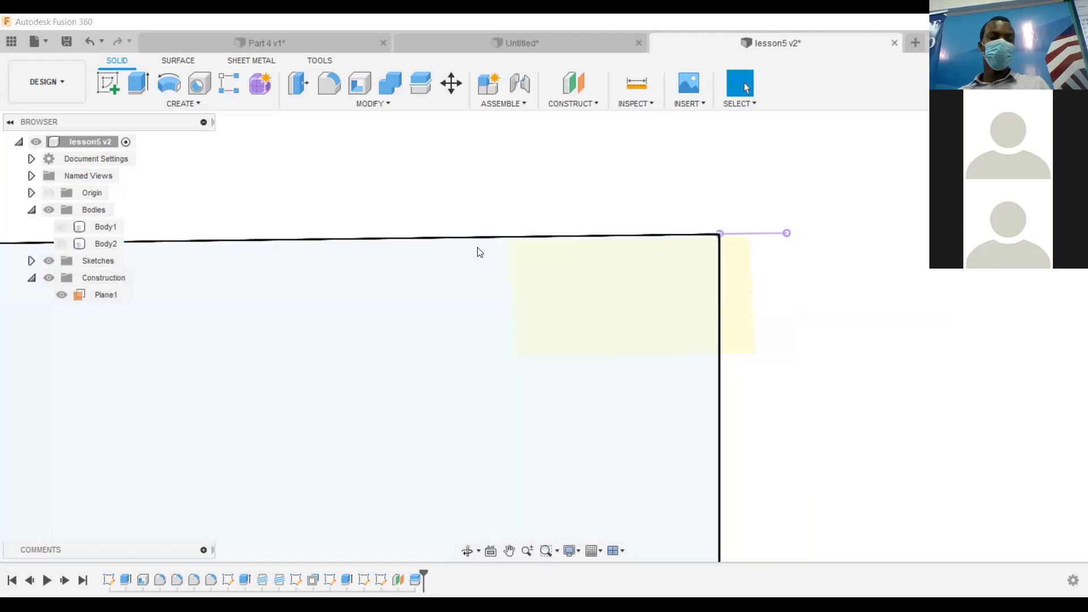
{"action": "scroll", "coordinate": [636, 237], "scroll_direction": "up", "scroll_amount": 3}
{"action": "scroll", "coordinate": [636, 237], "scroll_direction": "down", "scroll_amount": 6}
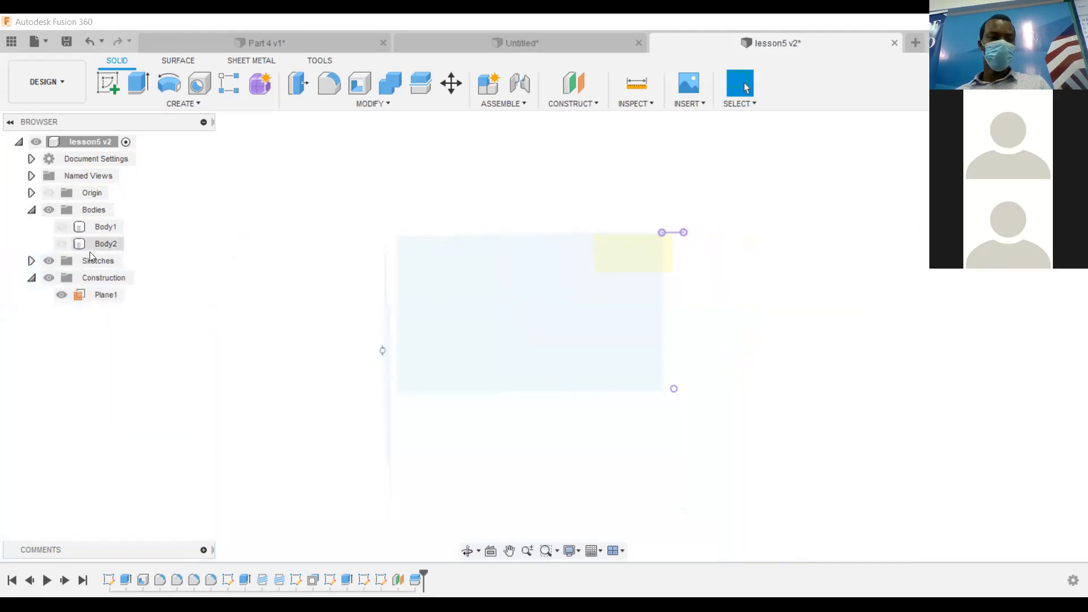
{"action": "left_click", "coordinate": [63, 245]}
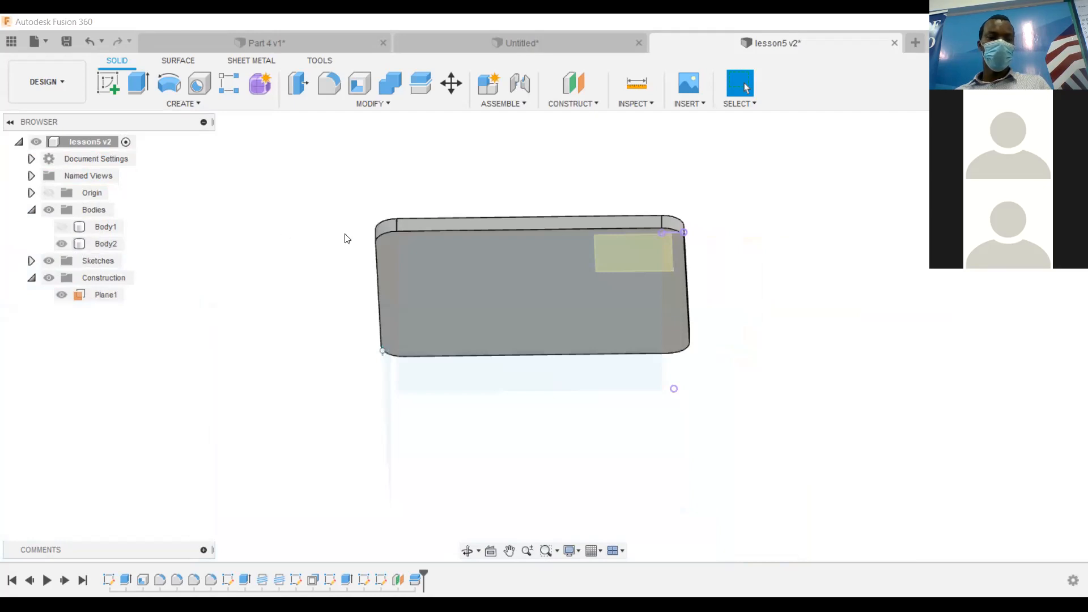
{"action": "scroll", "coordinate": [671, 235], "scroll_direction": "up", "scroll_amount": 3}
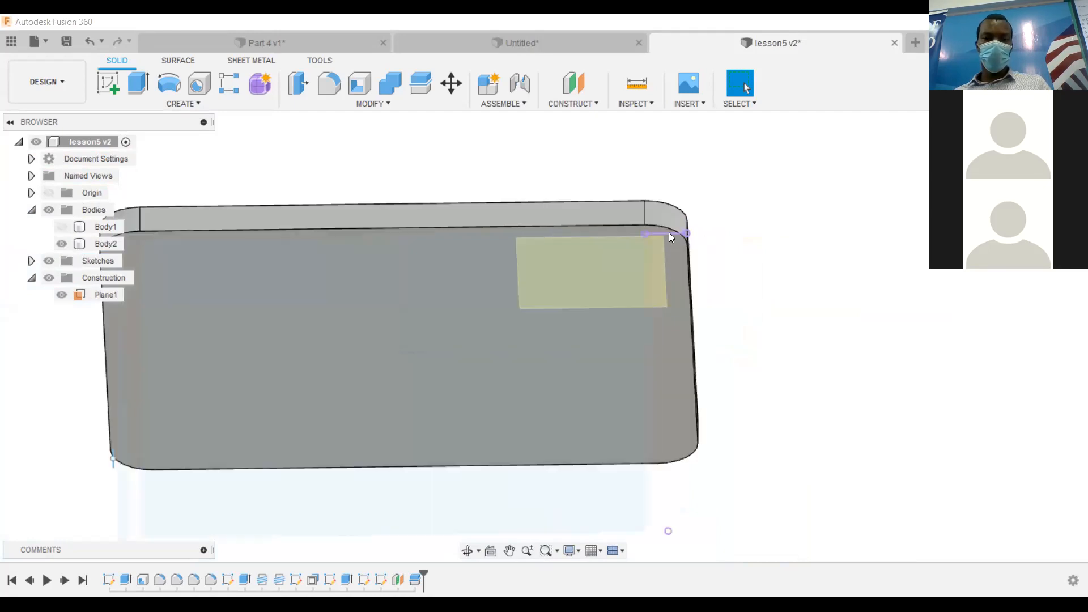
Delete the short sketch line at the lid's underside corner and save the design with the version description "User Saved".
{"action": "key", "text": "d"}
{"action": "left_click", "coordinate": [671, 234]}
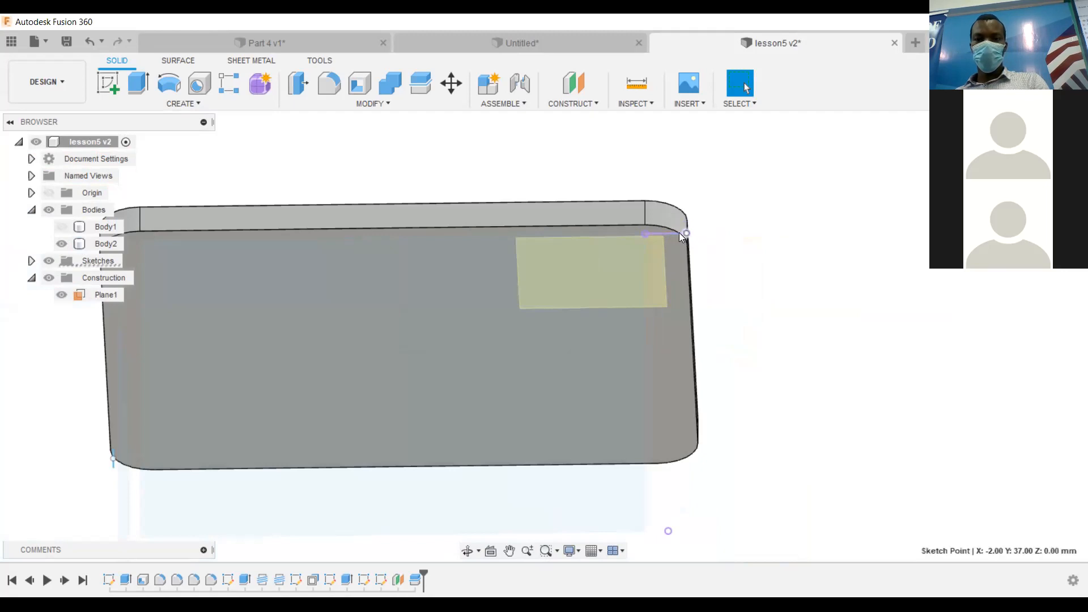
{"action": "left_click", "coordinate": [676, 232]}
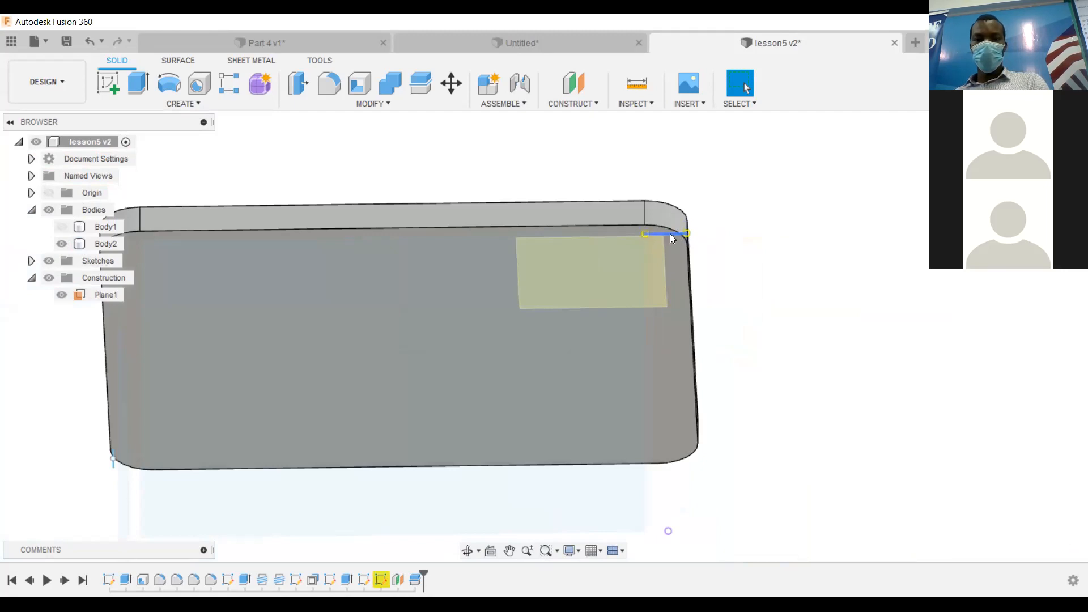
{"action": "key", "text": "Delete"}
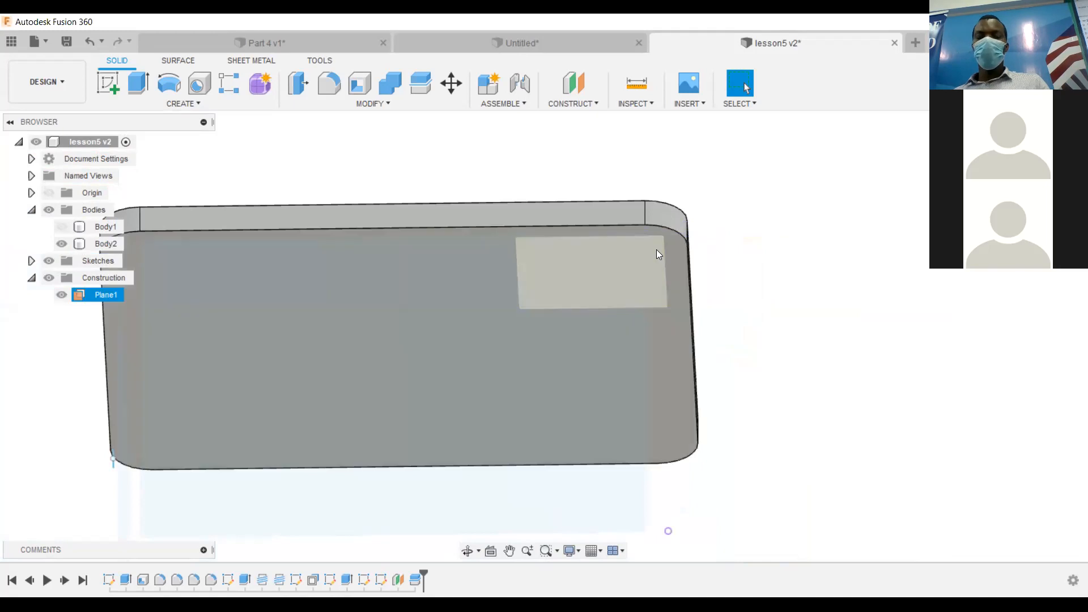
{"action": "left_click", "coordinate": [67, 44]}
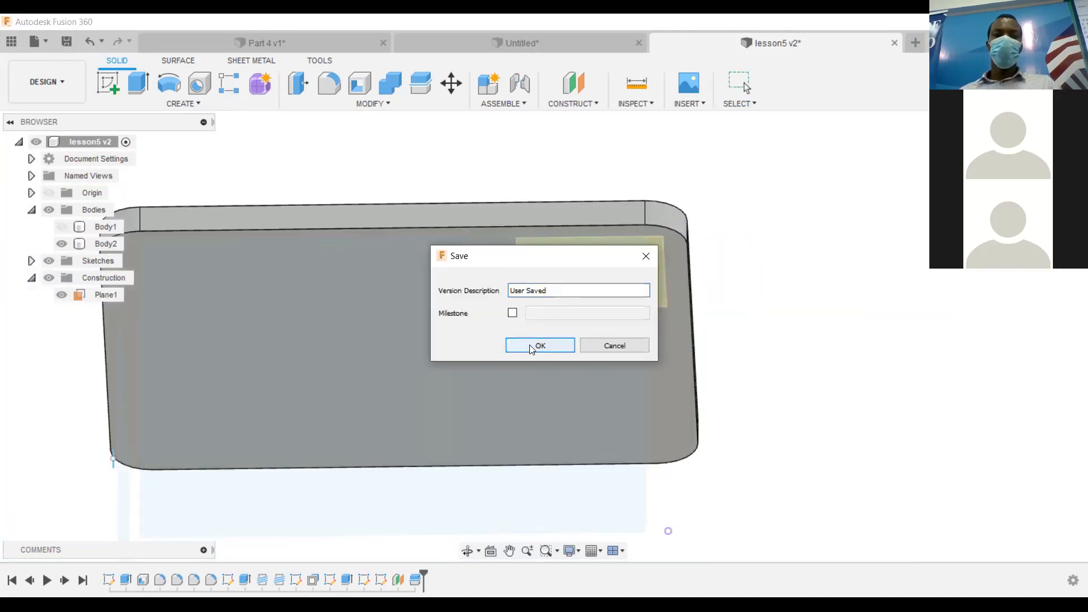
{"action": "left_click", "coordinate": [530, 346]}
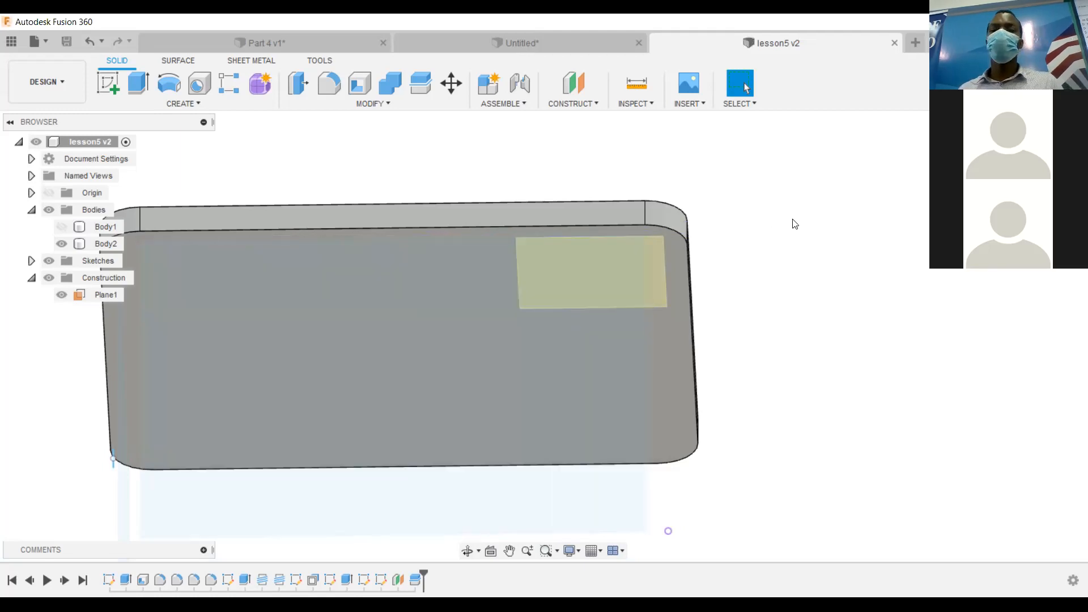
Hide the offset construction plane and show the box body together with the lid body.
{"action": "left_click", "coordinate": [705, 343]}
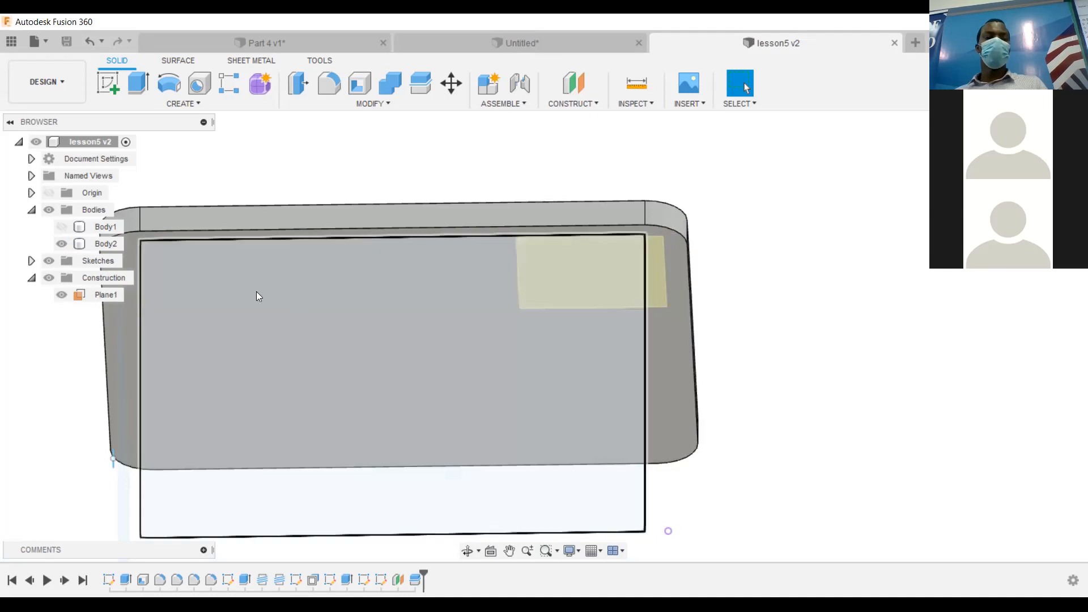
{"action": "left_click", "coordinate": [64, 299]}
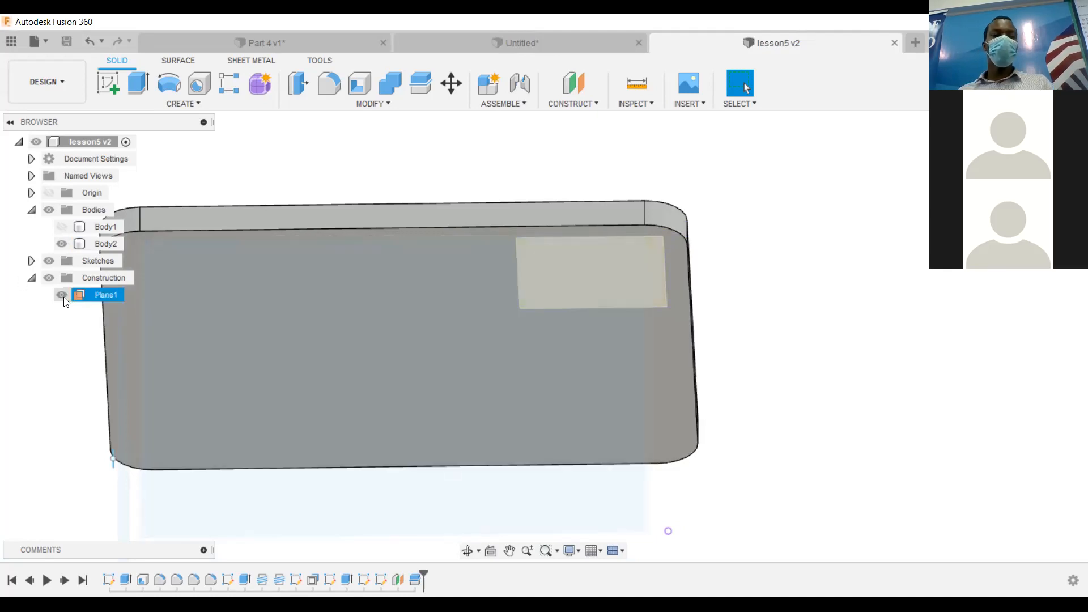
{"action": "left_click", "coordinate": [62, 296]}
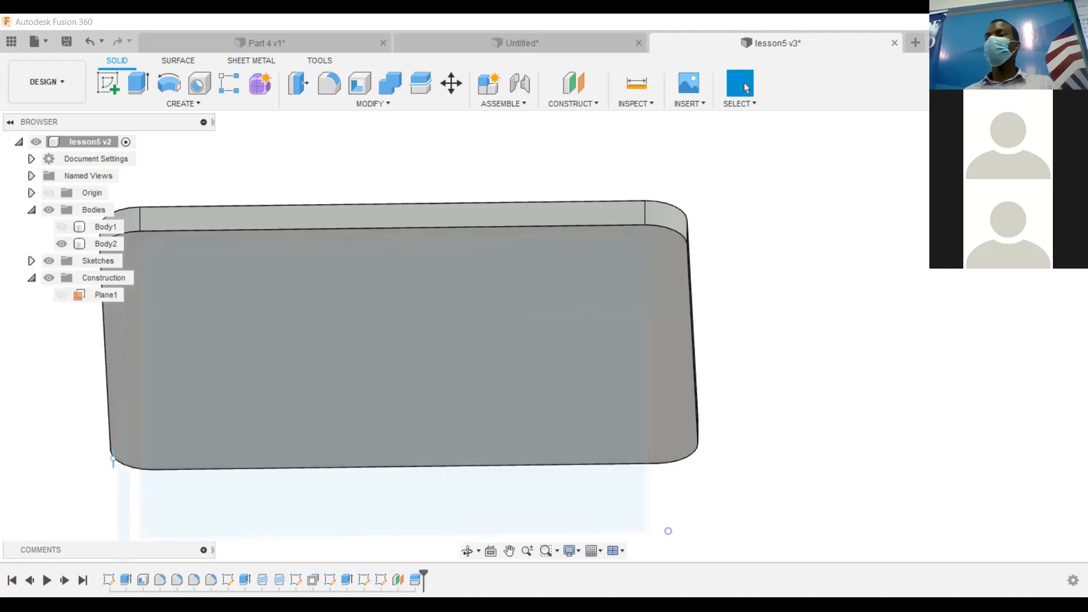
{"action": "scroll", "coordinate": [728, 253], "scroll_direction": "down", "scroll_amount": 3}
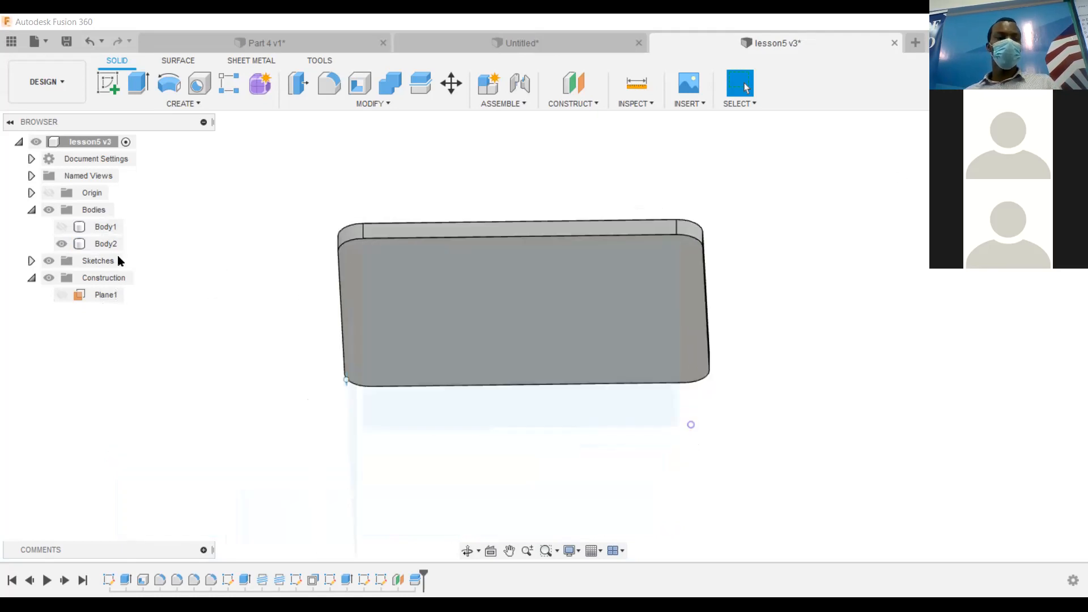
{"action": "left_click", "coordinate": [64, 244]}
{"action": "left_click", "coordinate": [63, 227]}
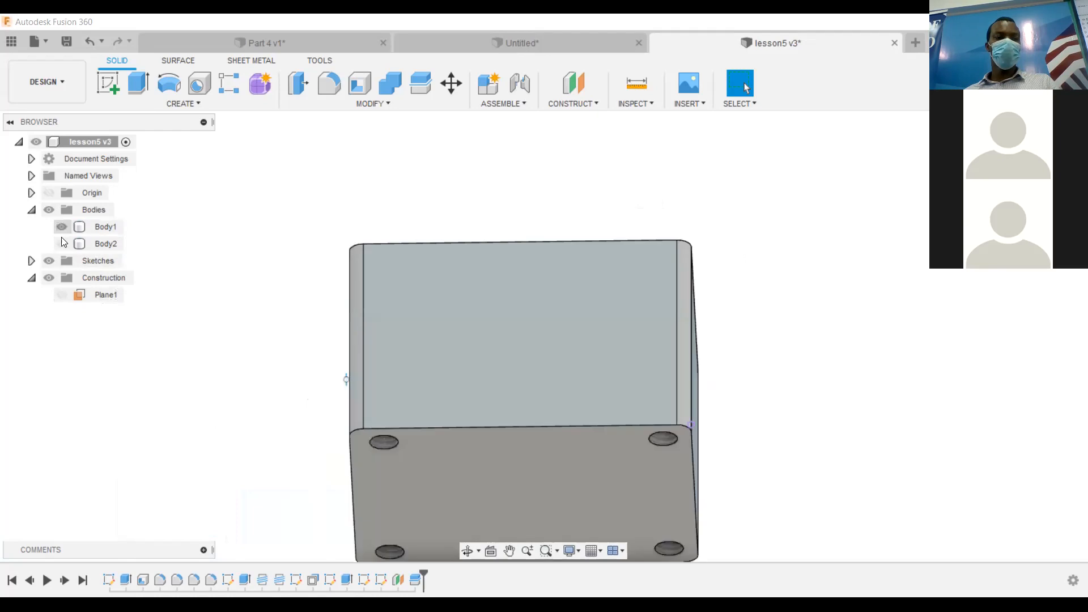
{"action": "left_click", "coordinate": [62, 244]}
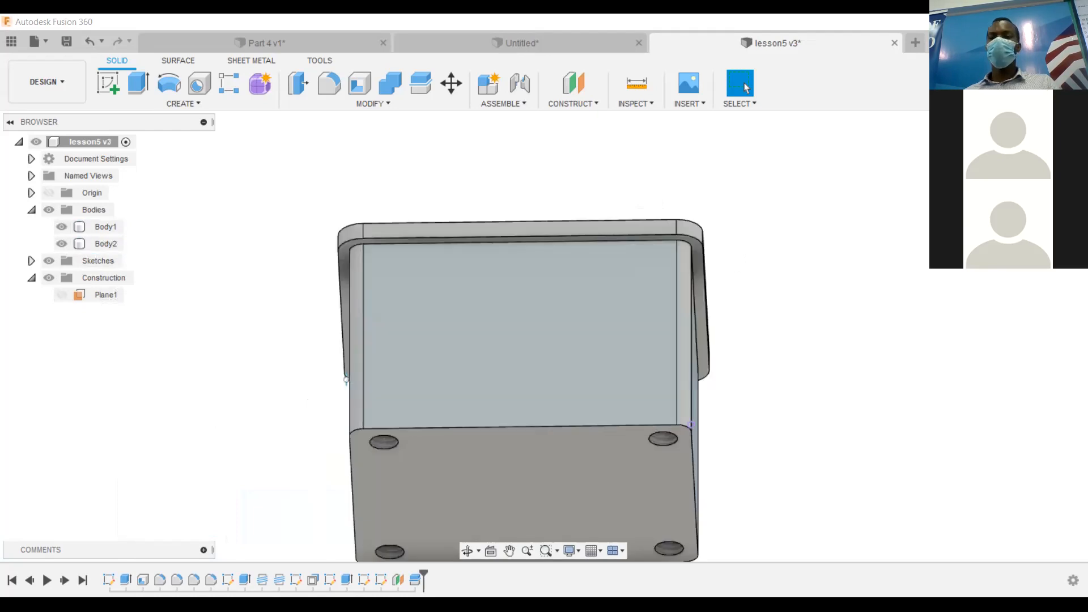
{"action": "mouse_move", "coordinate": [391, 198]}
{"action": "middle_mouse_down", "text": "shift"}
{"action": "mouse_move", "coordinate": [385, 346]}
{"action": "mouse_move", "coordinate": [369, 274]}
{"action": "middle_mouse_up", "text": "shift"}
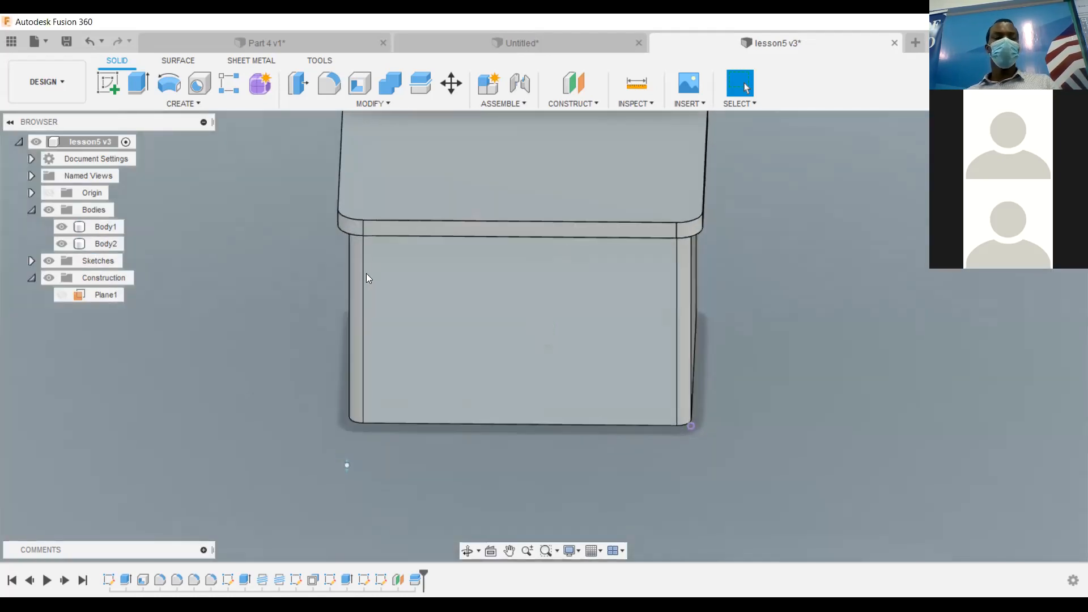
Rename the lid body, Body2, as "lid".
{"action": "left_click", "coordinate": [109, 245]}
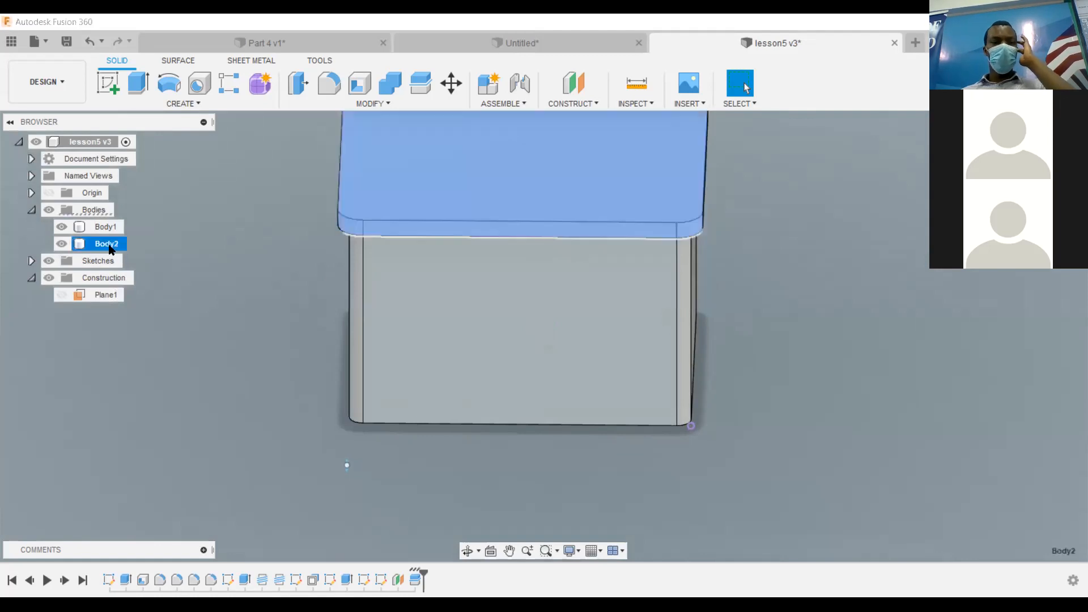
{"action": "right_click", "coordinate": [110, 246]}
{"action": "key", "text": "Escape"}
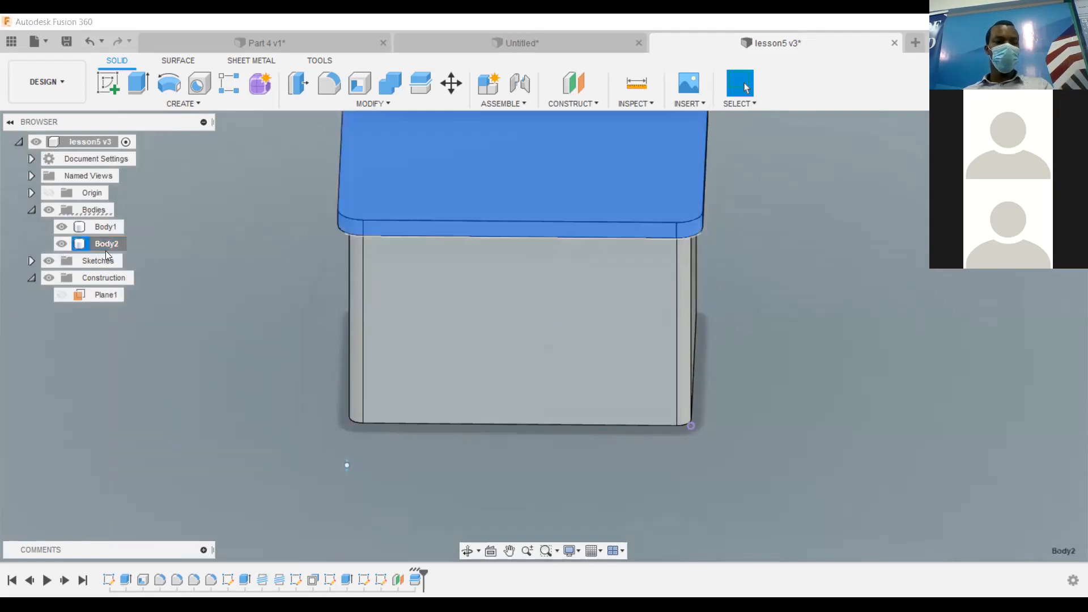
{"action": "left_click", "coordinate": [106, 249]}
{"action": "key", "text": "BackSpace"}
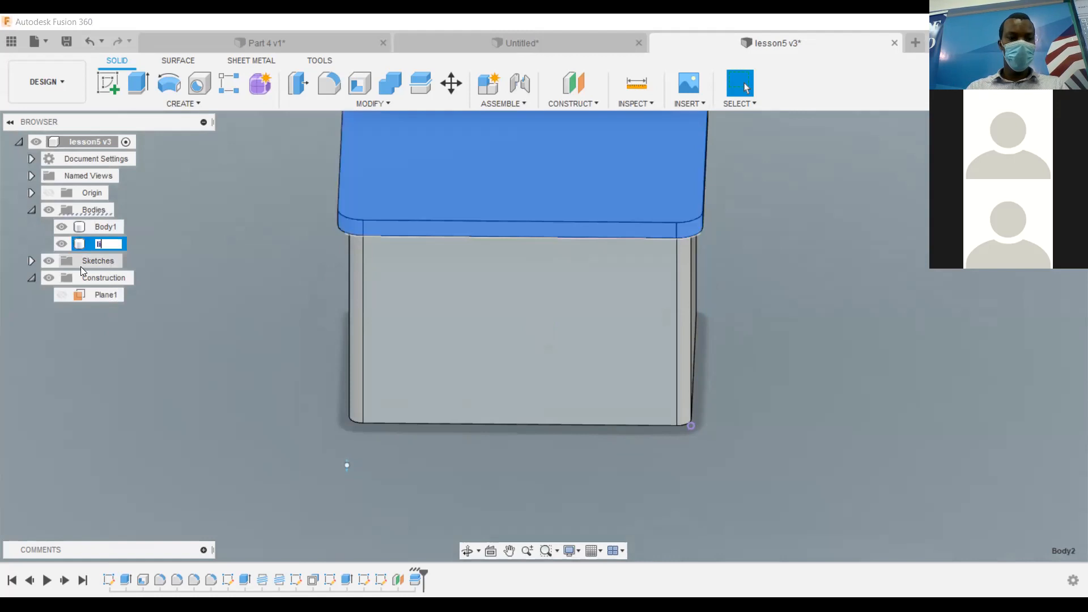
{"action": "key", "text": "Return"}
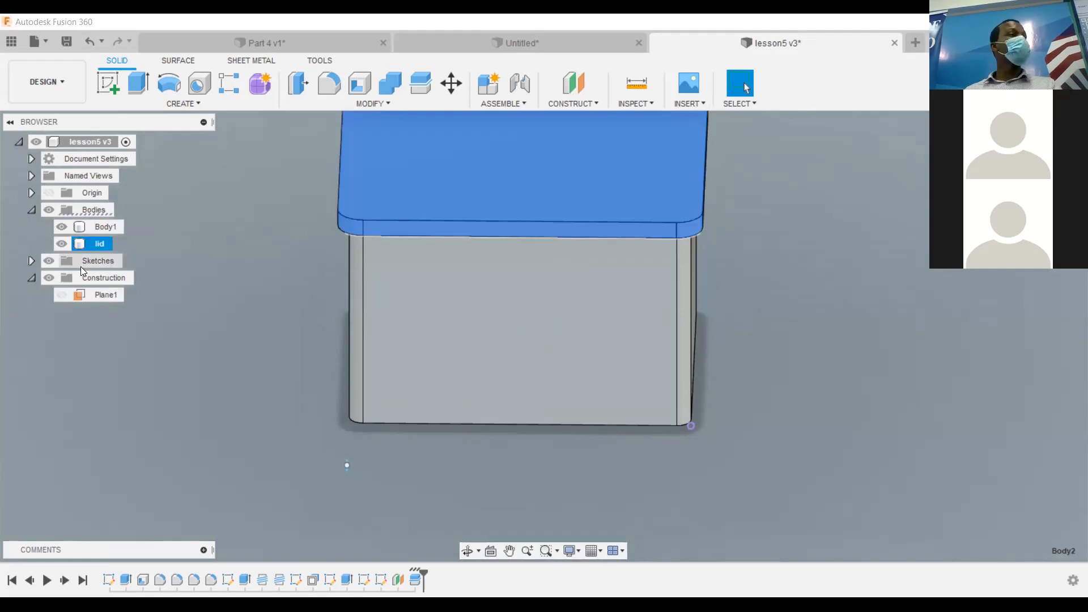
Rename the remaining body, Body1, as "box".
{"action": "left_click", "coordinate": [109, 227]}
{"action": "left_click", "coordinate": [110, 228]}
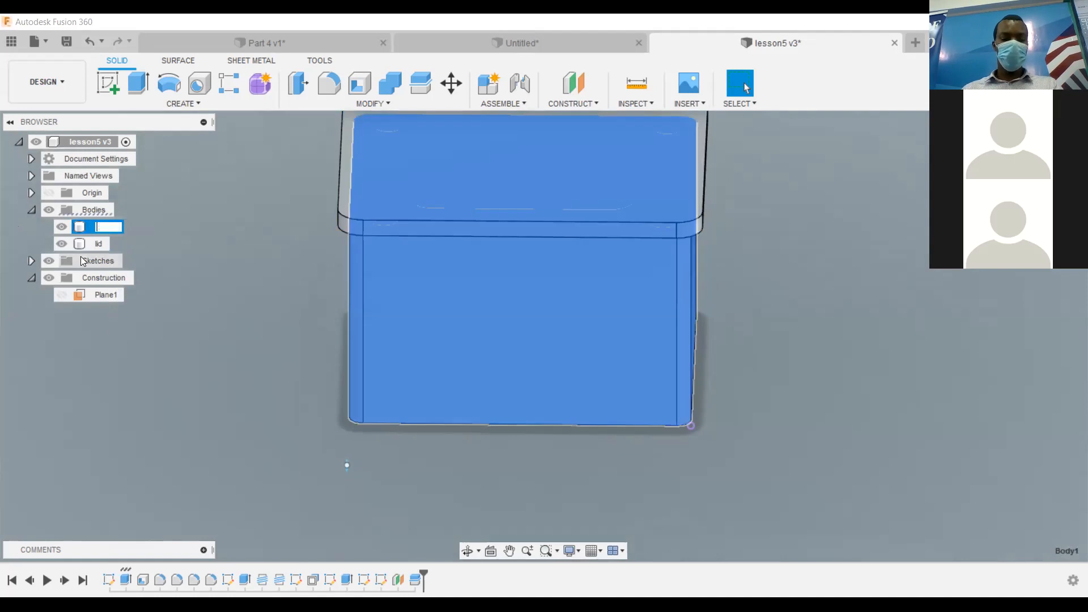
{"action": "type", "text": "box"}
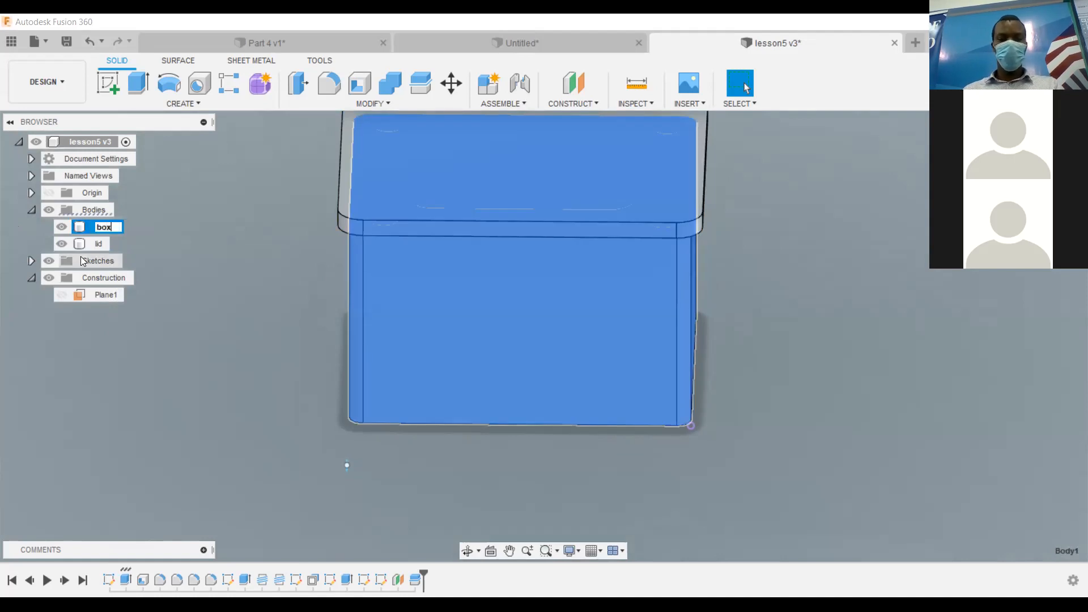
{"action": "key", "text": "Return"}
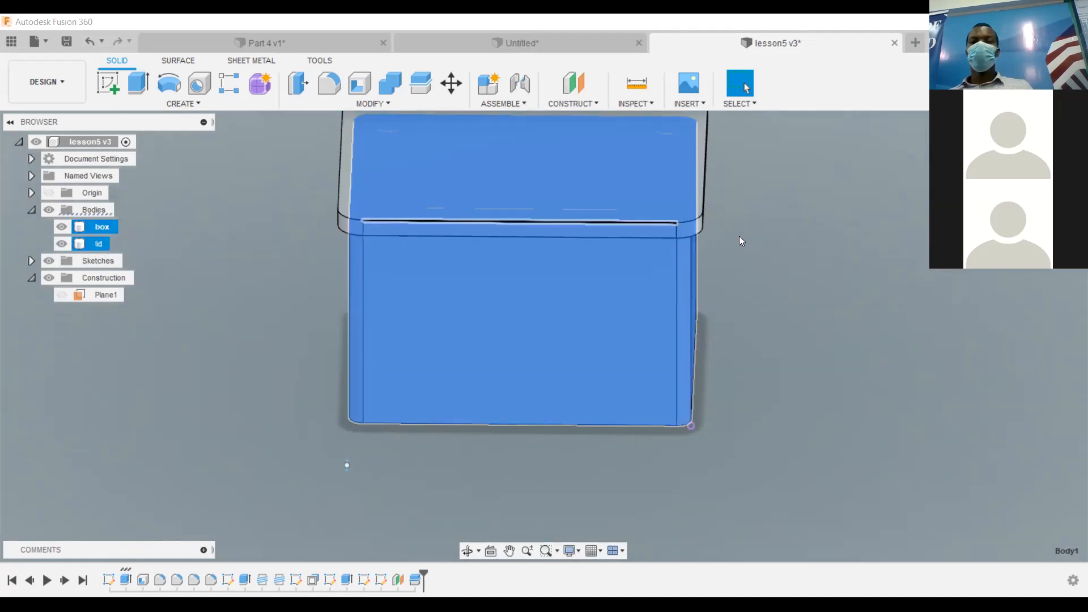
{"action": "left_click", "coordinate": [718, 266]}
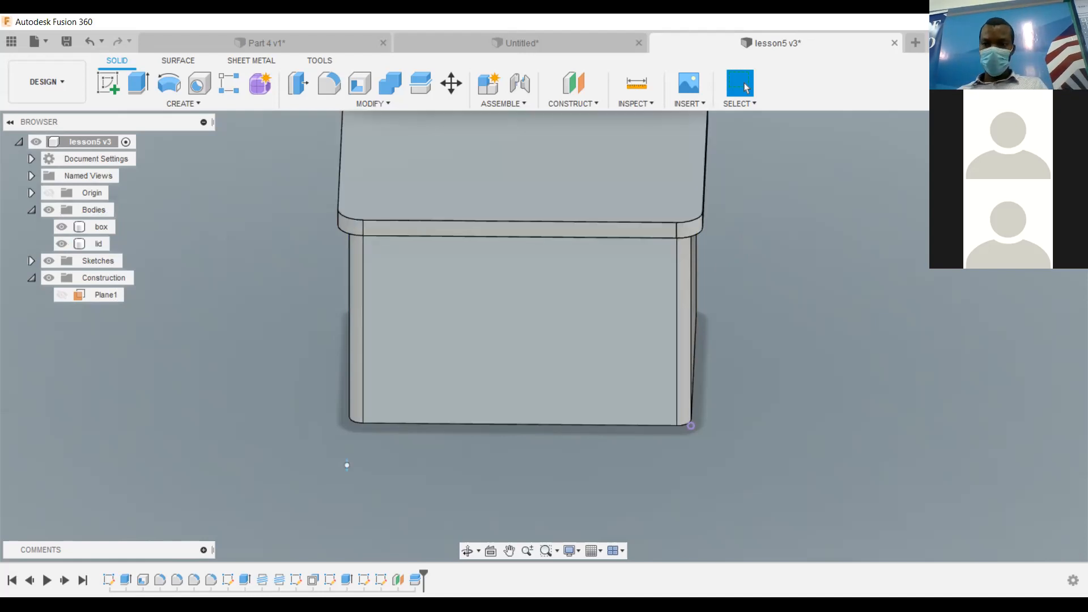
Move the box body sideways by -46 mm so that it slides partly out from under the lid.
{"action": "middle_click_drag", "start_coordinate": [595, 249], "coordinate": [597, 169], "text": "shift"}
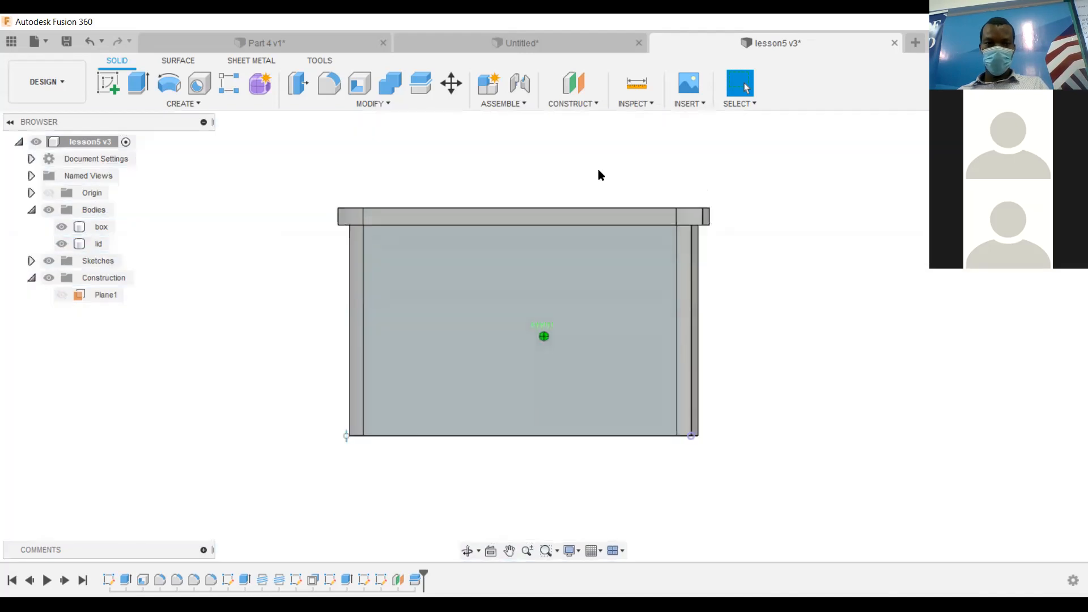
{"action": "left_click", "coordinate": [394, 214]}
{"action": "mouse_move", "coordinate": [392, 213]}
{"action": "left_mouse_down"}
{"action": "mouse_move", "coordinate": [532, 219]}
{"action": "mouse_move", "coordinate": [391, 224]}
{"action": "left_mouse_up"}
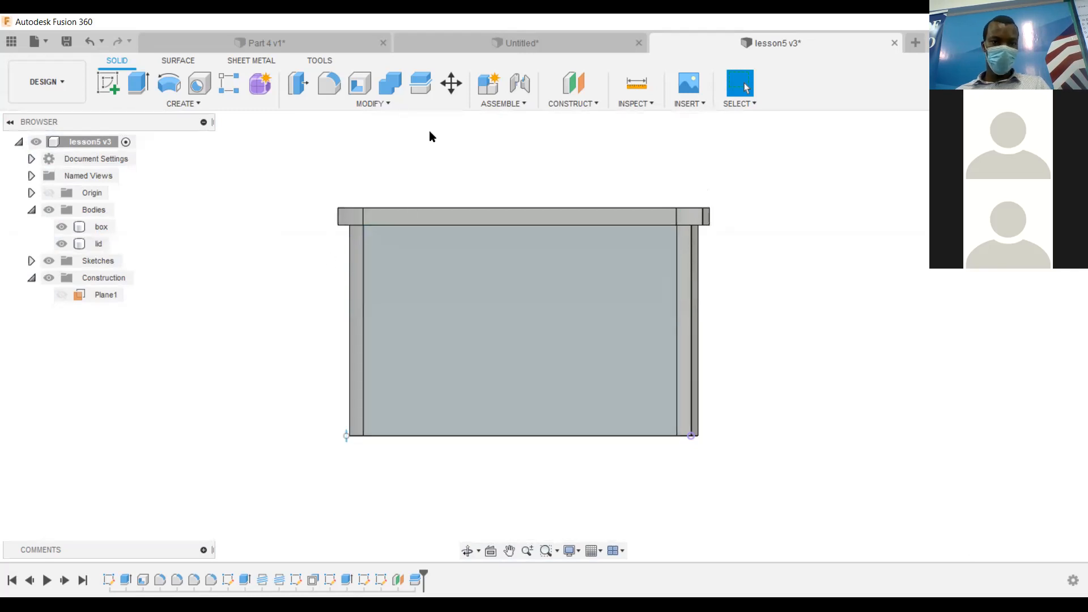
{"action": "left_click", "coordinate": [451, 83]}
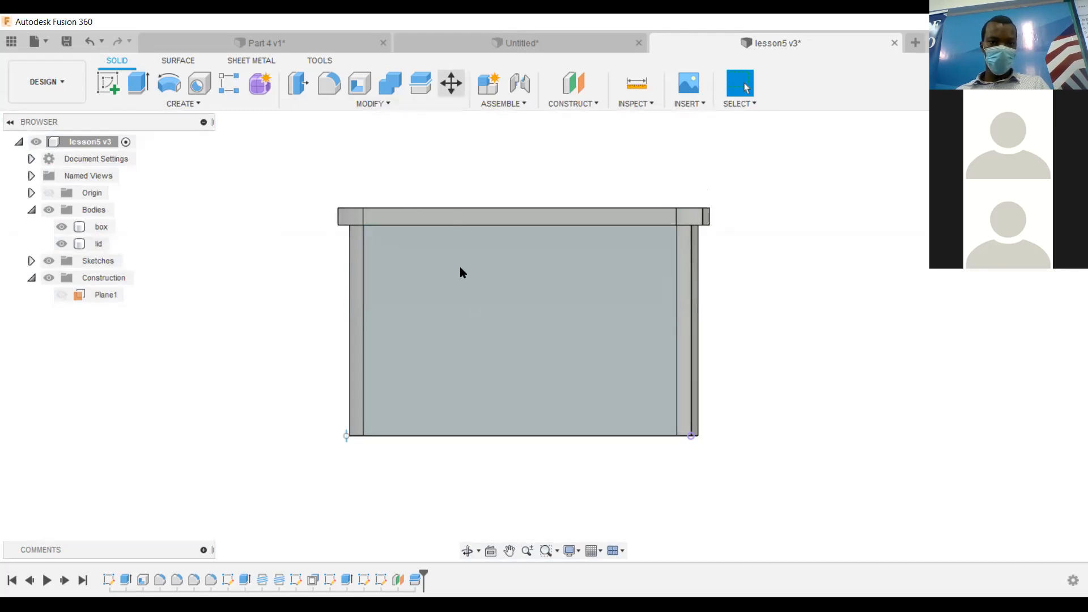
{"action": "left_click", "coordinate": [481, 329]}
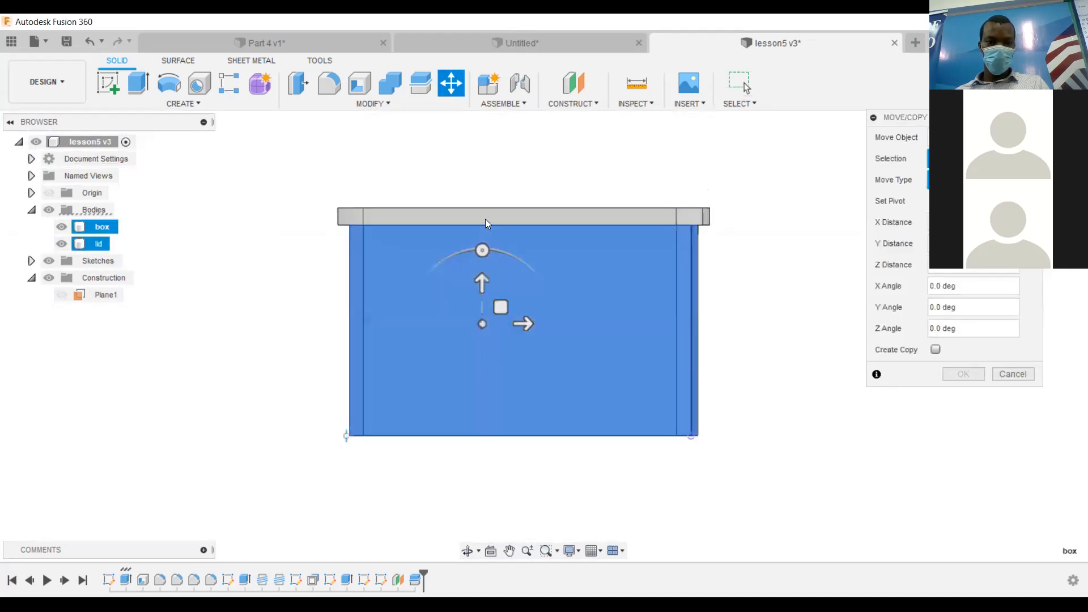
{"action": "left_click_drag", "start_coordinate": [522, 324], "coordinate": [378, 331]}
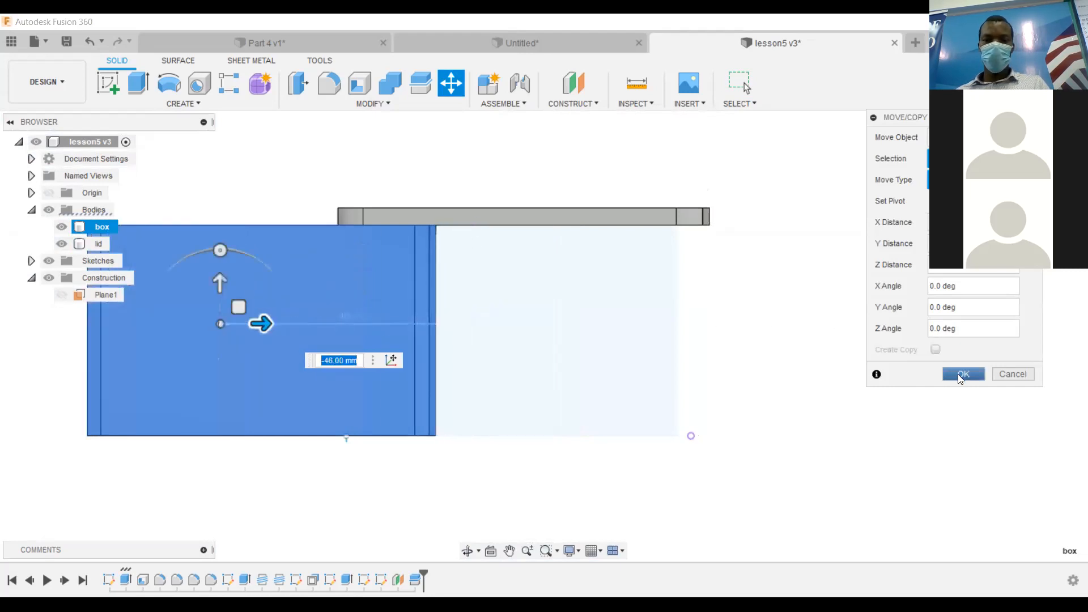
{"action": "left_click", "coordinate": [746, 88]}
{"action": "middle_click_drag", "start_coordinate": [542, 329], "coordinate": [642, 228], "text": "shift"}
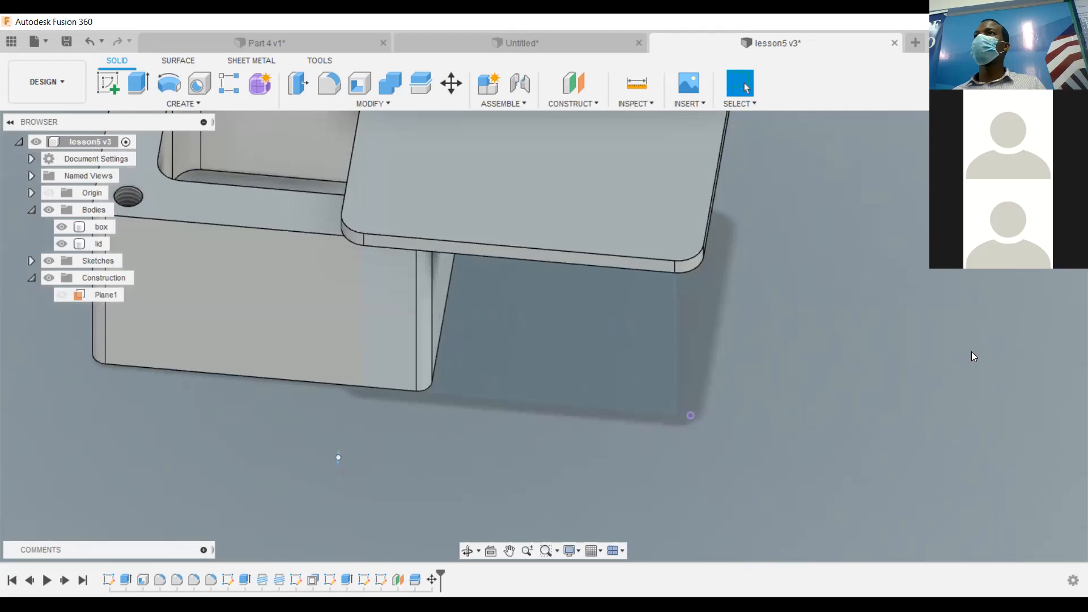
{"action": "scroll", "coordinate": [971, 351], "scroll_direction": "down", "scroll_amount": 5}
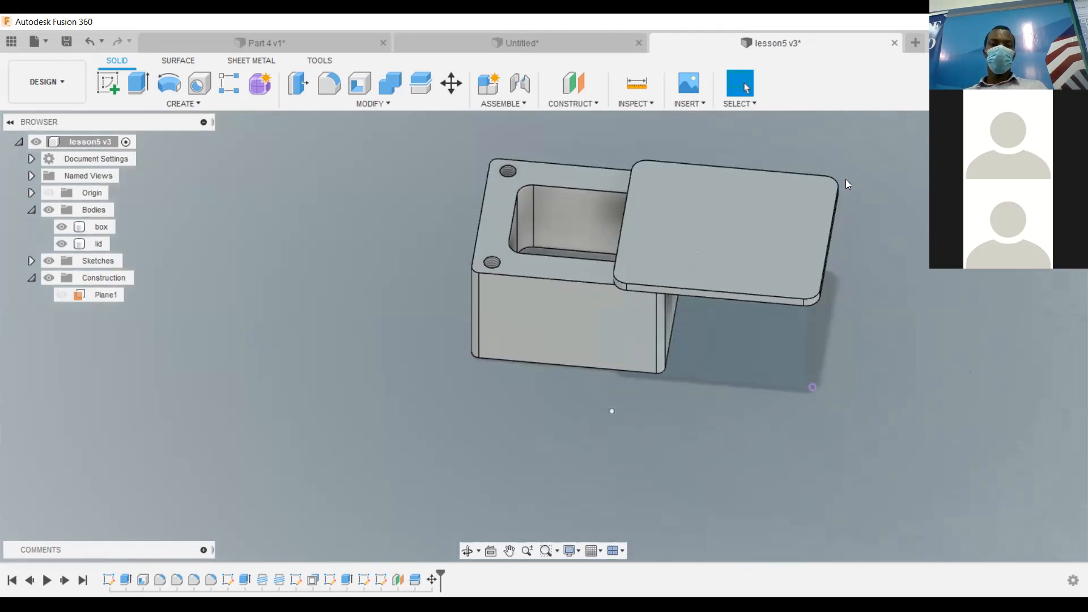
Move the lid body sideways clear of the box and lower it with a Z distance of -37 mm.
{"action": "left_click", "coordinate": [460, 91]}
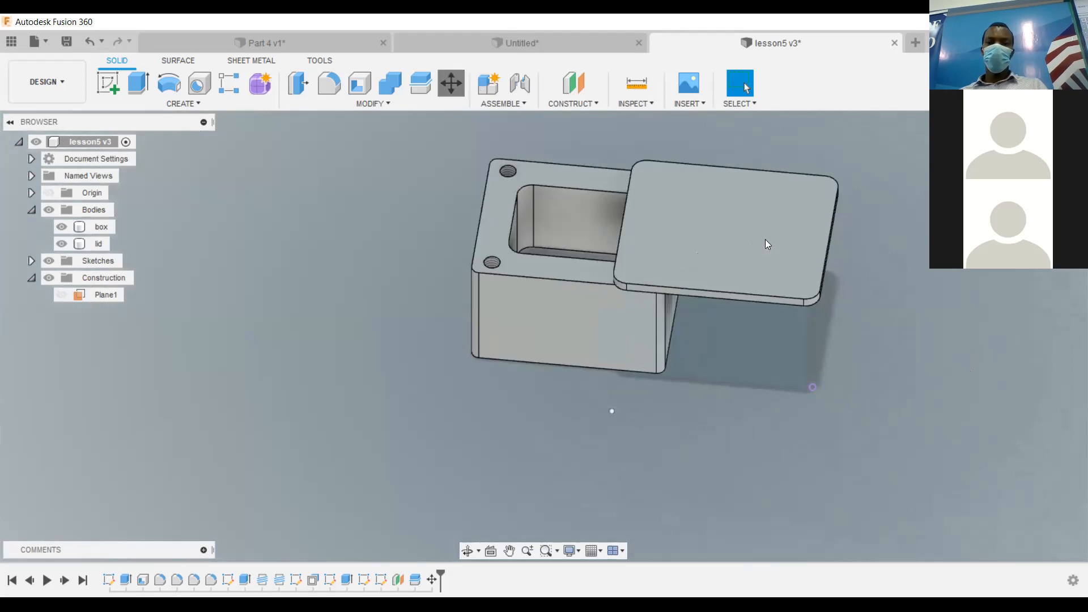
{"action": "left_click", "coordinate": [765, 239]}
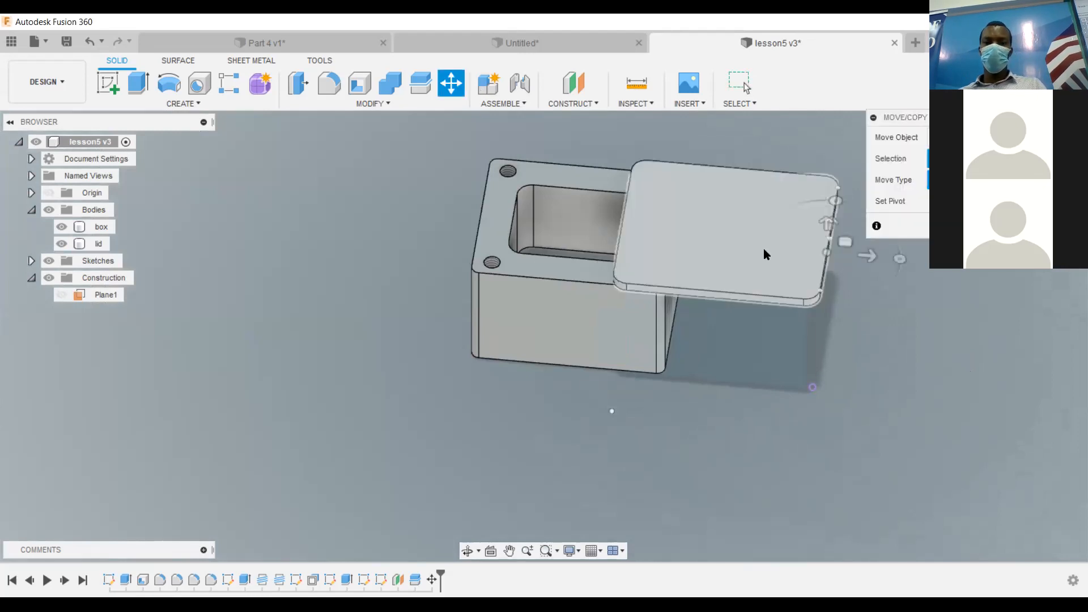
{"action": "left_click", "coordinate": [759, 247]}
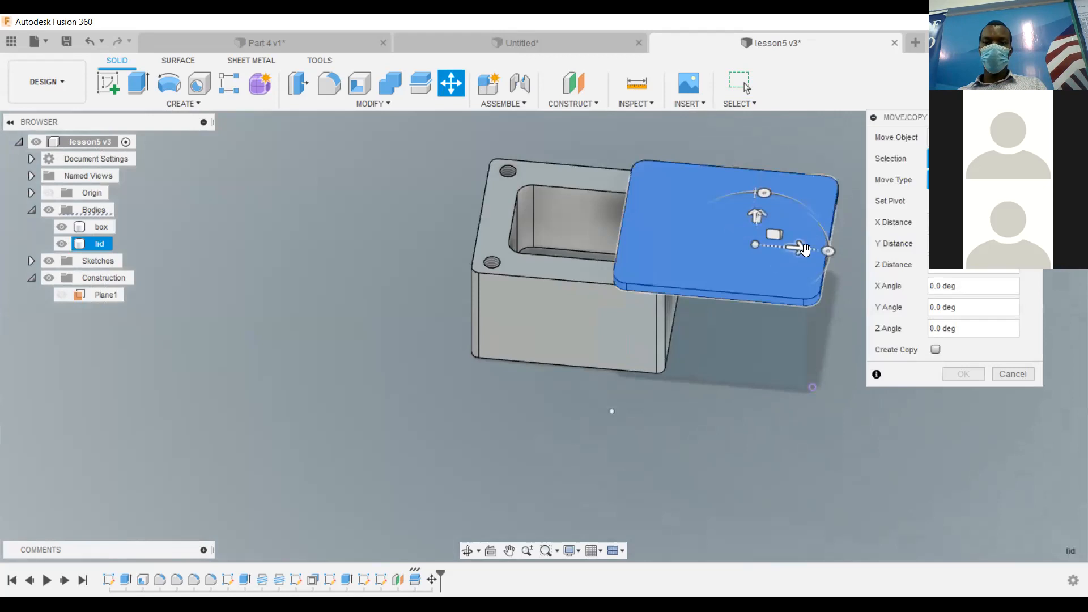
{"action": "left_click_drag", "start_coordinate": [788, 247], "coordinate": [833, 289]}
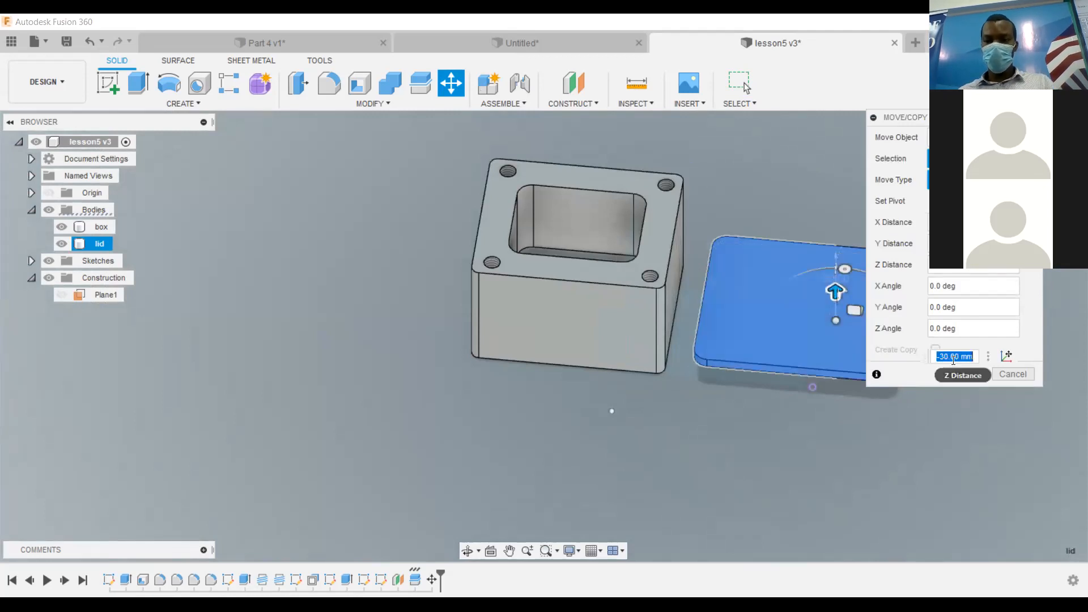
{"action": "left_click", "coordinate": [950, 356]}
{"action": "key", "text": "BackSpace"}
{"action": "type", "text": "7"}
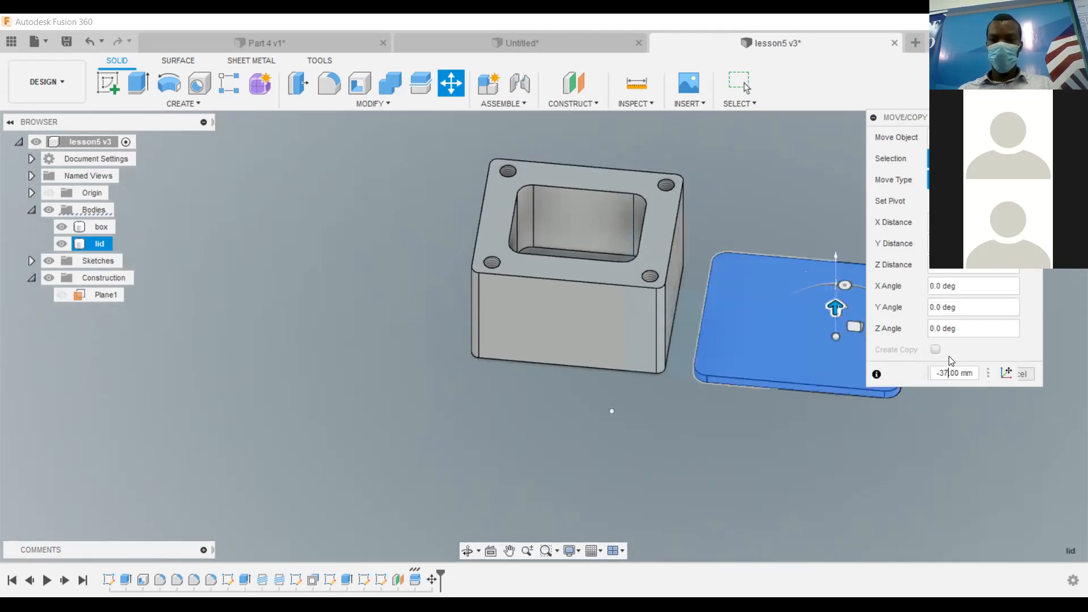
{"action": "key", "text": "Return"}
Save the design with the version description "User Saved".
{"action": "mouse_move", "coordinate": [612, 411]}
{"action": "middle_mouse_down", "text": "shift"}
{"action": "mouse_move", "coordinate": [614, 399]}
{"action": "mouse_move", "coordinate": [615, 407]}
{"action": "middle_mouse_up", "text": "shift"}
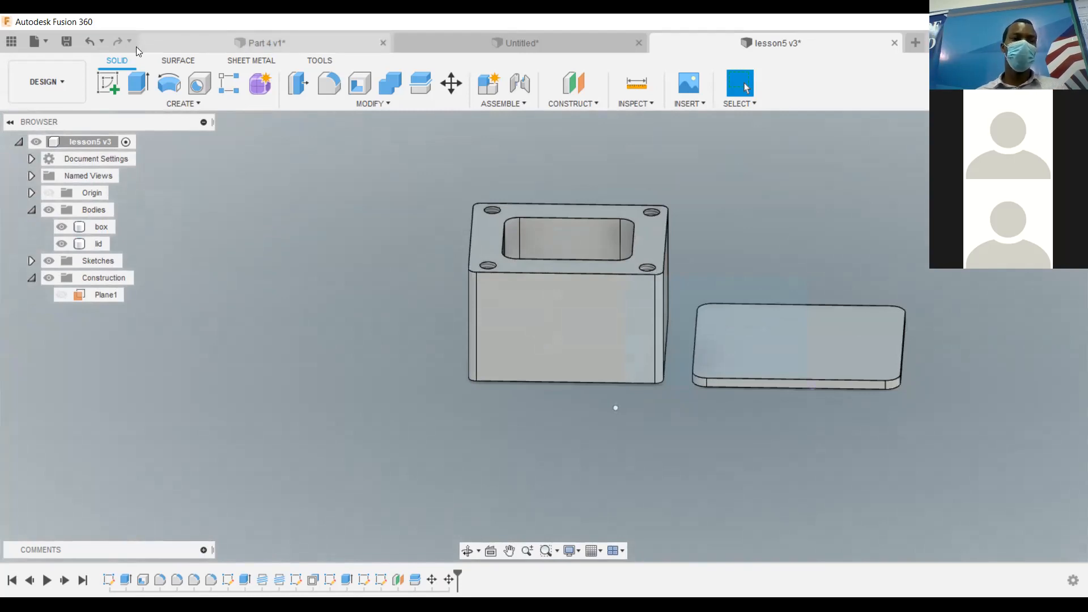
{"action": "left_click", "coordinate": [69, 44]}
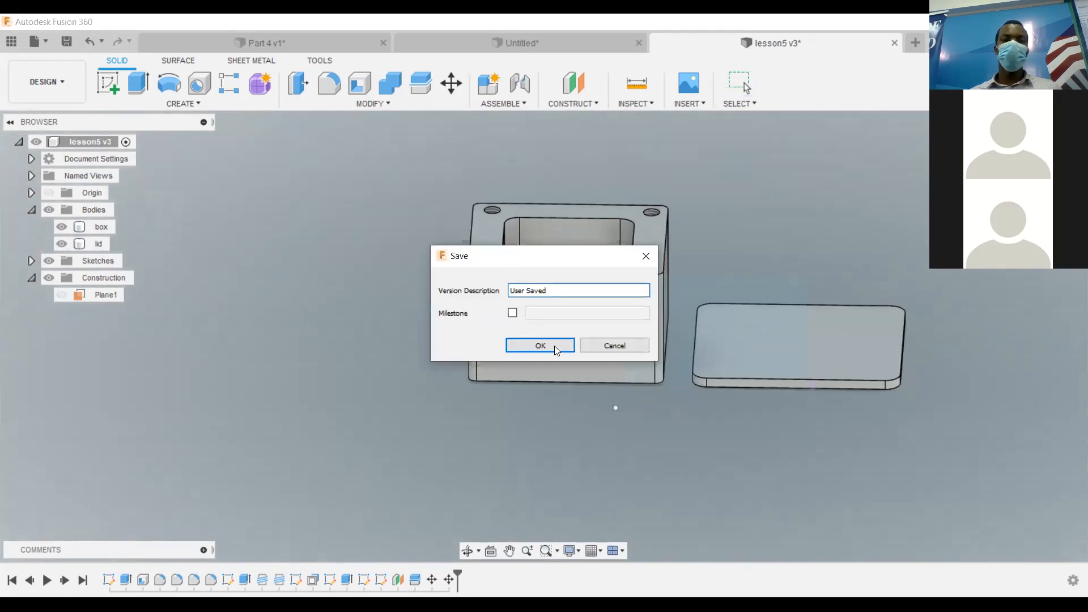
{"action": "left_click", "coordinate": [540, 346]}
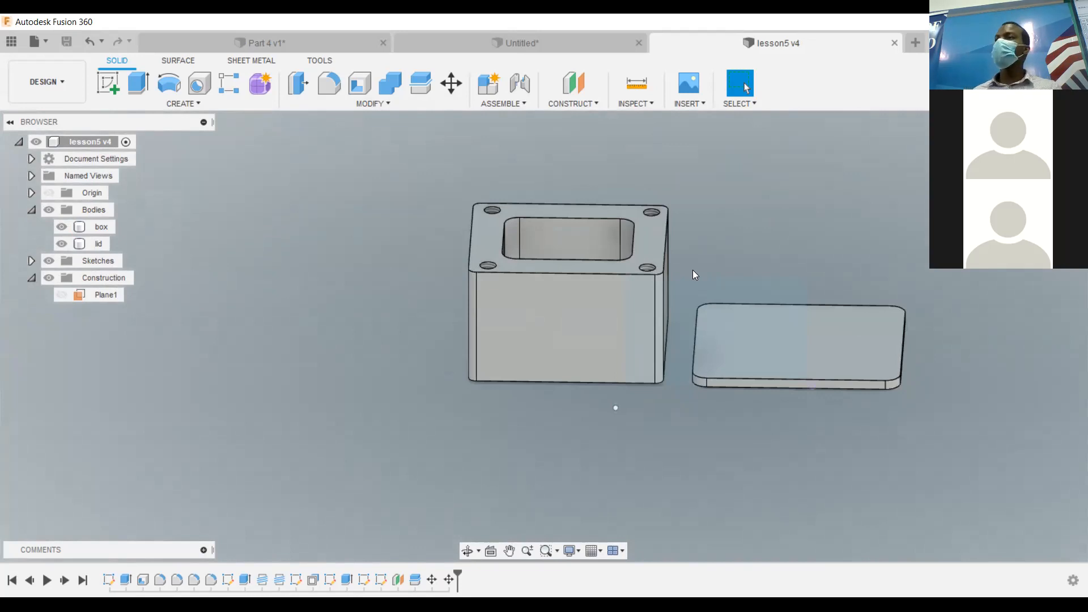
{"action": "left_click", "coordinate": [574, 304]}
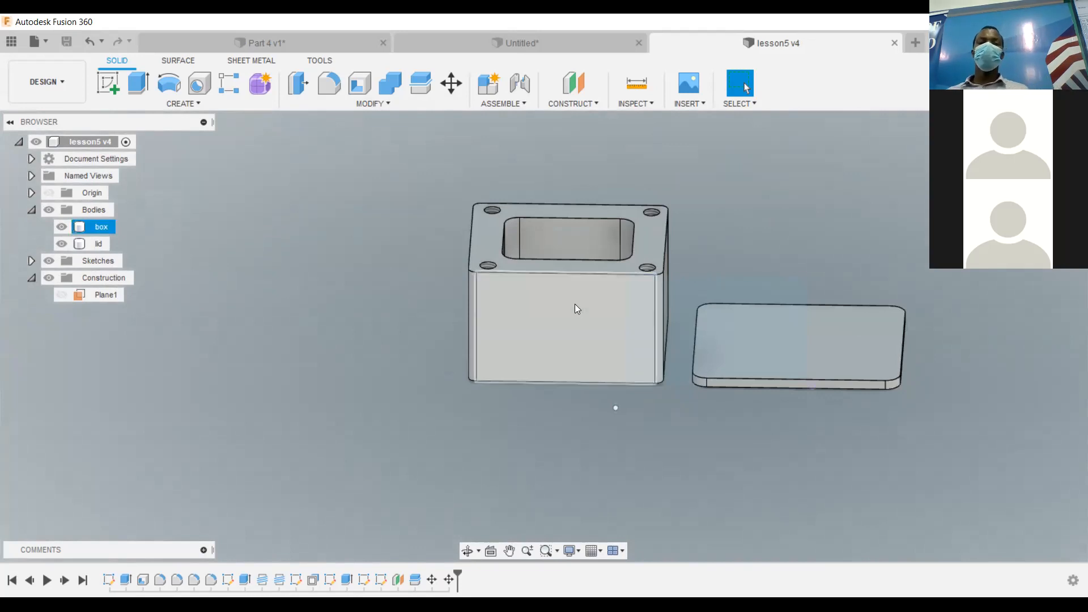
{"action": "left_click", "coordinate": [578, 292]}
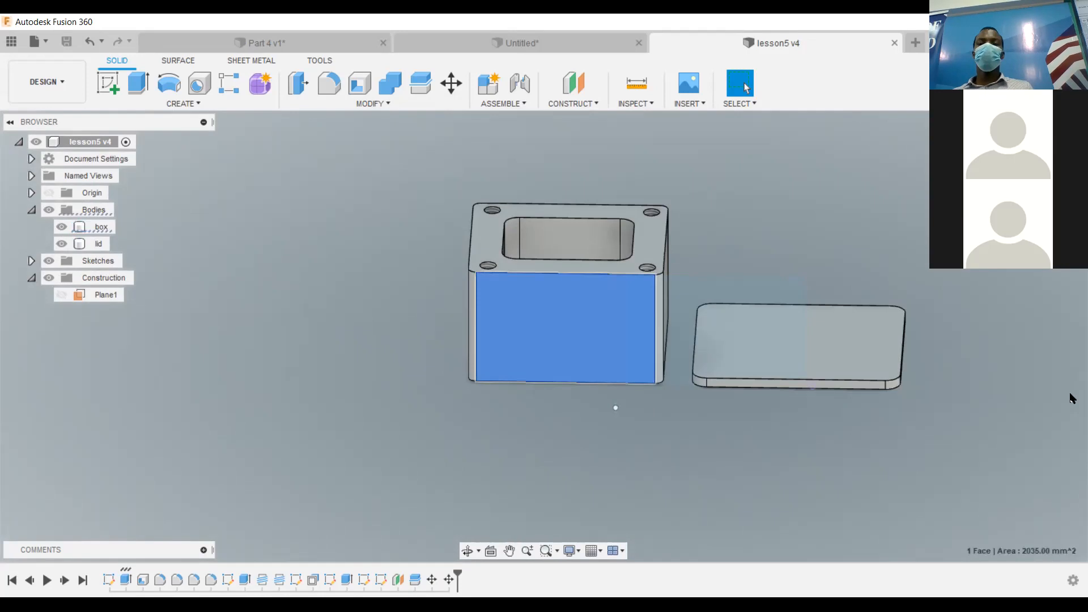
{"action": "left_click", "coordinate": [871, 209]}
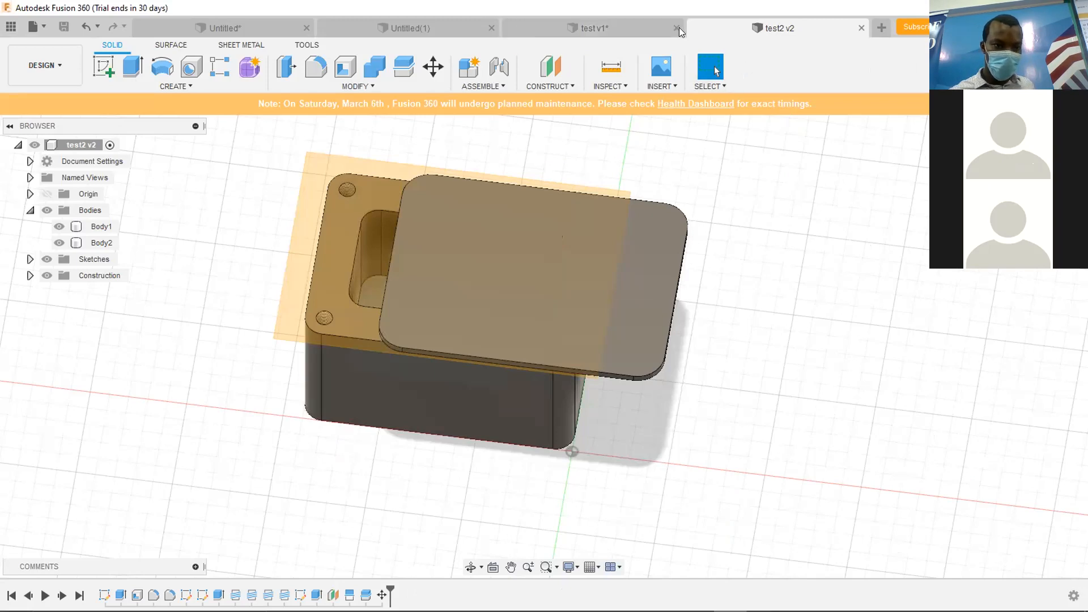
{"action": "left_click", "coordinate": [88, 228]}
{"action": "right_click", "coordinate": [88, 228]}
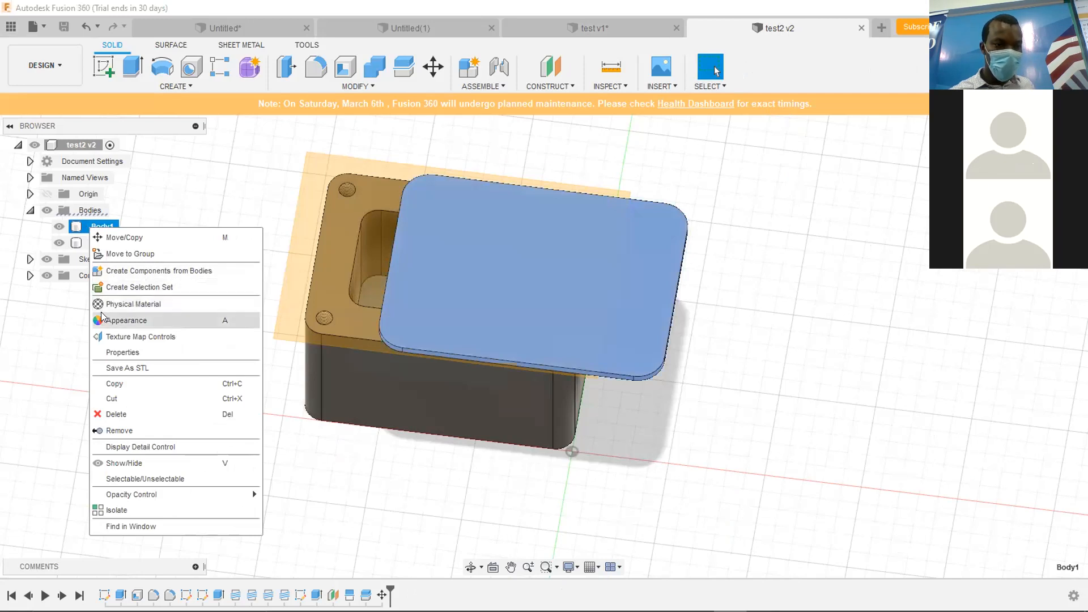
{"action": "key", "text": "Escape"}
{"action": "left_click", "coordinate": [91, 227]}
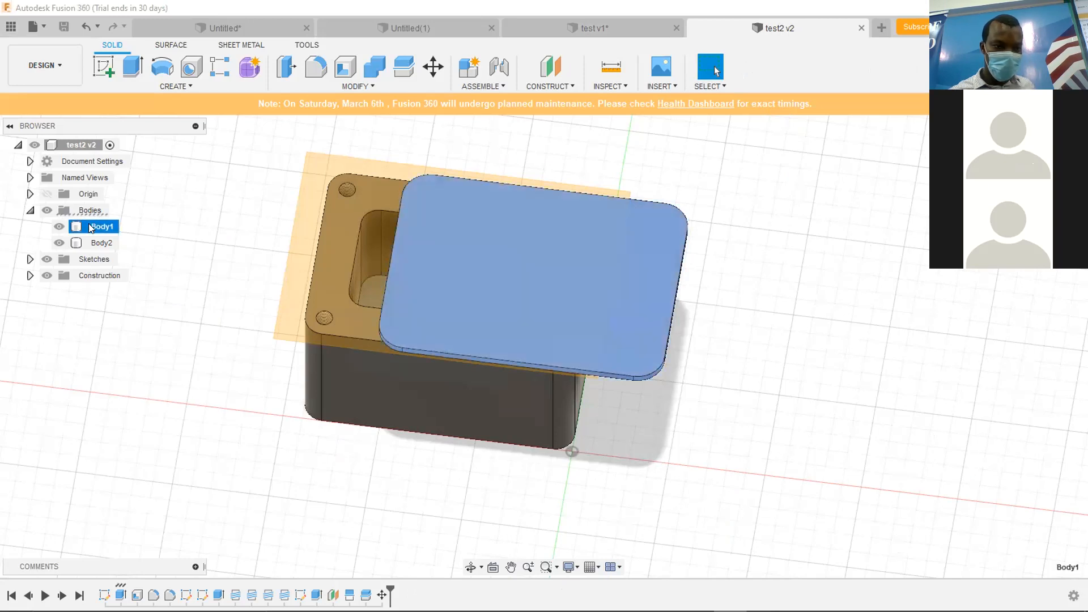
{"action": "key", "text": "Delete"}
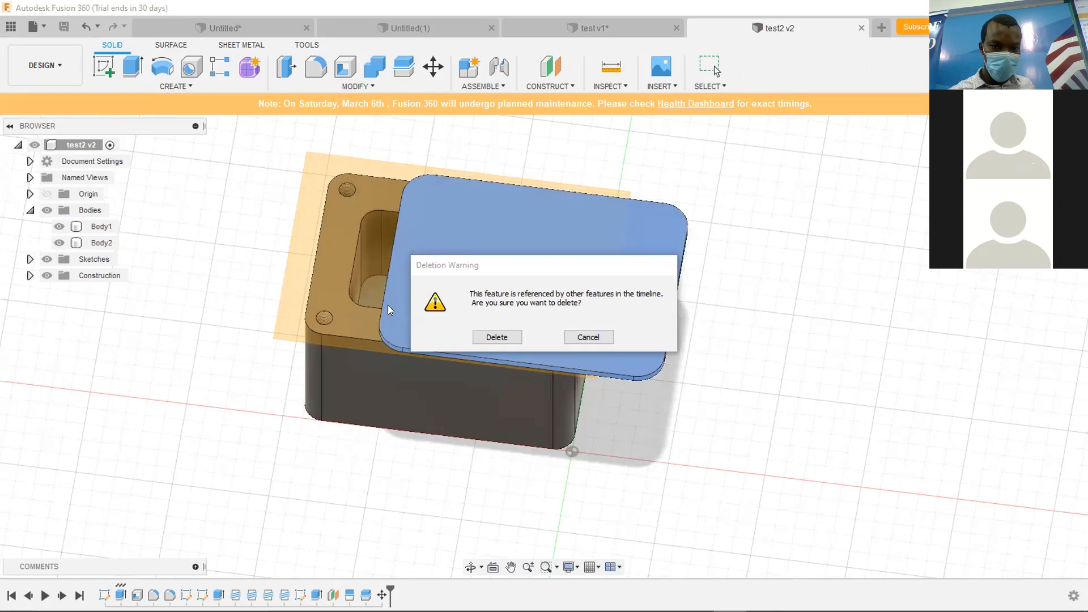
{"action": "left_click", "coordinate": [588, 337]}
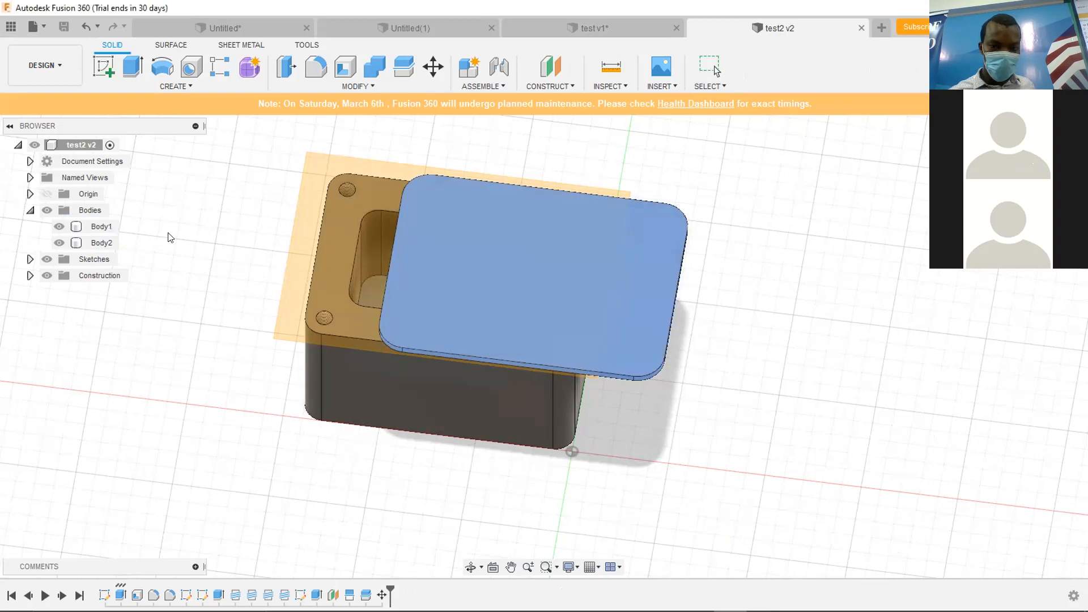
Rename the flat cover body, Body1, as "lid".
{"action": "left_click", "coordinate": [81, 228]}
{"action": "double_click", "coordinate": [96, 225]}
{"action": "key", "text": "BackSpace"}
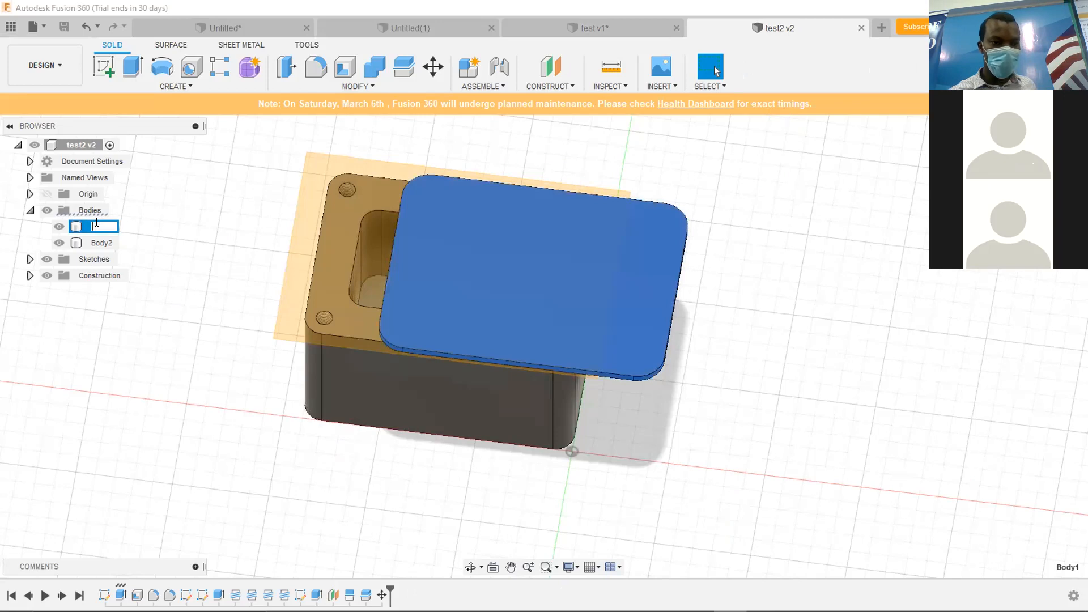
{"action": "type", "text": "lid"}
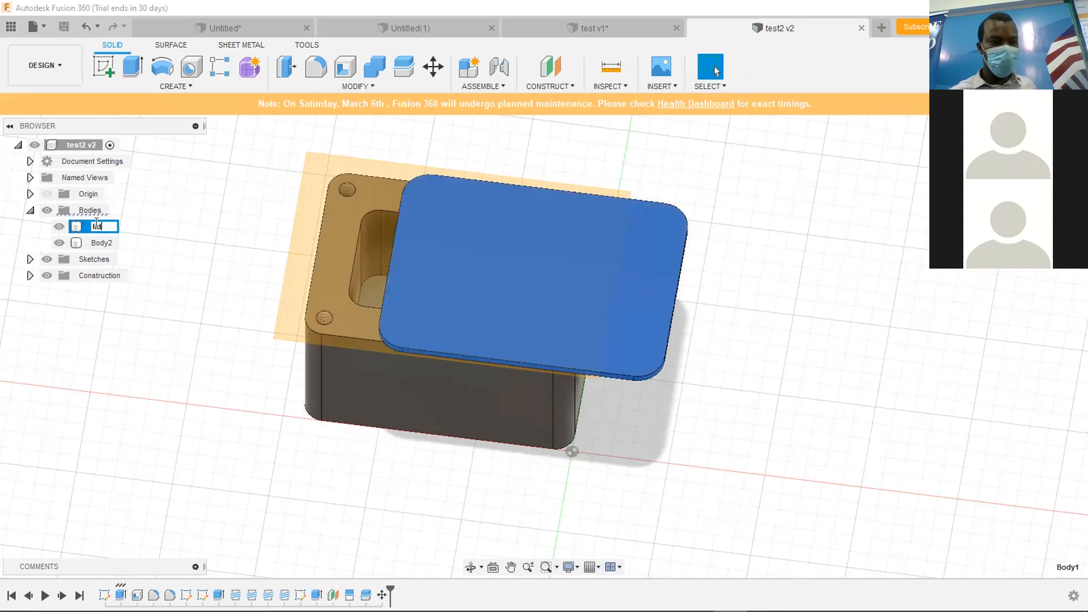
{"action": "key", "text": "Return"}
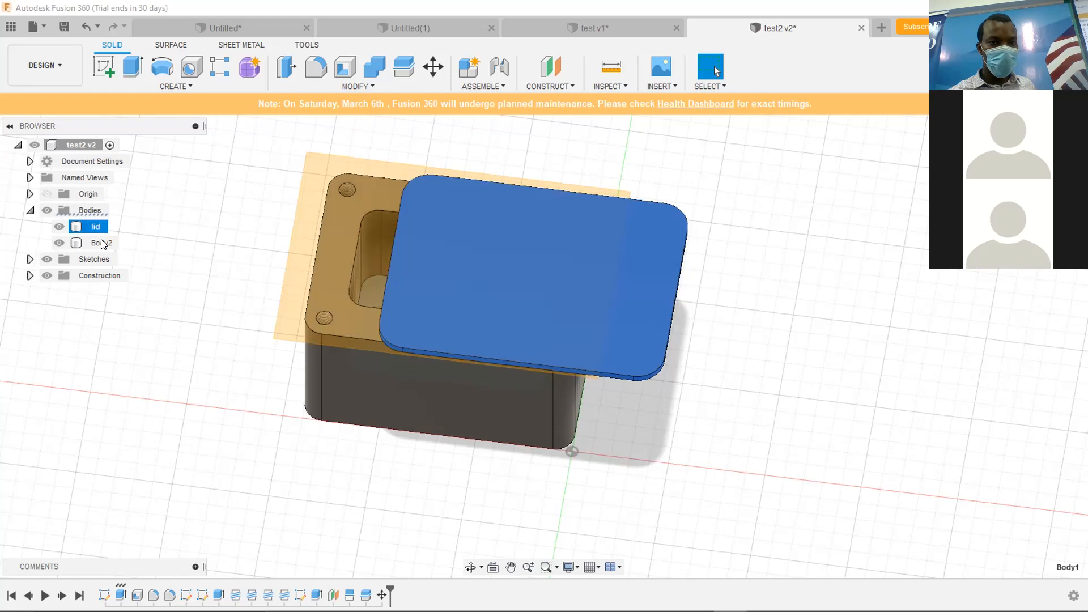
Rename the hollow container body, Body2, as "box" and clear the selection.
{"action": "left_click", "coordinate": [102, 242]}
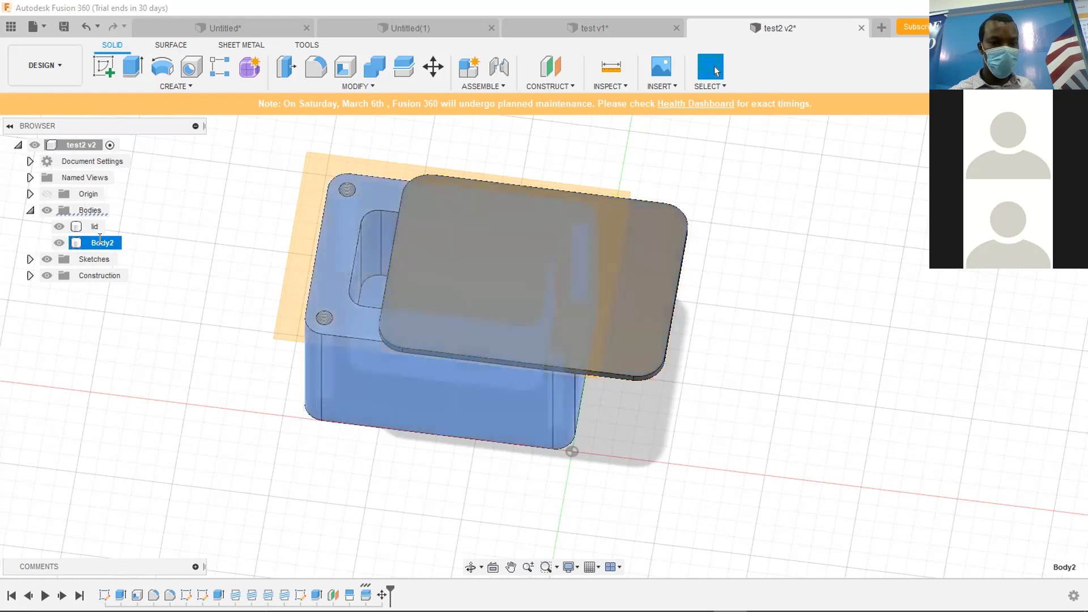
{"action": "double_click", "coordinate": [100, 243]}
{"action": "type", "text": "bo"}
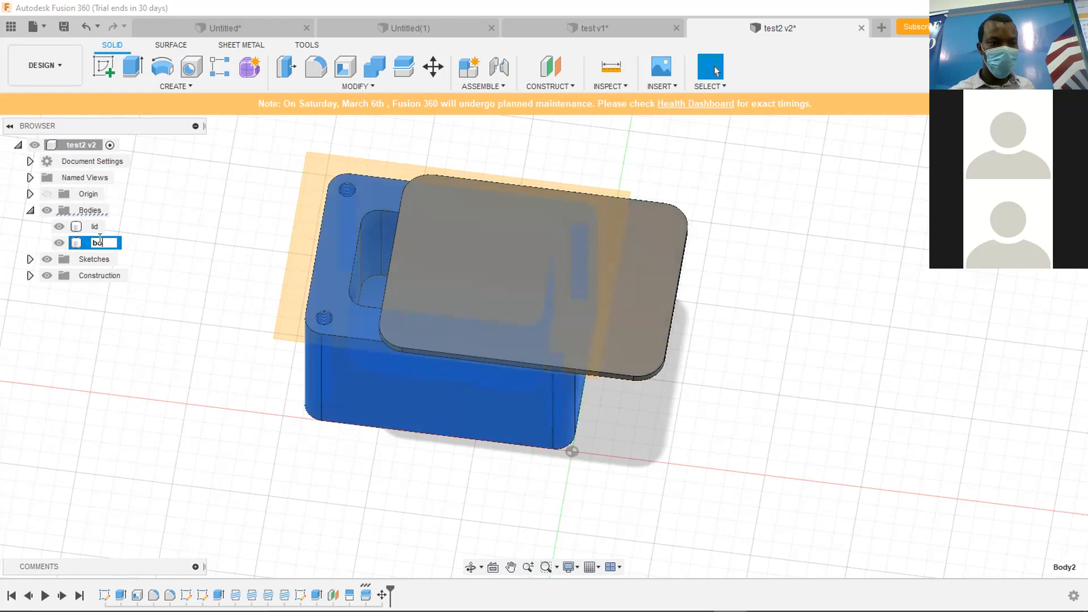
{"action": "type", "text": "x"}
{"action": "key", "text": "Return"}
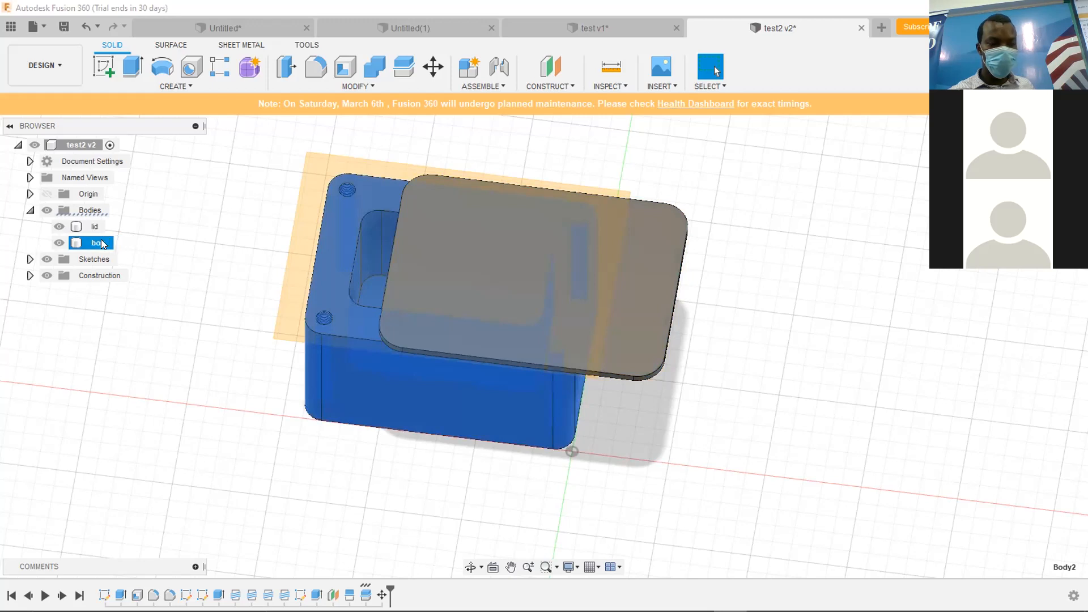
{"action": "left_click", "coordinate": [132, 293]}
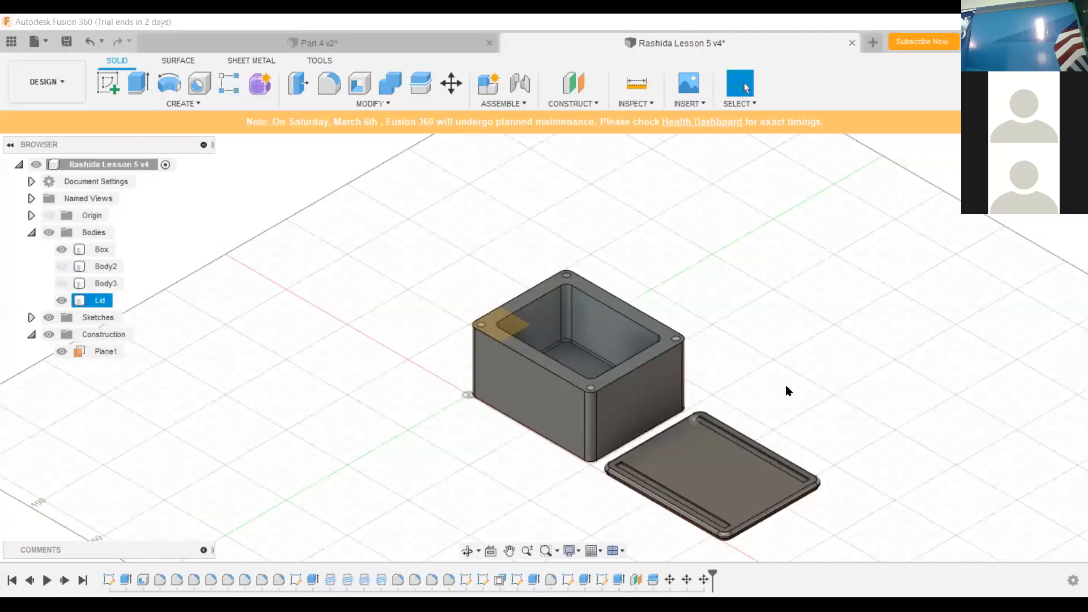
Examine the hollow box and the grooved lid lying beside it from a lower viewing angle.
{"action": "scroll", "coordinate": [748, 235], "scroll_direction": "down", "scroll_amount": 2}
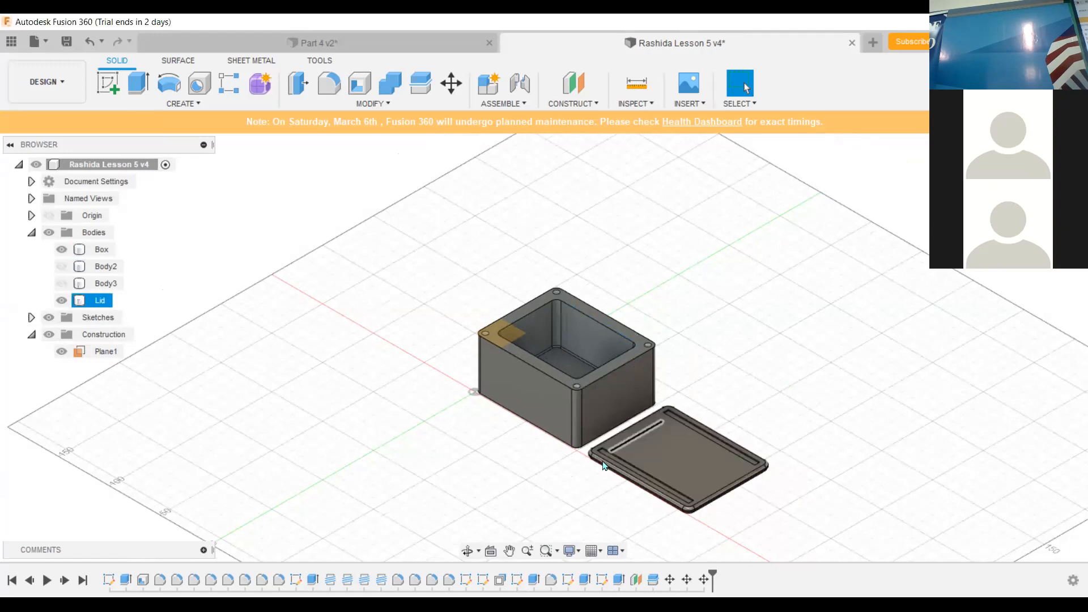
{"action": "left_click", "coordinate": [467, 550]}
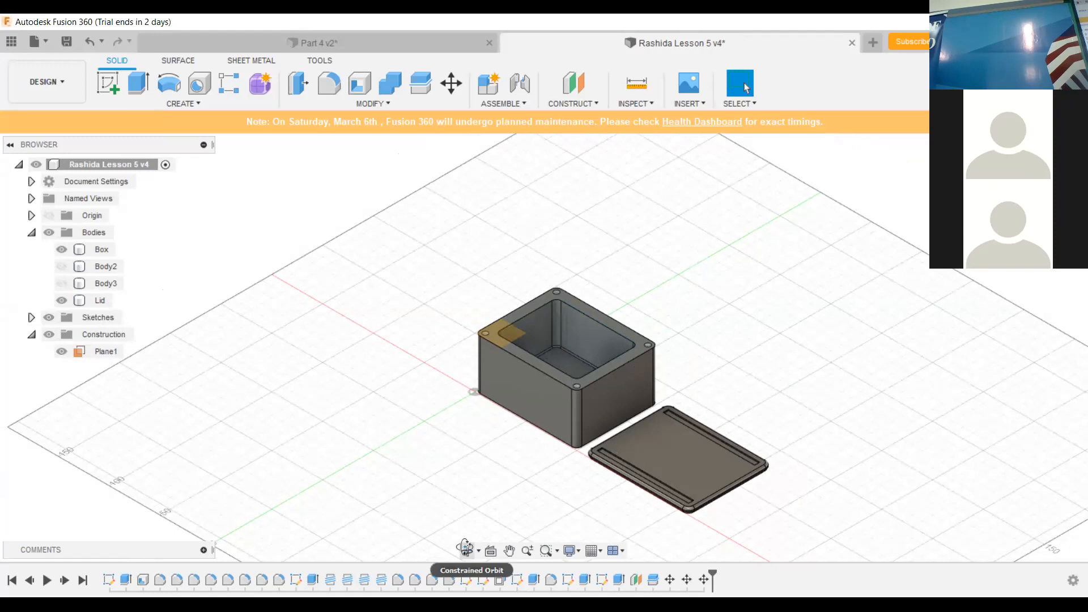
{"action": "left_click_drag", "start_coordinate": [583, 481], "coordinate": [566, 476]}
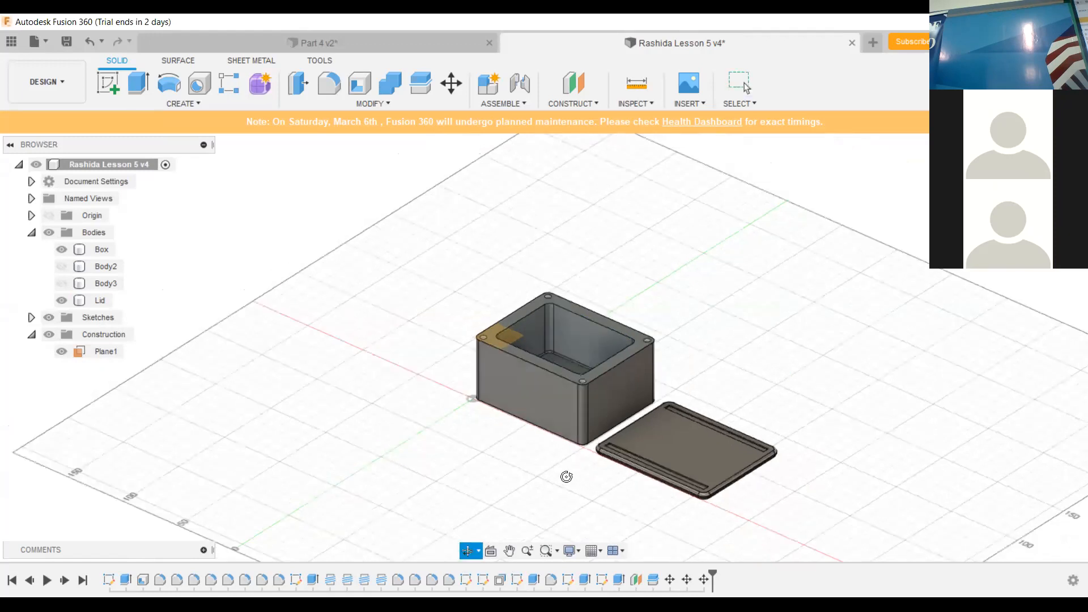
{"action": "left_click_drag", "start_coordinate": [476, 513], "coordinate": [481, 505]}
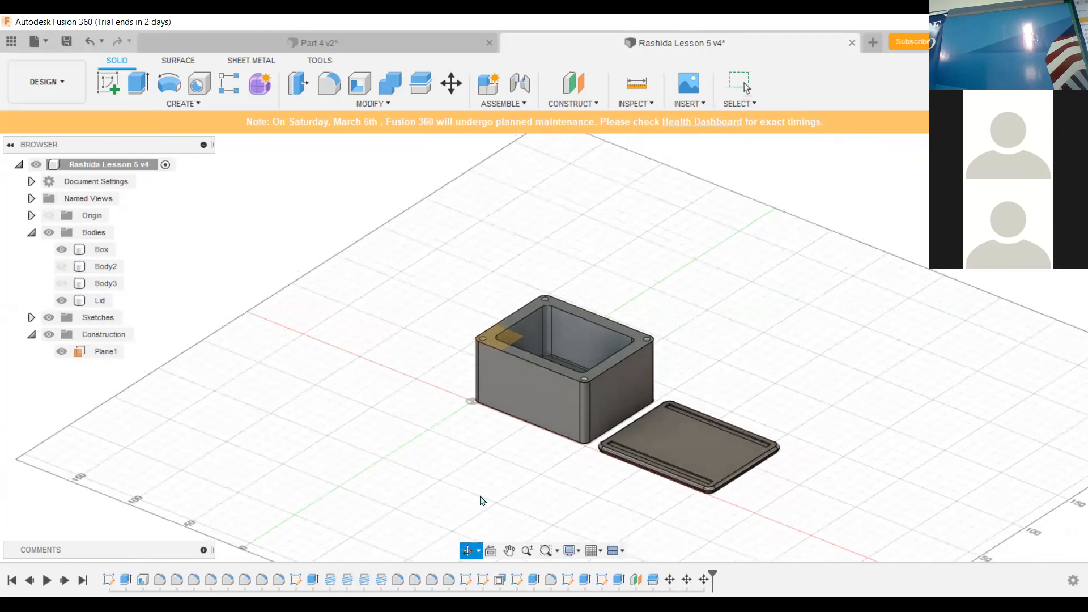
{"action": "left_click_drag", "start_coordinate": [492, 454], "coordinate": [485, 436]}
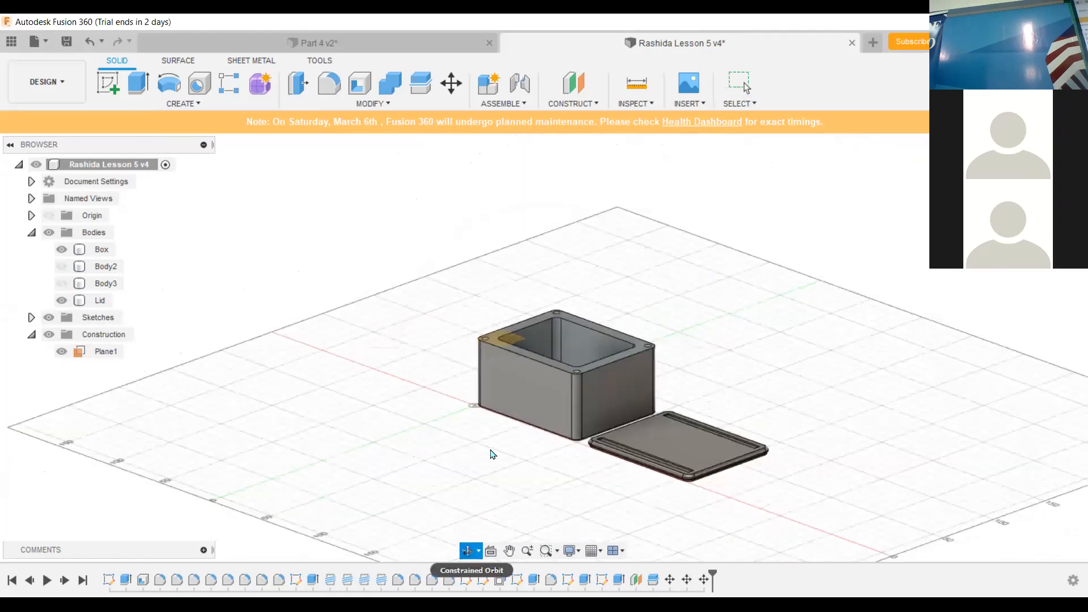
{"action": "key", "text": "Escape"}
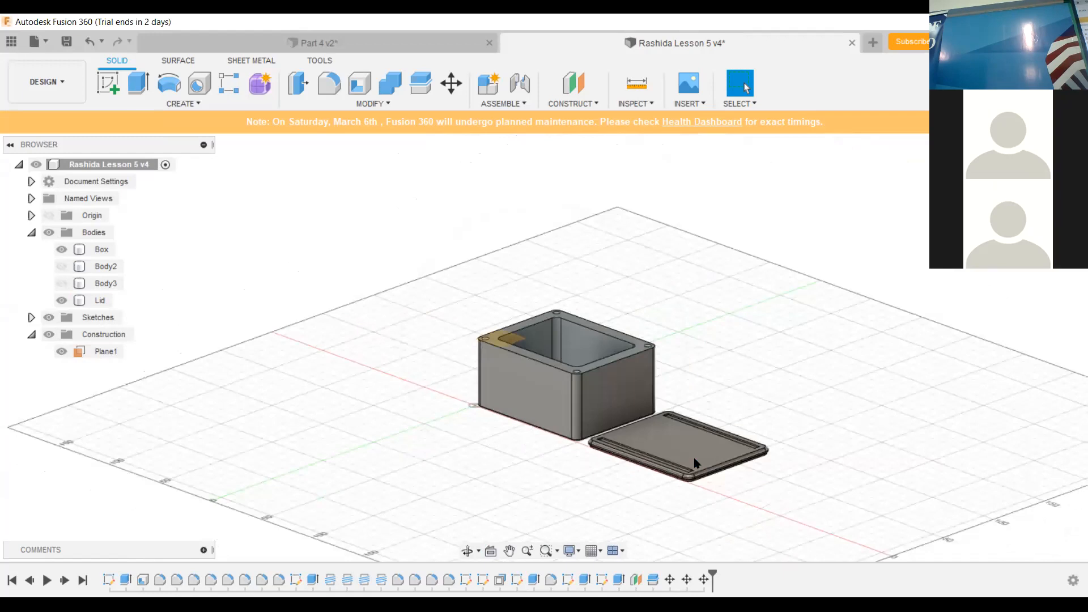
{"action": "scroll", "coordinate": [776, 452], "scroll_direction": "up", "scroll_amount": 1}
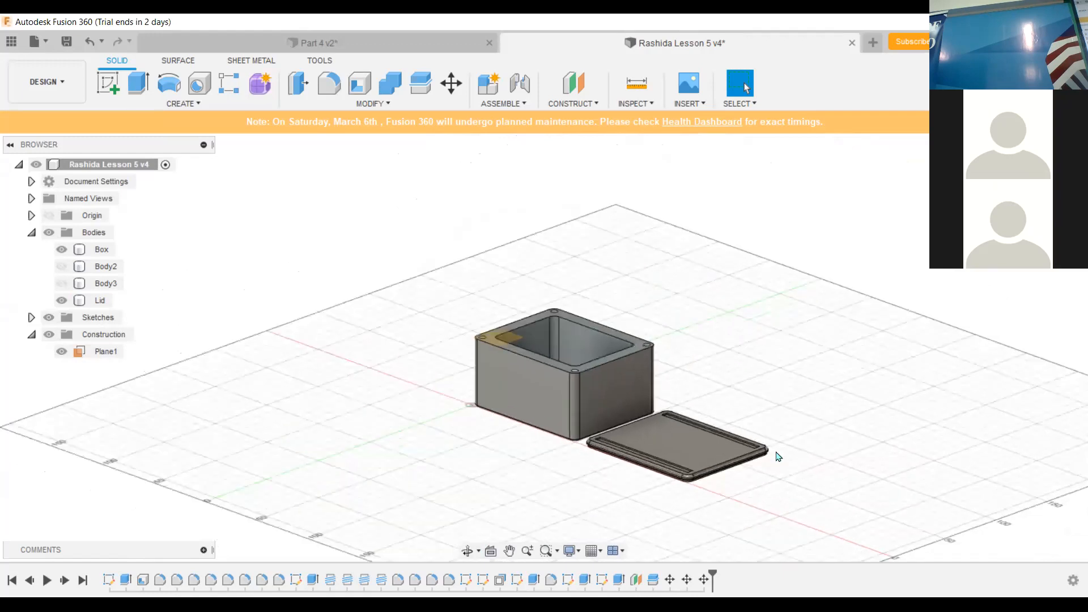
{"action": "scroll", "coordinate": [778, 456], "scroll_direction": "up", "scroll_amount": 2}
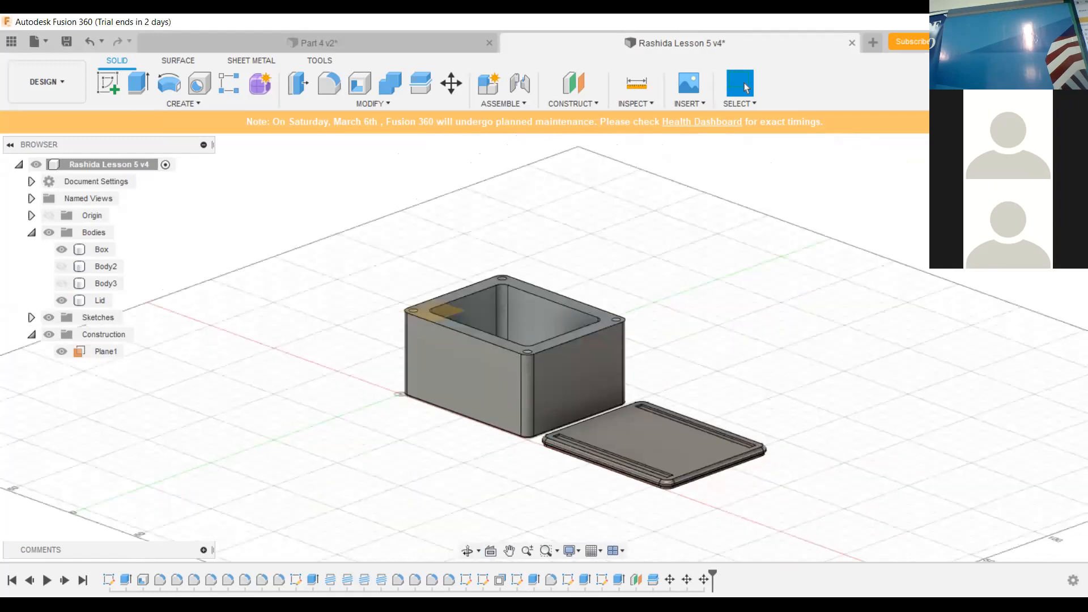
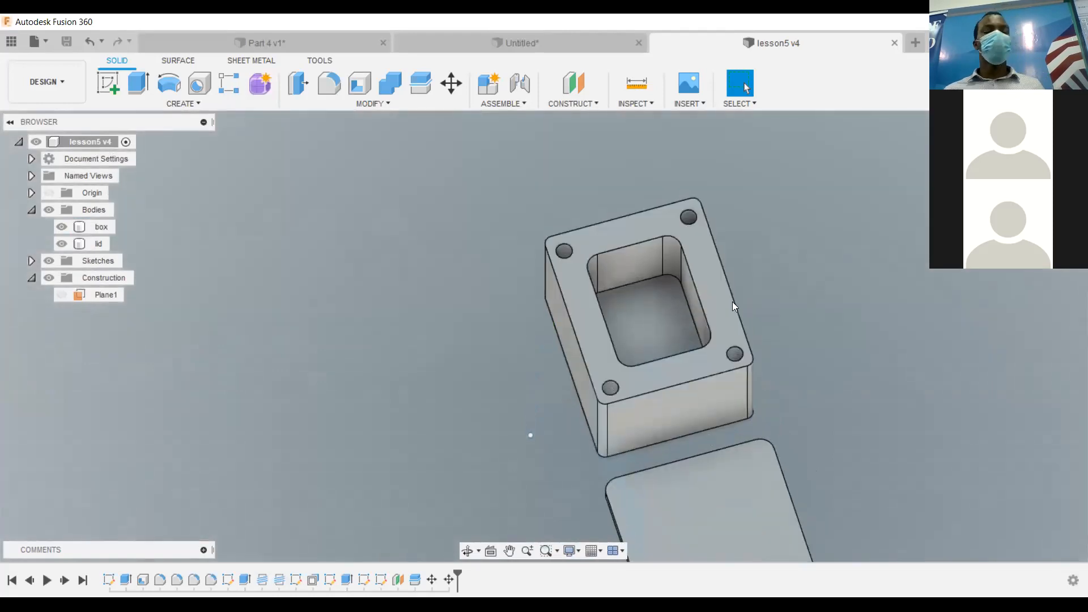
Sketch a rectangle about 5 mm by 20 mm near the middle of the box's long outer side wall and finish the sketch.
{"action": "left_click", "coordinate": [650, 322]}
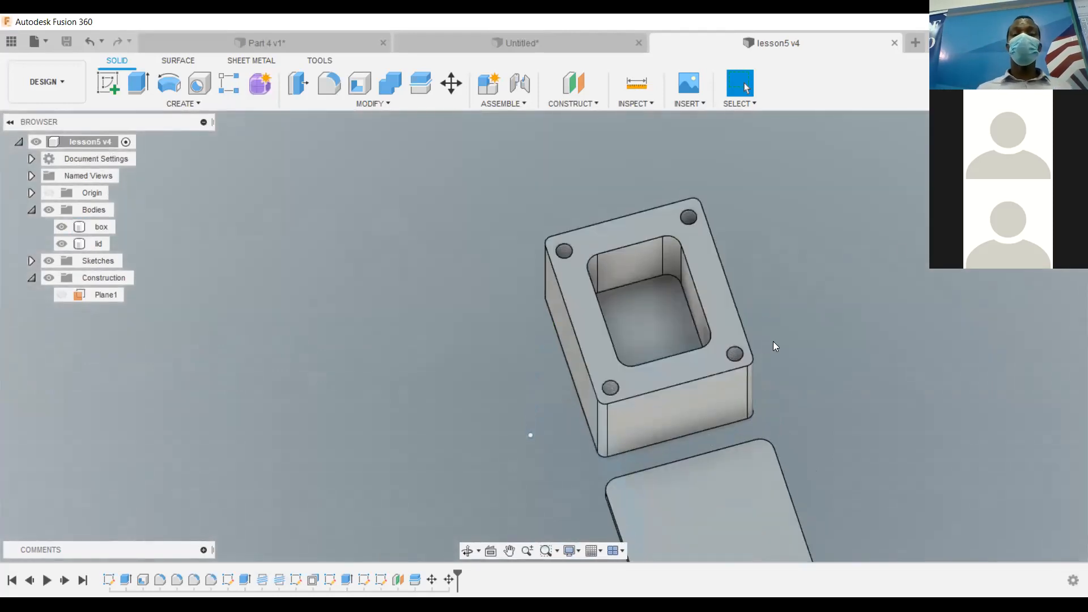
{"action": "middle_click_drag", "start_coordinate": [774, 343], "coordinate": [796, 325], "text": "shift"}
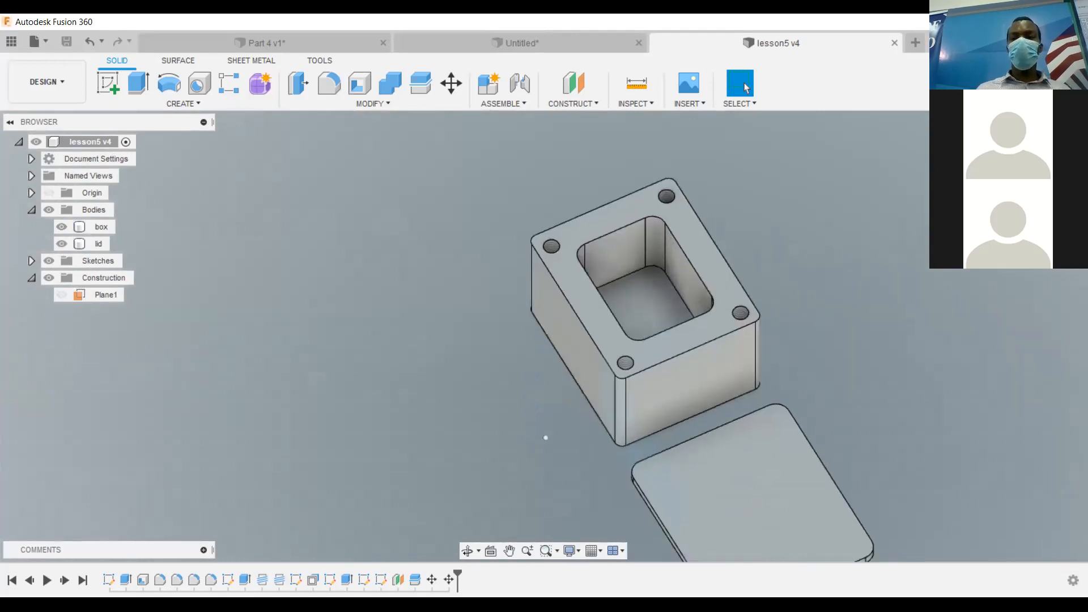
{"action": "left_click", "coordinate": [1044, 152]}
{"action": "left_click", "coordinate": [1041, 150]}
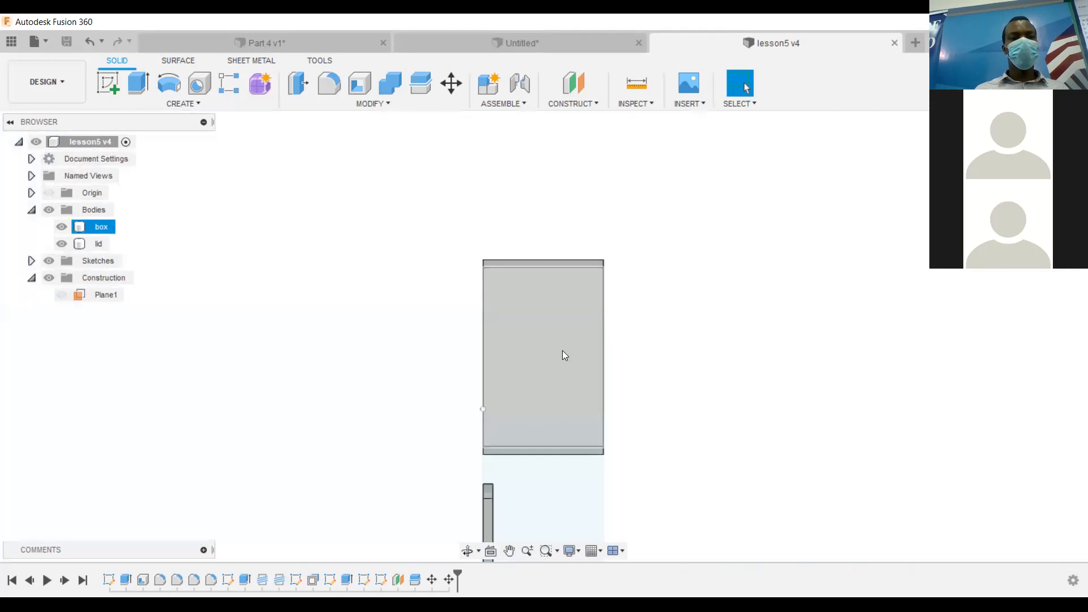
{"action": "left_click", "coordinate": [107, 86]}
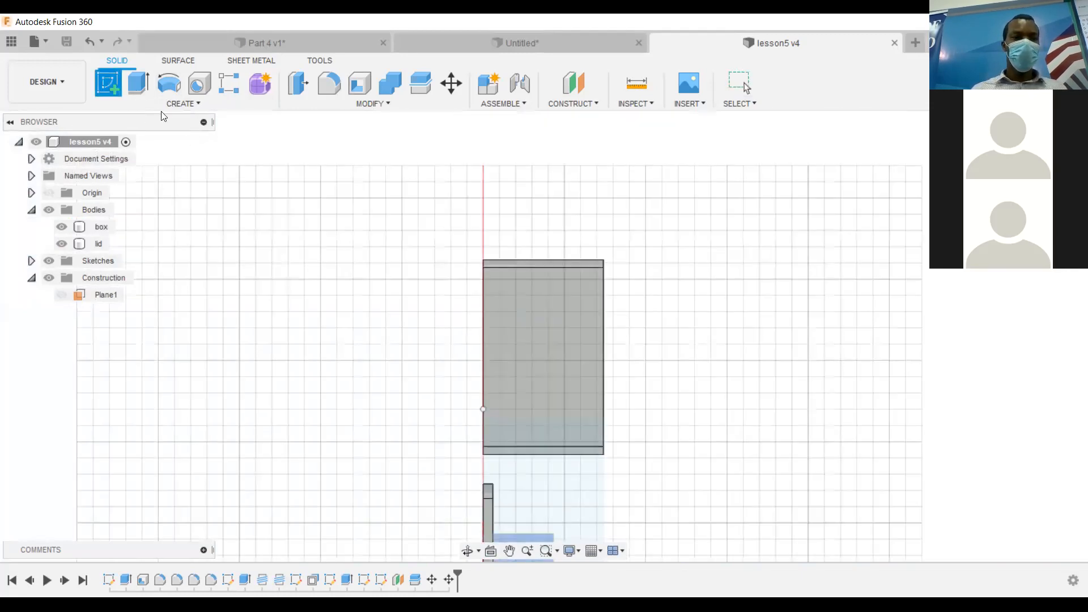
{"action": "left_click", "coordinate": [186, 108]}
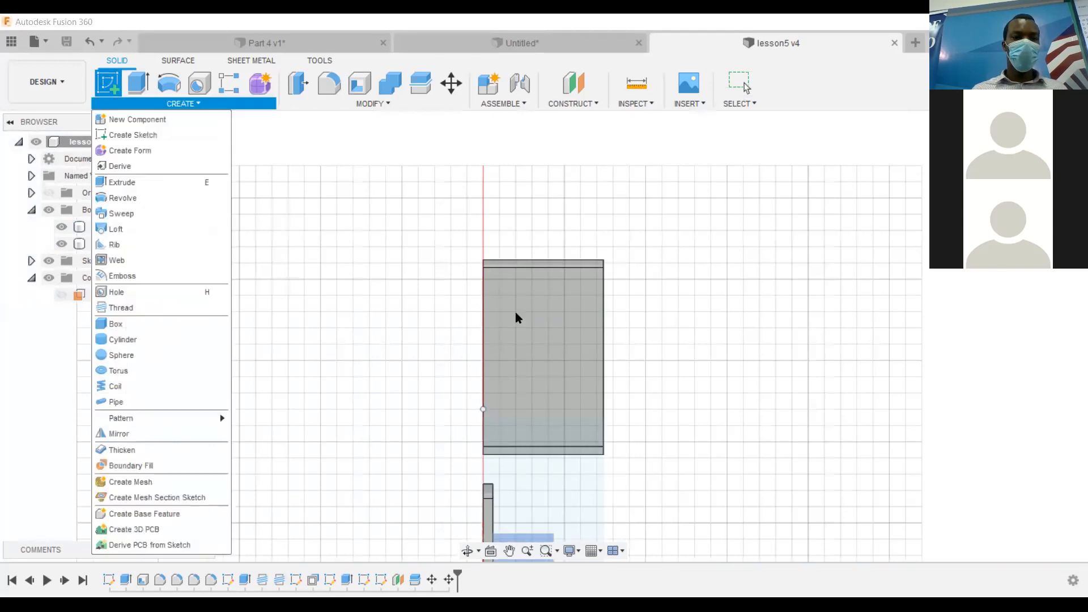
{"action": "left_click", "coordinate": [510, 313]}
{"action": "left_click", "coordinate": [138, 83]}
{"action": "left_click", "coordinate": [531, 329]}
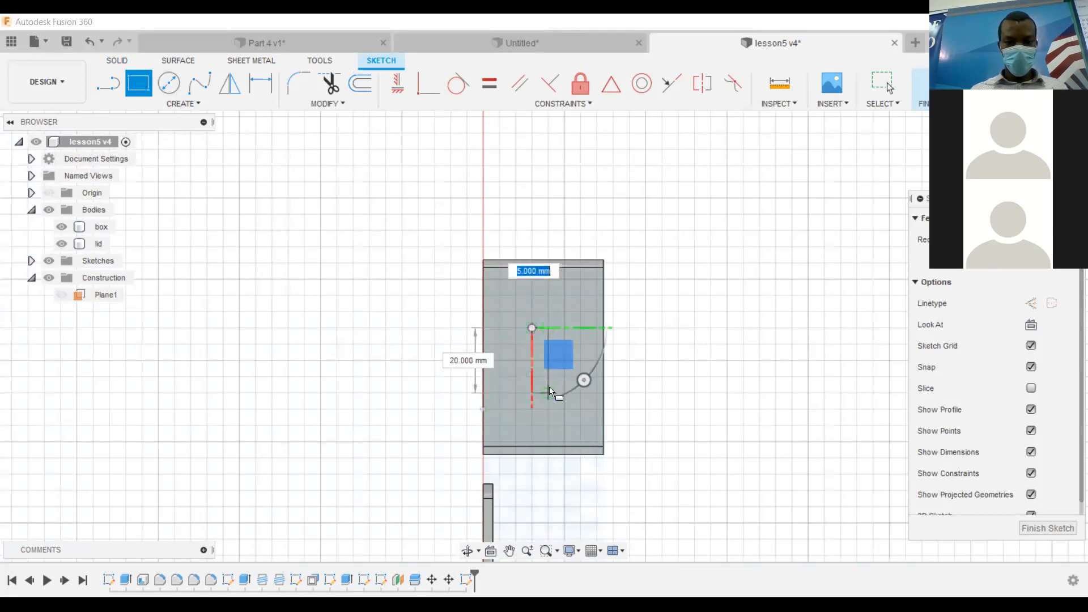
{"action": "left_click", "coordinate": [548, 392]}
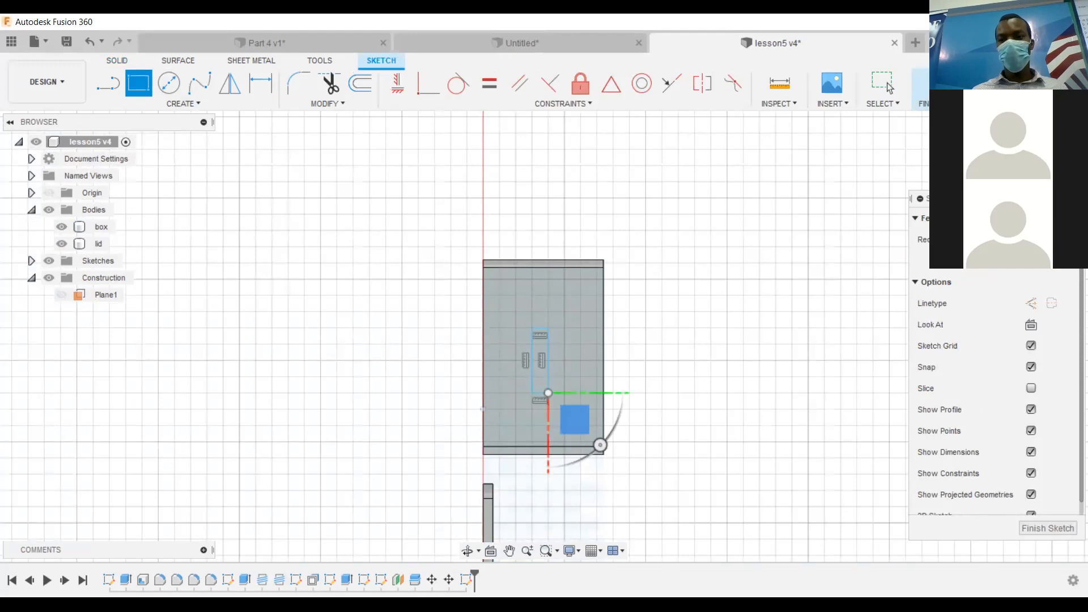
{"action": "left_click", "coordinate": [919, 85]}
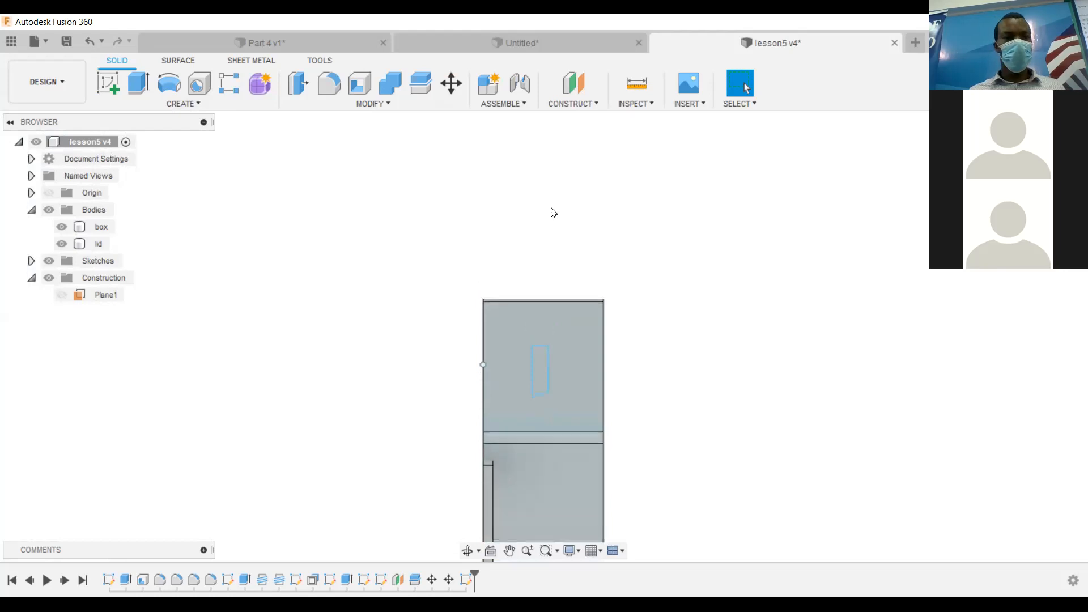
Extrude the small rectangle on the box's side wall as a cut with a distance of -2 mm.
{"action": "left_click", "coordinate": [138, 83]}
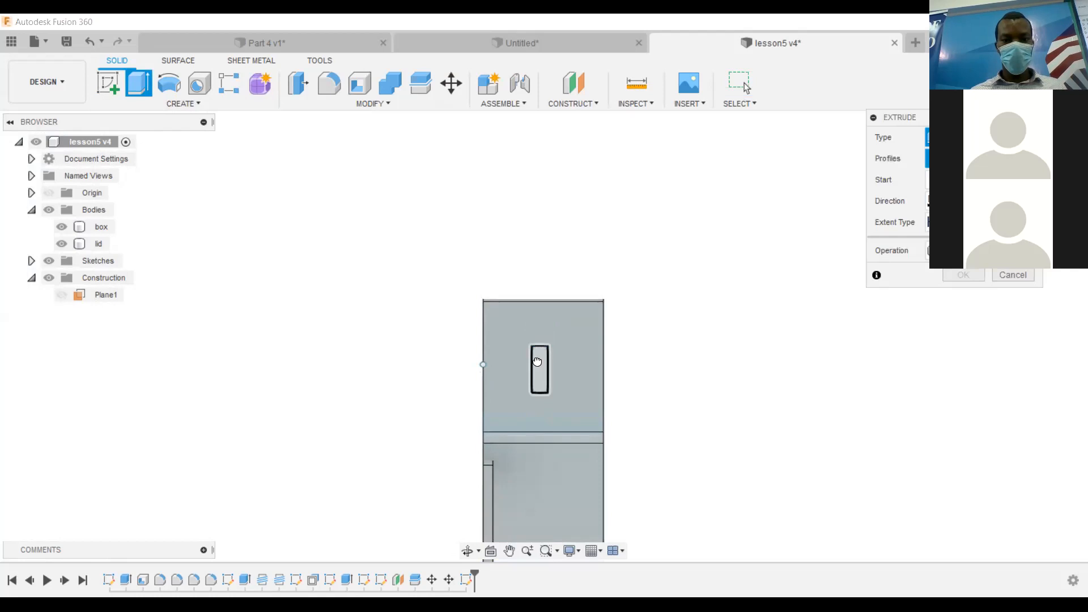
{"action": "left_click", "coordinate": [539, 370]}
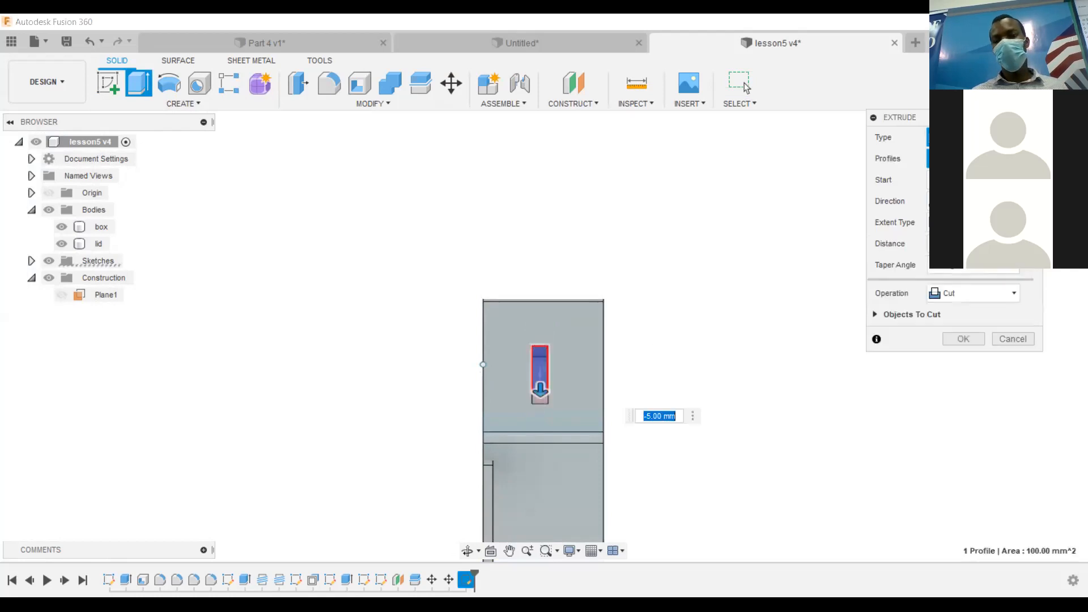
{"action": "middle_click_drag", "start_coordinate": [543, 391], "coordinate": [543, 346], "text": "shift"}
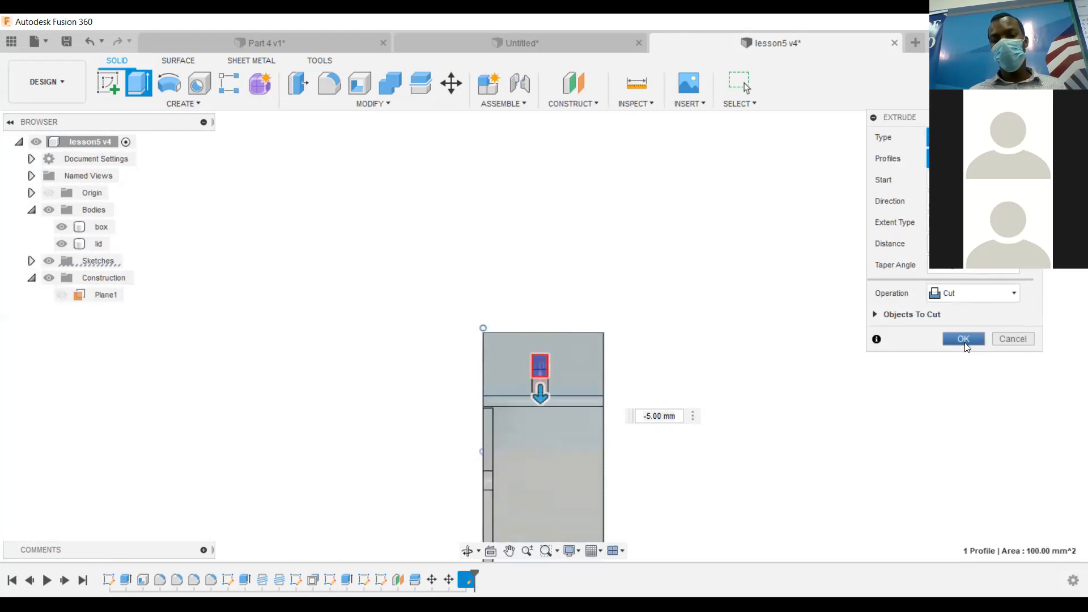
{"action": "middle_click_drag", "start_coordinate": [544, 336], "coordinate": [544, 313], "text": "shift"}
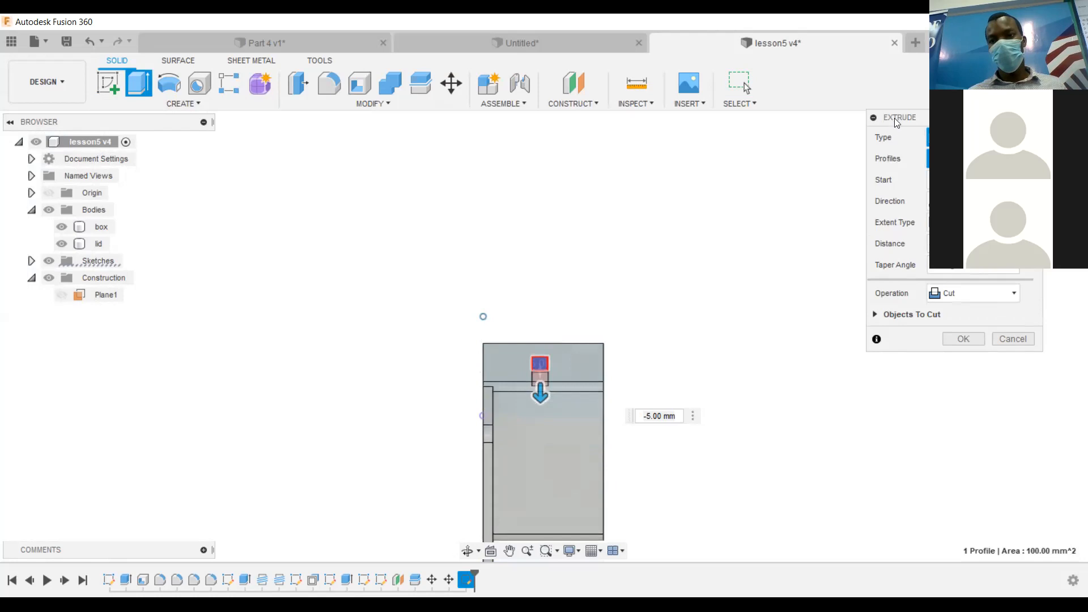
{"action": "left_click_drag", "start_coordinate": [897, 122], "coordinate": [895, 345]}
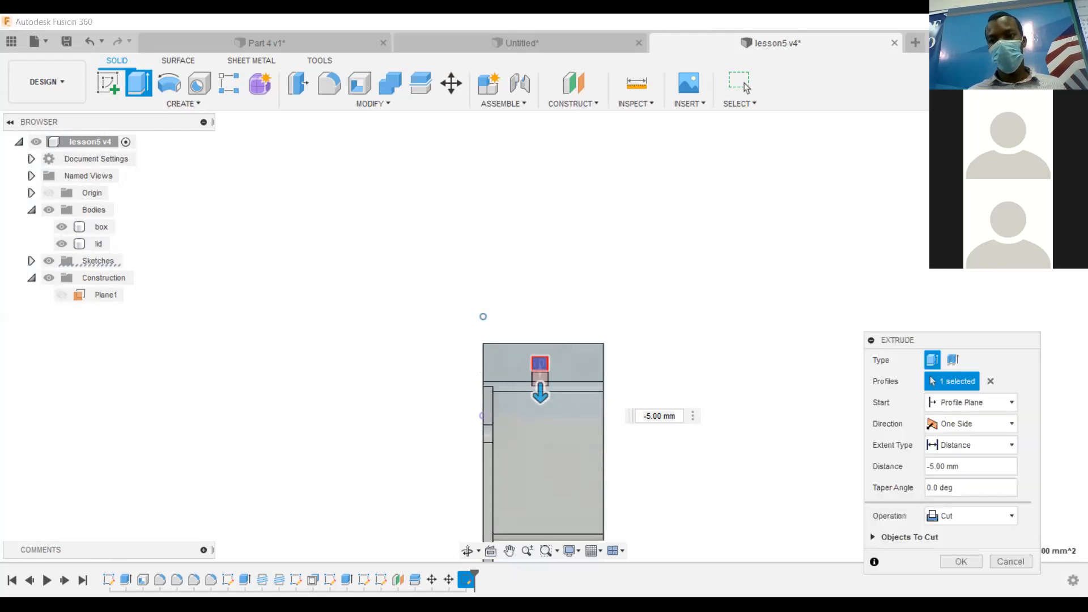
{"action": "left_click", "coordinate": [659, 416]}
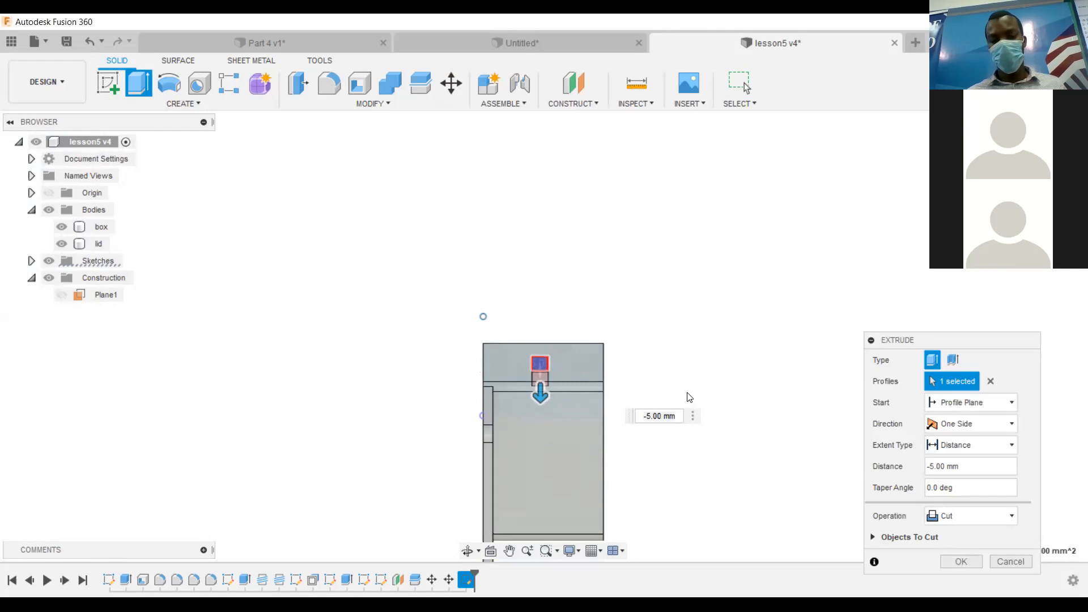
{"action": "scroll", "coordinate": [684, 397], "scroll_direction": "up", "scroll_amount": 2}
{"action": "scroll", "coordinate": [680, 404], "scroll_direction": "down", "scroll_amount": 4}
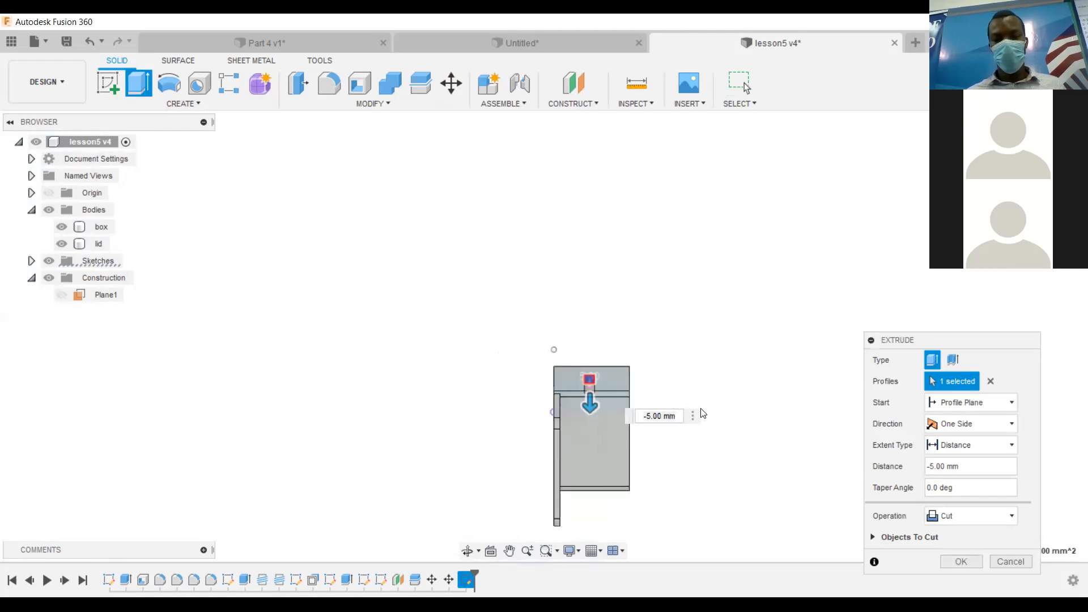
{"action": "left_click_drag", "start_coordinate": [1046, 162], "coordinate": [1046, 127]}
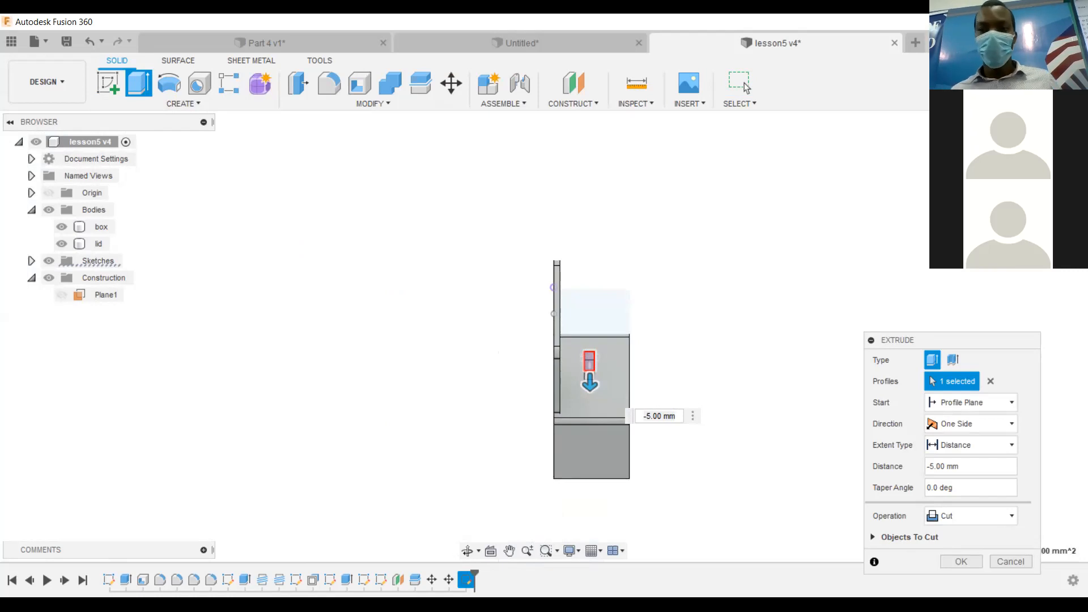
{"action": "left_click_drag", "start_coordinate": [589, 389], "coordinate": [589, 391]}
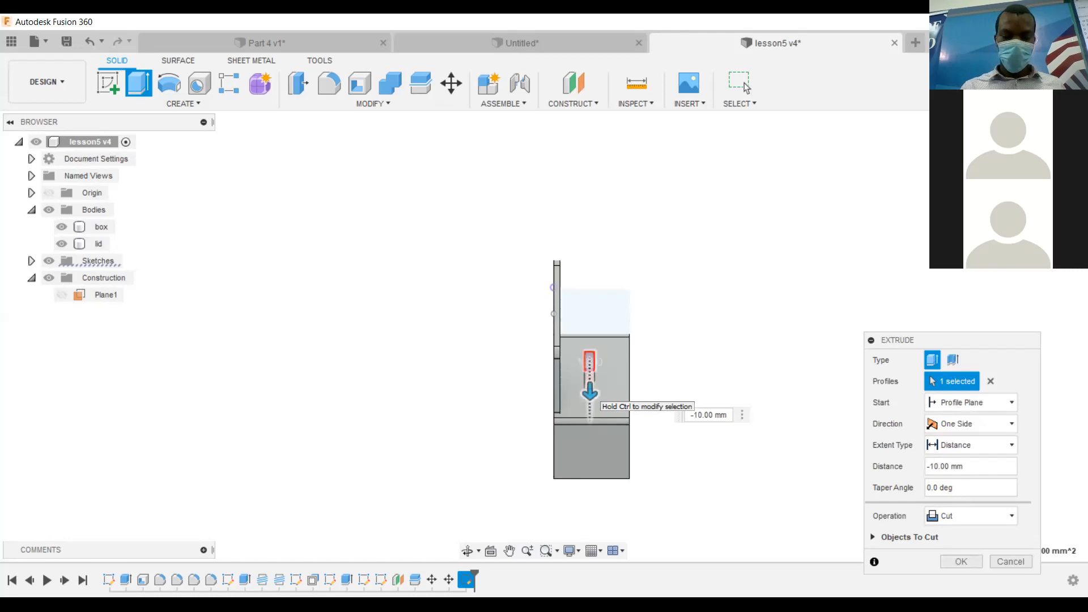
{"action": "type", "text": "-2"}
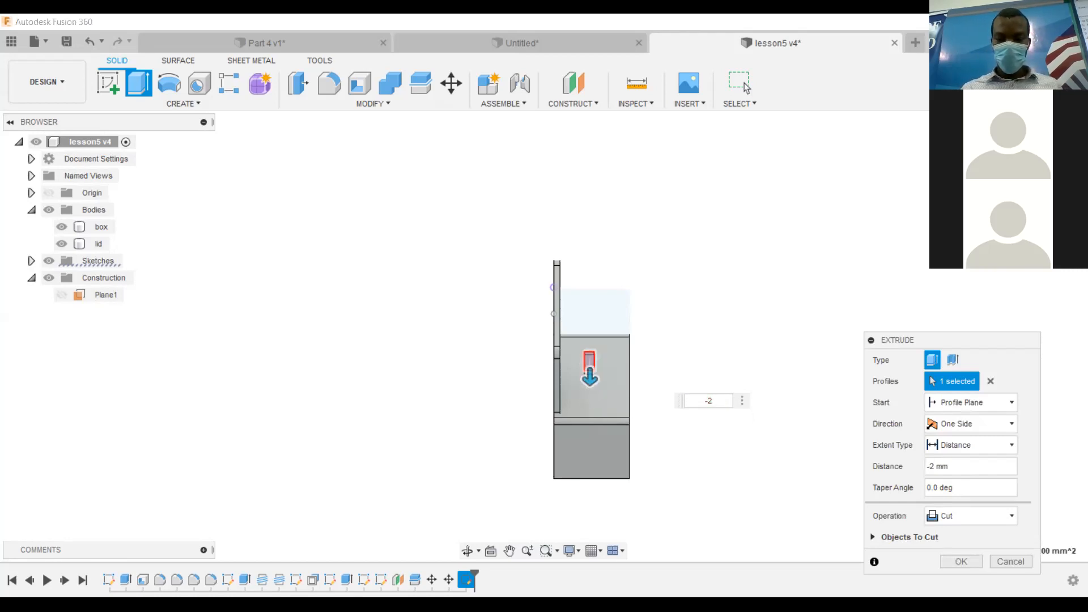
{"action": "key", "text": "Return"}
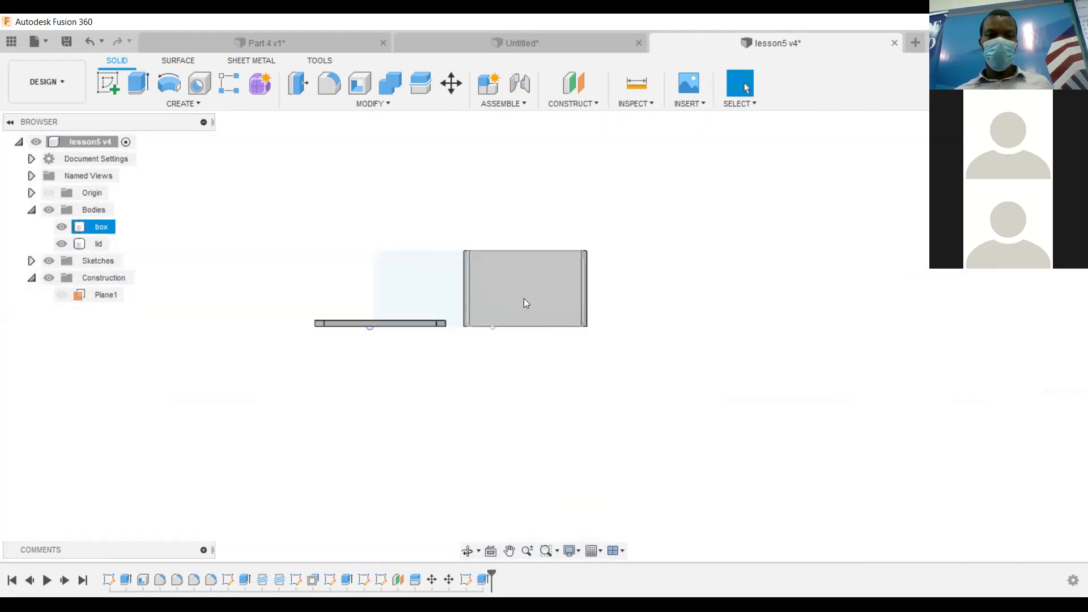
Move the box body -50 mm in Y and -70 mm in X to sit beneath the lid, and save the design.
{"action": "left_click", "coordinate": [521, 292]}
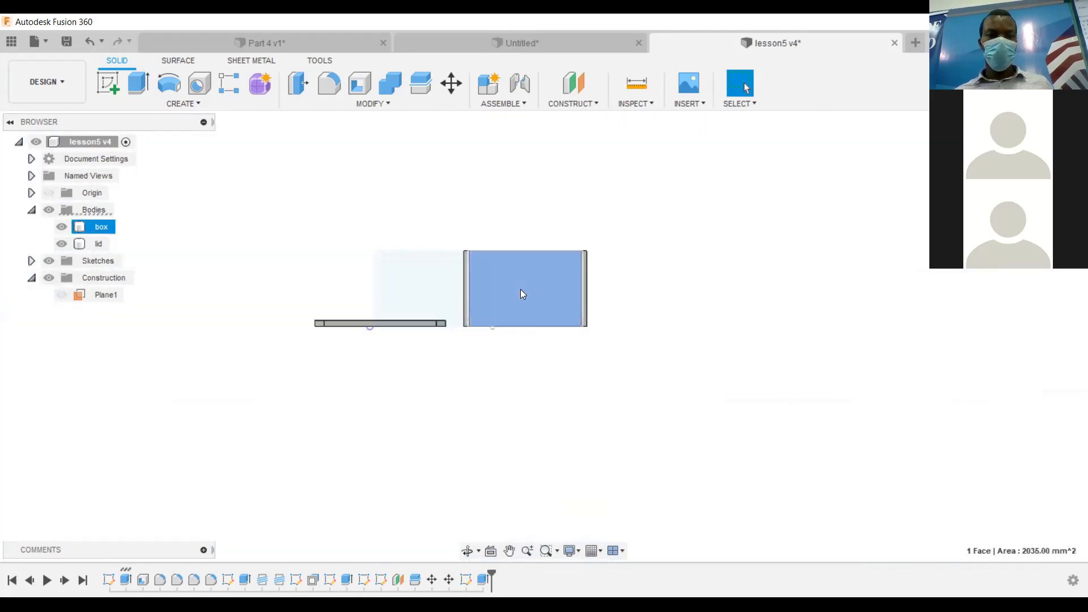
{"action": "left_click", "coordinate": [86, 229]}
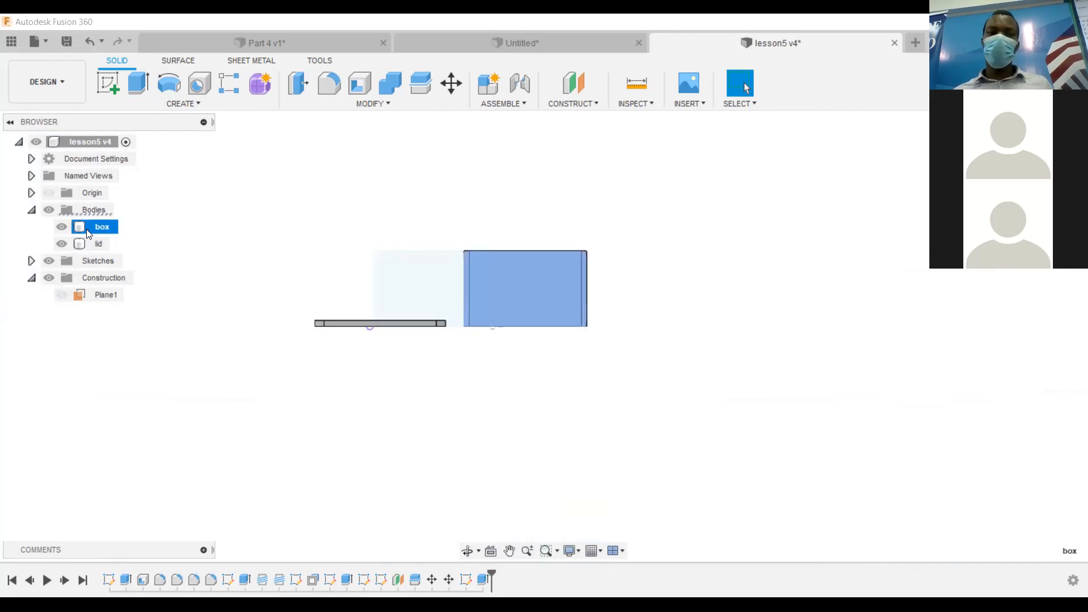
{"action": "left_click", "coordinate": [452, 84]}
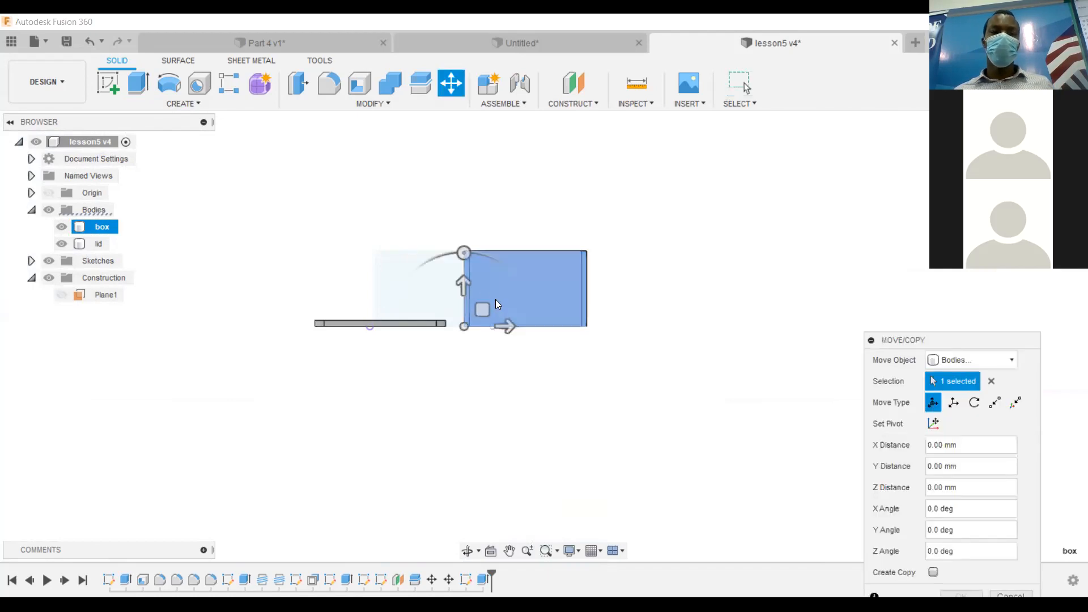
{"action": "left_click_drag", "start_coordinate": [462, 285], "coordinate": [460, 392]}
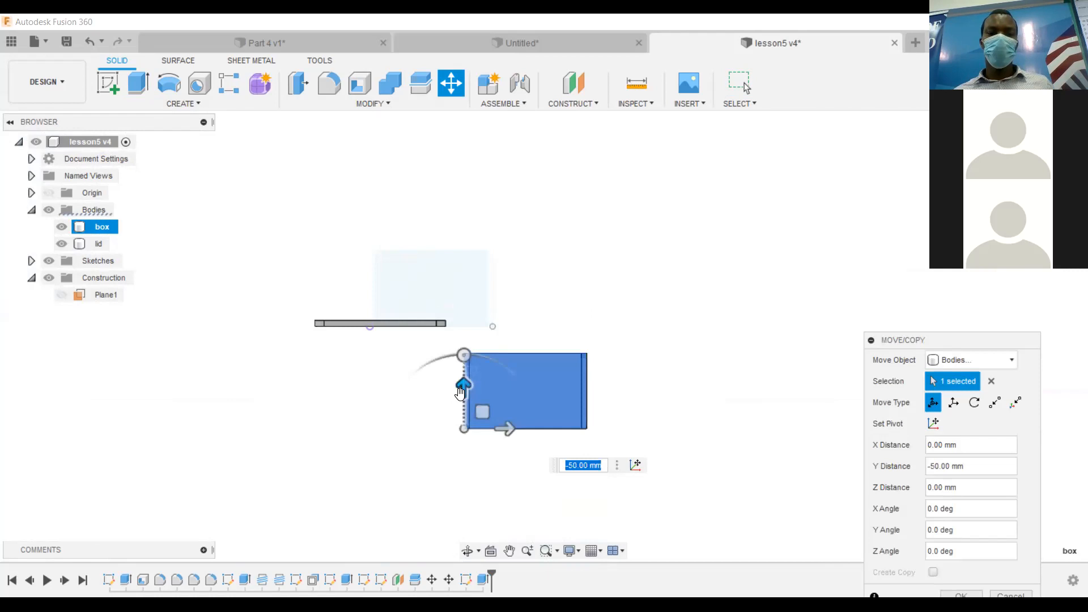
{"action": "left_click_drag", "start_coordinate": [504, 429], "coordinate": [371, 429]}
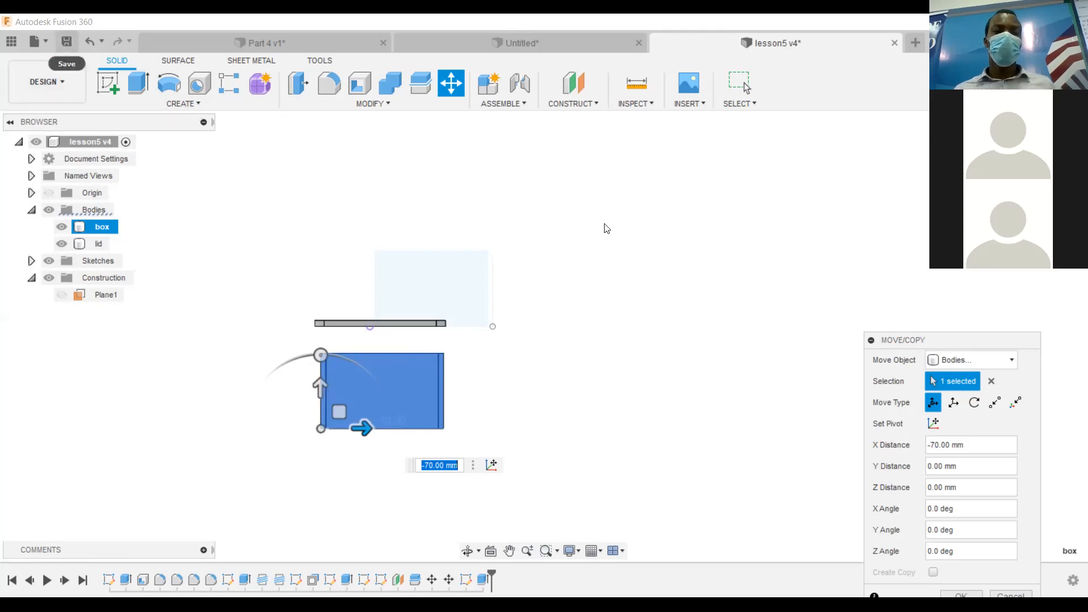
{"action": "key", "text": "ctrl+s"}
{"action": "left_click", "coordinate": [541, 345]}
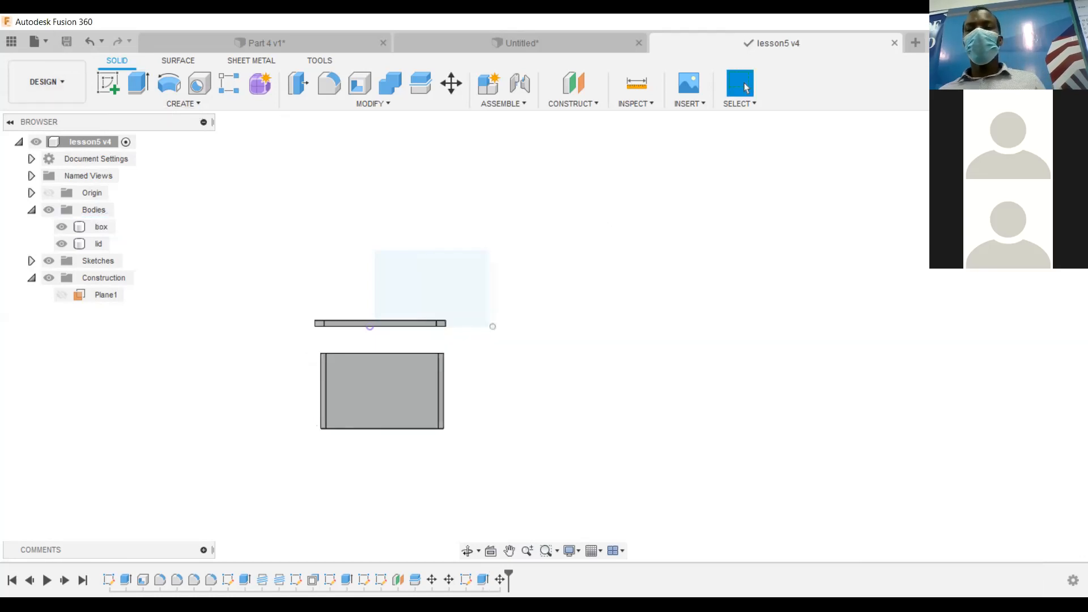
Examine the box and the lid above it from a raised viewing angle.
{"action": "middle_click_drag", "start_coordinate": [543, 335], "coordinate": [539, 419], "text": "shift"}
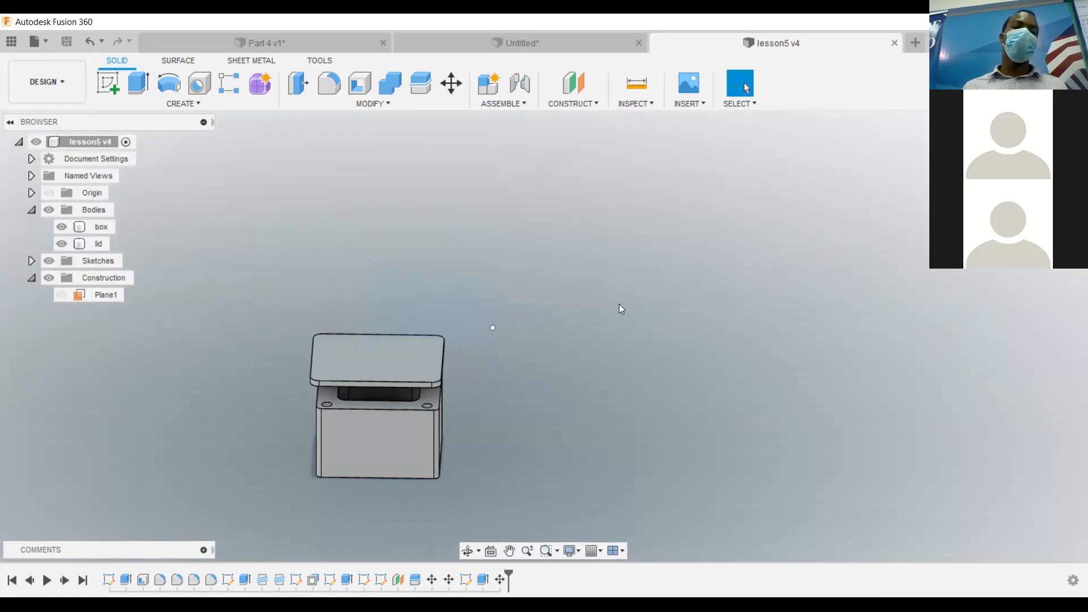
{"action": "scroll", "coordinate": [619, 303], "scroll_direction": "down", "scroll_amount": 3}
{"action": "scroll", "coordinate": [615, 301], "scroll_direction": "up", "scroll_amount": 5}
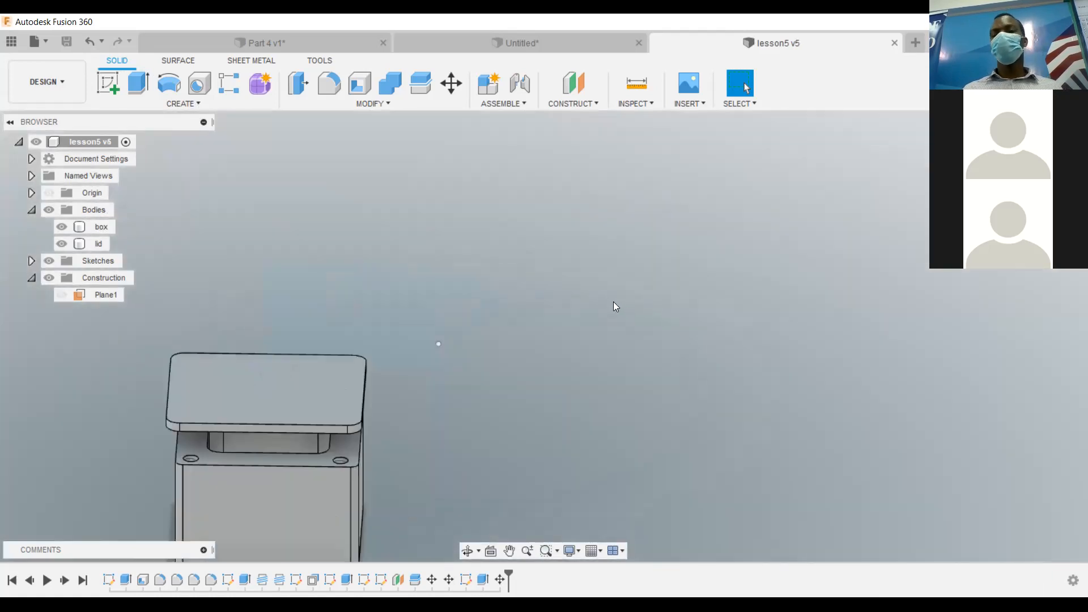